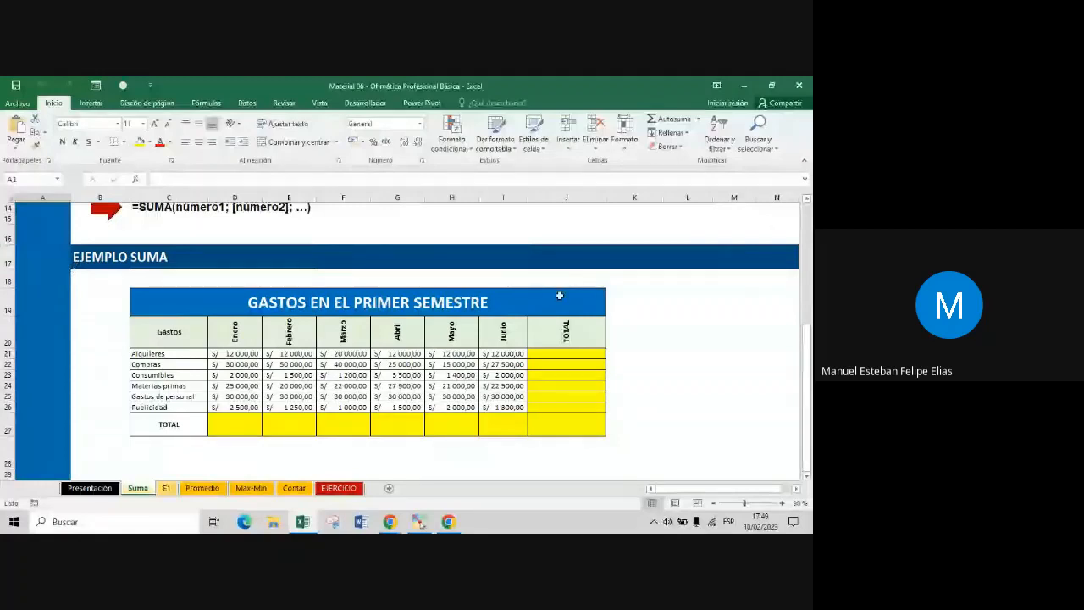
pyautogui.click(733, 397)
pyautogui.scroll(-1, 716, 453)
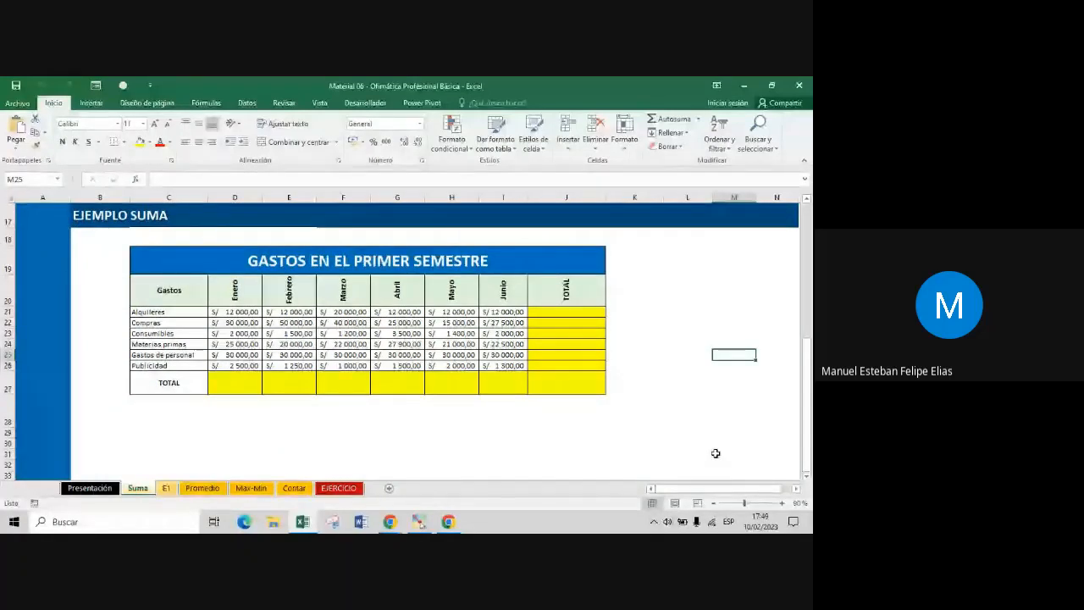
# Switch to the Google Meet call, dismiss the raised-hand notification, mute and unmute the microphone, and return to the Excel workbook
pyautogui.hotkey('alt', 'Tab')
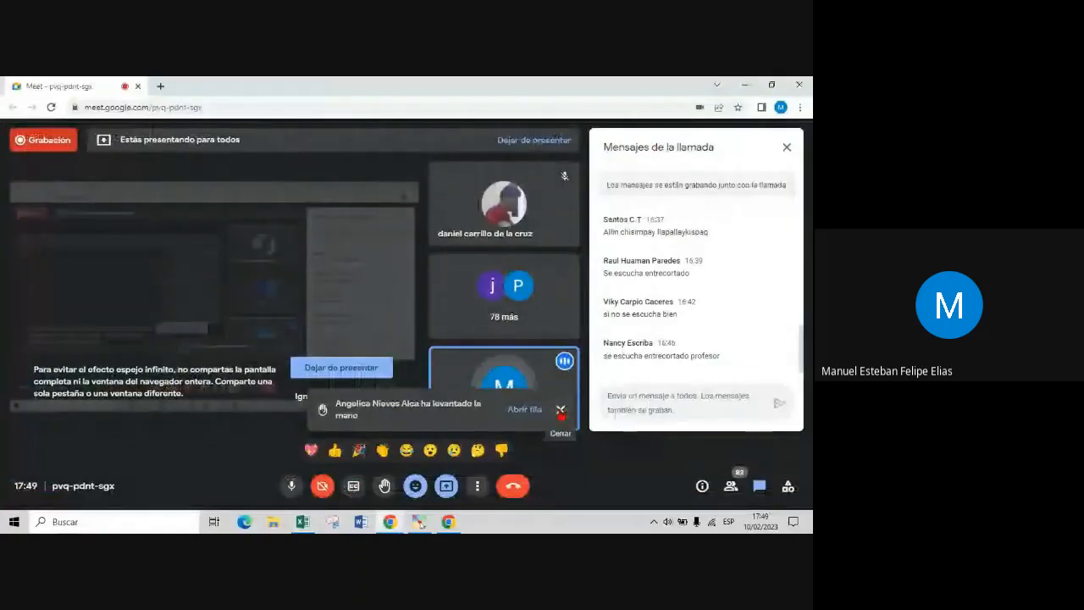
pyautogui.click(560, 410)
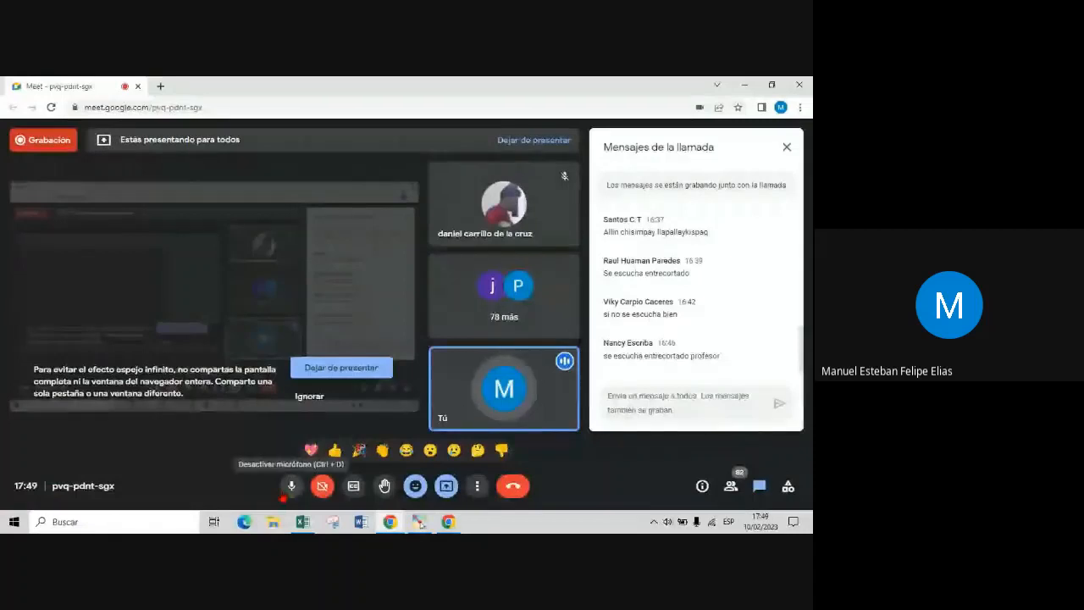
pyautogui.click(291, 485)
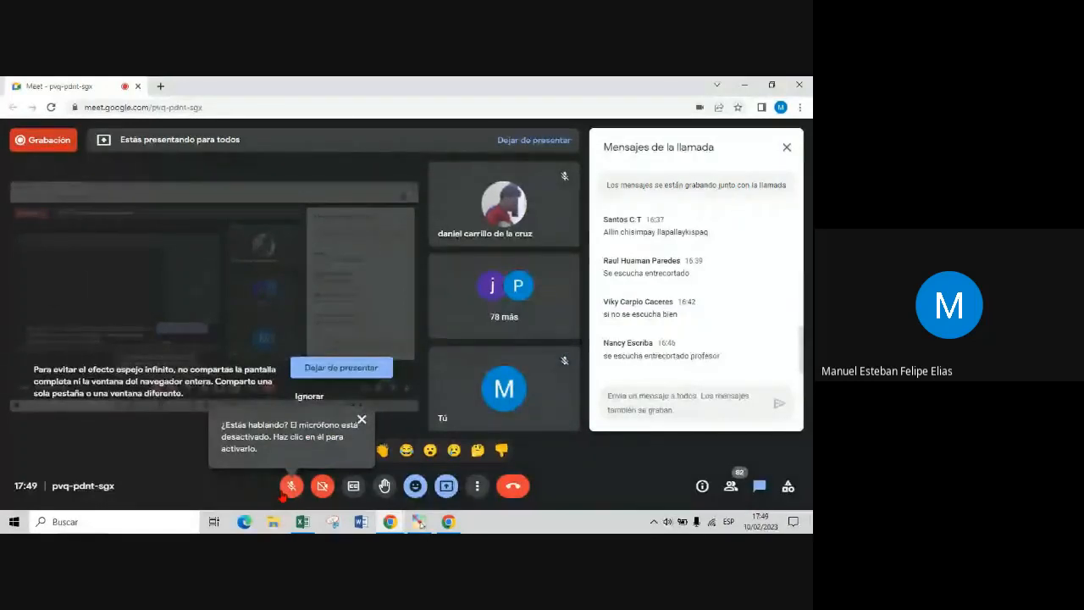
pyautogui.click(284, 493)
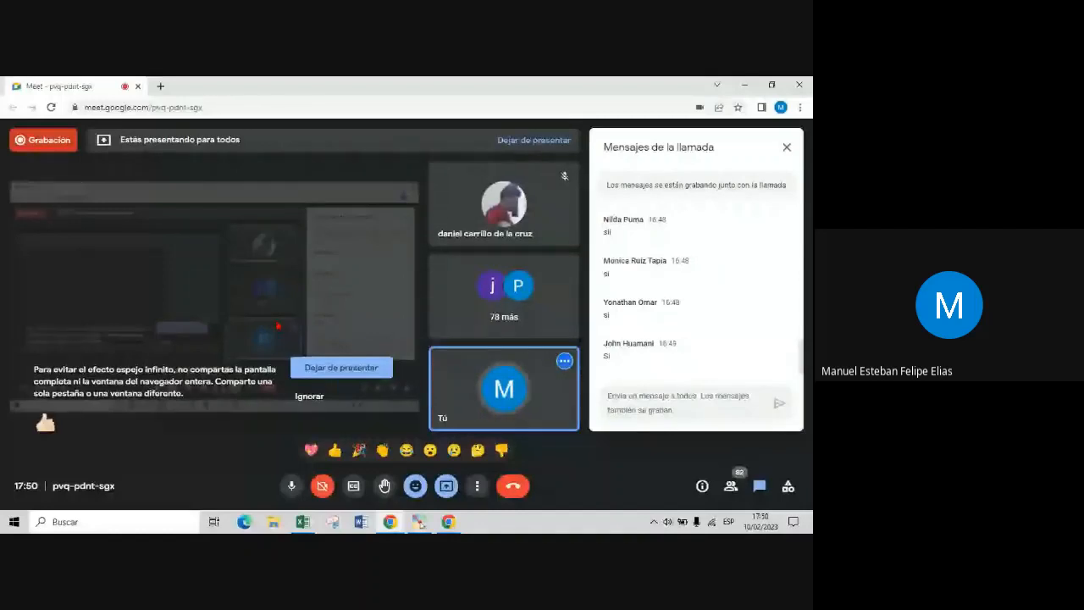
pyautogui.hotkey('alt', 'Tab')
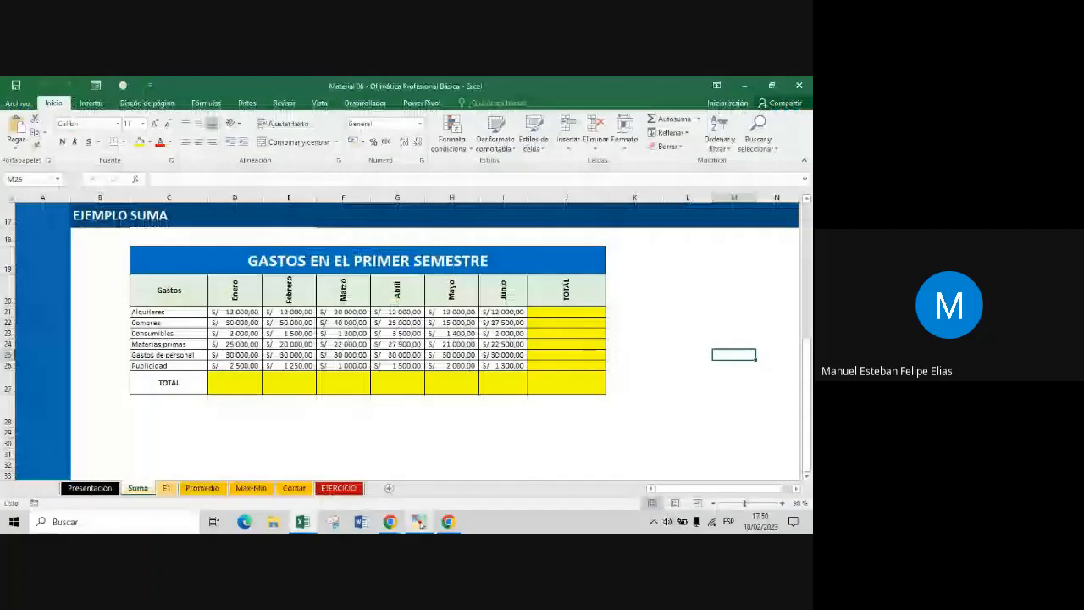
# Bring up the screen annotation tool and highlight the expenses table and its monthly amounts in D21:I26 by selecting them
pyautogui.click(420, 524)
pyautogui.moveTo(170, 260); pyautogui.dragTo(567, 383)
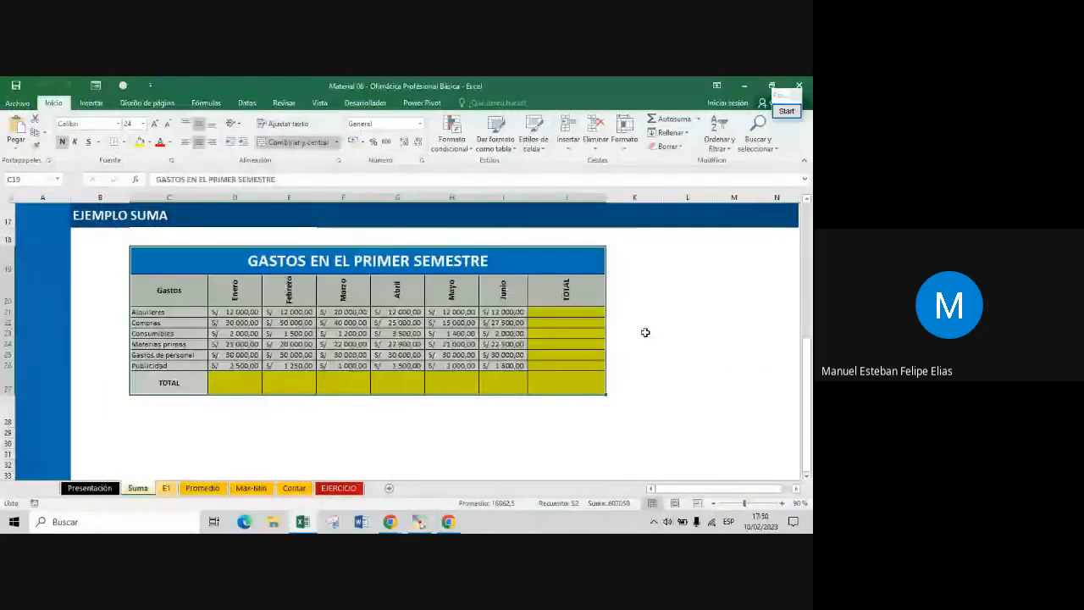
pyautogui.click(687, 333)
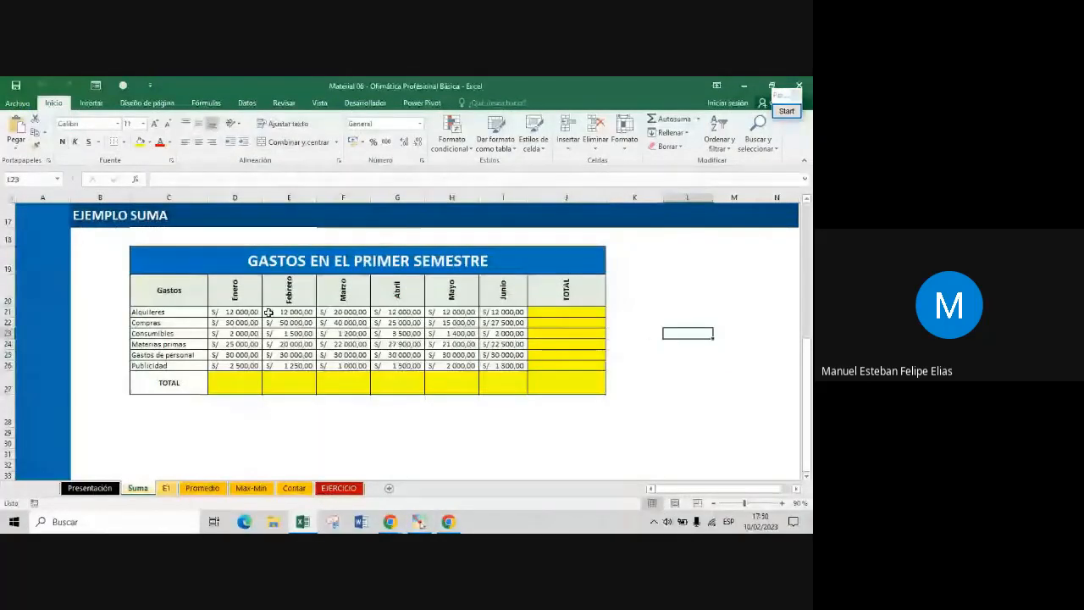
pyautogui.moveTo(503, 365); pyautogui.dragTo(267, 322)
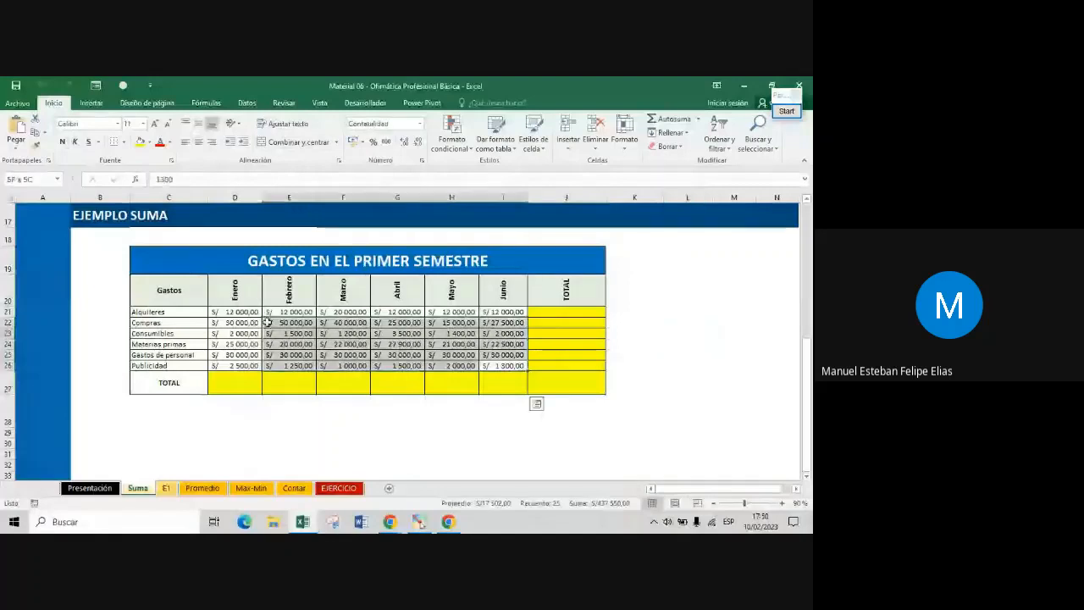
pyautogui.click(219, 313)
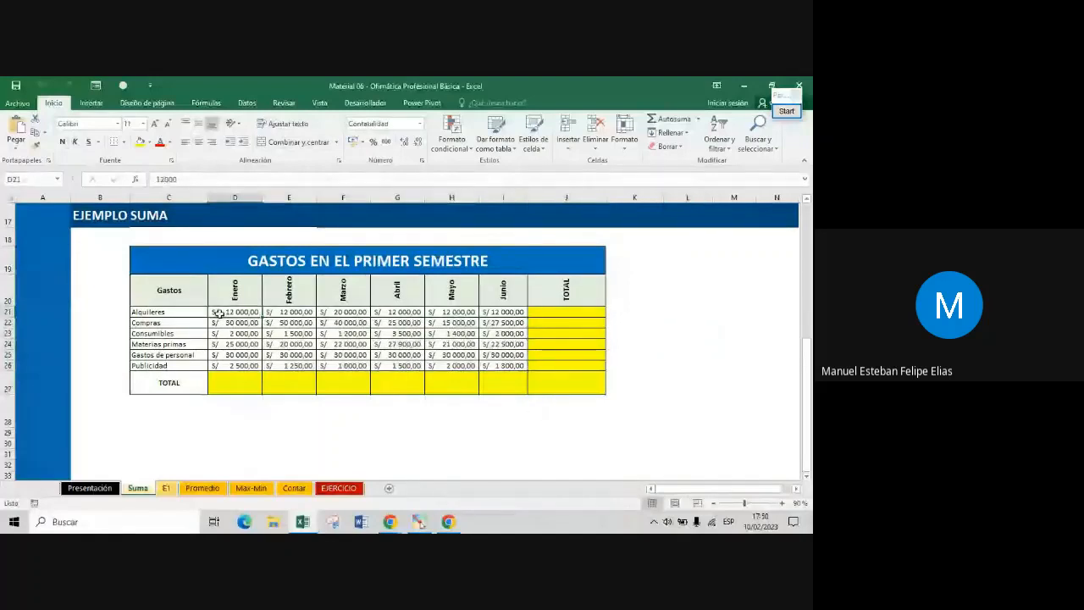
pyautogui.moveTo(219, 314); pyautogui.dragTo(518, 366)
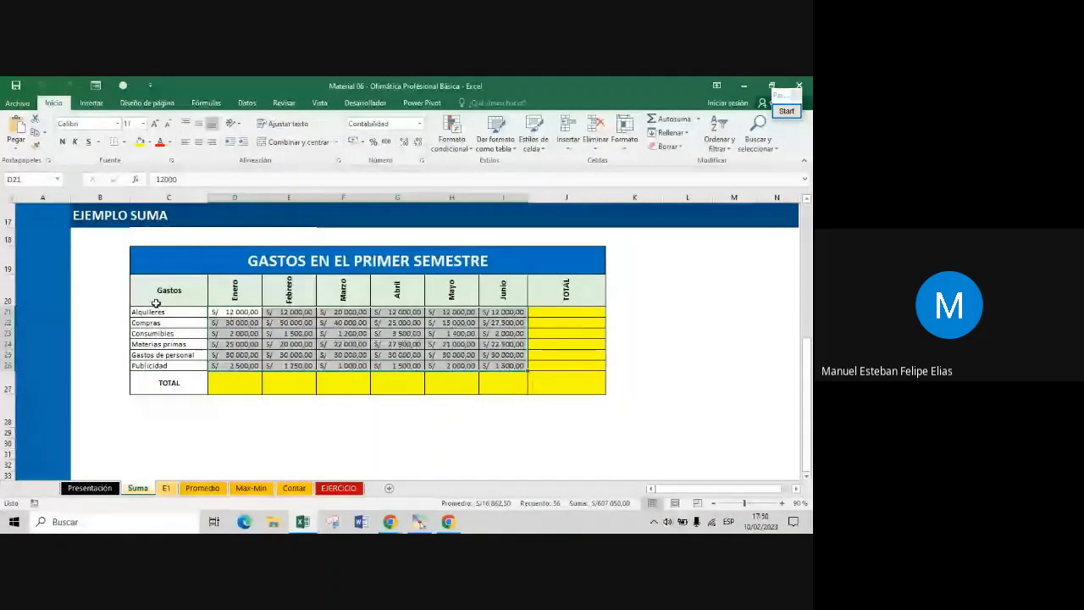
# Highlight the Alquileres row from its label through the monthly amounts and indicate its TOTAL cell J21
pyautogui.moveTo(153, 312); pyautogui.dragTo(535, 311)
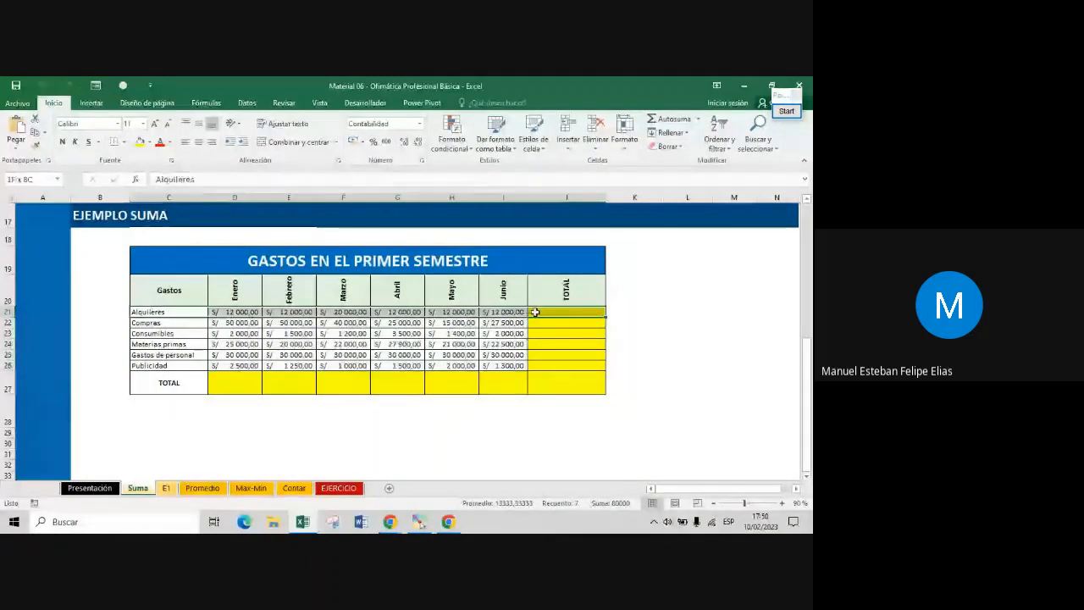
pyautogui.click(575, 312)
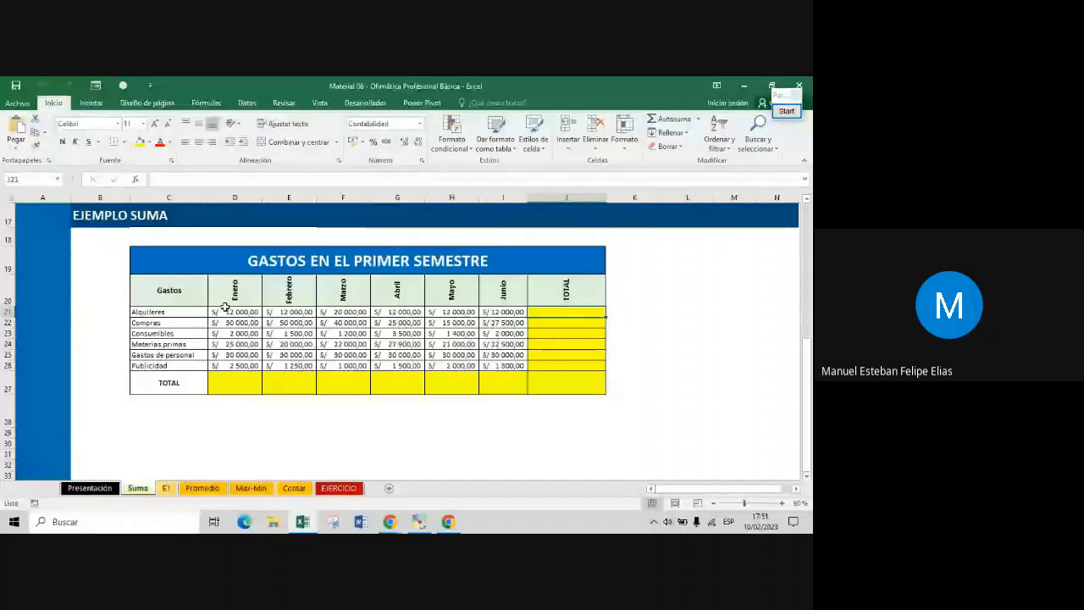
pyautogui.moveTo(169, 312); pyautogui.dragTo(354, 313)
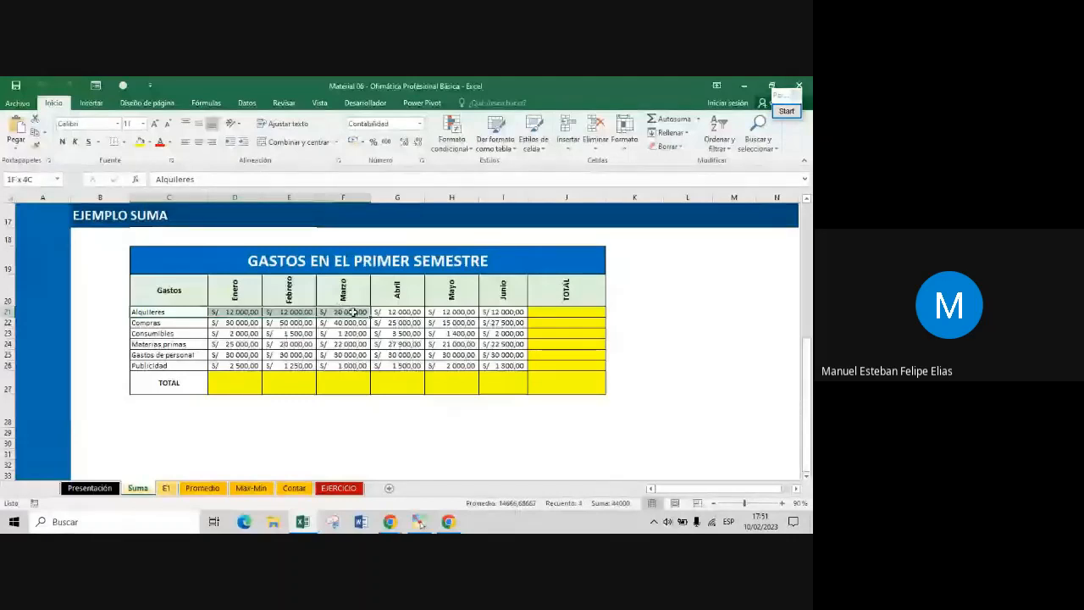
pyautogui.moveTo(353, 312); pyautogui.dragTo(503, 312)
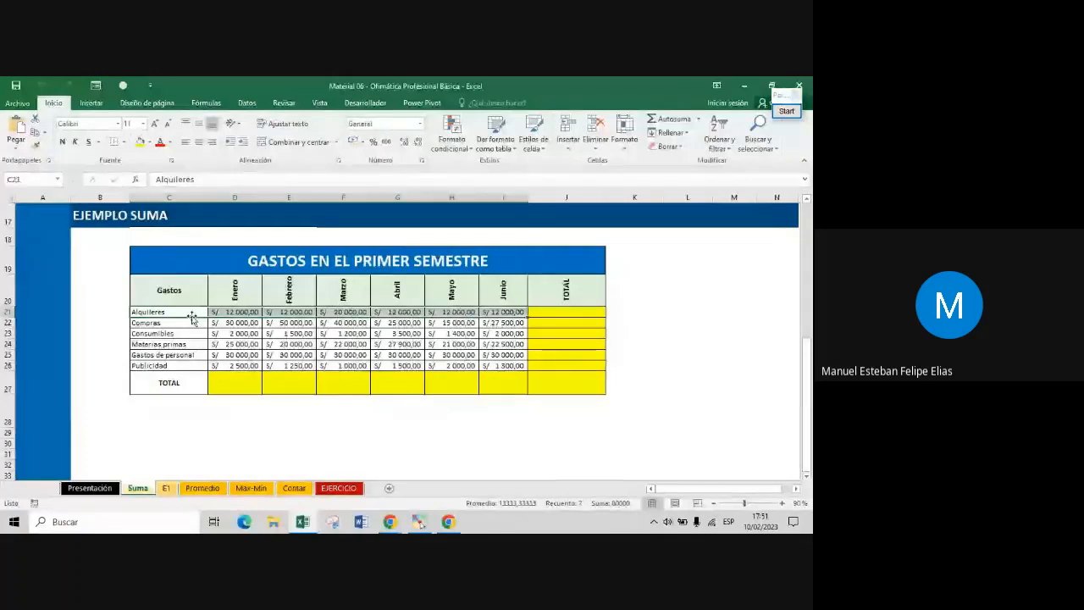
# Walk through the month headings in row 20 from Enero to TOTAL and end on cell J21
pyautogui.click(233, 314)
pyautogui.click(297, 303)
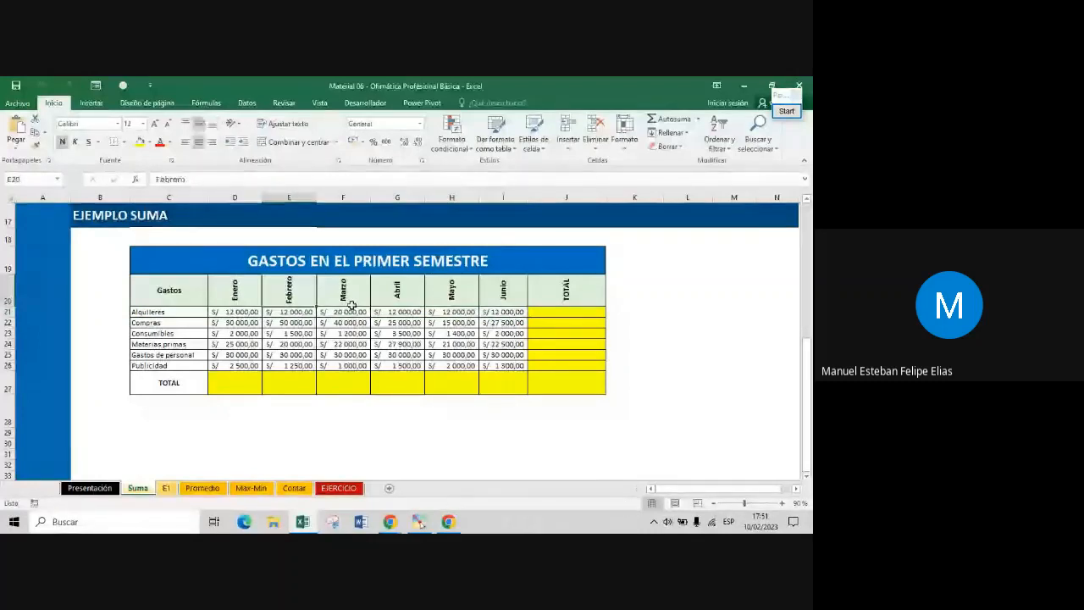
pyautogui.press('Right')
pyautogui.press('Right')
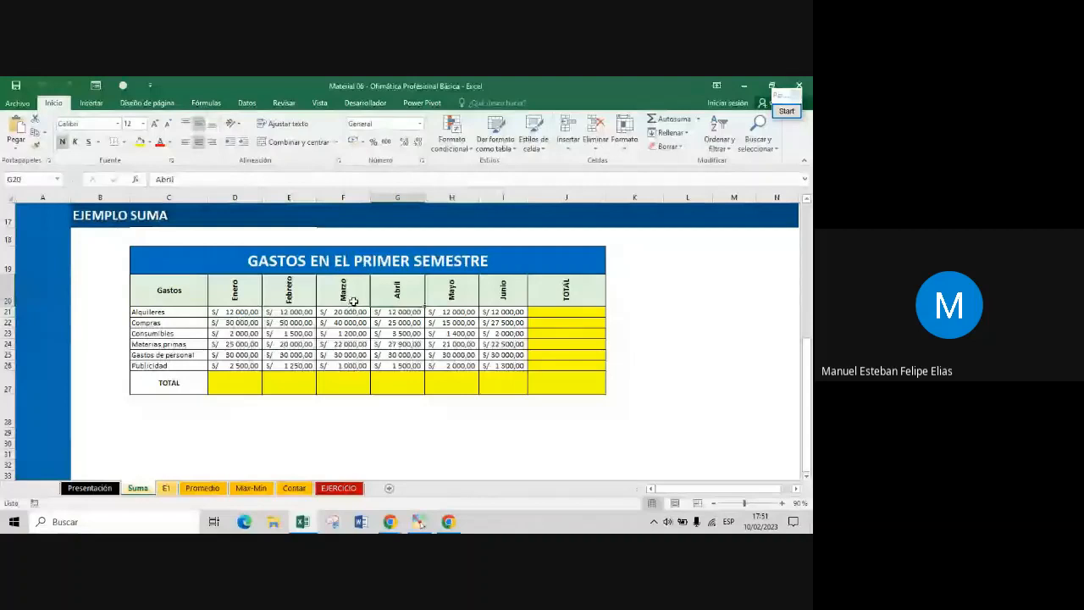
pyautogui.press('Right')
pyautogui.press('Right')
pyautogui.press('Right')
pyautogui.press('Down')
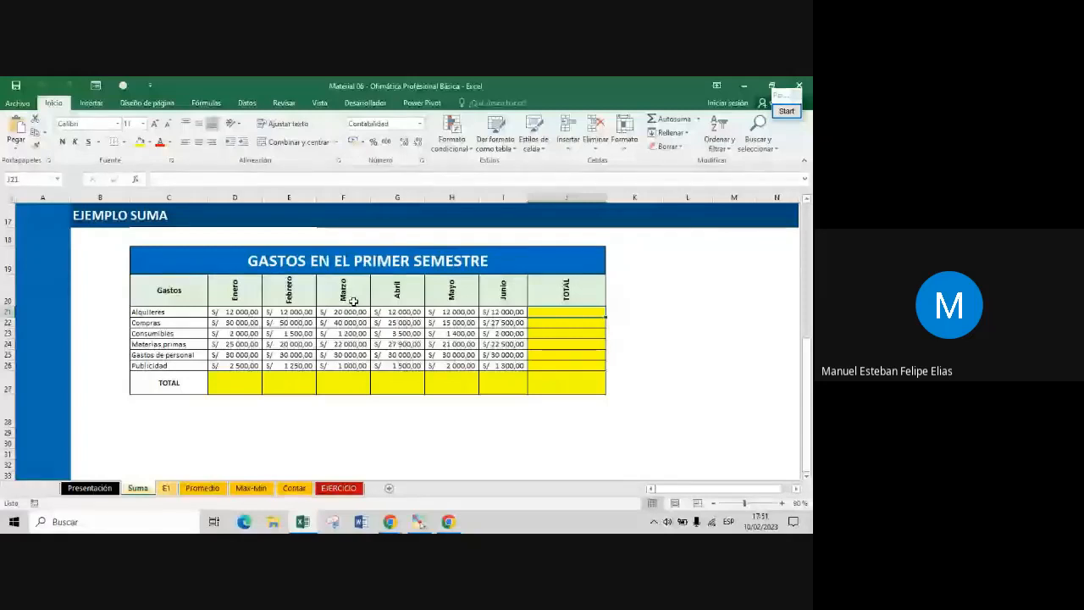
# Annotate the screen with a red rectangle around D21:I21, a black one around J27 and a blue one around J21
pyautogui.click(783, 111)
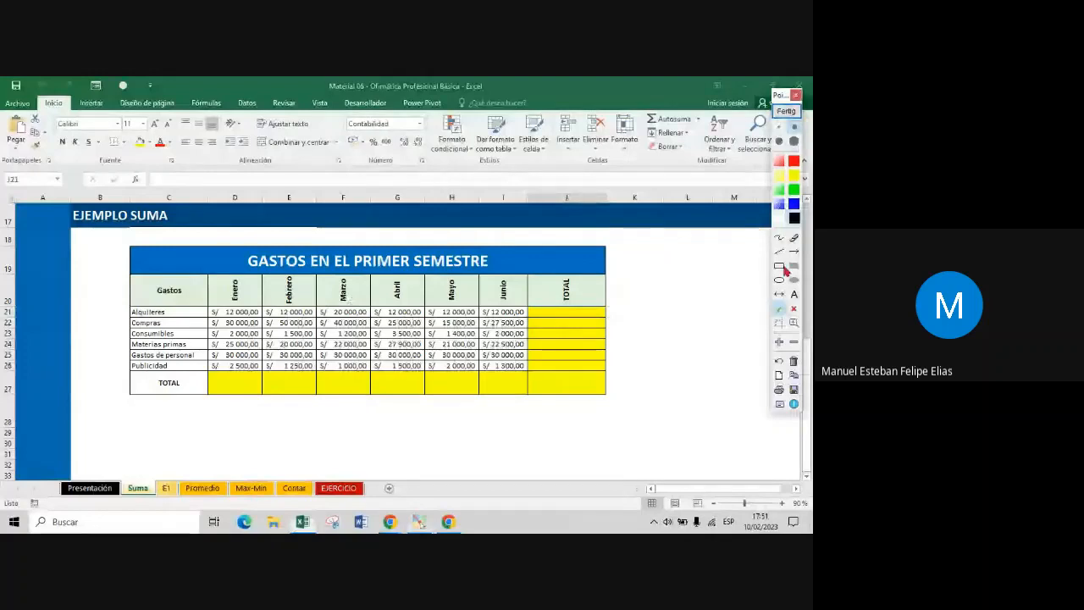
pyautogui.click(779, 267)
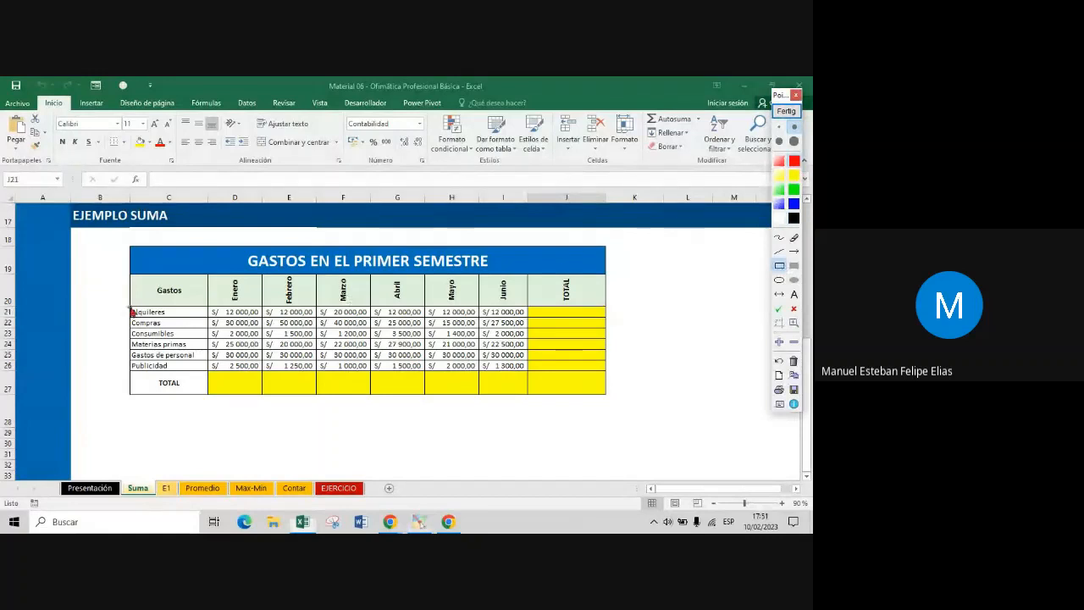
pyautogui.moveTo(131, 311); pyautogui.dragTo(529, 317)
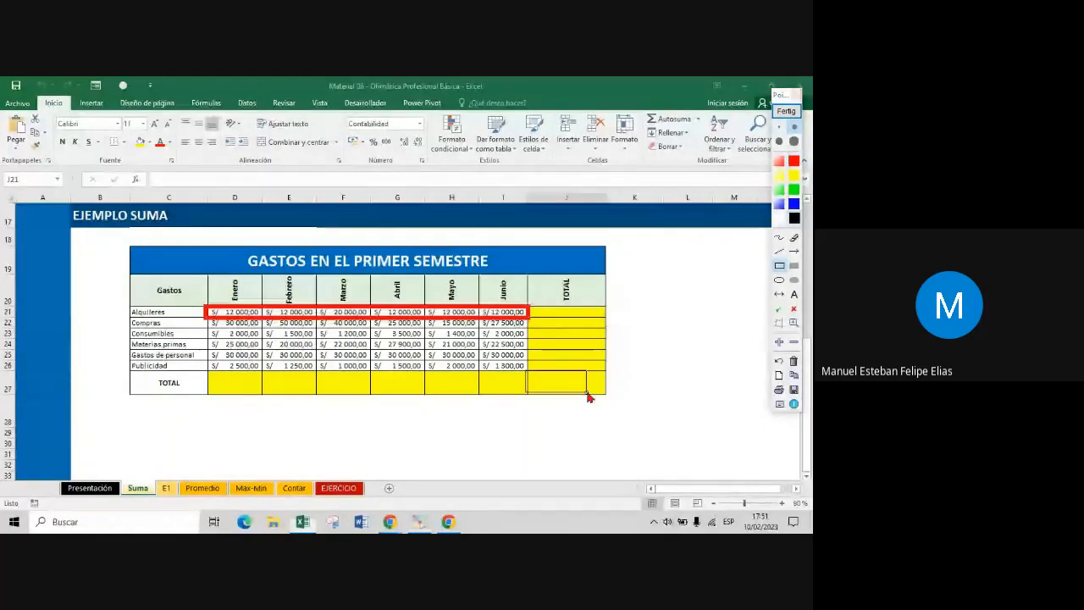
pyautogui.moveTo(605, 395); pyautogui.dragTo(525, 370)
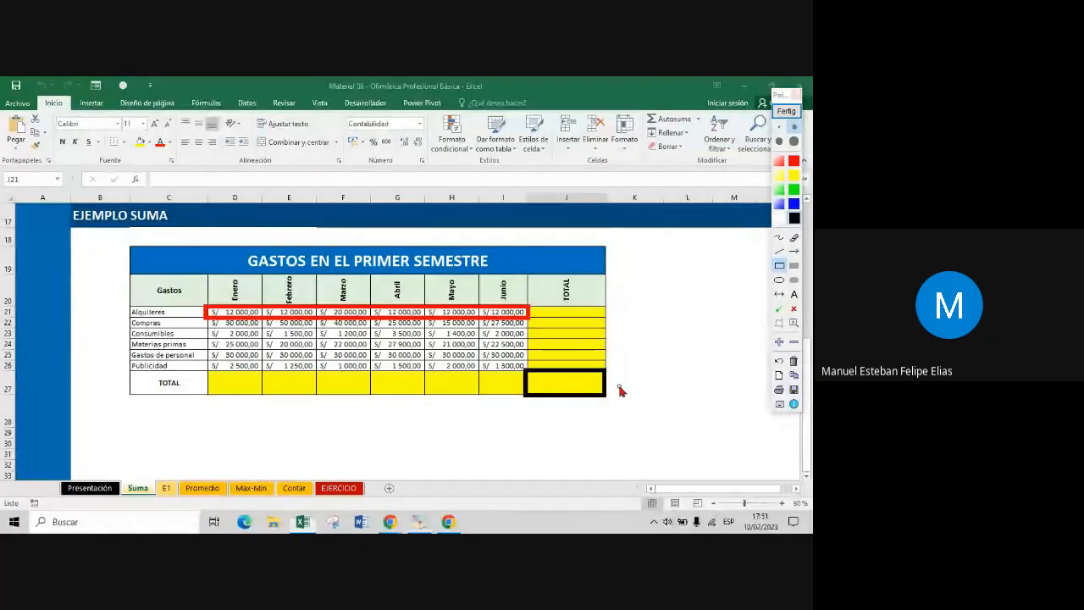
pyautogui.click(793, 203)
pyautogui.moveTo(607, 306); pyautogui.dragTo(530, 319)
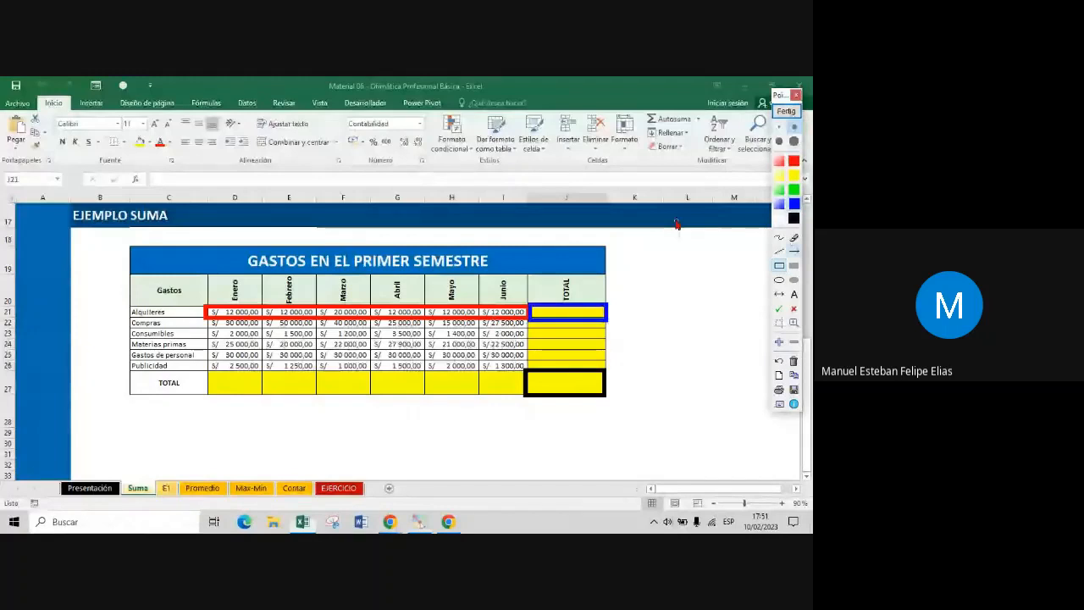
# Draw two blue arrows pointing at cell J21, then end the screen annotation and select J21
pyautogui.moveTo(701, 134); pyautogui.dragTo(604, 304)
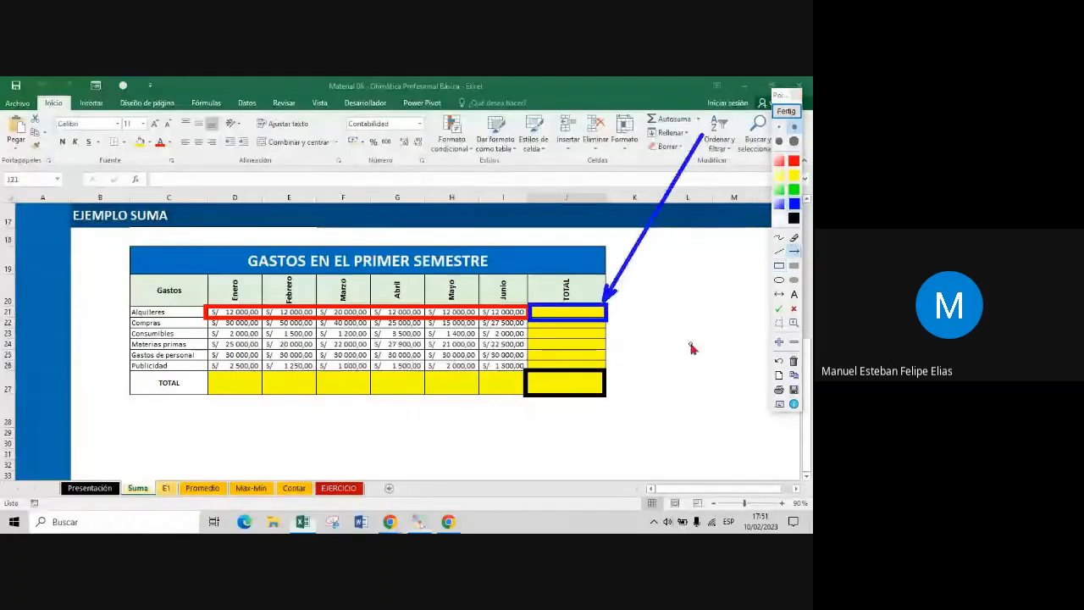
pyautogui.moveTo(424, 114); pyautogui.dragTo(531, 301)
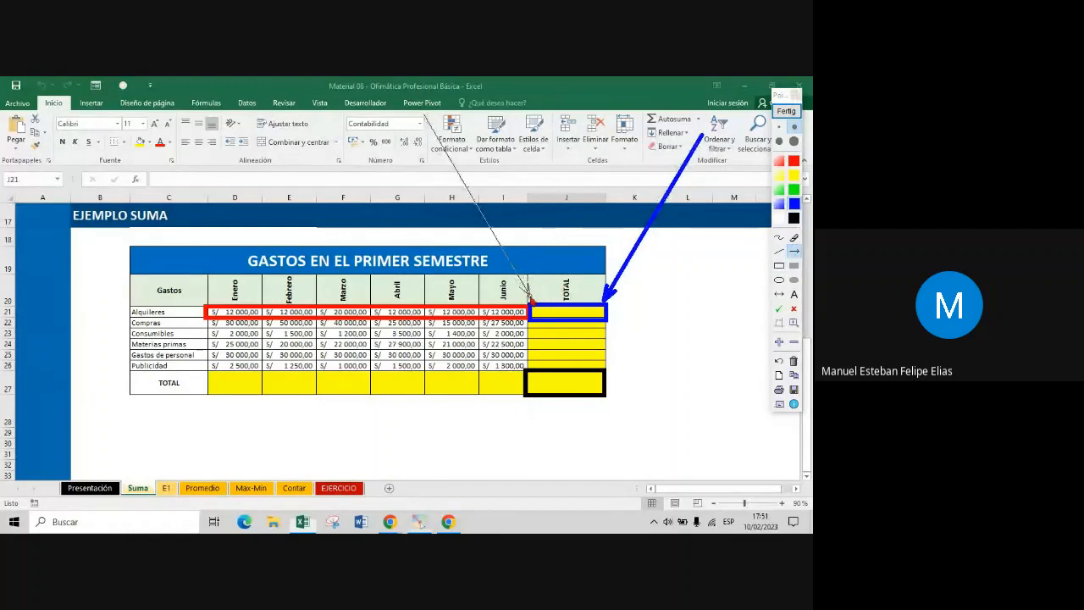
pyautogui.moveTo(532, 301); pyautogui.dragTo(531, 301)
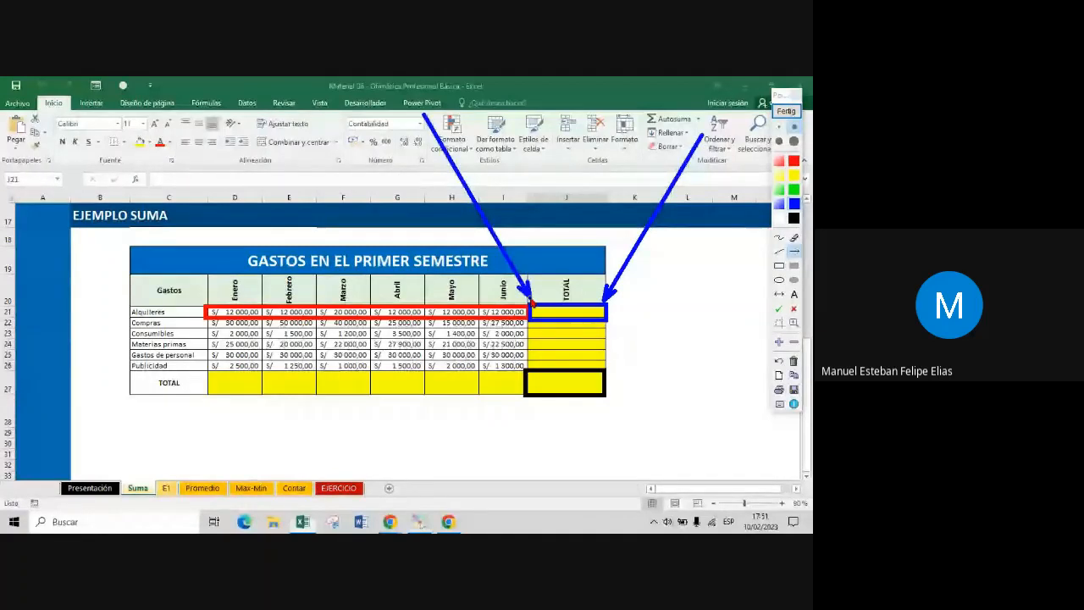
pyautogui.click(786, 111)
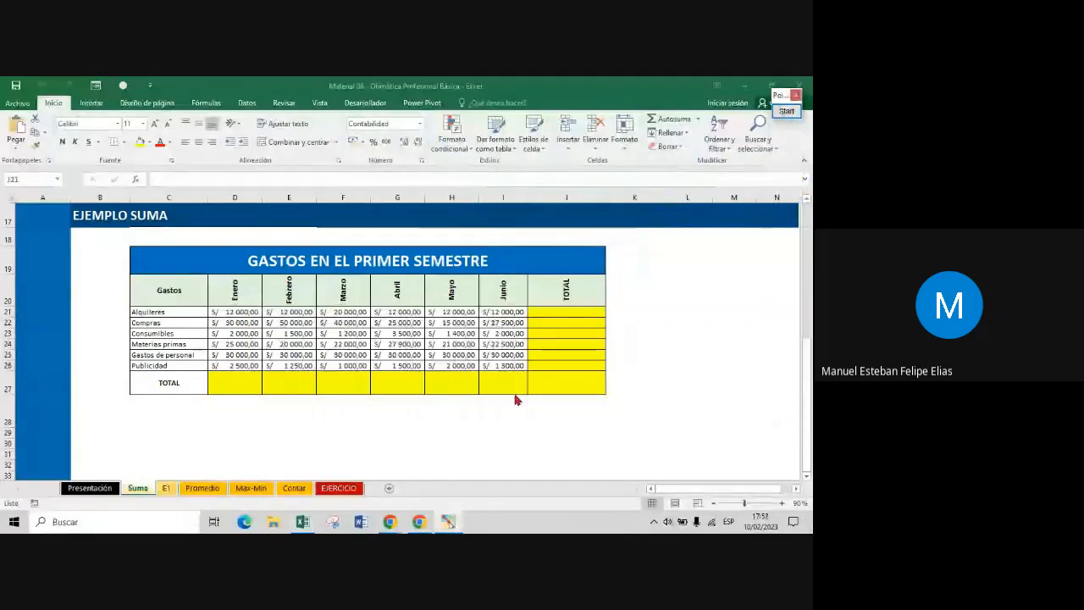
pyautogui.click(584, 315)
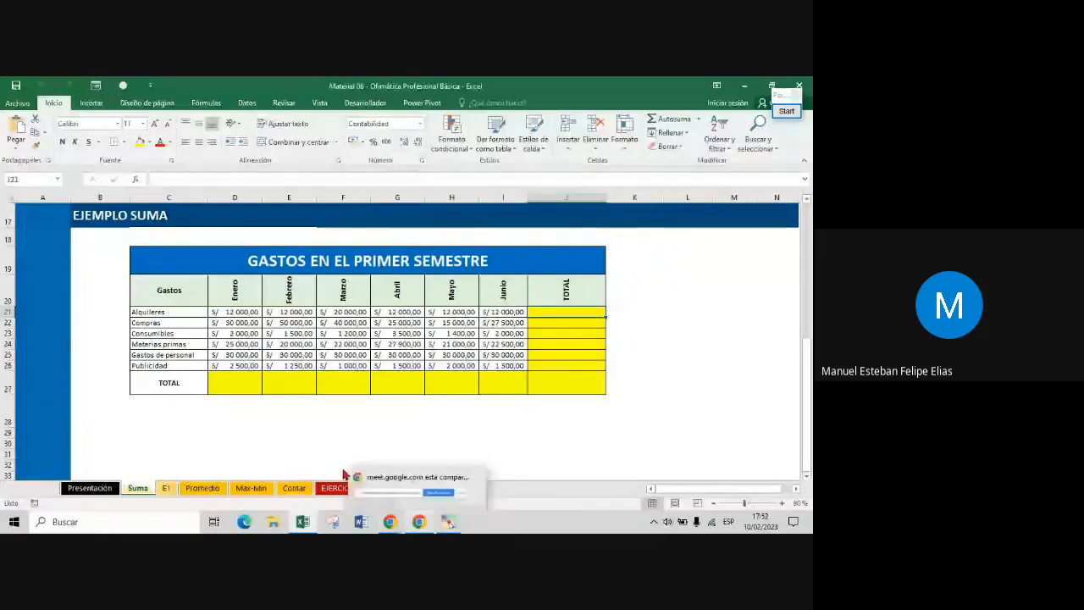
# Switch to the Google Meet call and mute the microphone and the computer's sound
pyautogui.moveTo(392, 523)
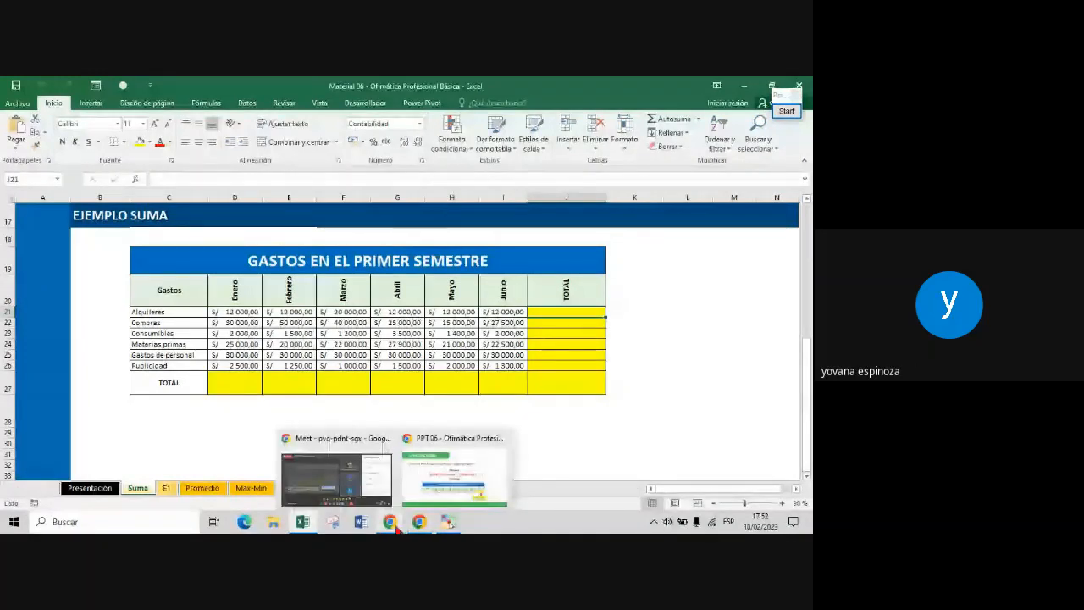
pyautogui.click(360, 476)
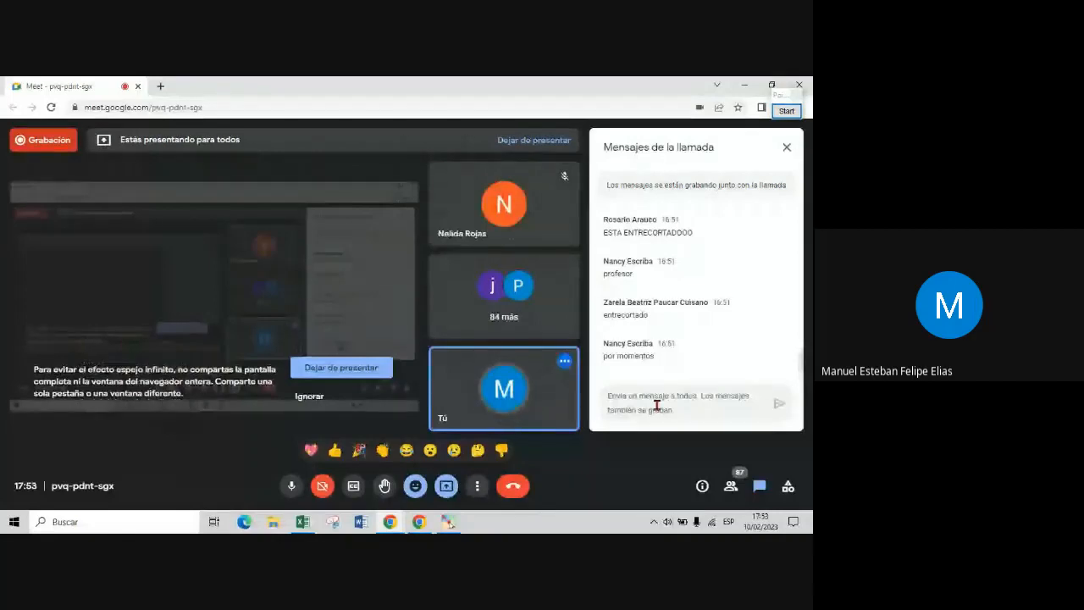
pyautogui.click(291, 485)
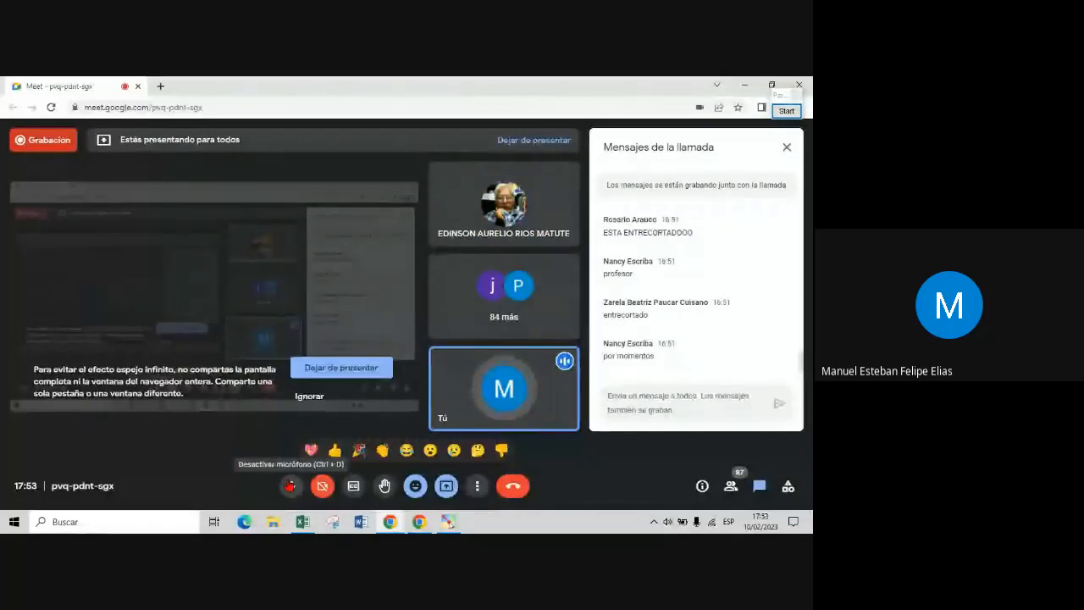
pyautogui.click(290, 486)
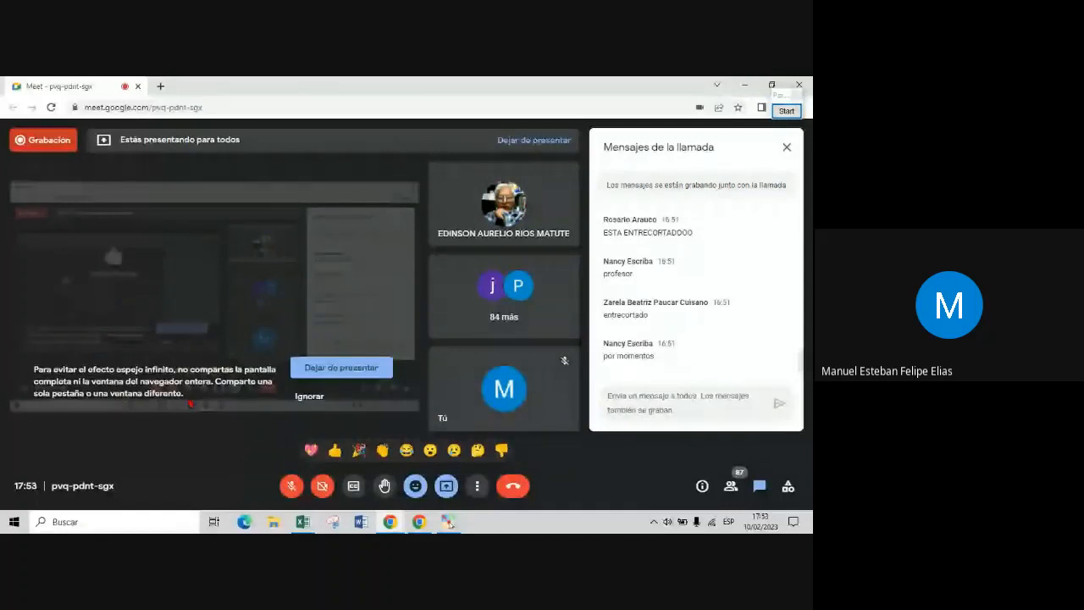
pyautogui.press('XF86AudioMute')
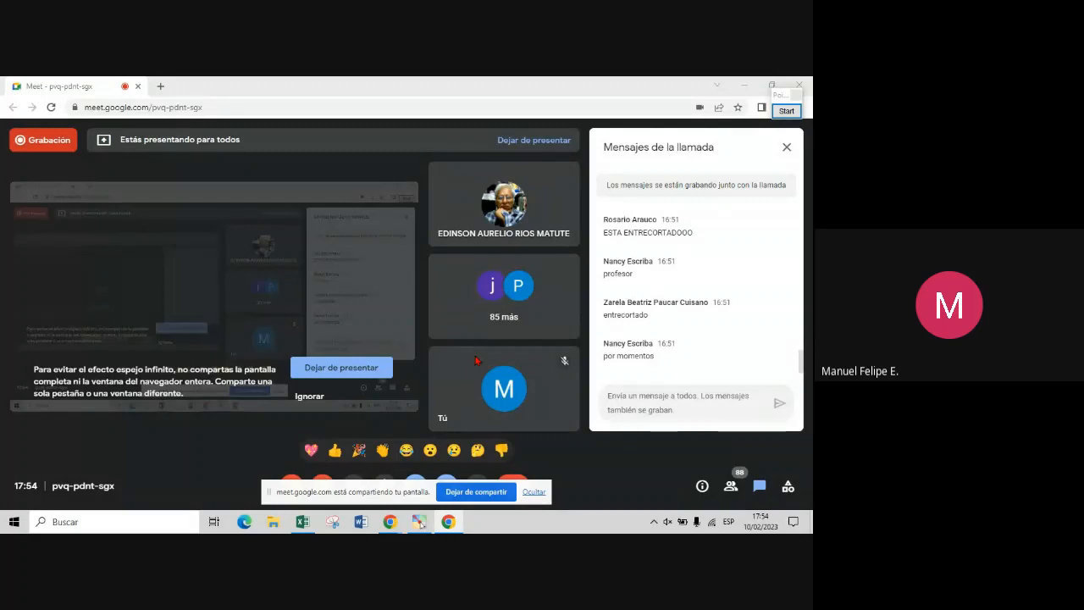
# Hide the screen-sharing notice and return to the Suma sheet of the Excel workbook
pyautogui.click(539, 493)
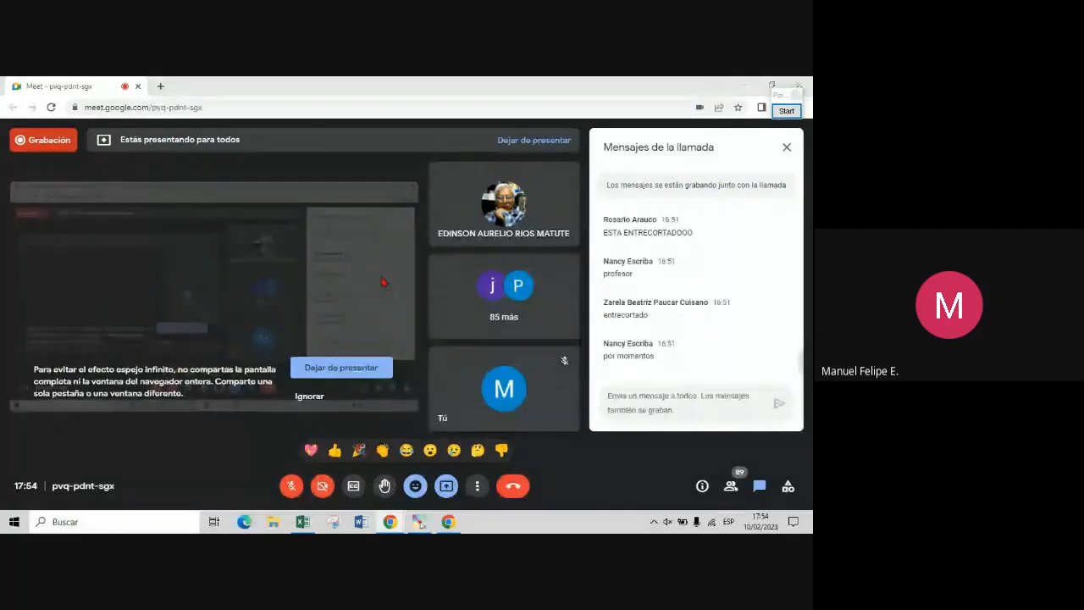
pyautogui.hotkey('alt', 'Tab')
pyautogui.hotkey('alt', 'Tab')
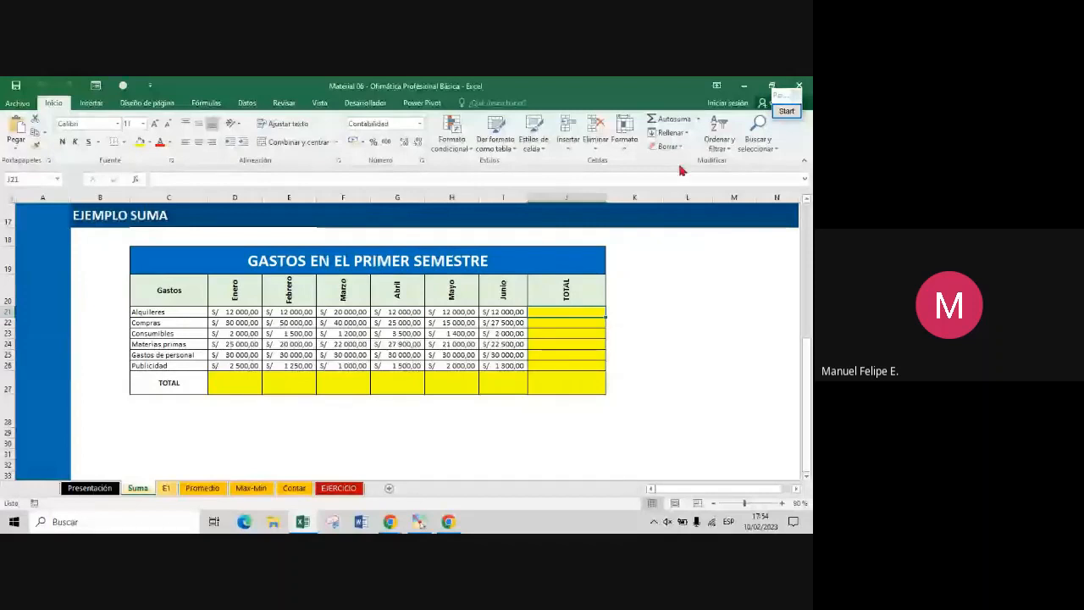
# Annotate the screen with a red rectangle around D21:I21, a blue one around J21 and three blue arrows toward J21, and end the annotation
pyautogui.click(786, 111)
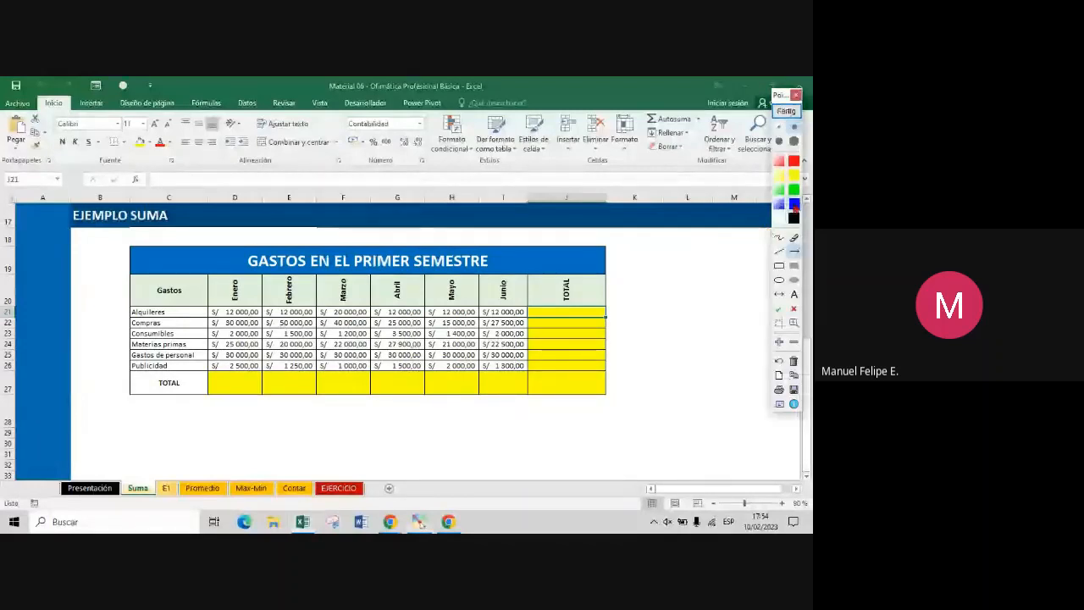
pyautogui.click(779, 266)
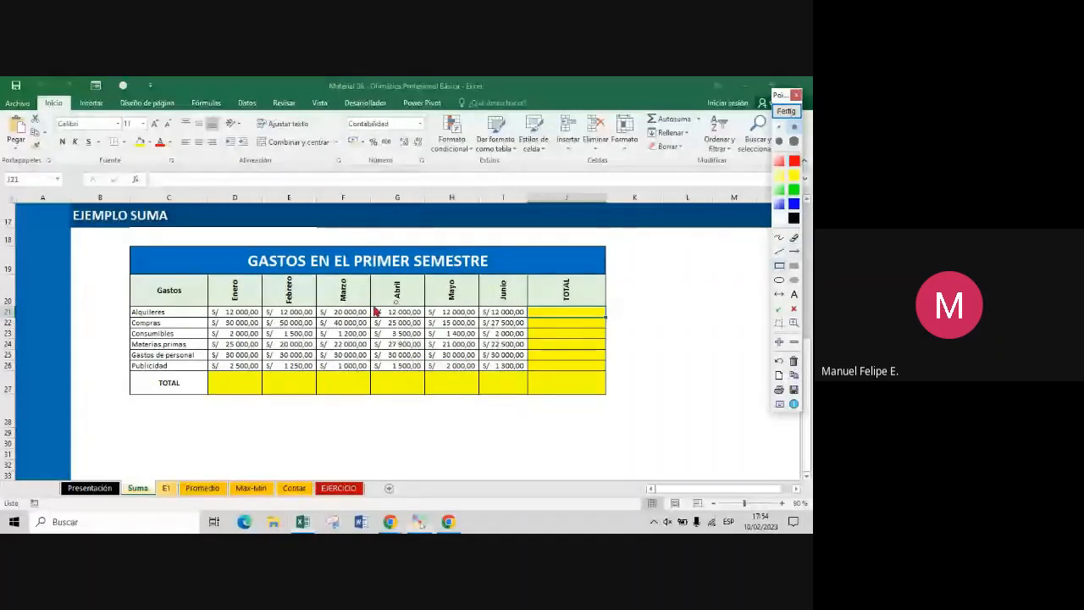
pyautogui.moveTo(207, 307); pyautogui.dragTo(529, 317)
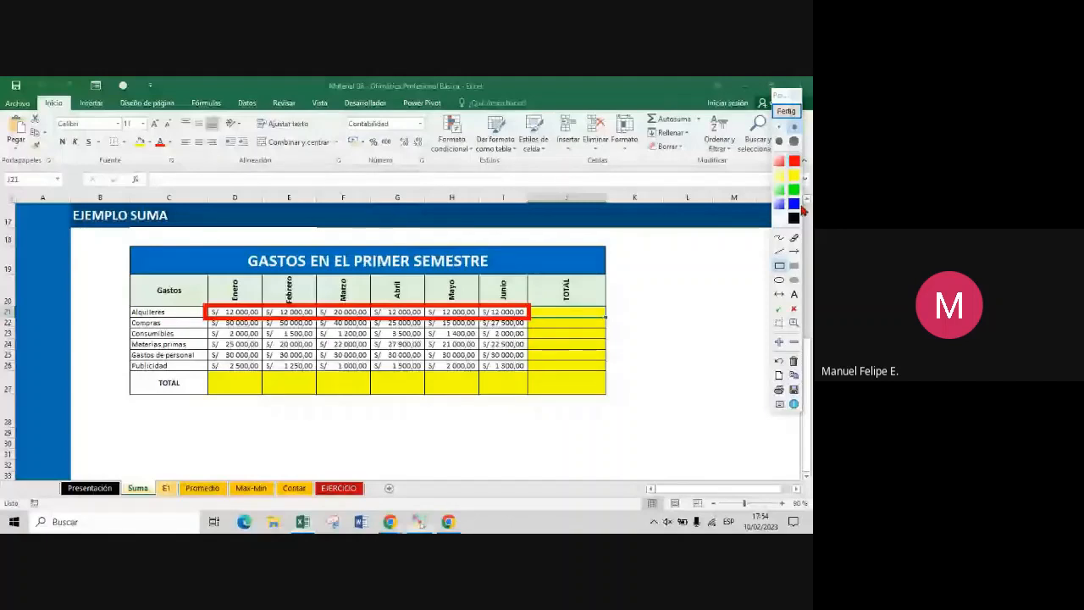
pyautogui.moveTo(609, 303); pyautogui.dragTo(531, 322)
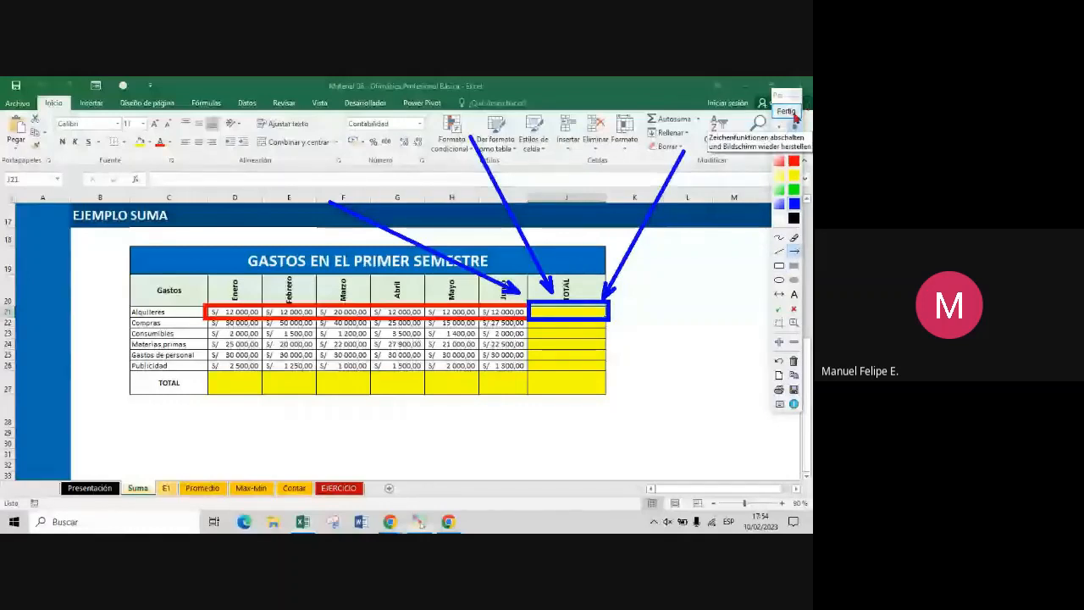
pyautogui.click(792, 115)
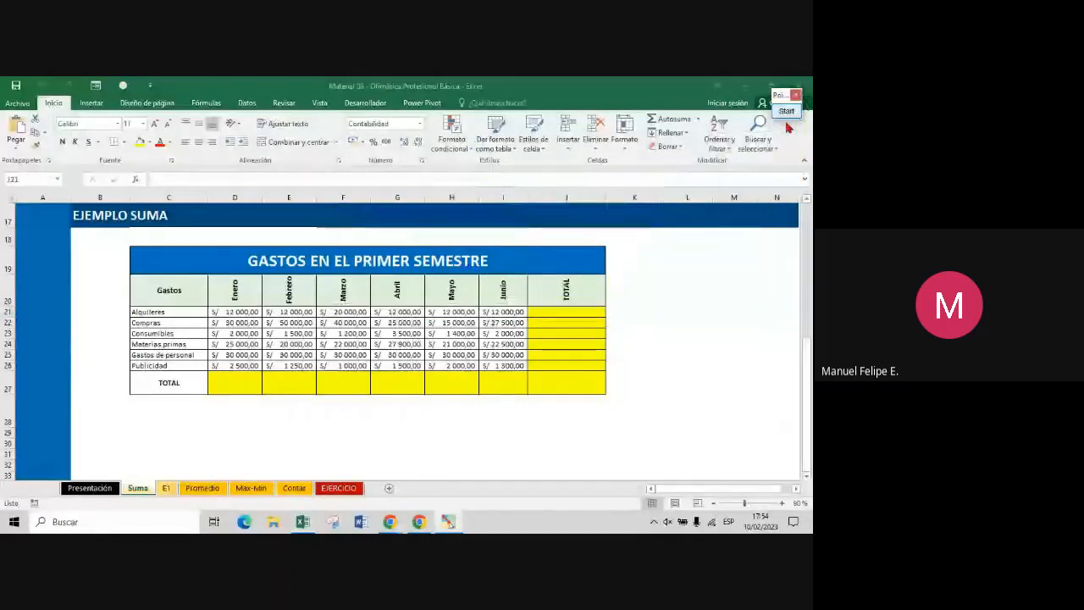
# Leave J21 empty and enlarge the Suma sheet to 130% zoom with the whole expenses table in view
pyautogui.doubleClick(556, 312)
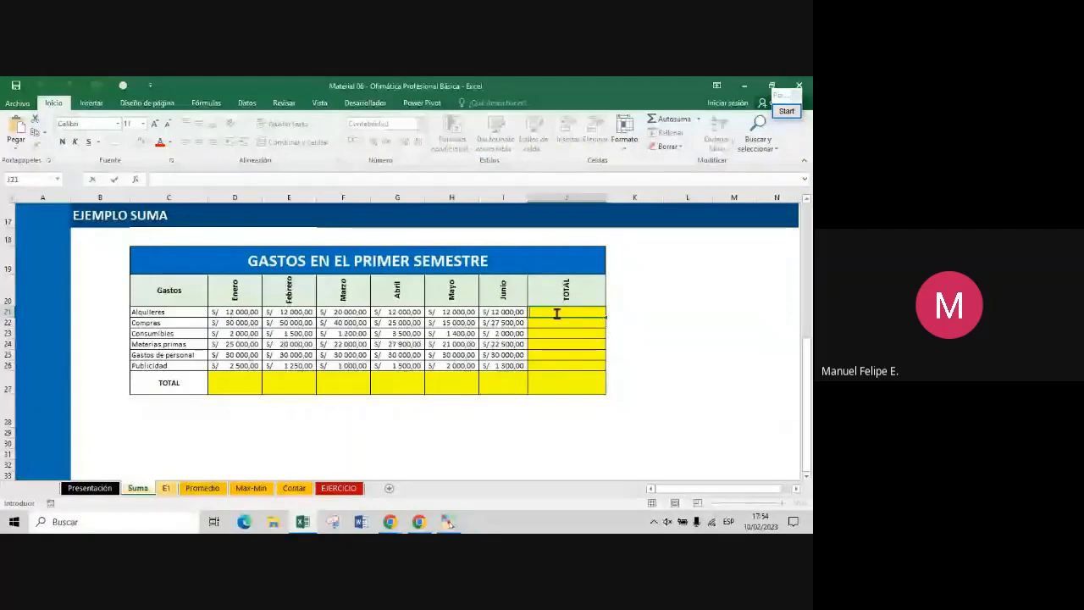
pyautogui.press('Return')
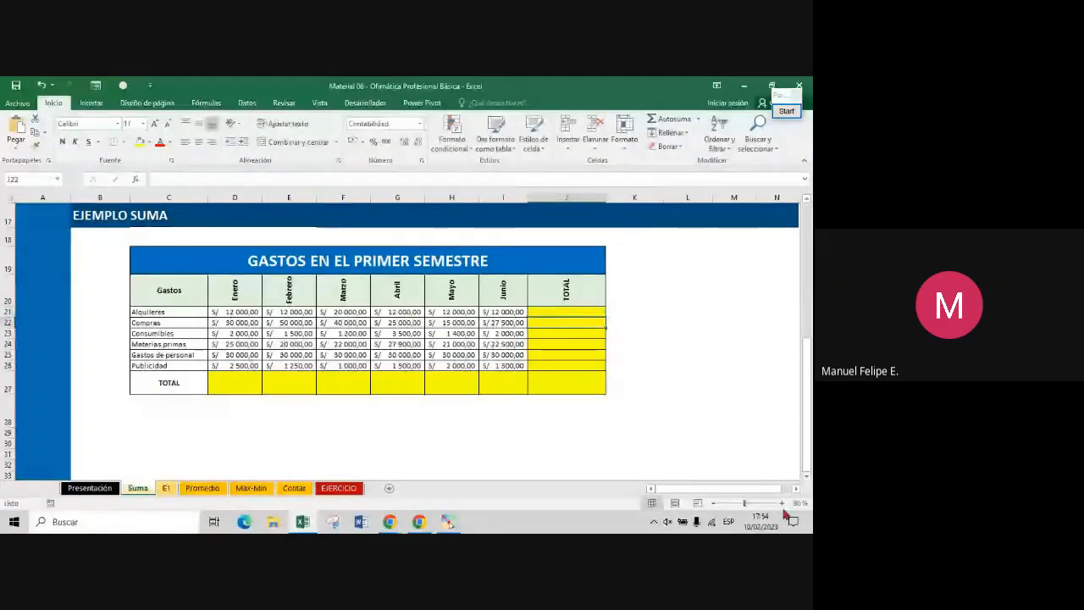
pyautogui.click(781, 504)
pyautogui.click(782, 504)
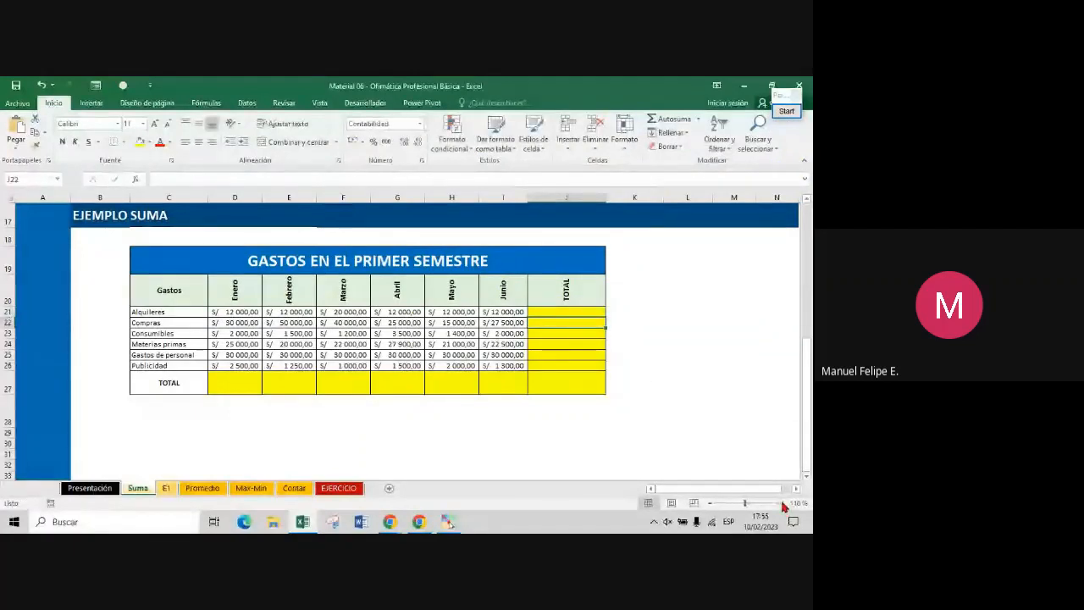
pyautogui.click(783, 505)
pyautogui.click(783, 506)
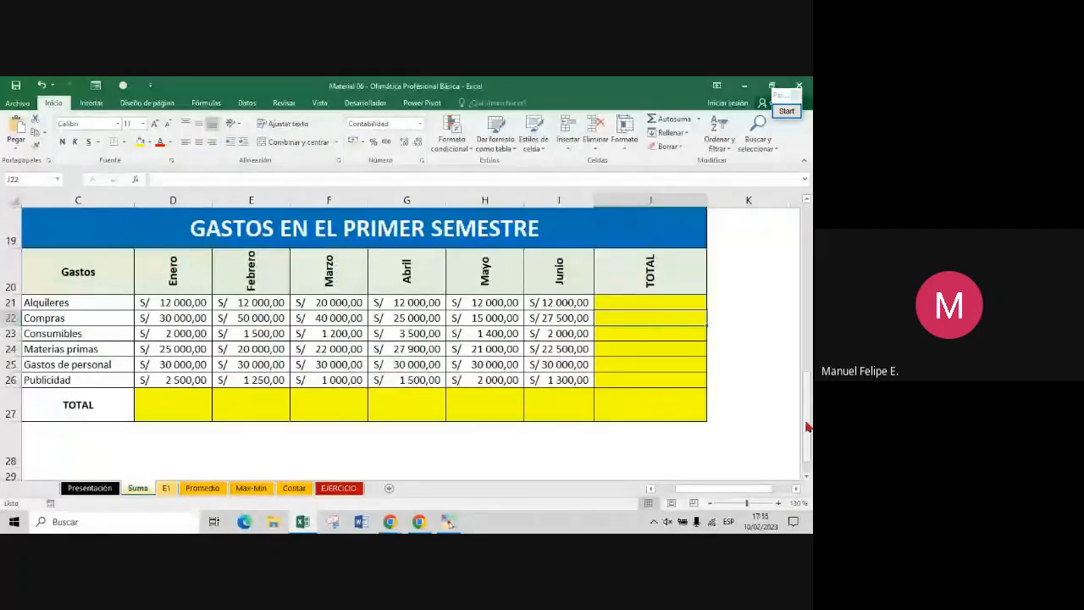
pyautogui.moveTo(807, 428); pyautogui.dragTo(807, 418)
# Start the formula =SUMA( in J21 to show the function's argument hint, and cancel the entry
pyautogui.doubleClick(647, 331)
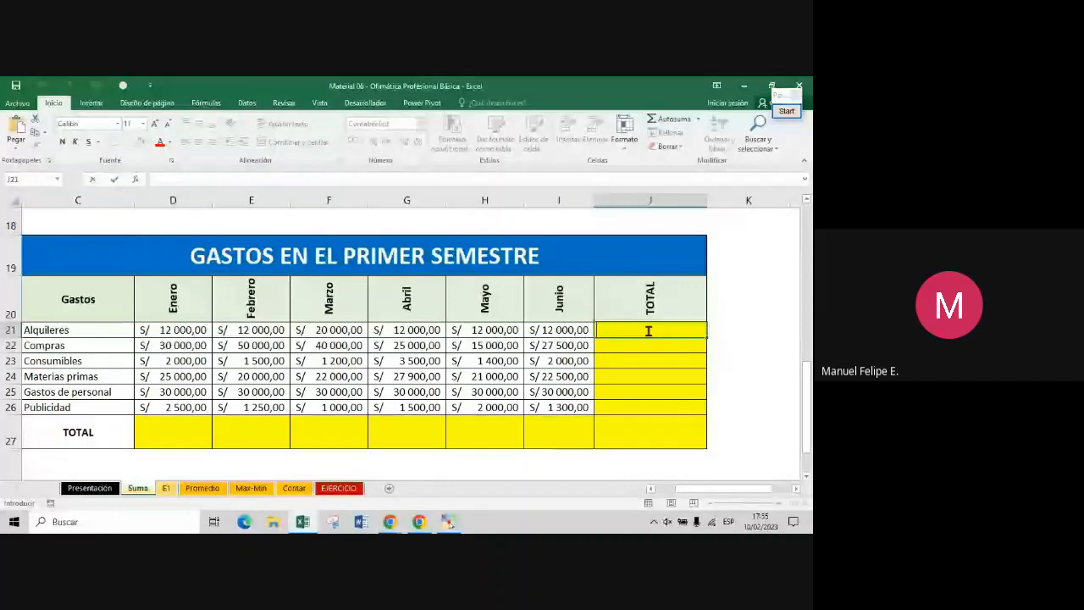
pyautogui.write('=')
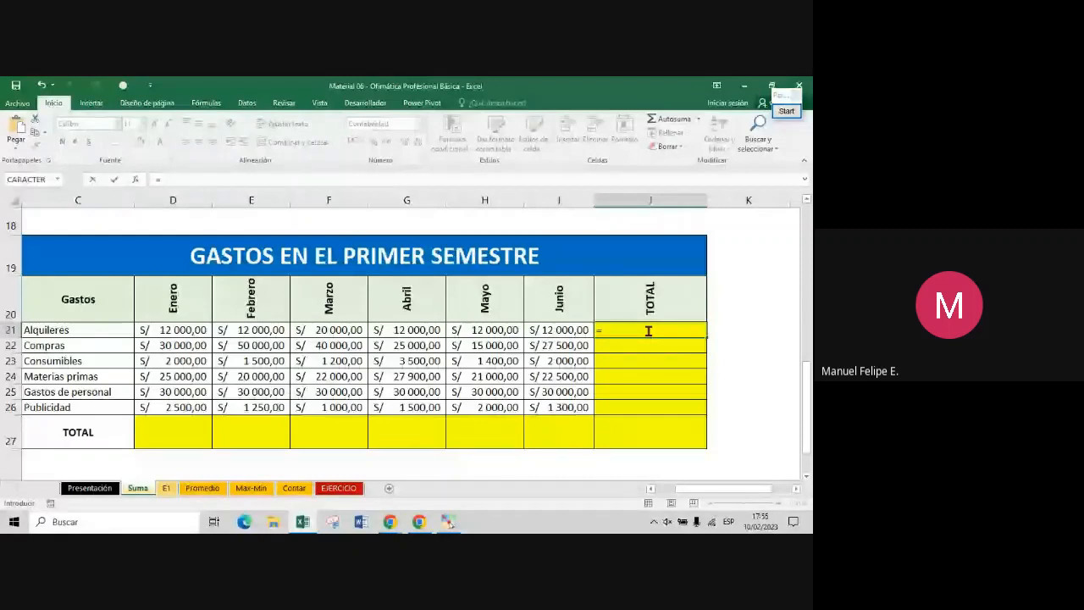
pyautogui.write('SUMA')
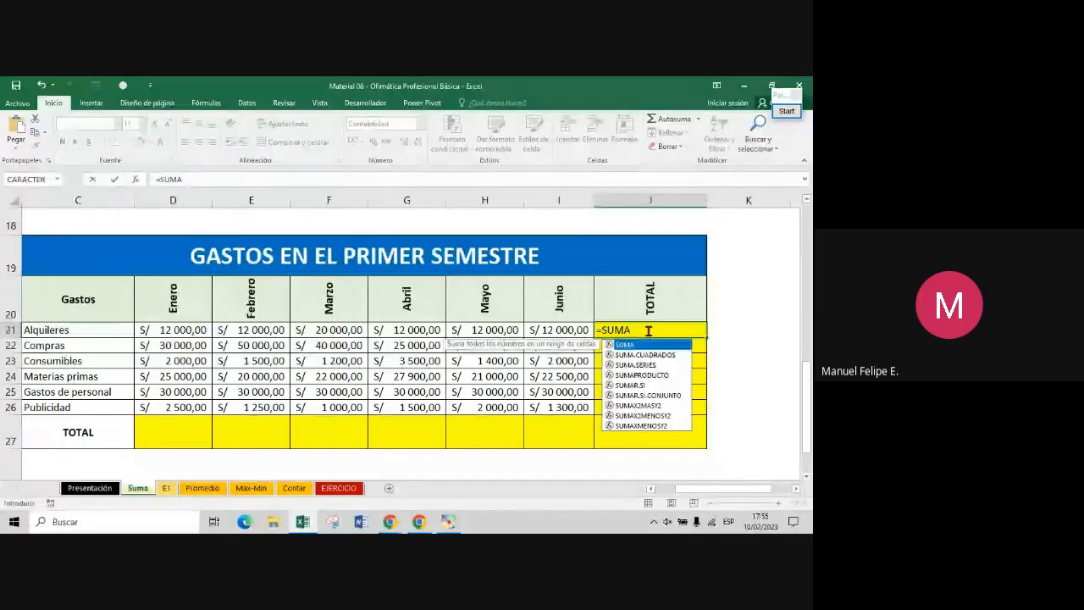
pyautogui.write('(')
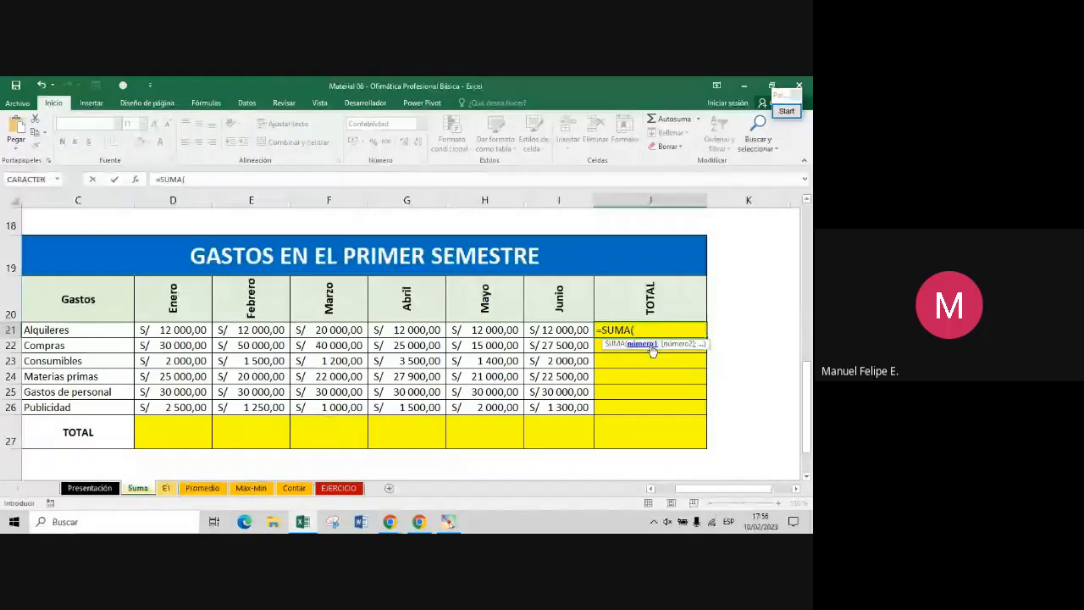
pyautogui.click(652, 349)
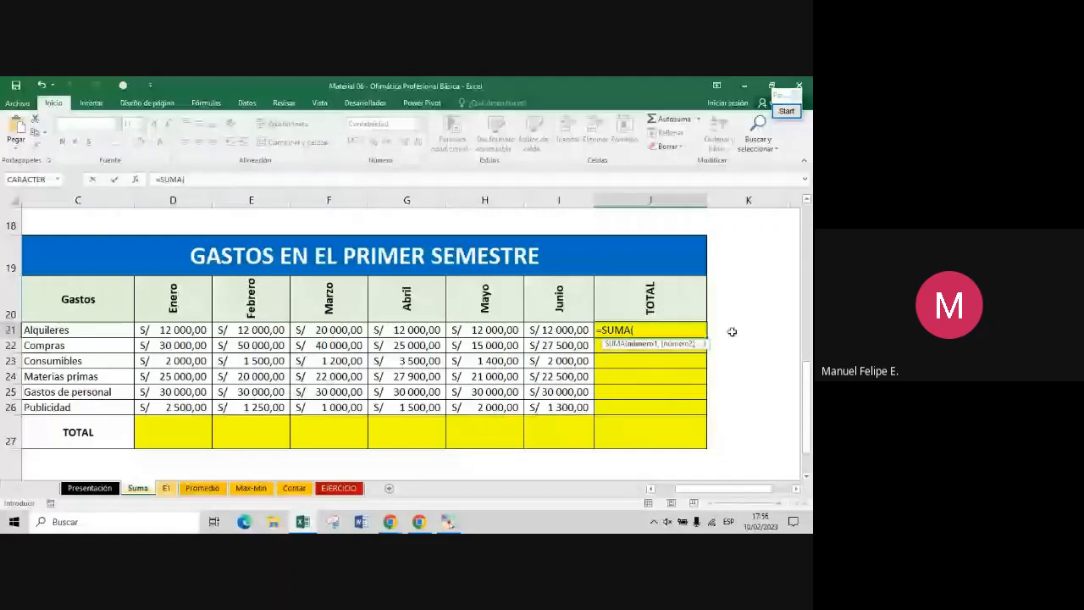
pyautogui.press('Left')
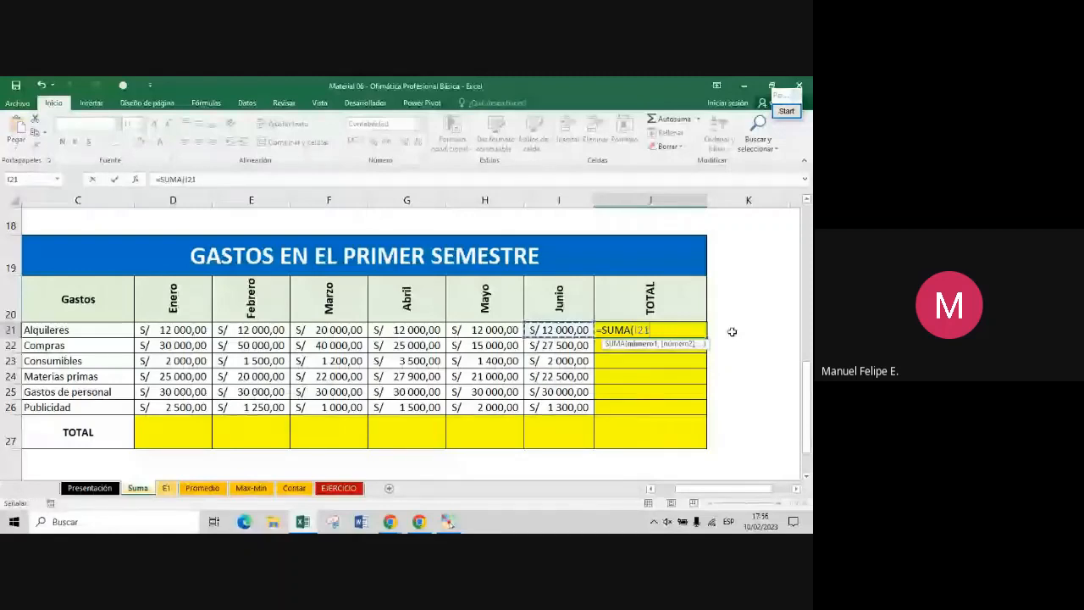
pyautogui.press('Escape')
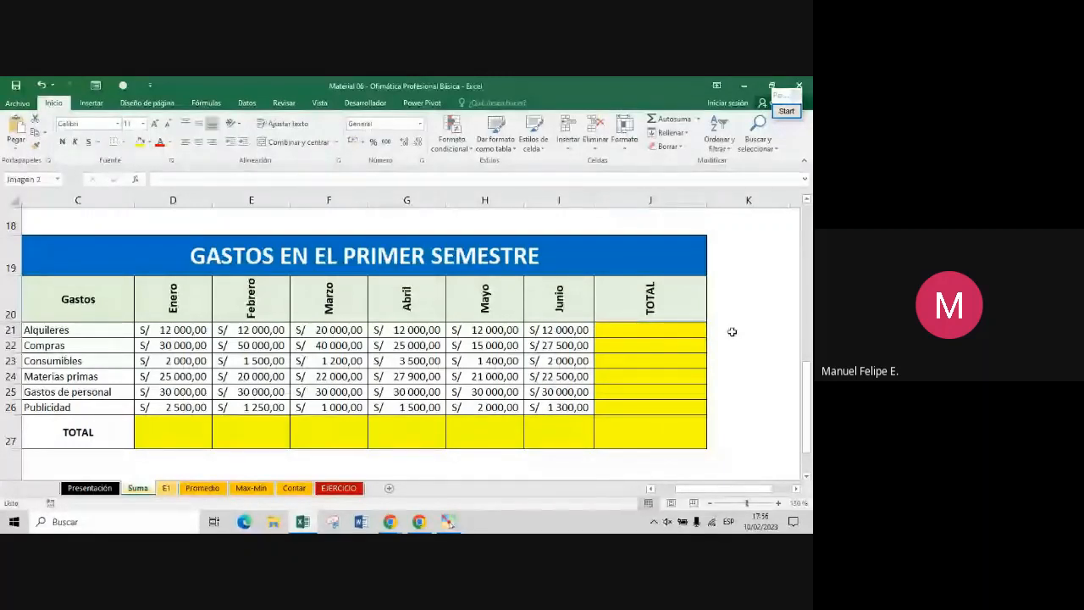
# Bring the =SUMA( cell of the pasted screenshot into view and magnify its argument hint with the screen annotation tool
pyautogui.moveTo(783, 453); pyautogui.dragTo(306, 278)
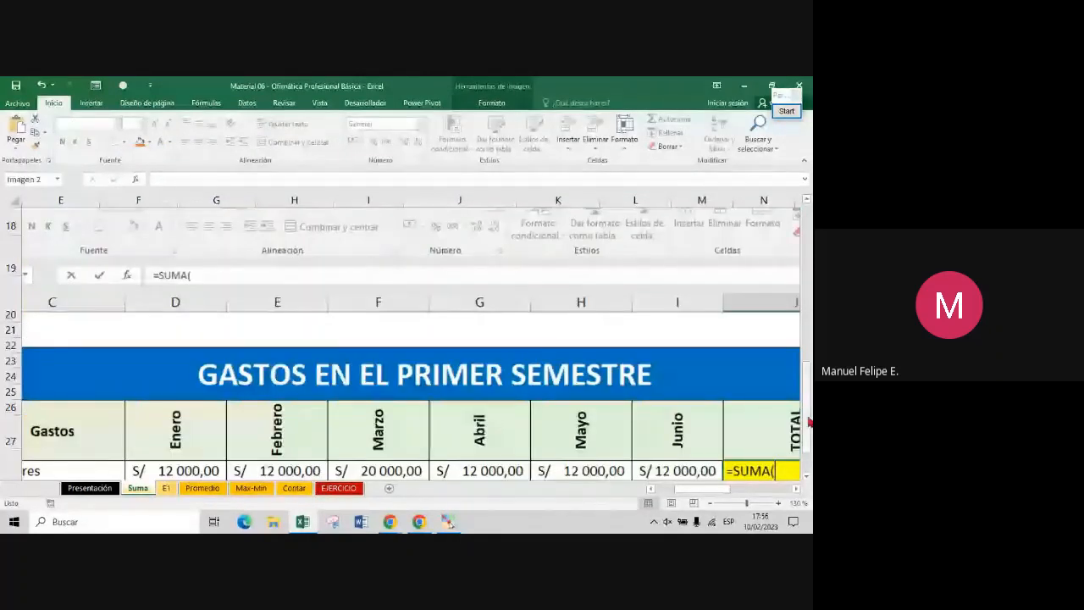
pyautogui.scroll(-1, 809, 421)
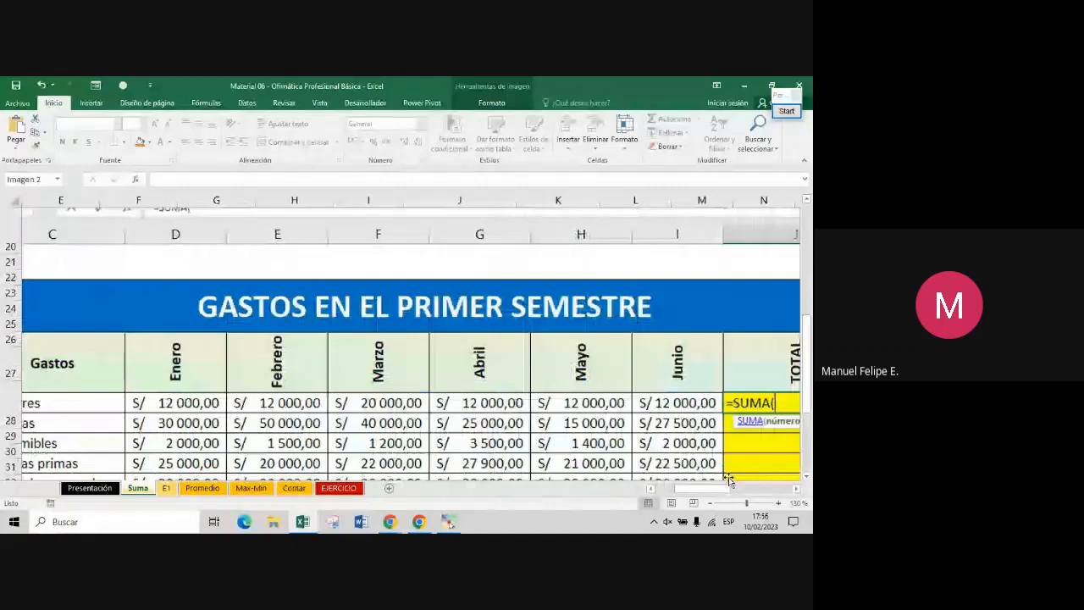
pyautogui.hscroll(4, 730, 481)
pyautogui.scroll(-2, 730, 481)
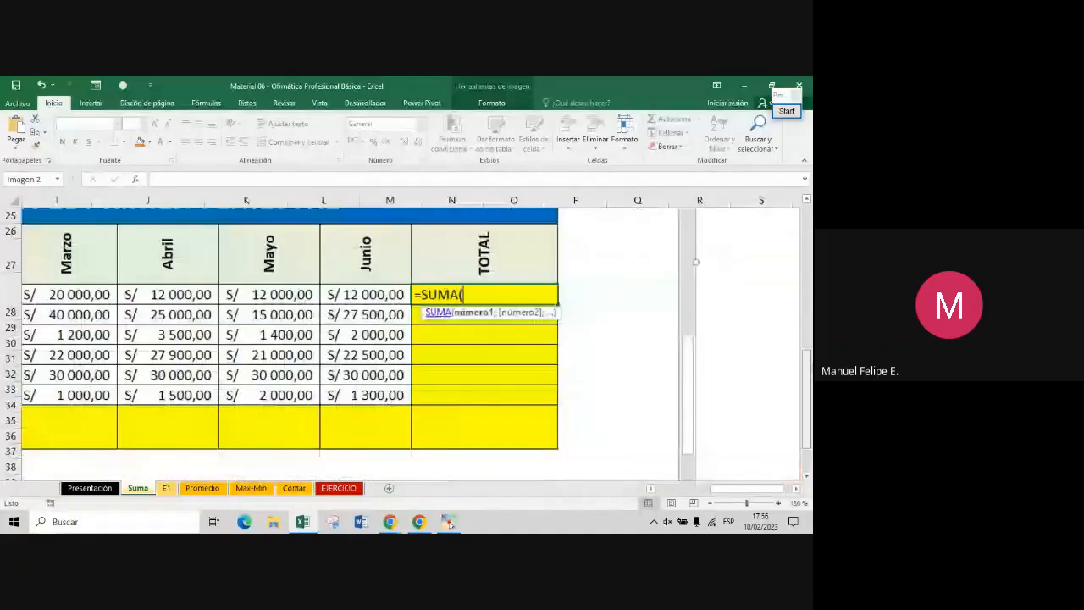
pyautogui.click(787, 111)
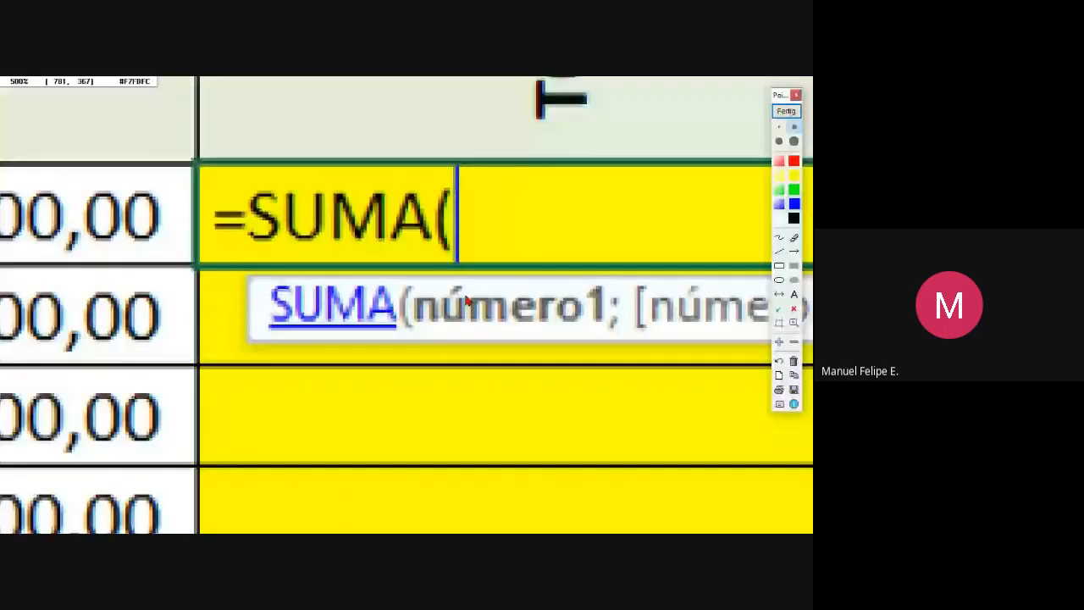
pyautogui.scroll(-2, 465, 298)
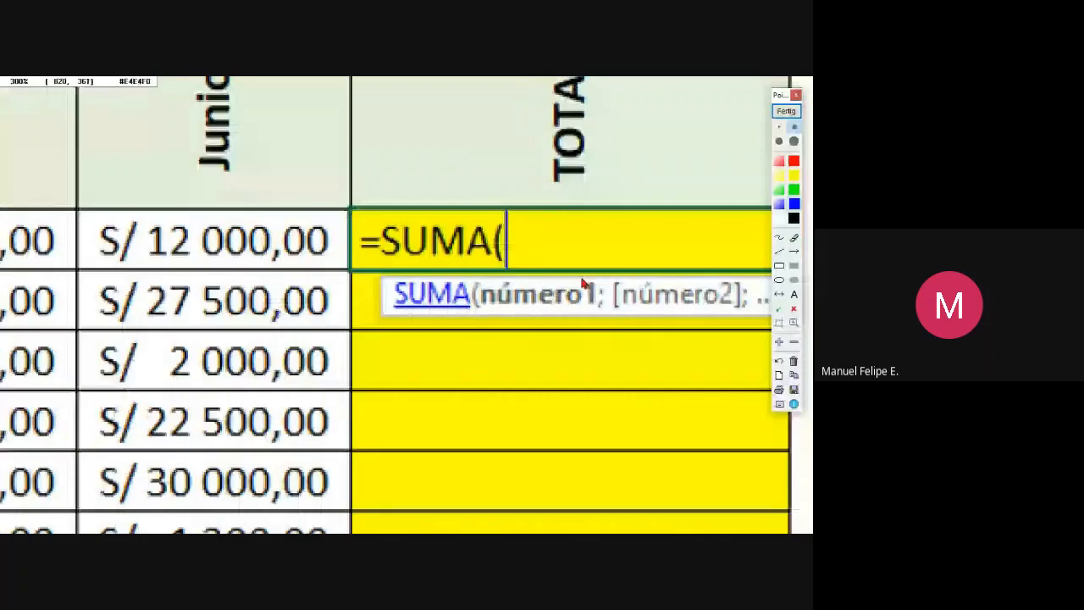
pyautogui.moveTo(650, 256); pyautogui.dragTo(522, 312)
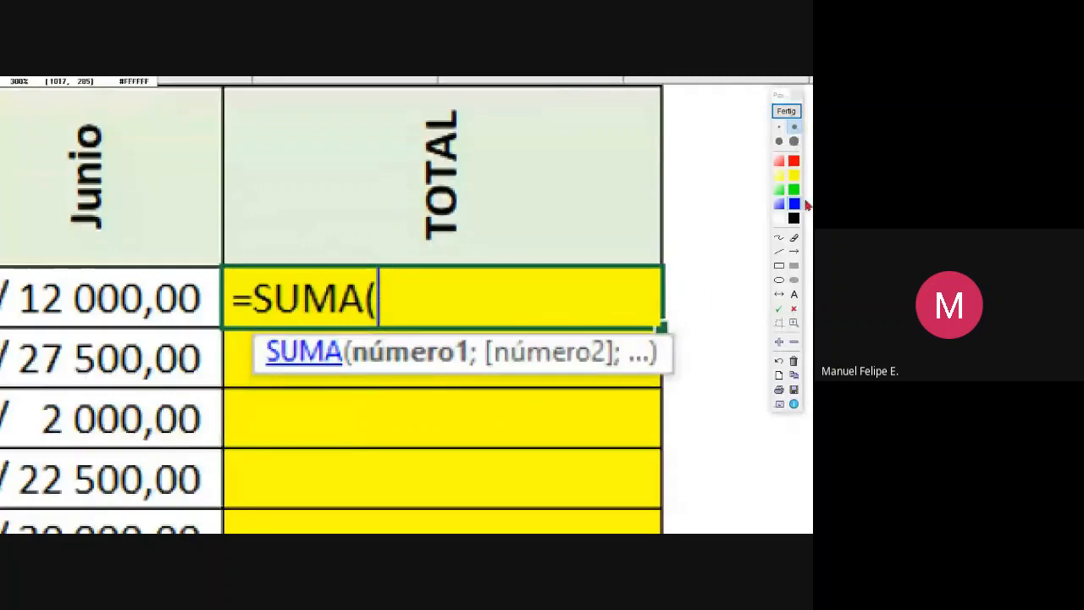
# Draw a red rectangle around the SUMA argument hint in the pasted screenshot and magnify the marked area
pyautogui.click(779, 266)
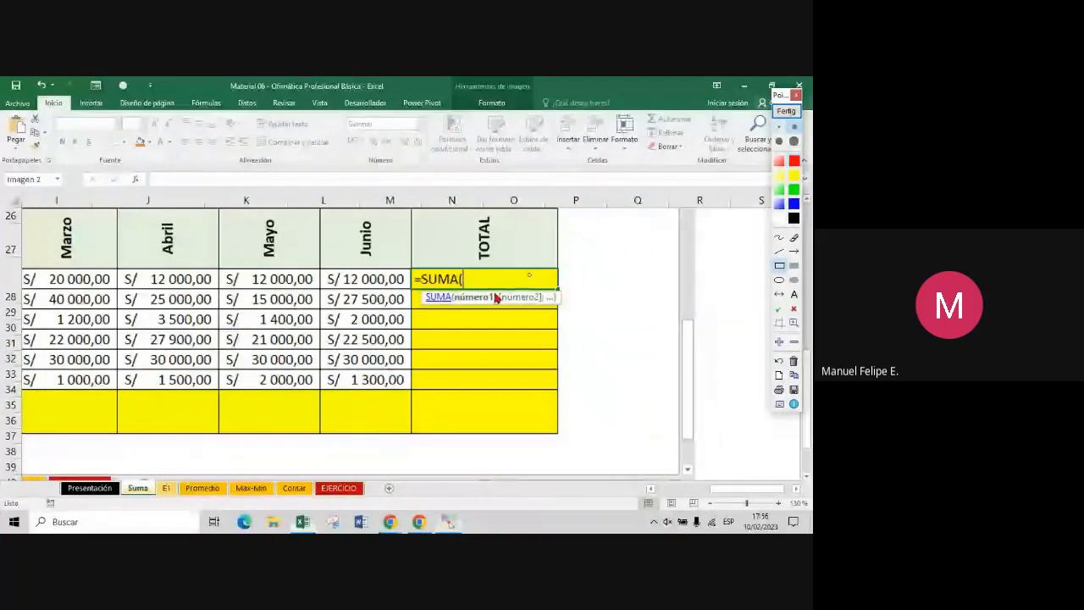
pyautogui.moveTo(419, 287); pyautogui.dragTo(562, 309)
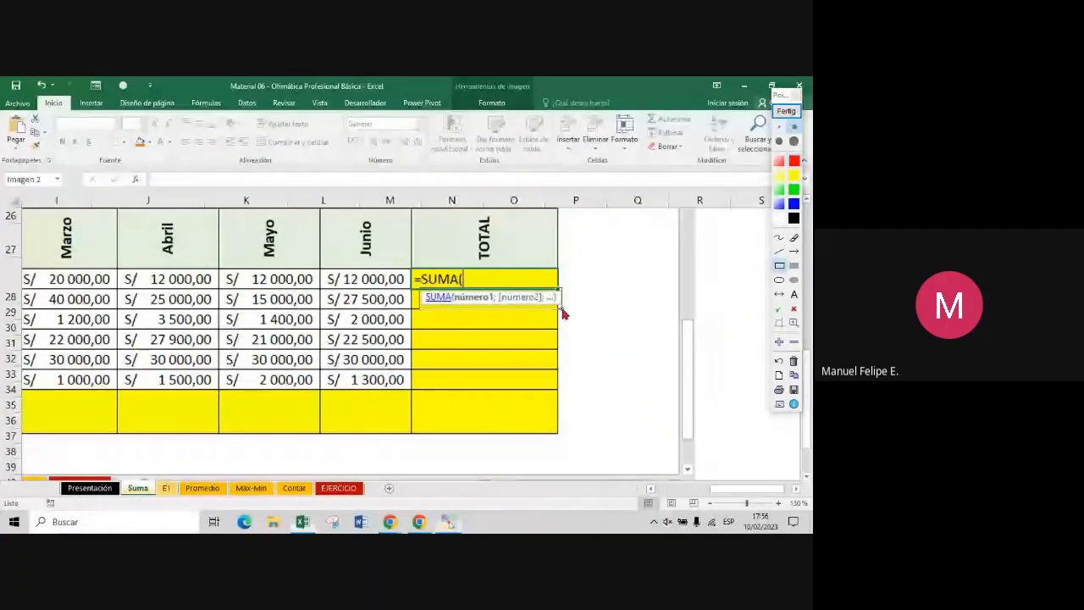
pyautogui.click(793, 323)
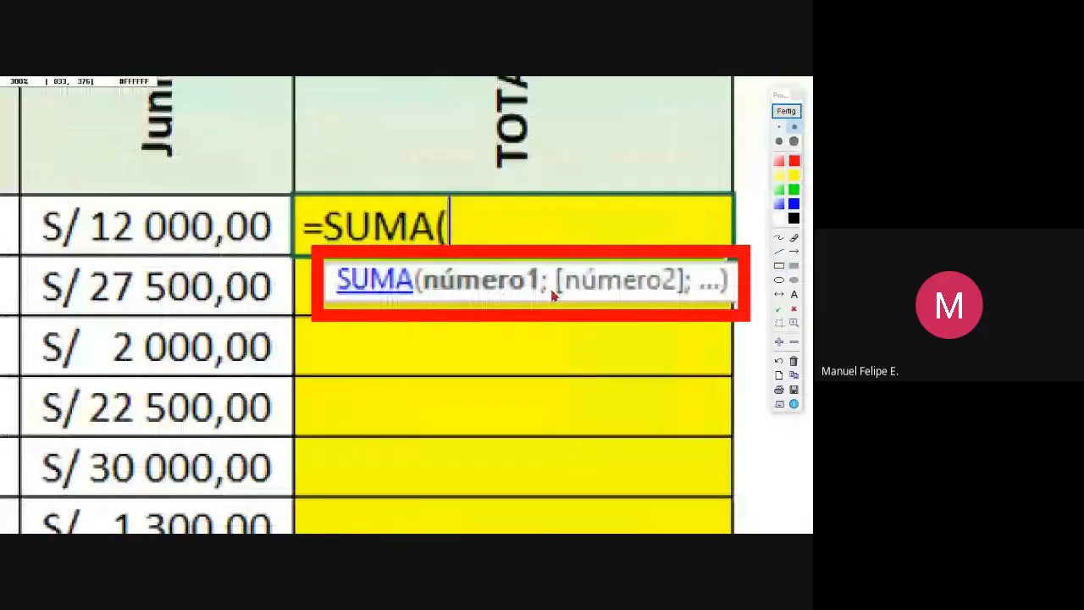
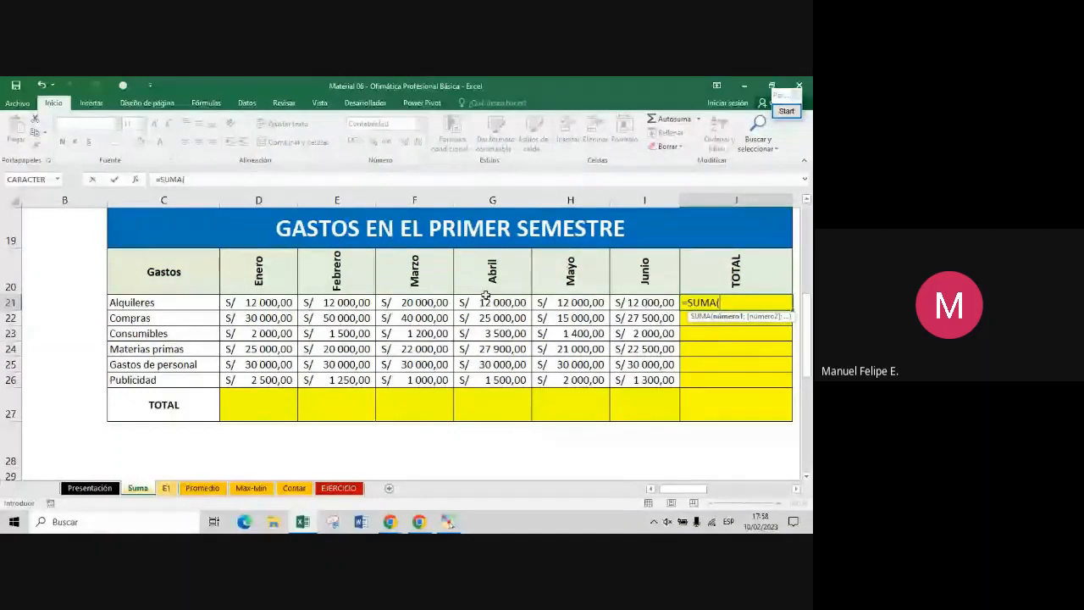
# Complete the Alquileres total in J21 as =SUMA(D21;E21;F21), picking the January, February and March cells as separate arguments
pyautogui.click(265, 302)
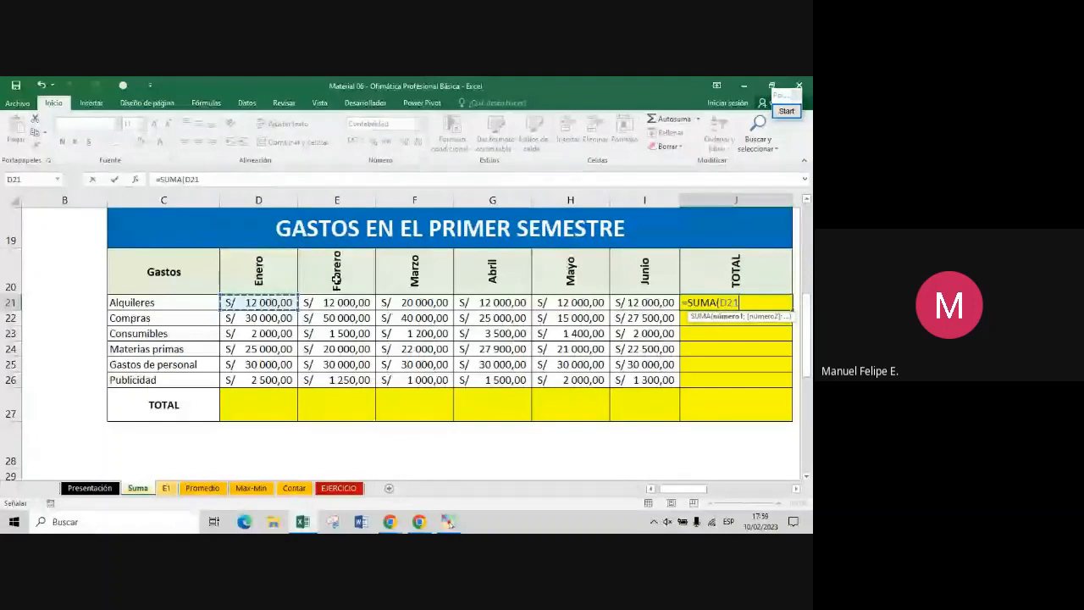
pyautogui.write(';')
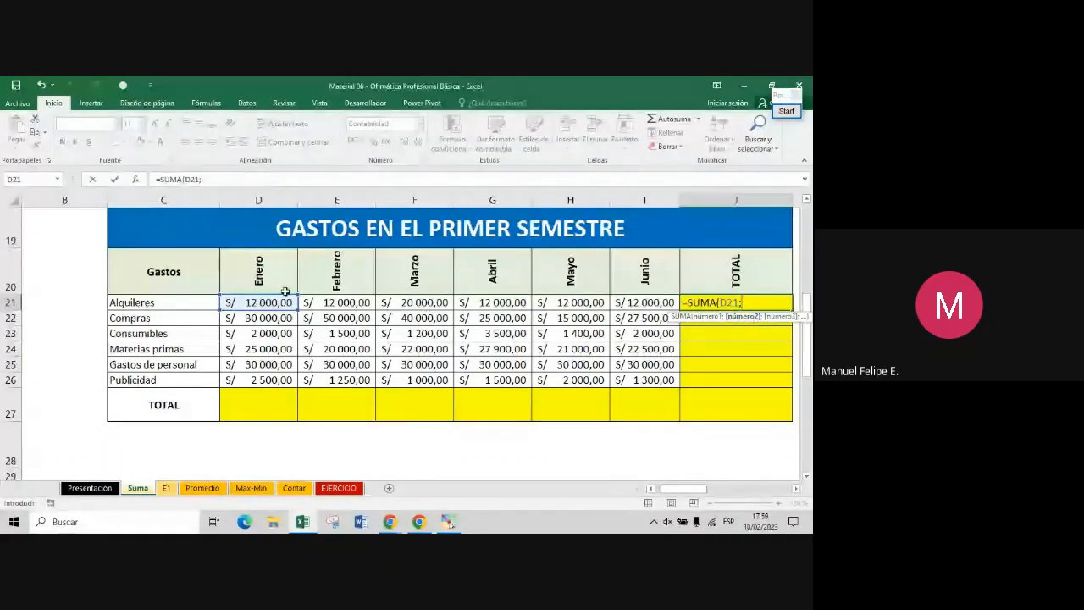
pyautogui.click(342, 303)
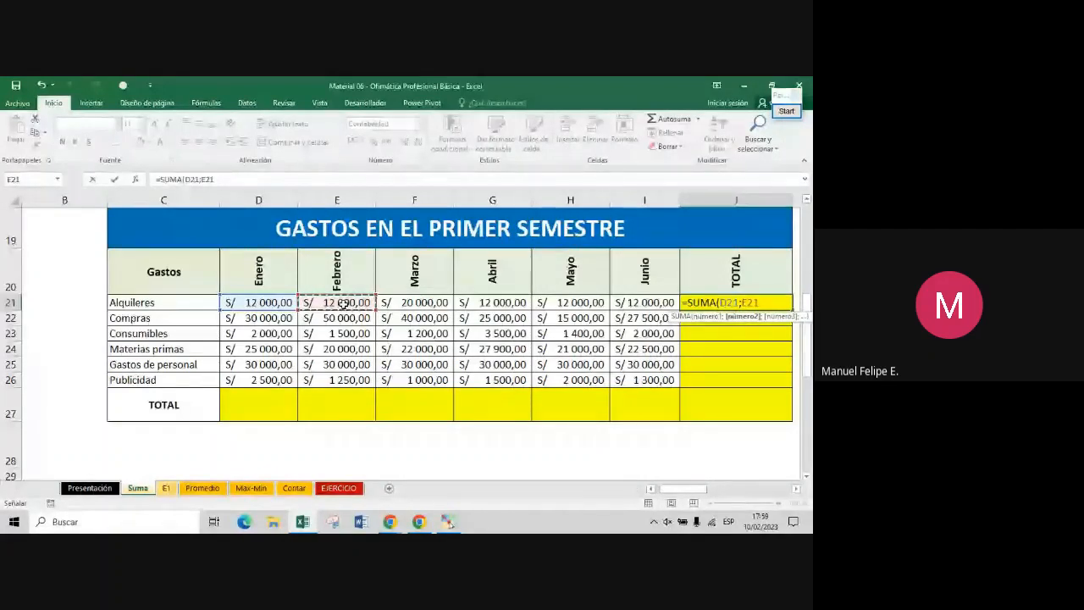
pyautogui.write(';')
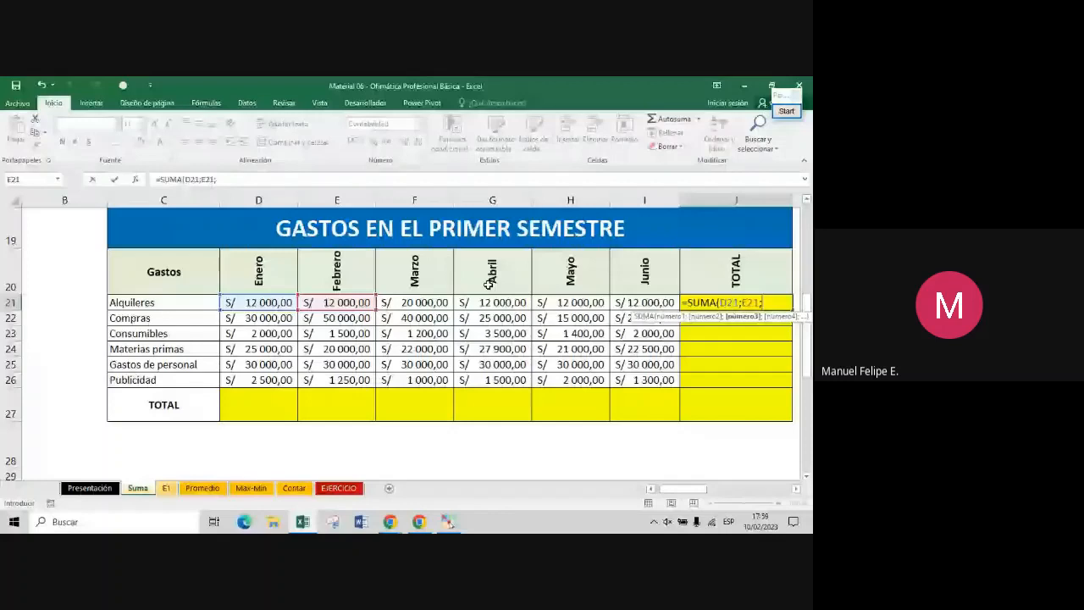
pyautogui.click(417, 302)
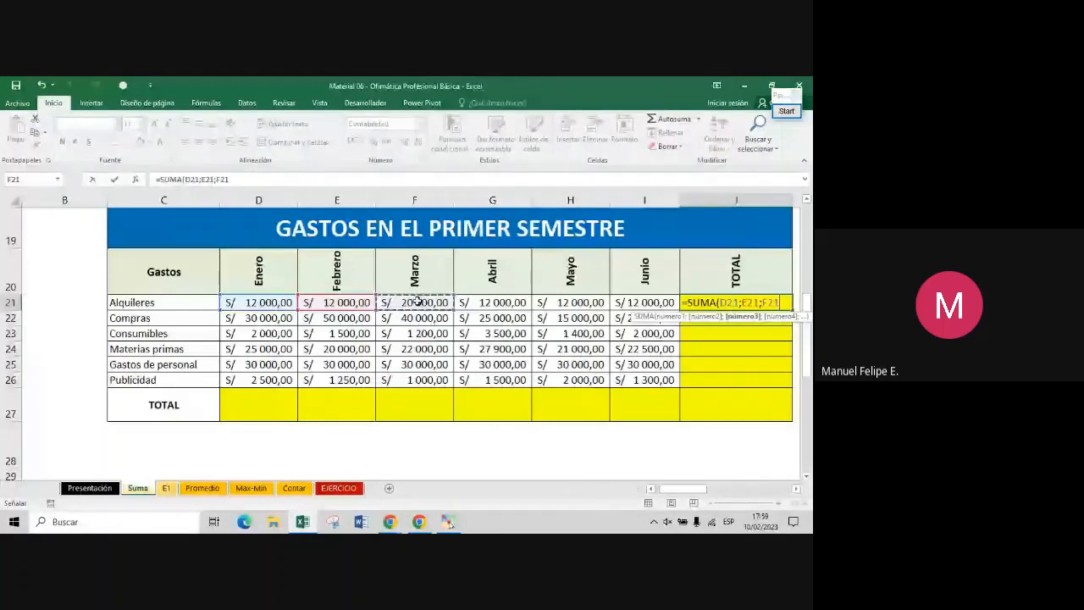
pyautogui.write(';')
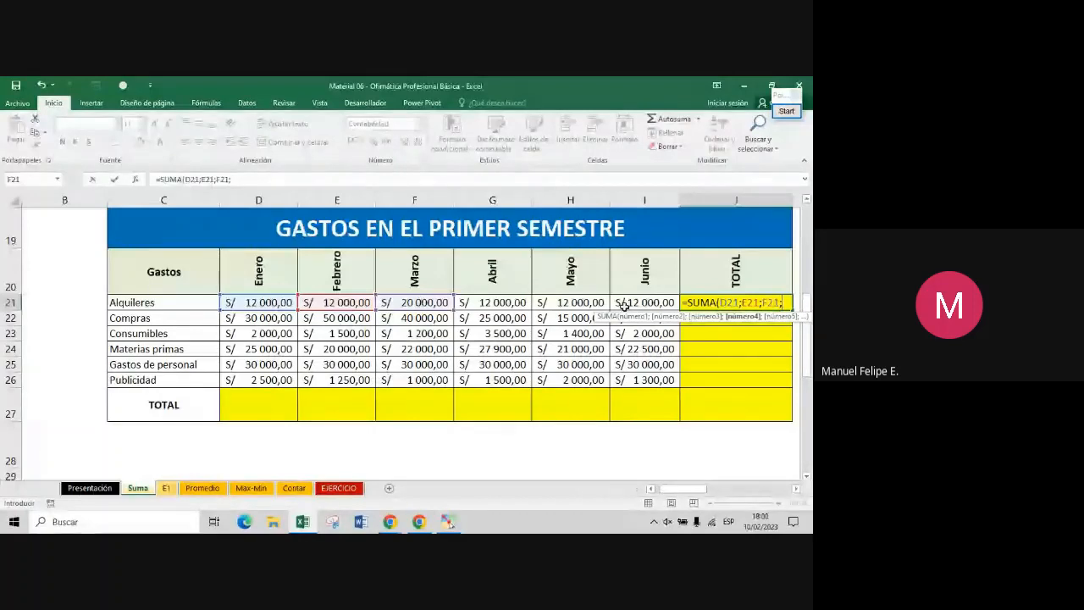
pyautogui.press('BackSpace')
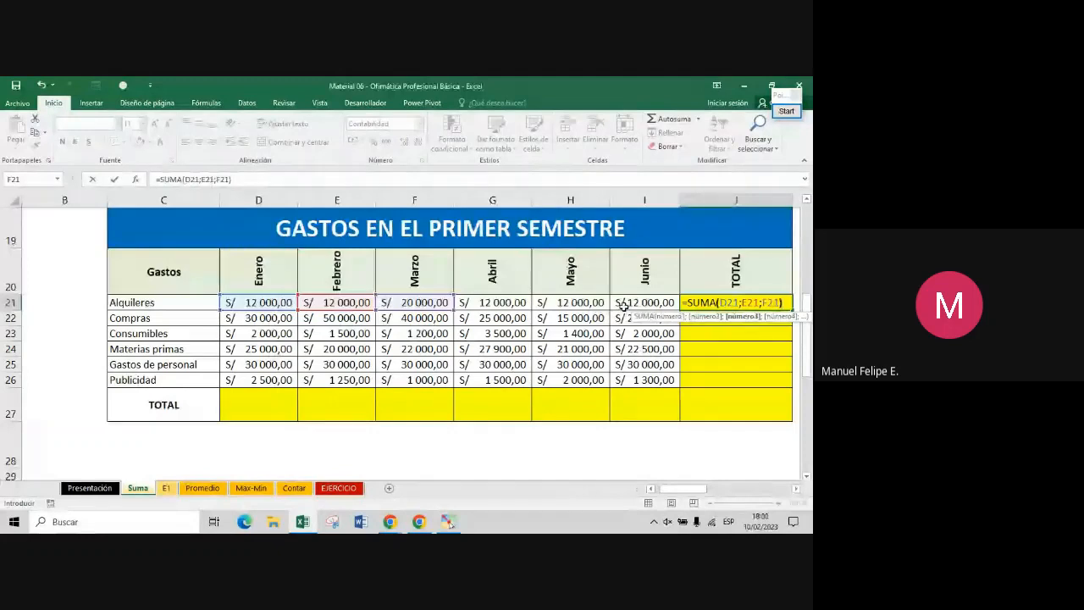
pyautogui.write(')')
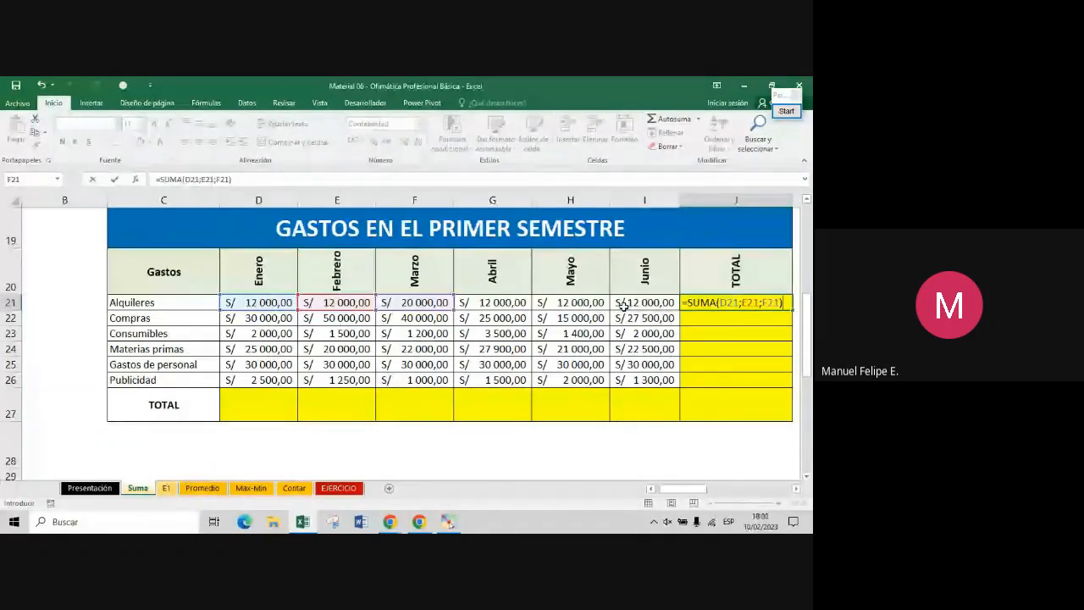
pyautogui.press('Return')
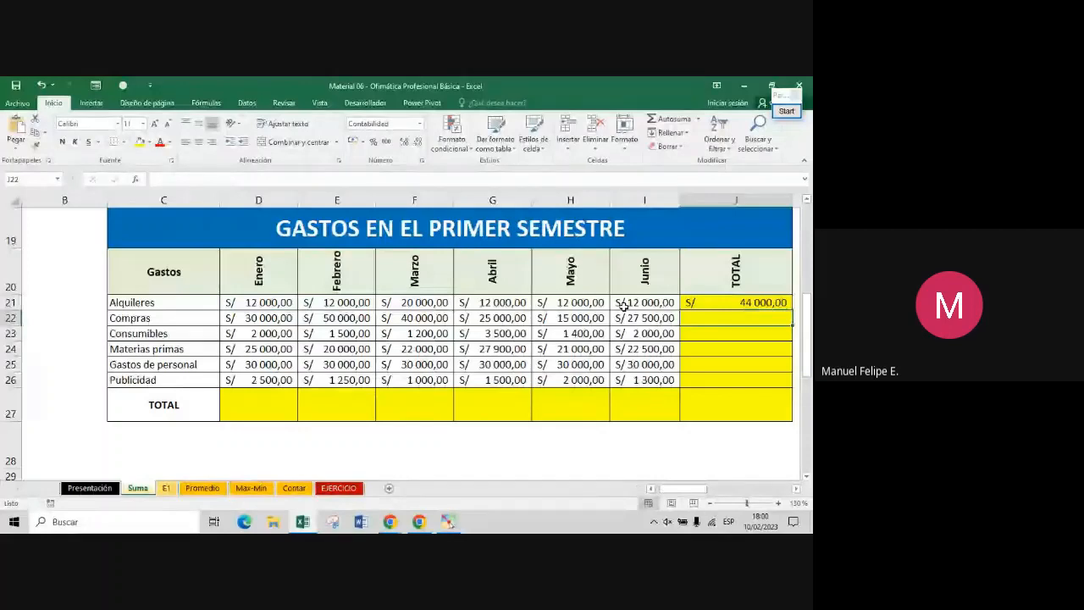
# Replace the Alquileres total in J21 with =SUMA(D21:I21), selecting the January to June amounts as one continuous range
pyautogui.press('Up')
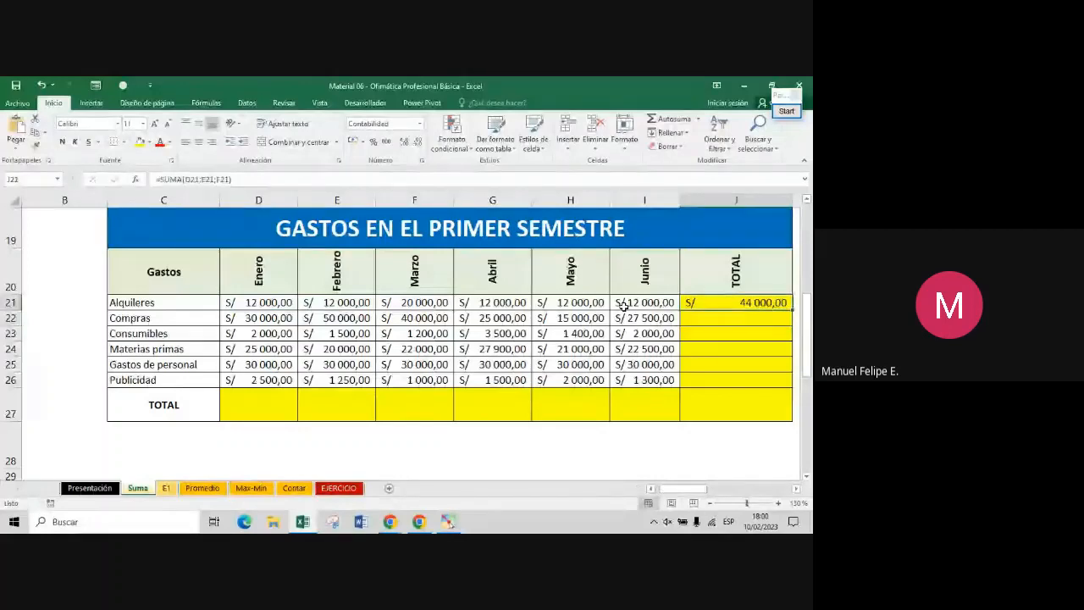
pyautogui.write('=SUMA')
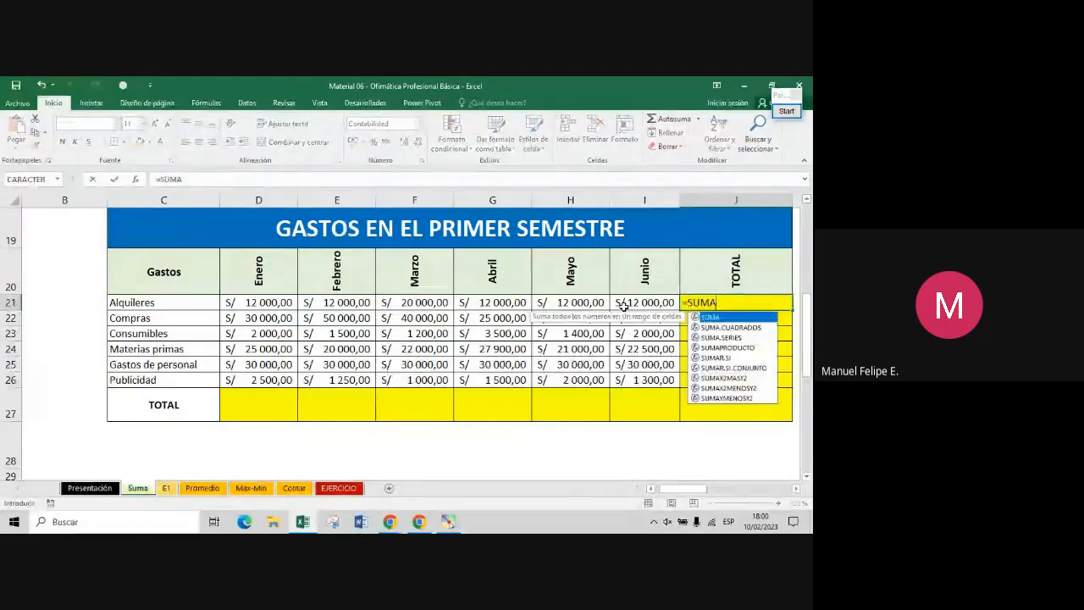
pyautogui.write('(')
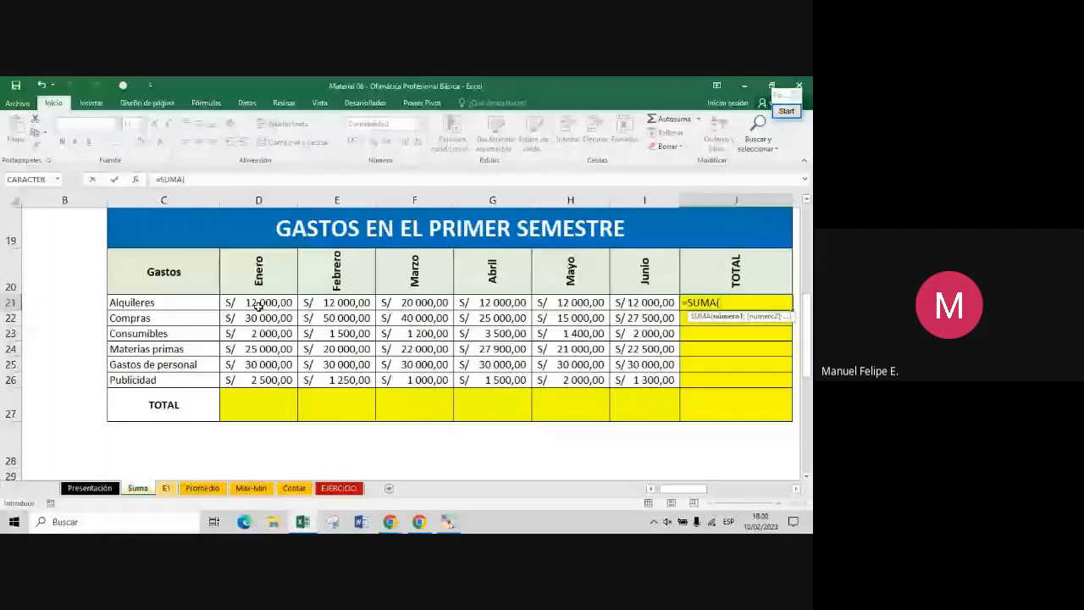
pyautogui.moveTo(259, 306); pyautogui.dragTo(643, 303)
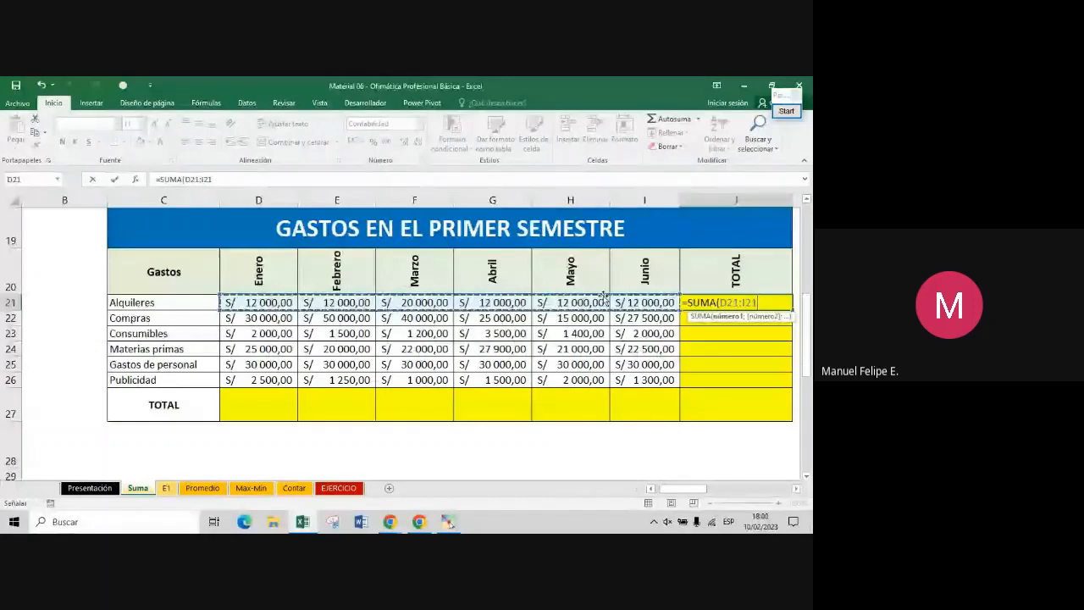
pyautogui.click(728, 300)
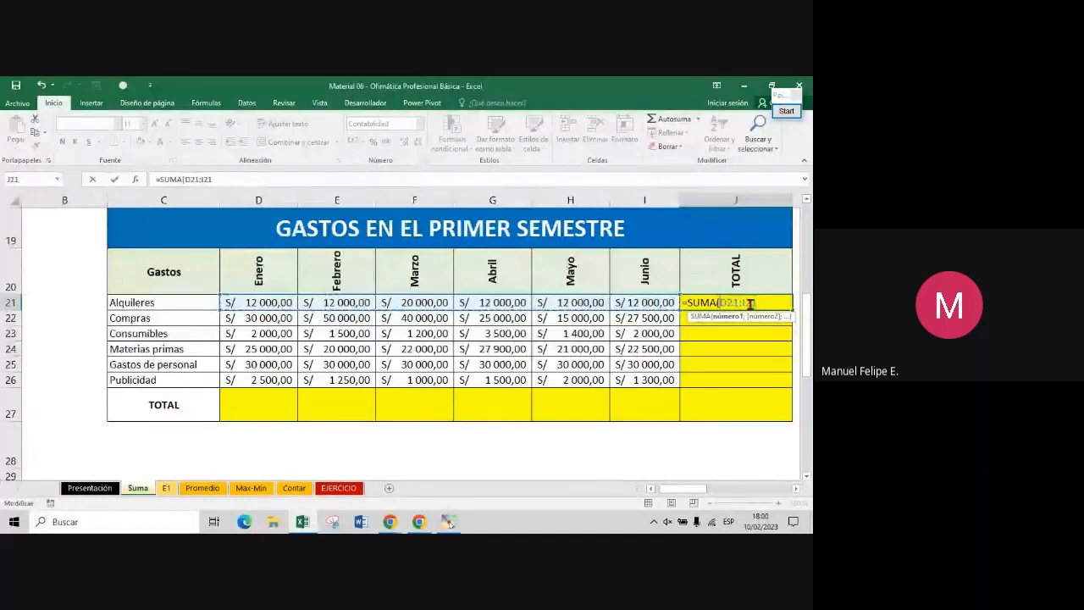
pyautogui.moveTo(750, 303); pyautogui.dragTo(721, 302)
pyautogui.press('BackSpace')
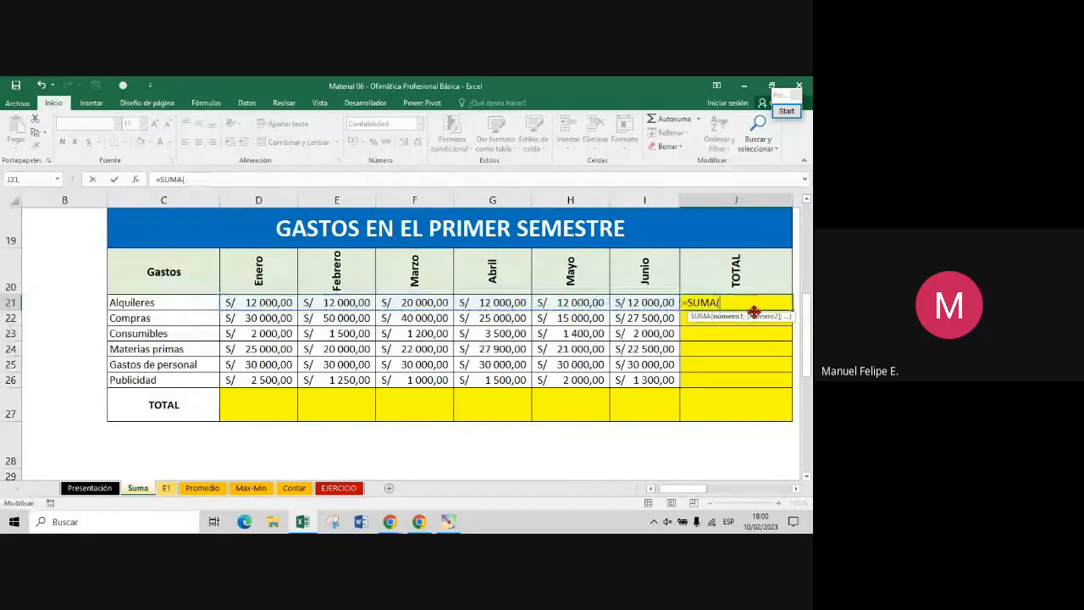
pyautogui.moveTo(258, 303); pyautogui.dragTo(639, 304)
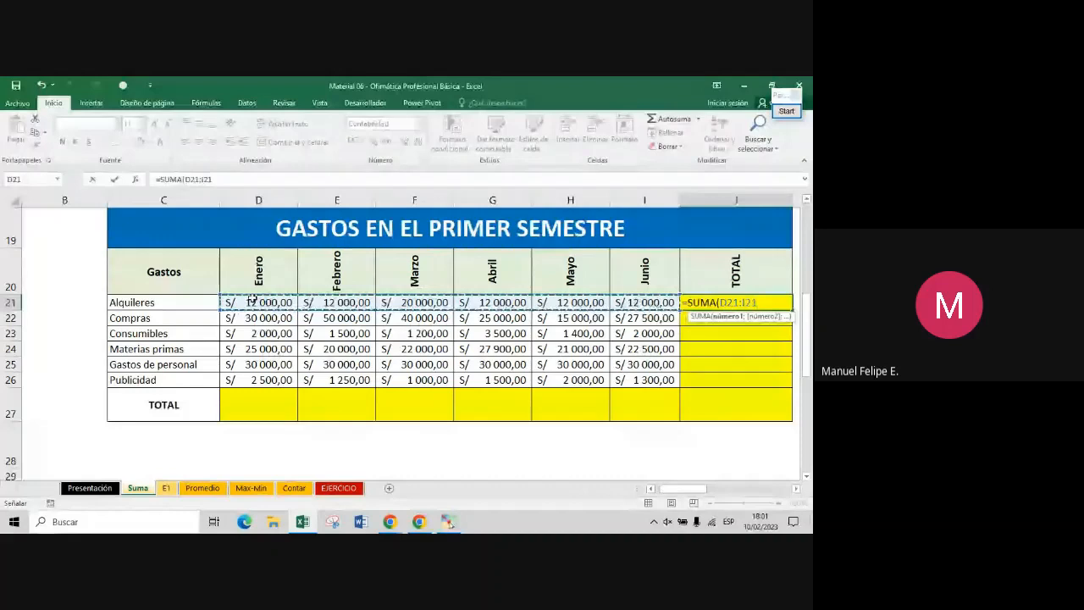
pyautogui.press('Return')
pyautogui.click(757, 303)
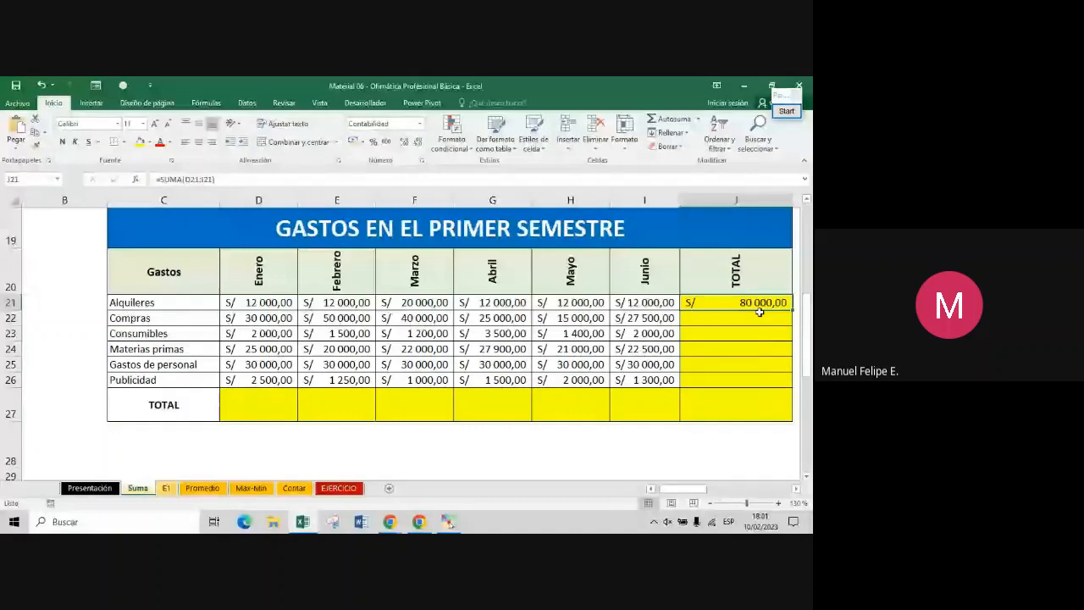
# Fill the Alquileres total formula from J21 down to the Compras total in J22
pyautogui.click(760, 312)
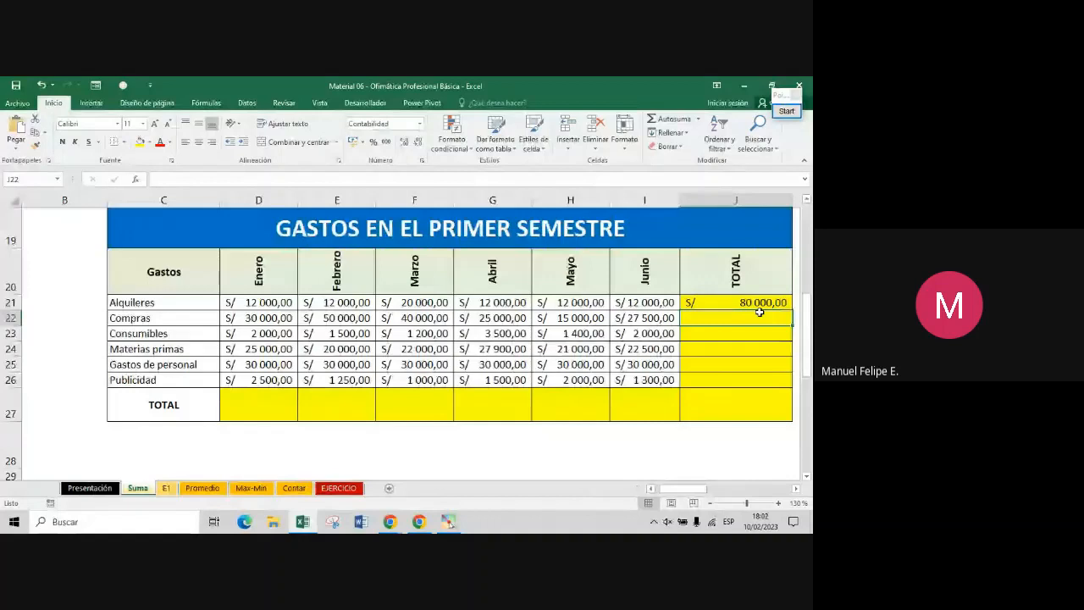
pyautogui.click(760, 306)
pyautogui.moveTo(791, 310); pyautogui.dragTo(787, 323)
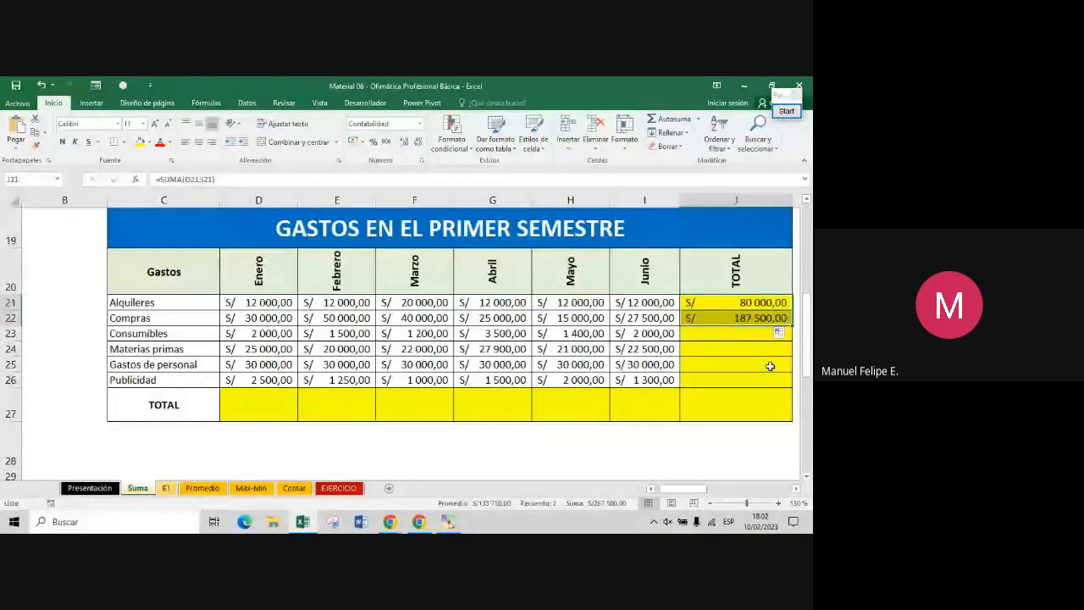
pyautogui.hotkey('ctrl', 'c')
pyautogui.click(738, 334)
pyautogui.press('Escape')
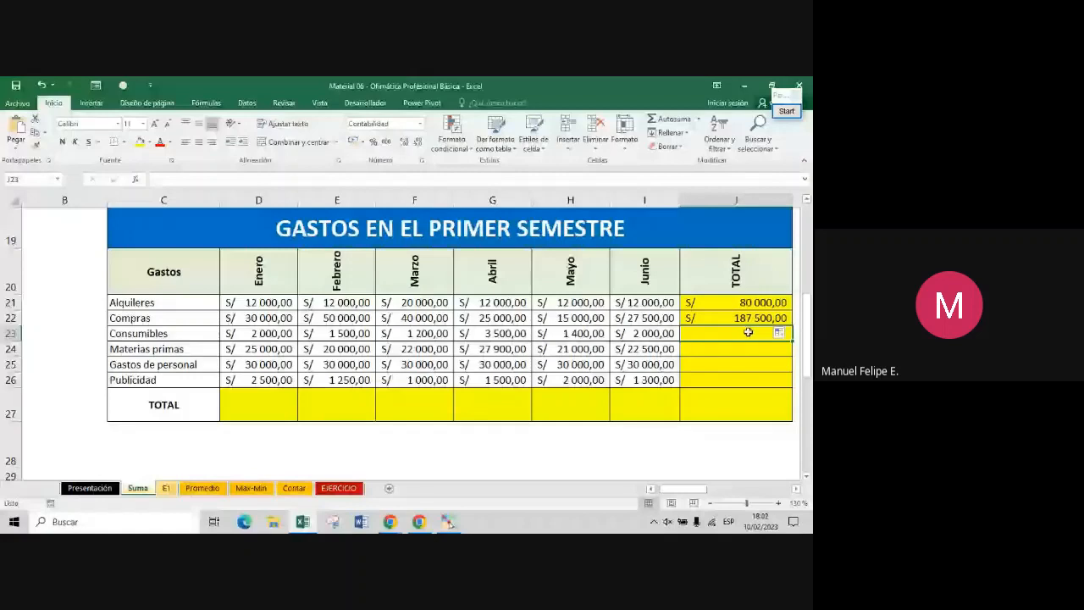
# Calculate the Consumibles total in J23 with =SUMA(D23:I23), picking the January to June amounts as the range
pyautogui.doubleClick(748, 333)
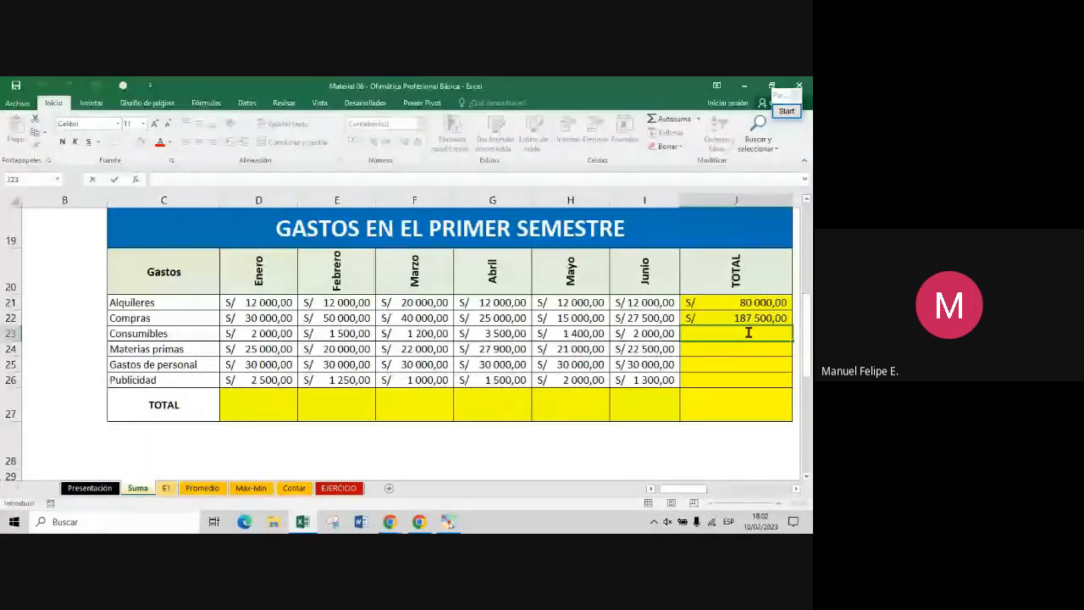
pyautogui.write('=')
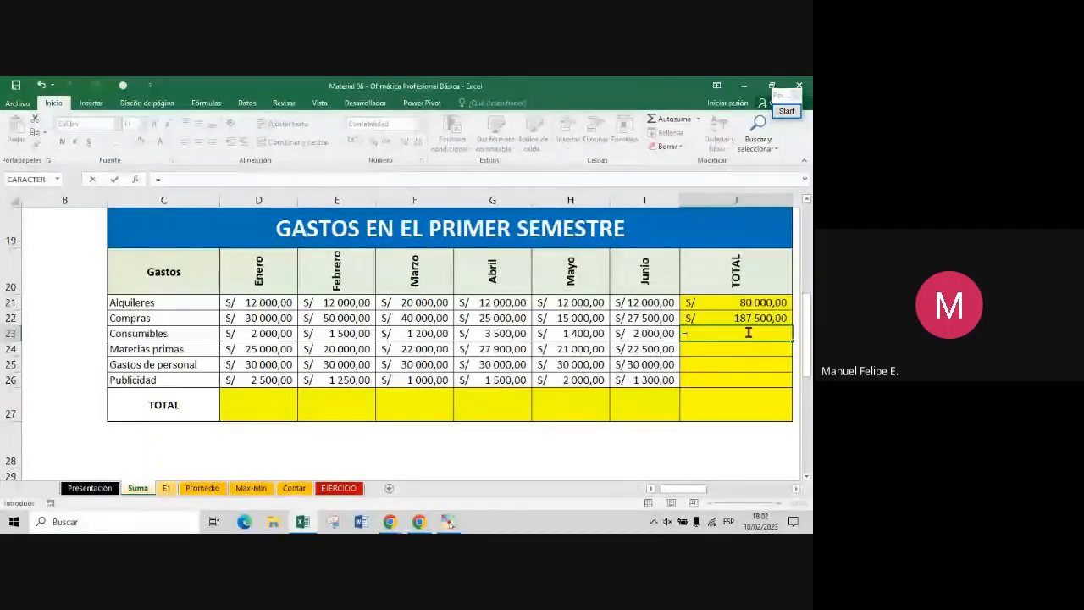
pyautogui.write('SUMA')
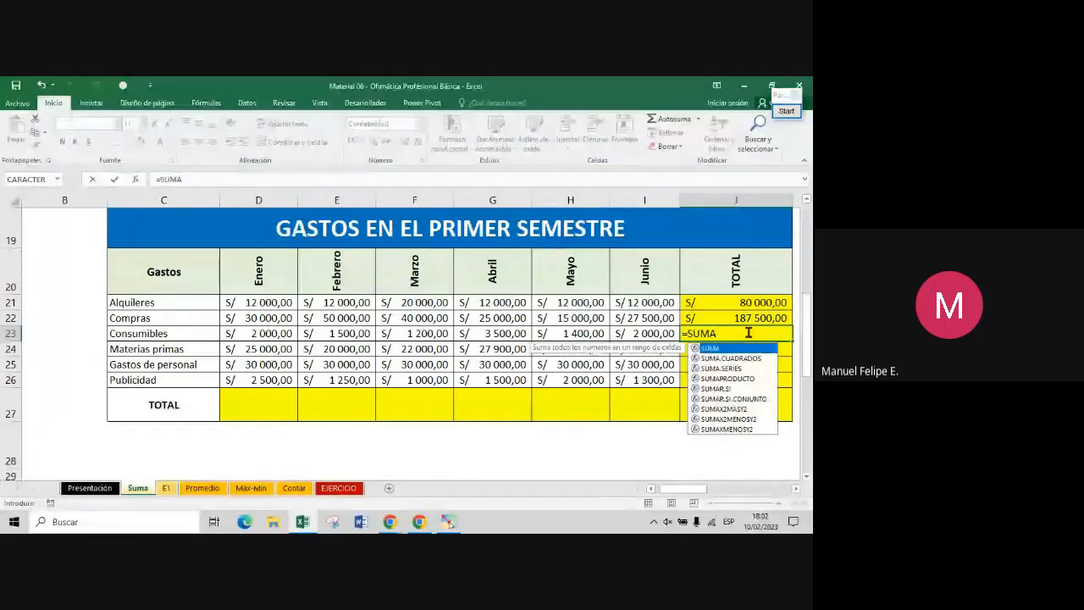
pyautogui.write('(')
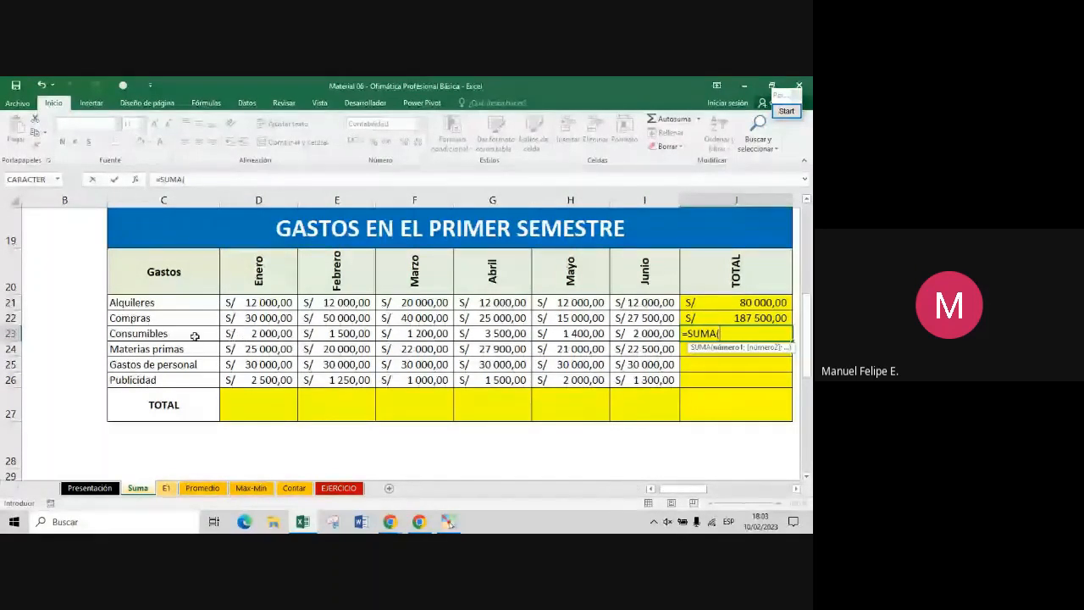
pyautogui.moveTo(254, 332); pyautogui.dragTo(647, 326)
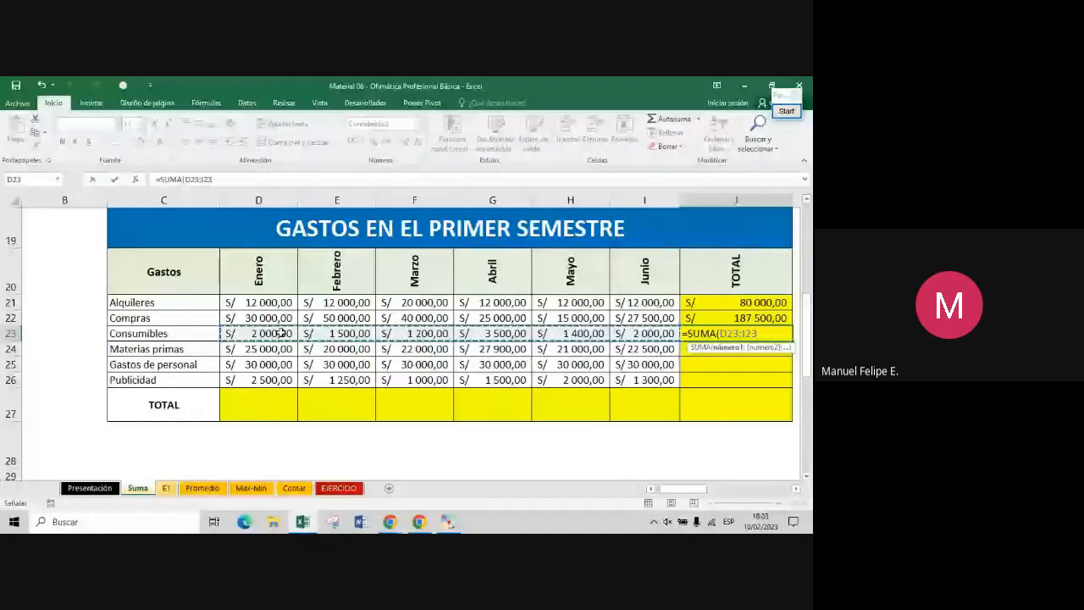
pyautogui.moveTo(281, 332); pyautogui.dragTo(644, 333)
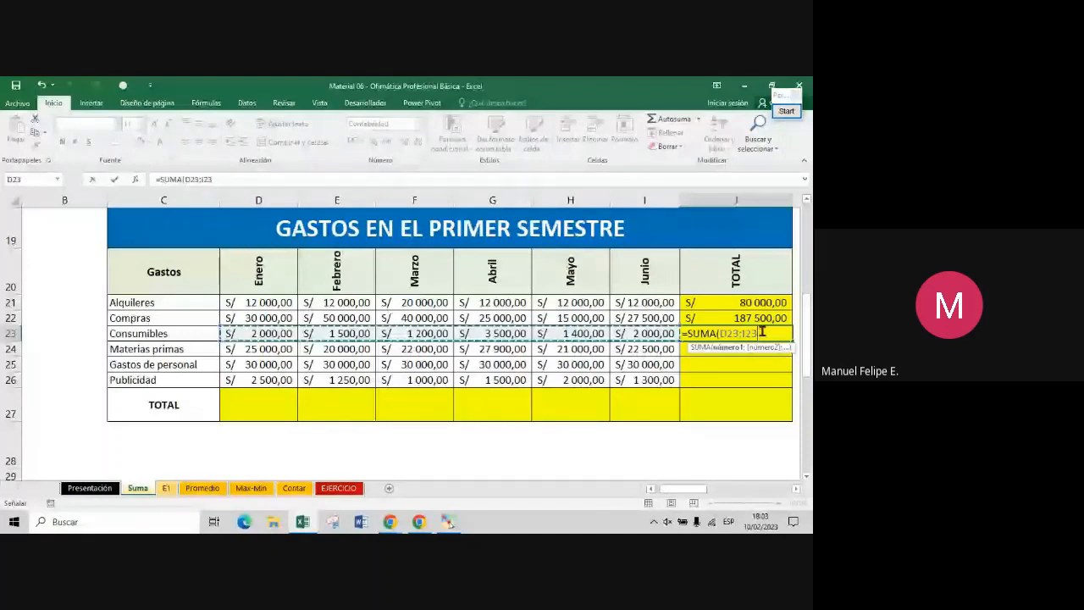
pyautogui.press('Return')
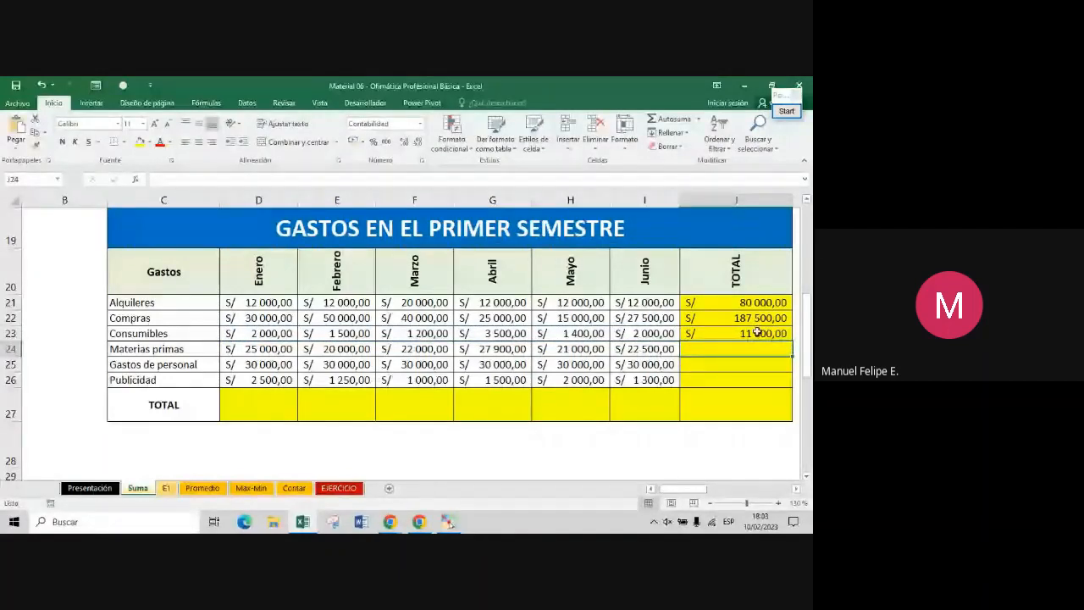
pyautogui.click(776, 334)
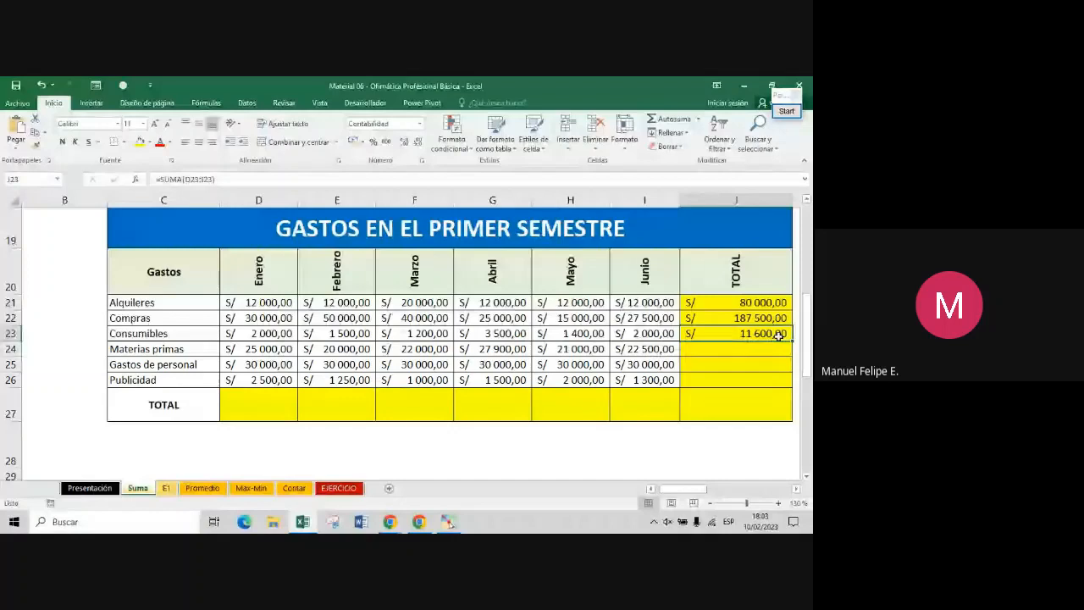
pyautogui.moveTo(745, 407); pyautogui.dragTo(175, 268)
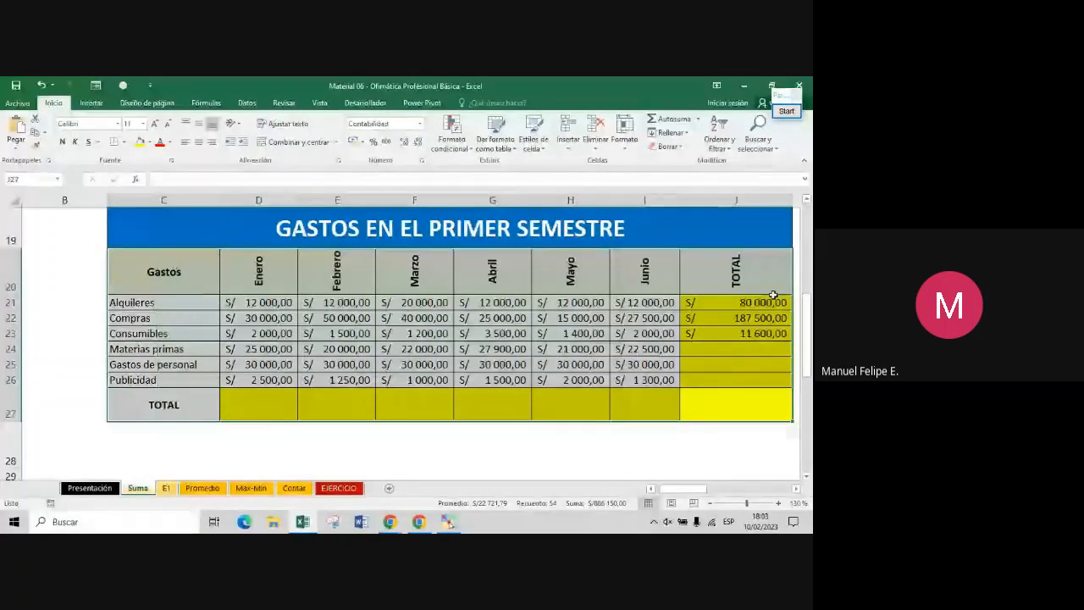
pyautogui.moveTo(772, 295); pyautogui.dragTo(447, 350)
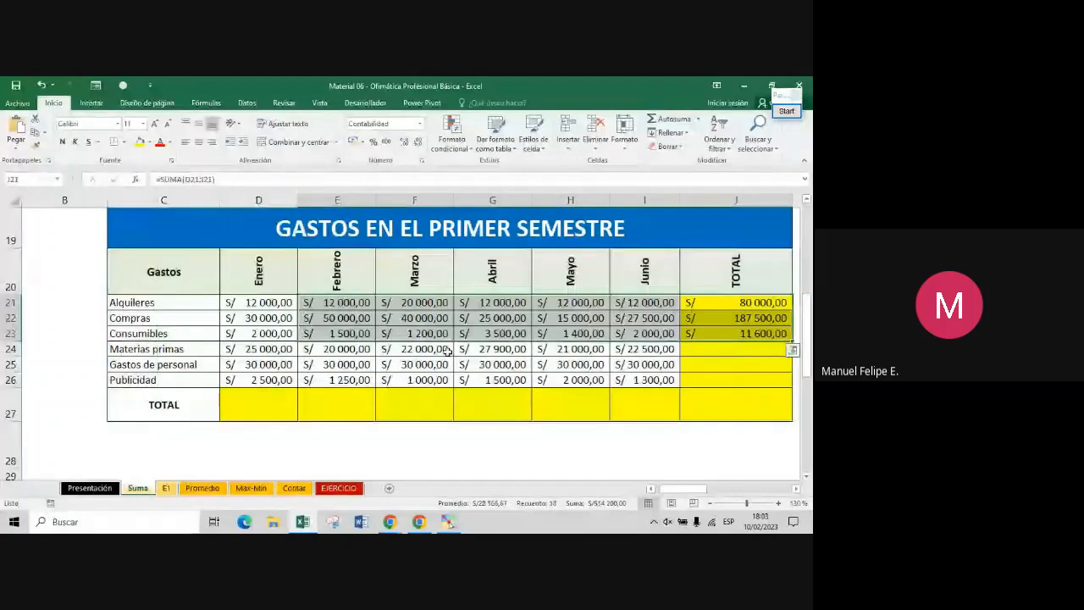
pyautogui.moveTo(258, 271); pyautogui.dragTo(285, 404)
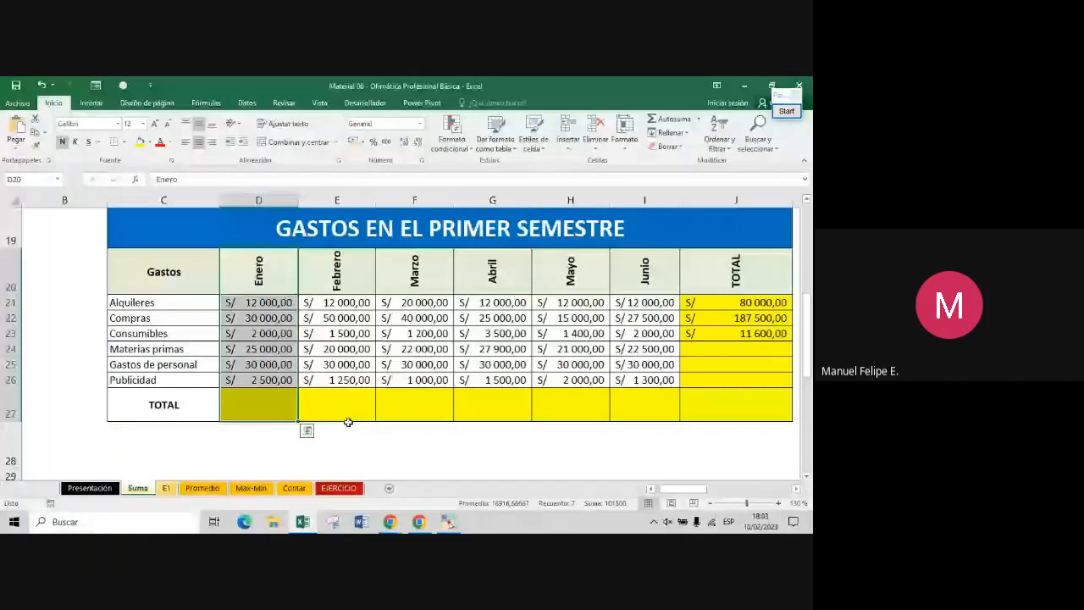
# Frame the Enero amounts in blue and cell D27 in red, point four red arrows at D27, and close the screen annotations
pyautogui.click(257, 398)
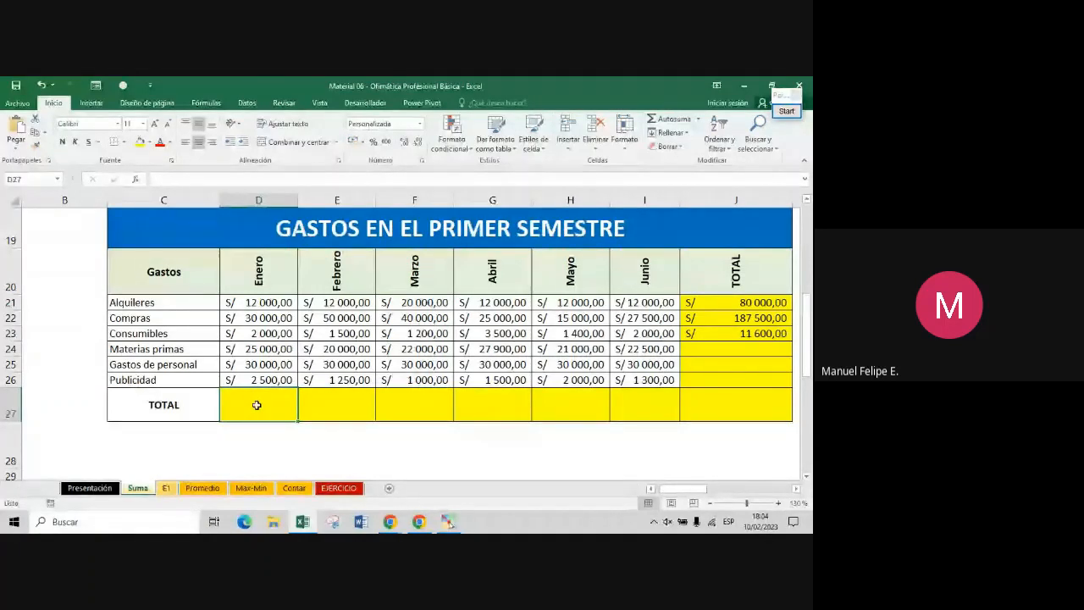
pyautogui.doubleClick(257, 405)
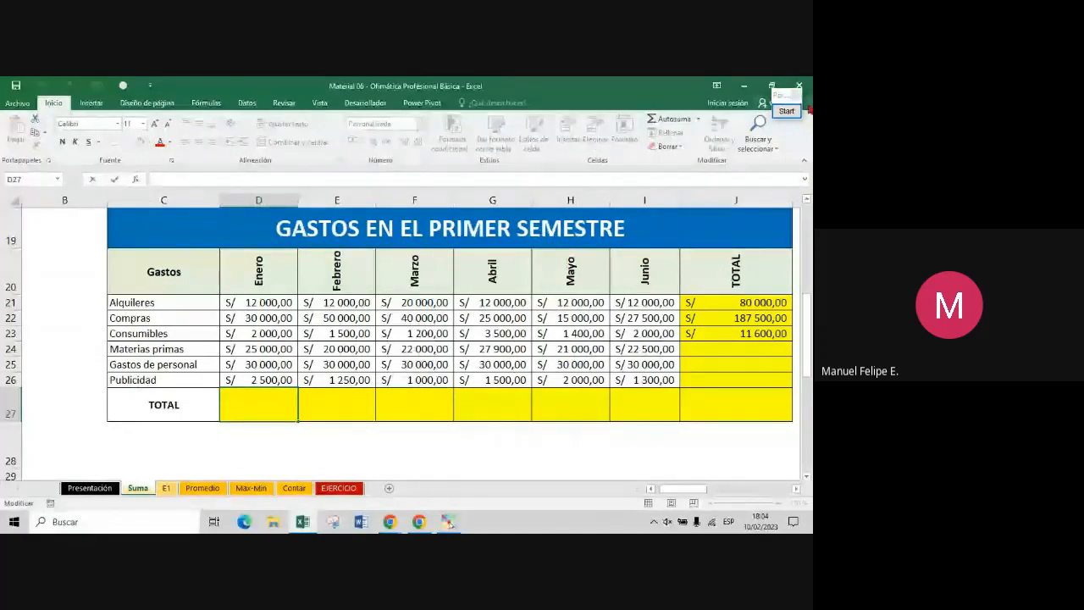
pyautogui.click(786, 111)
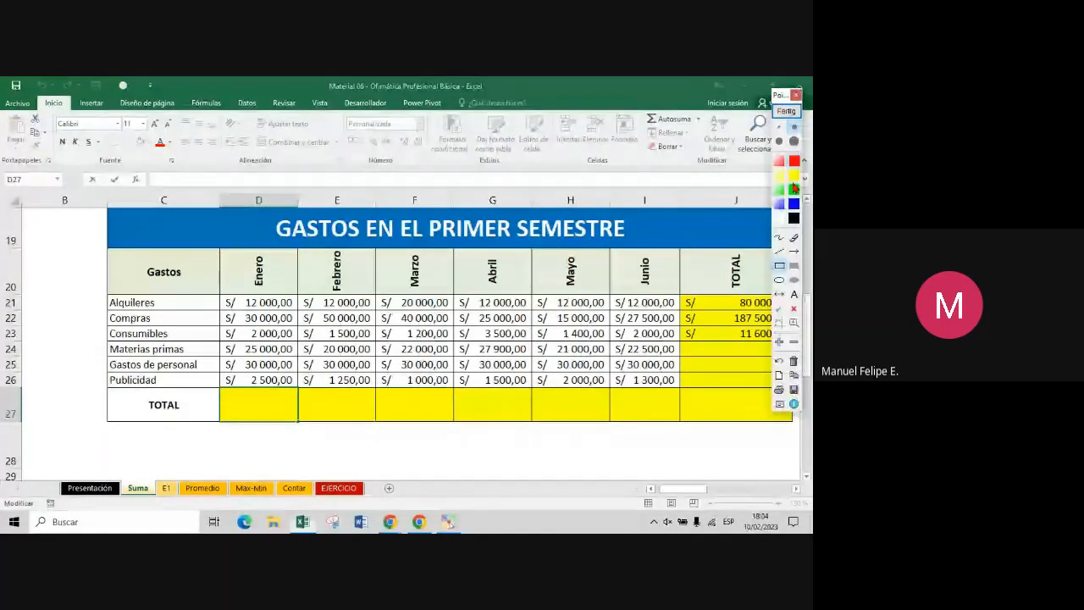
pyautogui.moveTo(221, 295); pyautogui.dragTo(297, 386)
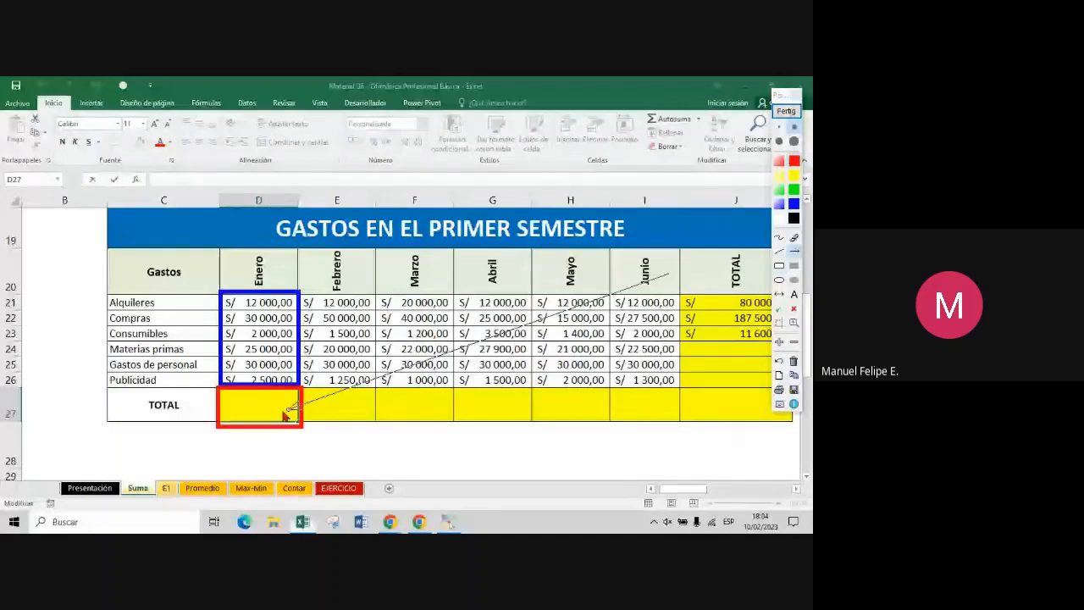
pyautogui.moveTo(285, 413); pyautogui.dragTo(292, 409)
pyautogui.moveTo(30, 252); pyautogui.dragTo(210, 406)
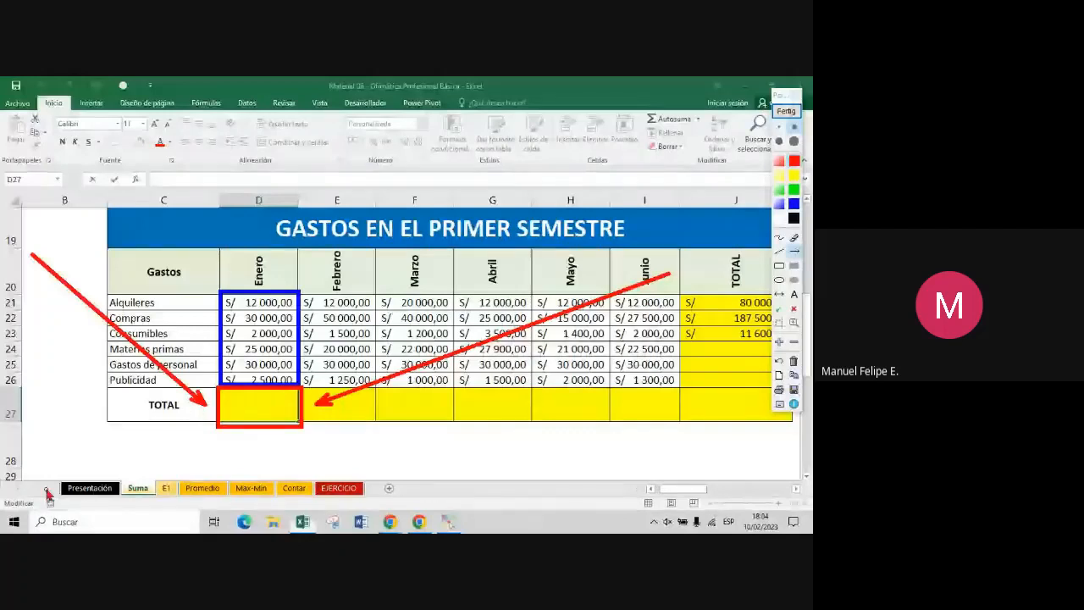
pyautogui.moveTo(47, 491); pyautogui.dragTo(209, 422)
pyautogui.moveTo(484, 491); pyautogui.dragTo(305, 425)
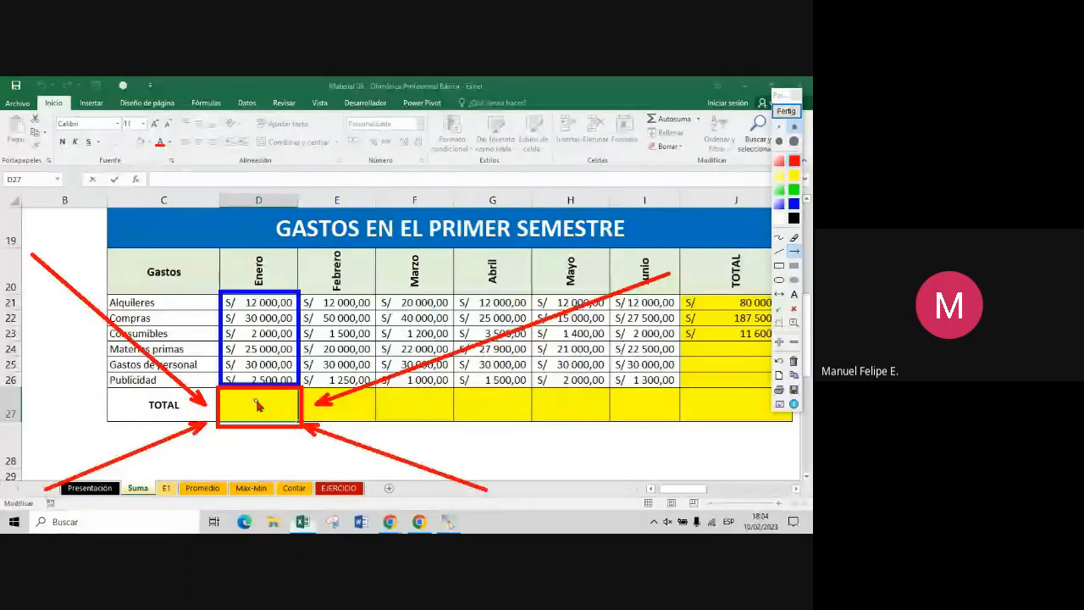
pyautogui.click(789, 112)
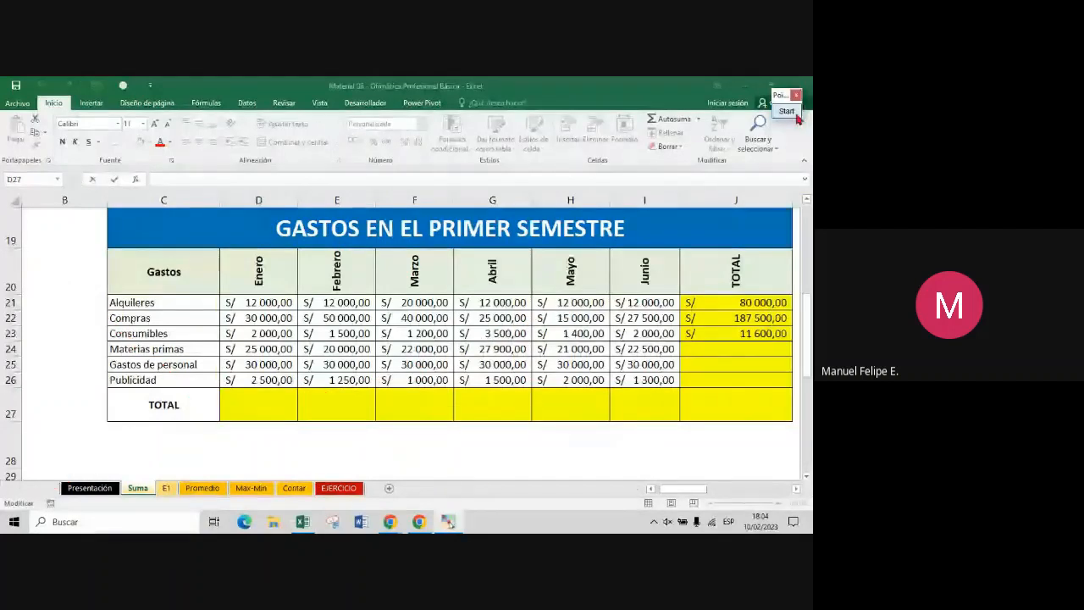
# Calculate the Enero total in D27 with =SUMA(D21:D26), picking the Alquileres to Publicidad amounts as the range
pyautogui.click(268, 409)
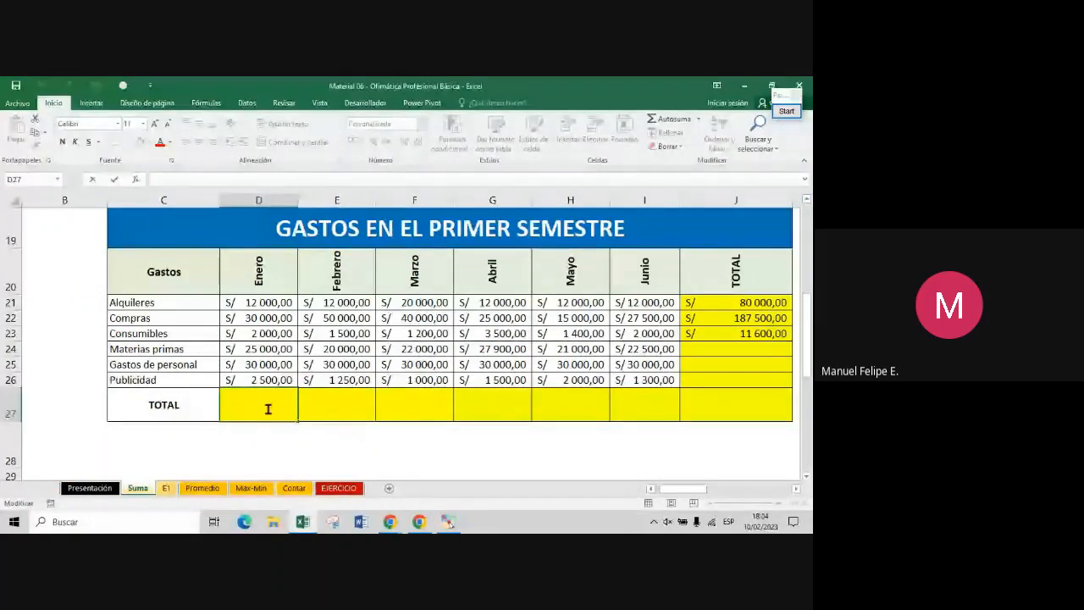
pyautogui.write('=')
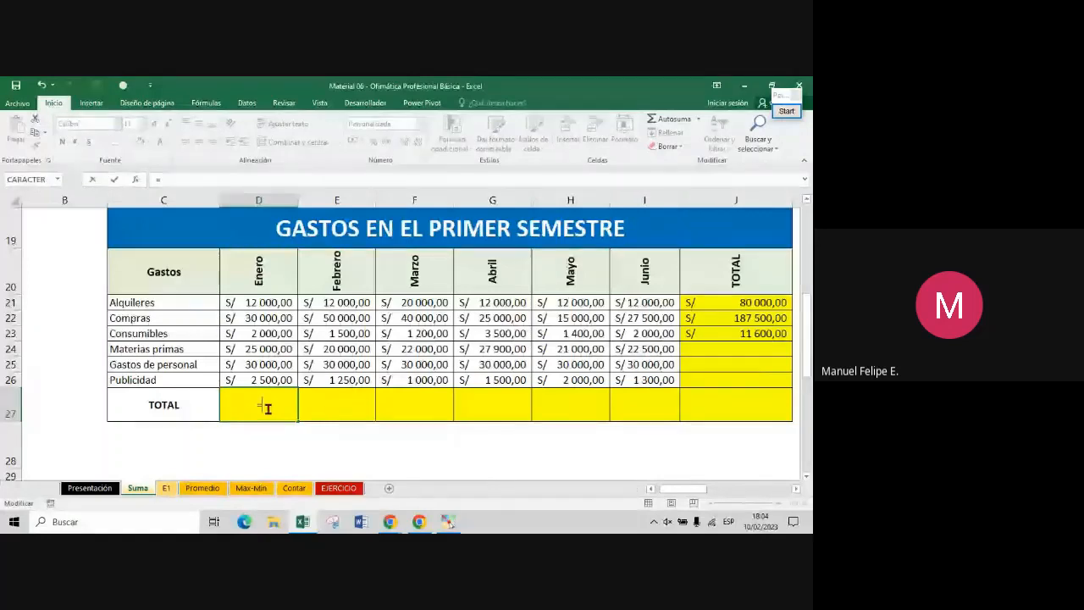
pyautogui.write('SUMA')
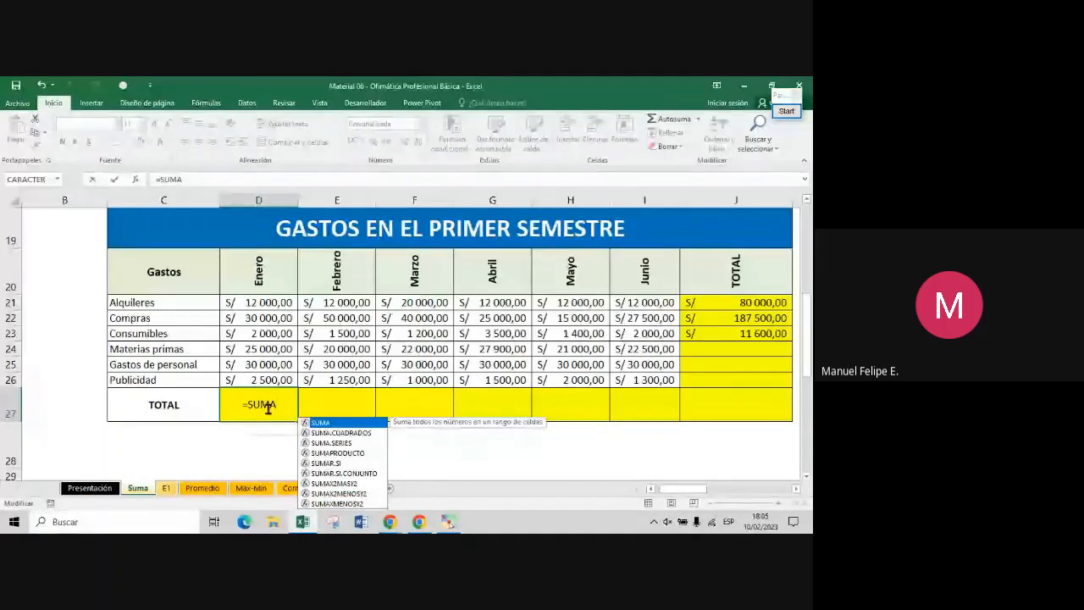
pyautogui.write('(')
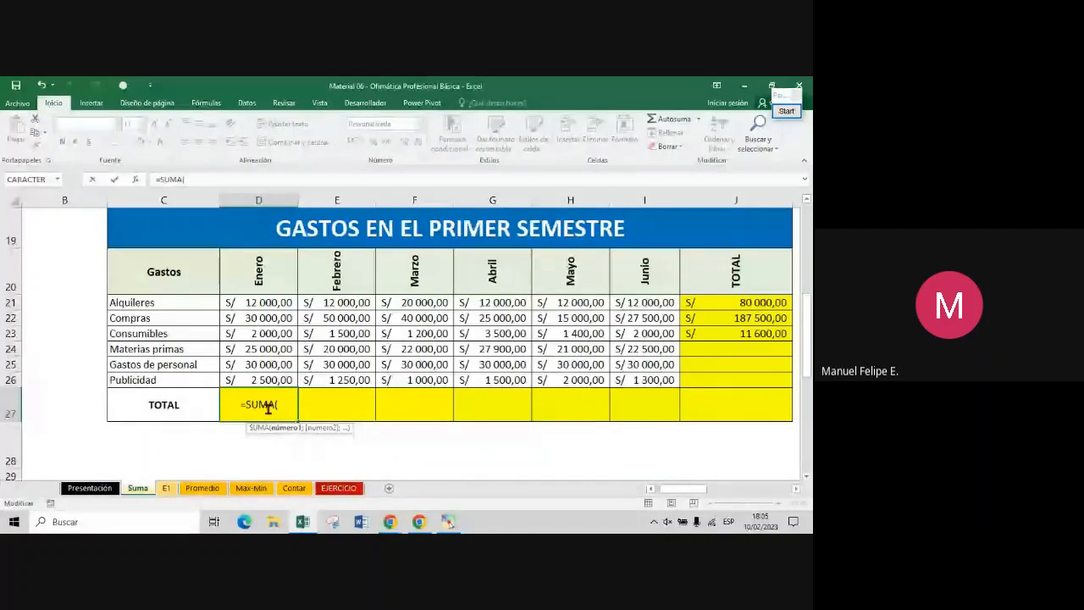
pyautogui.click(265, 303)
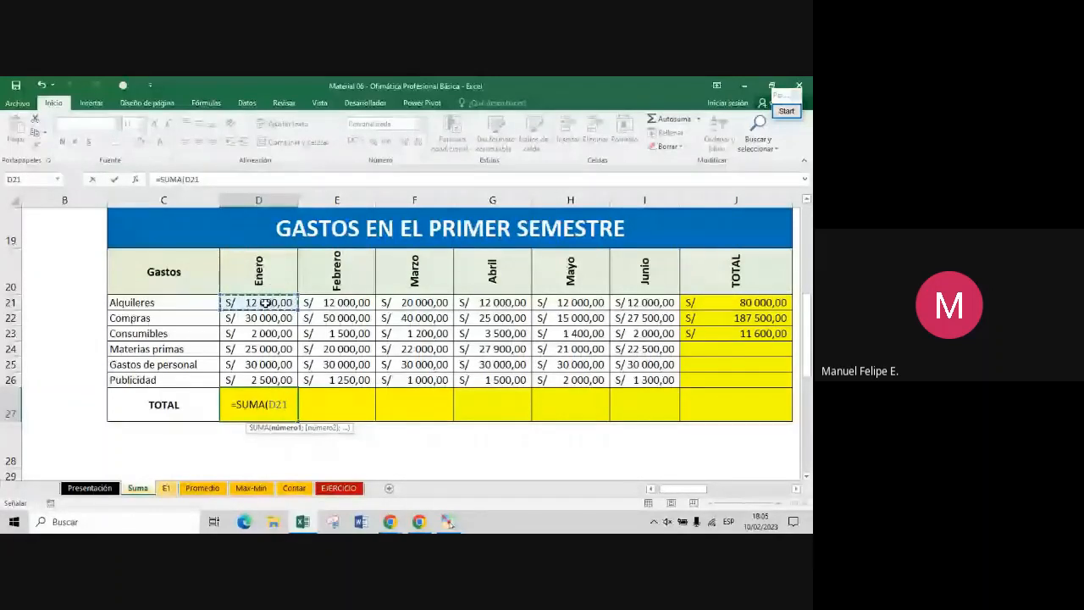
pyautogui.moveTo(265, 303); pyautogui.dragTo(279, 381)
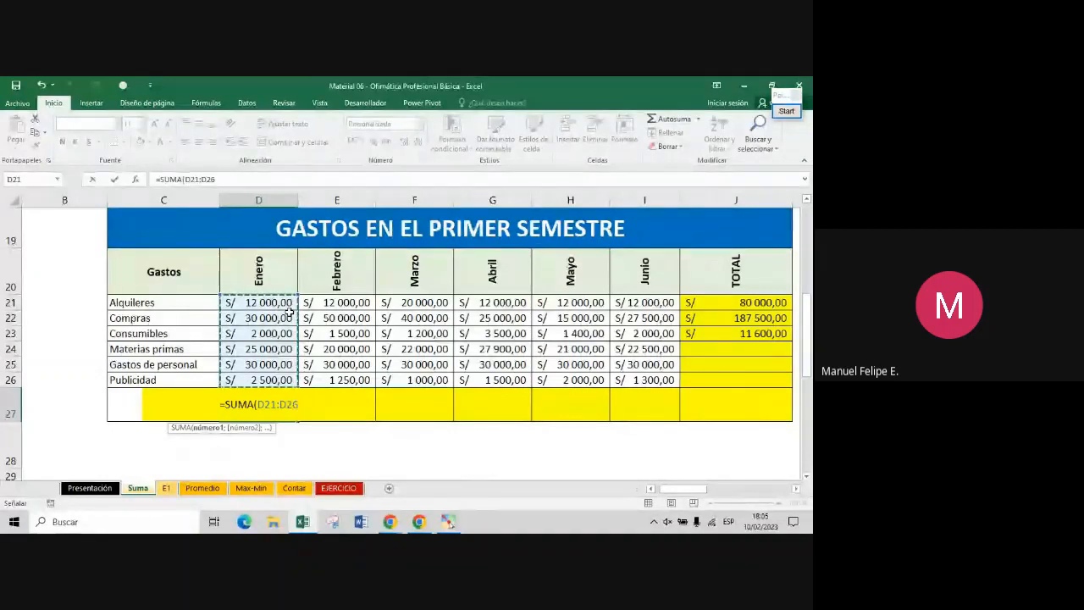
pyautogui.press('Return')
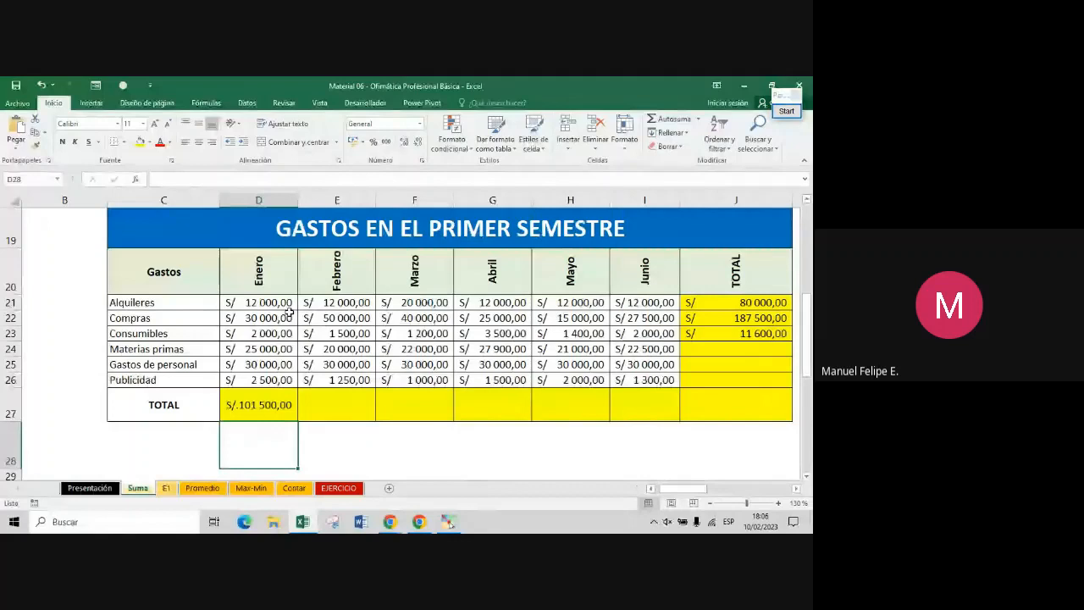
# Copy the Enero total formula from D27 to the Febrero total in E27
pyautogui.click(253, 409)
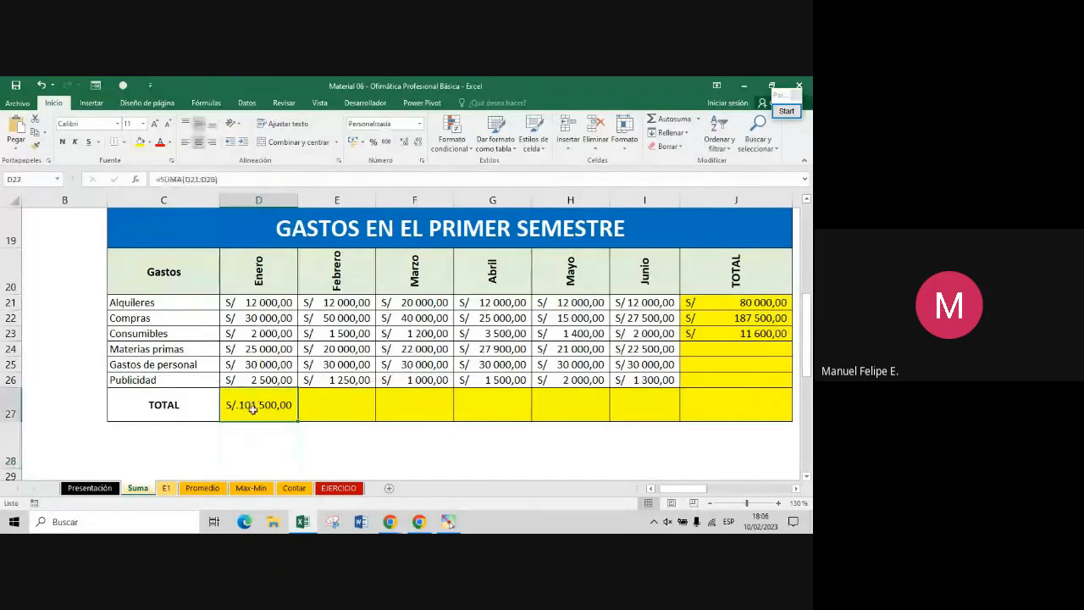
pyautogui.click(344, 396)
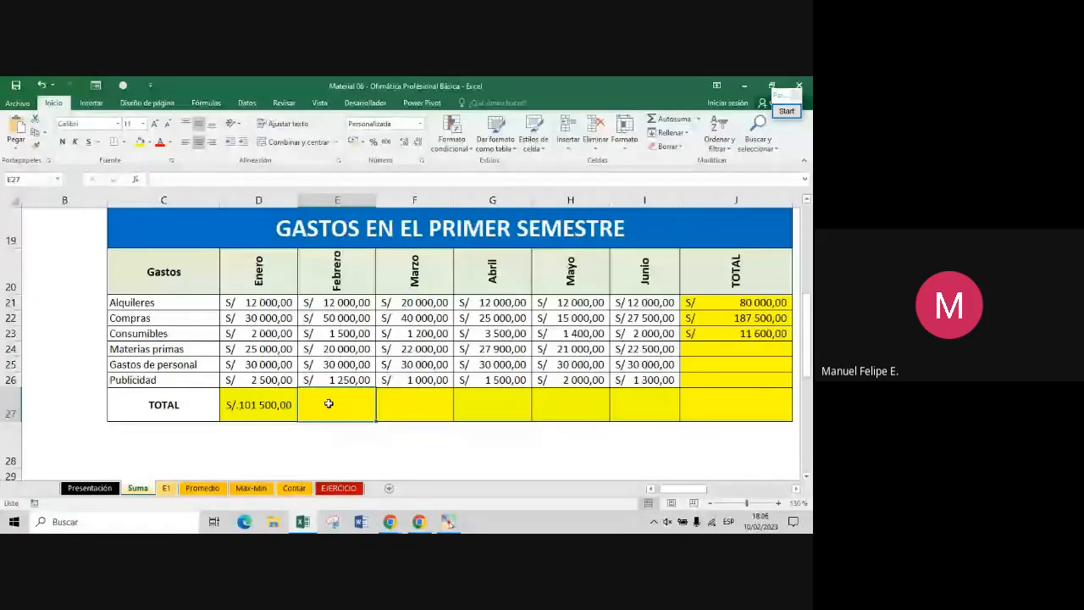
pyautogui.hotkey('ctrl', 'v')
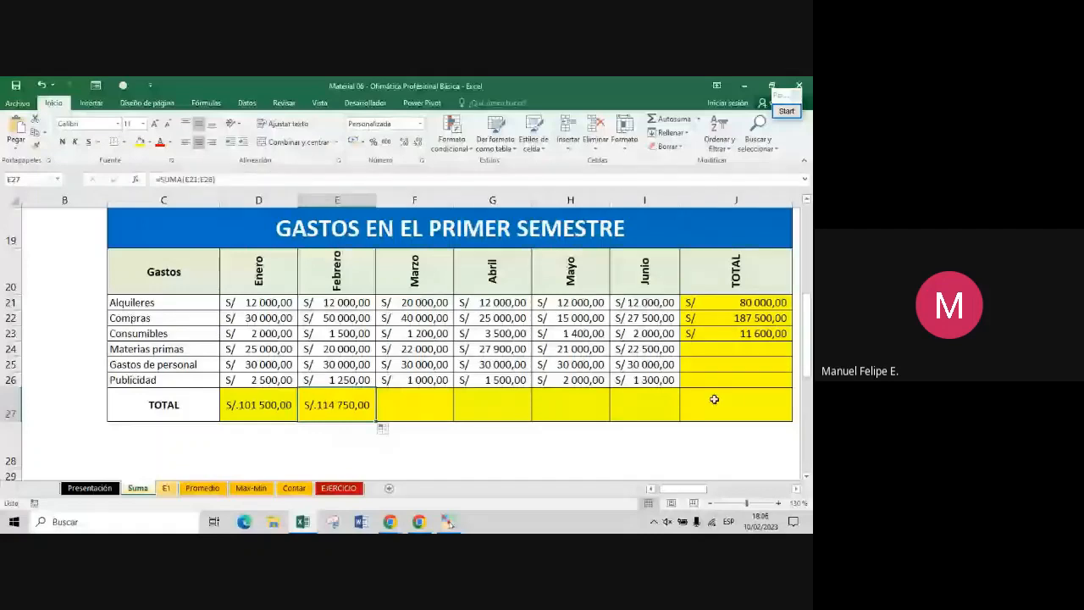
pyautogui.click(714, 399)
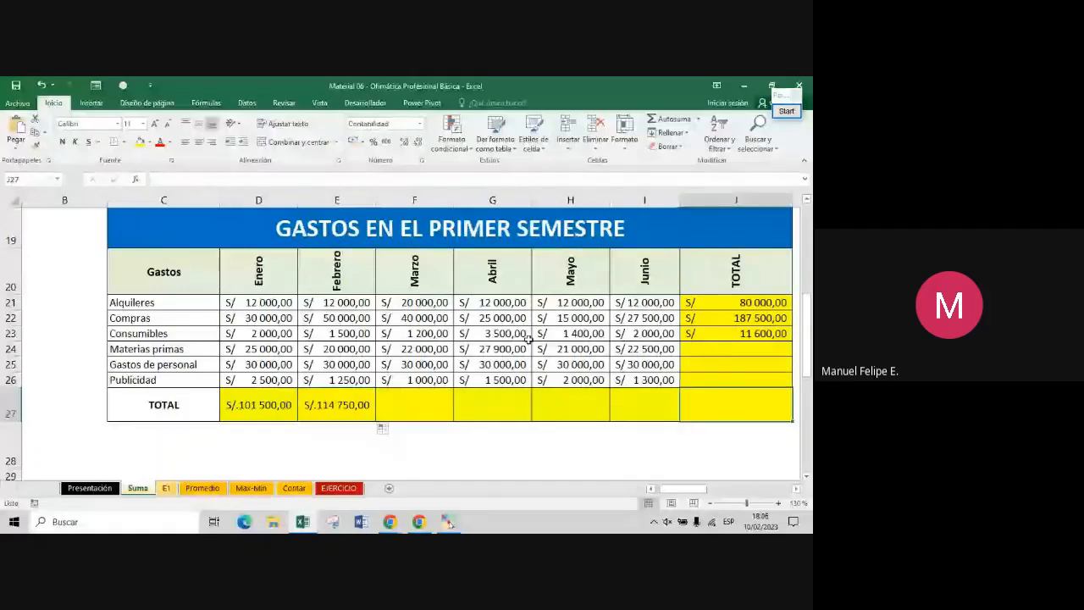
pyautogui.moveTo(258, 405); pyautogui.dragTo(372, 415)
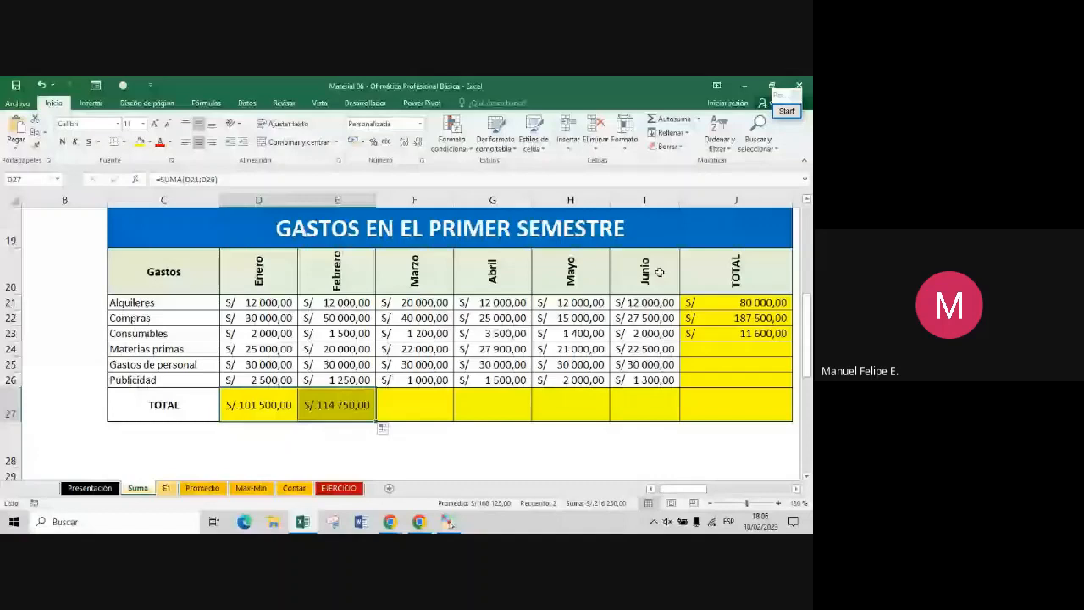
# Frame the grand total cell J27 in red, point four red arrows at it, and close the screen annotations
pyautogui.click(736, 404)
pyautogui.click(786, 111)
pyautogui.click(73, 295)
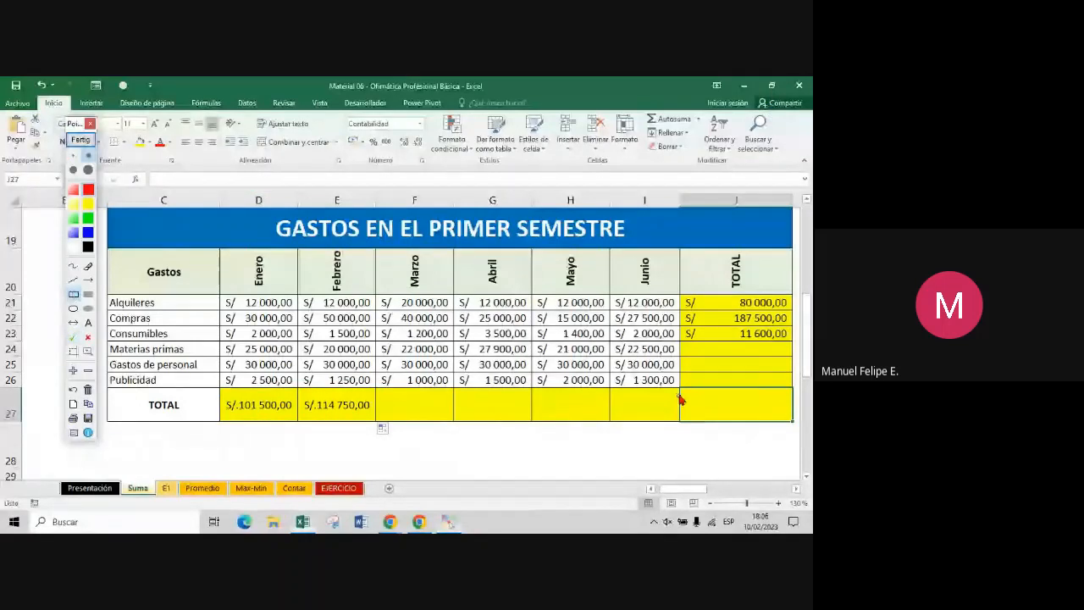
pyautogui.moveTo(678, 387); pyautogui.dragTo(781, 418)
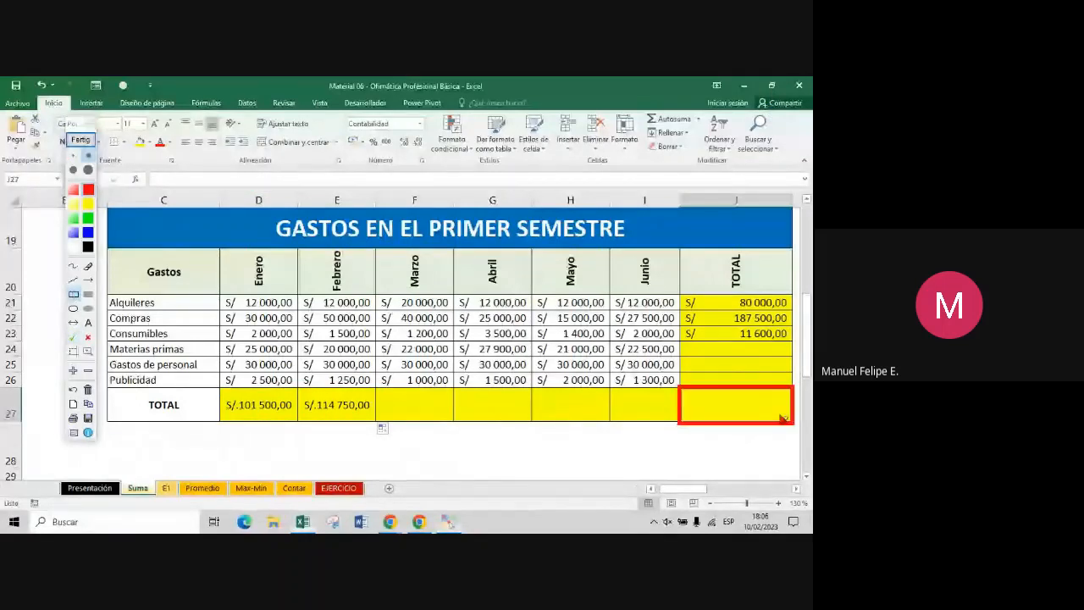
pyautogui.click(88, 280)
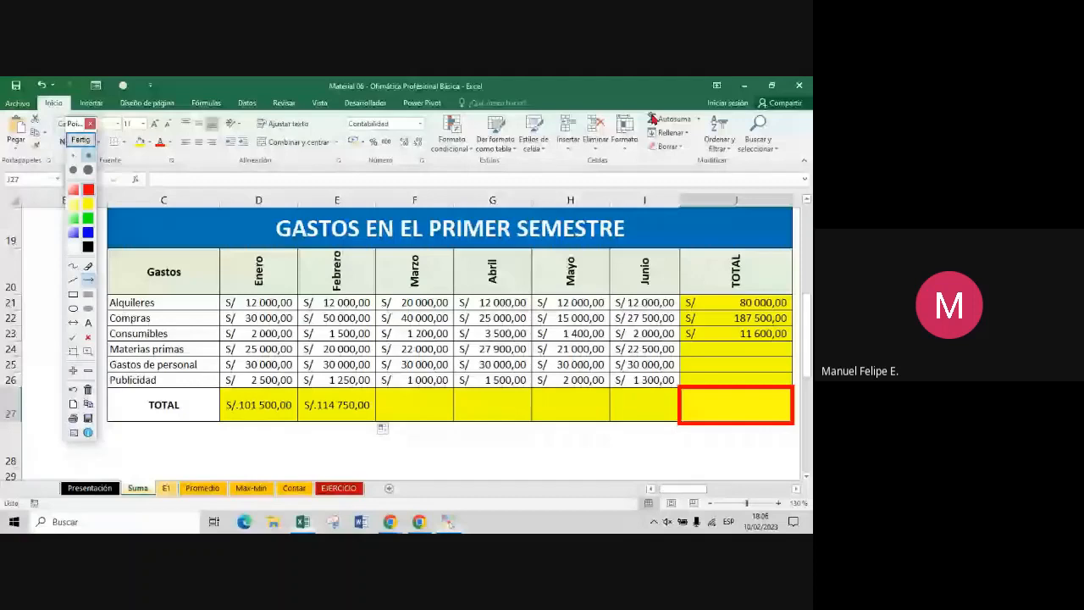
pyautogui.moveTo(653, 117); pyautogui.dragTo(695, 372)
pyautogui.moveTo(773, 116); pyautogui.dragTo(753, 375)
pyautogui.moveTo(326, 463); pyautogui.dragTo(656, 404)
pyautogui.moveTo(574, 506); pyautogui.dragTo(673, 434)
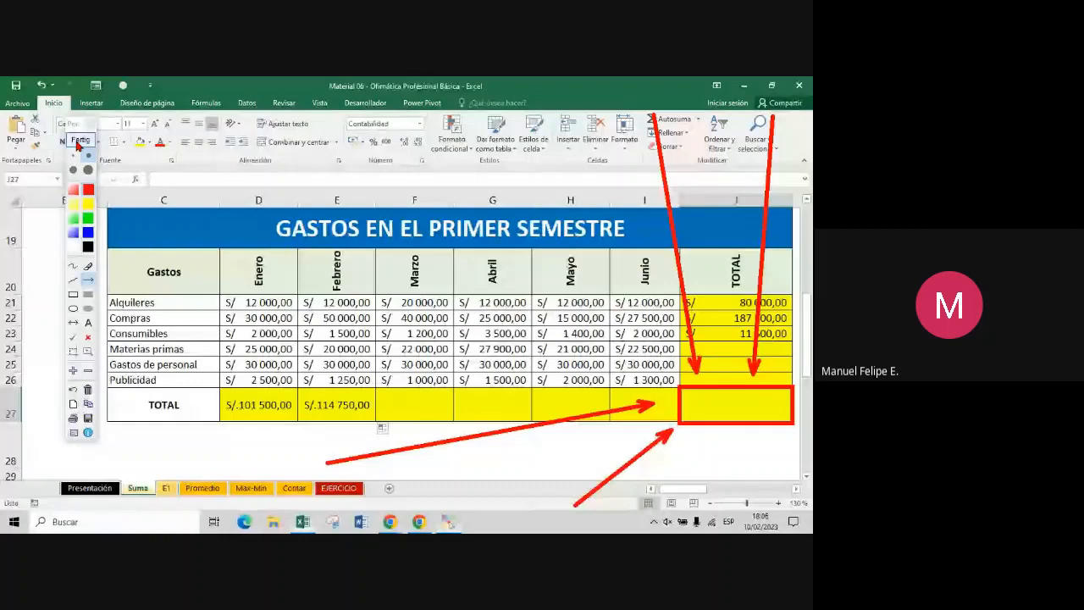
pyautogui.moveTo(75, 124); pyautogui.dragTo(44, 121)
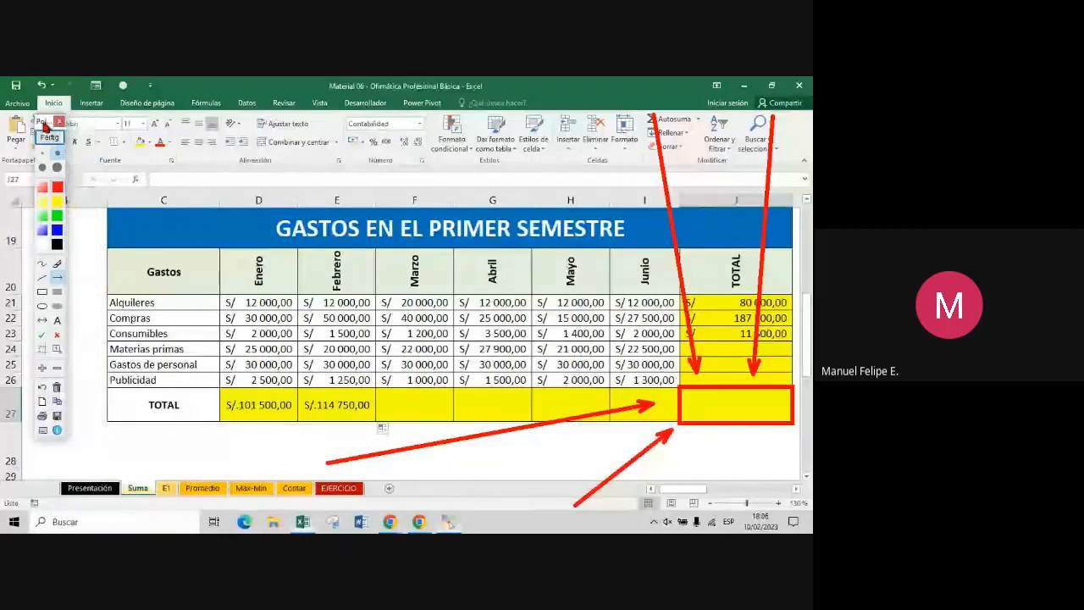
pyautogui.click(49, 136)
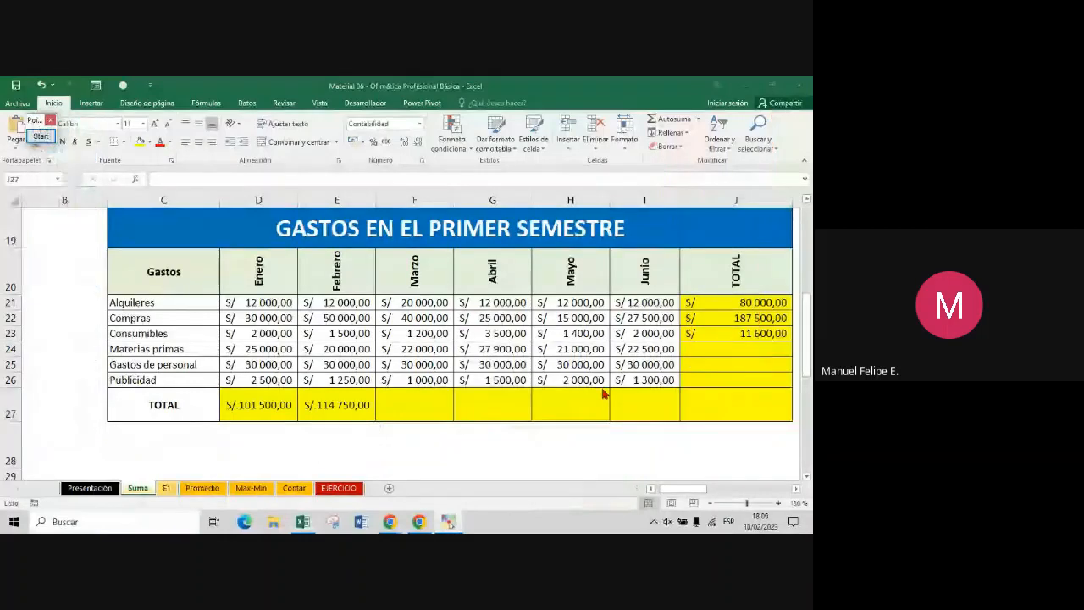
# Fill the monthly total formula across row 27 through J27, and the Consumibles total formula from J23 down to J26
pyautogui.click(713, 391)
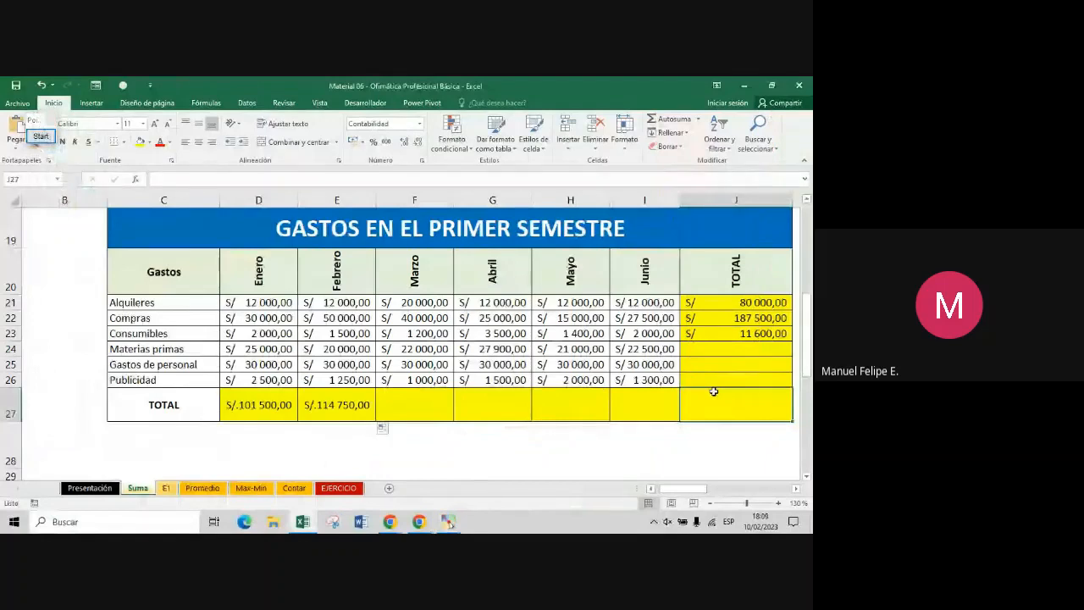
pyautogui.moveTo(736, 319); pyautogui.dragTo(789, 380)
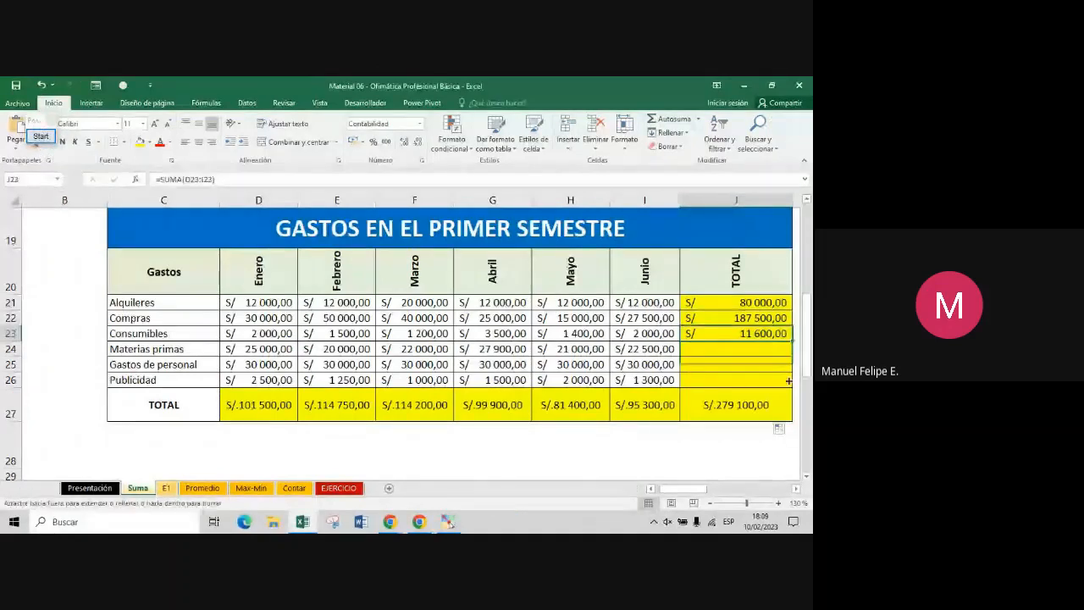
pyautogui.click(739, 415)
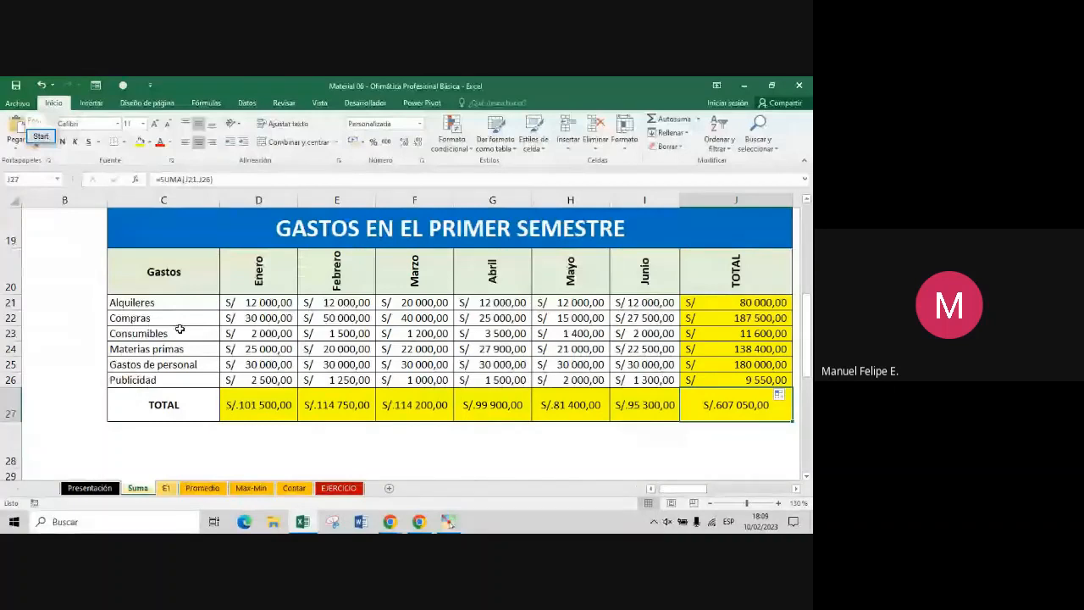
# Look at the E1 and Promedio sheets and return to the Suma sheet
pyautogui.click(166, 489)
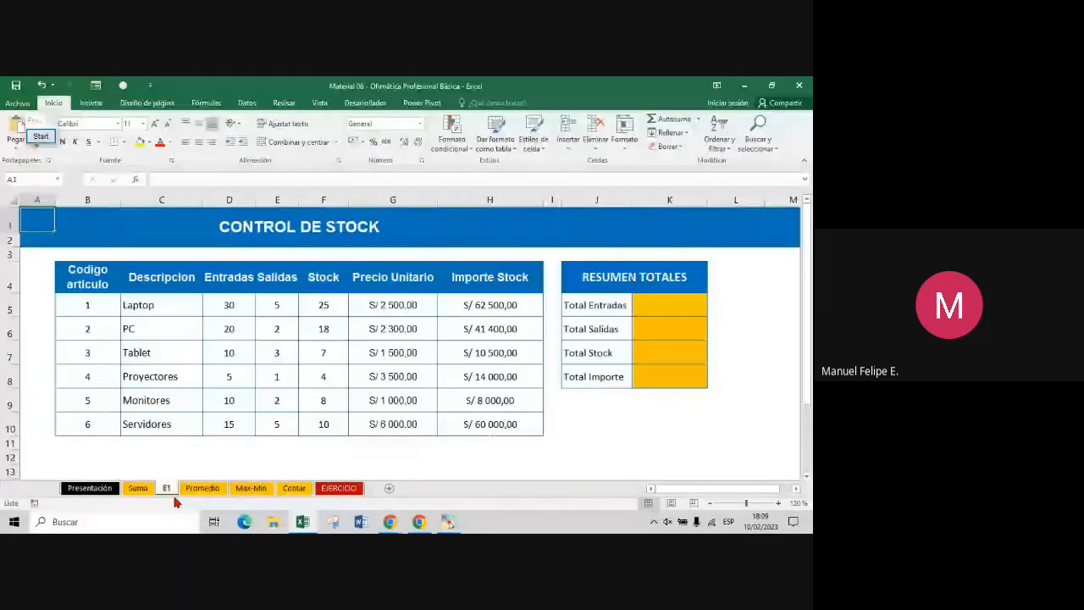
pyautogui.hotkey('ctrl', 'pagedown')
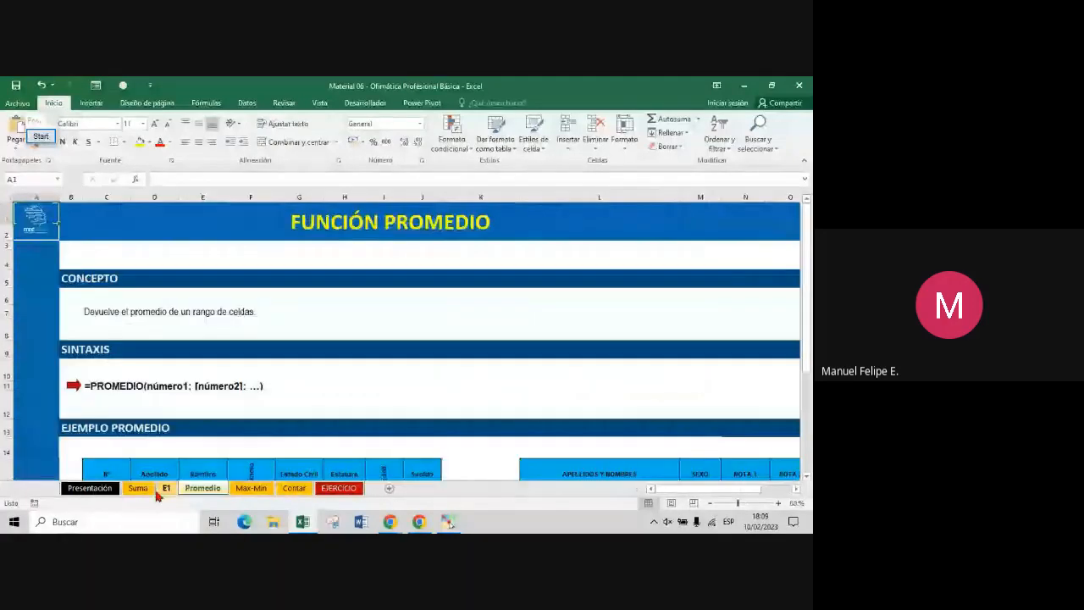
pyautogui.click(152, 490)
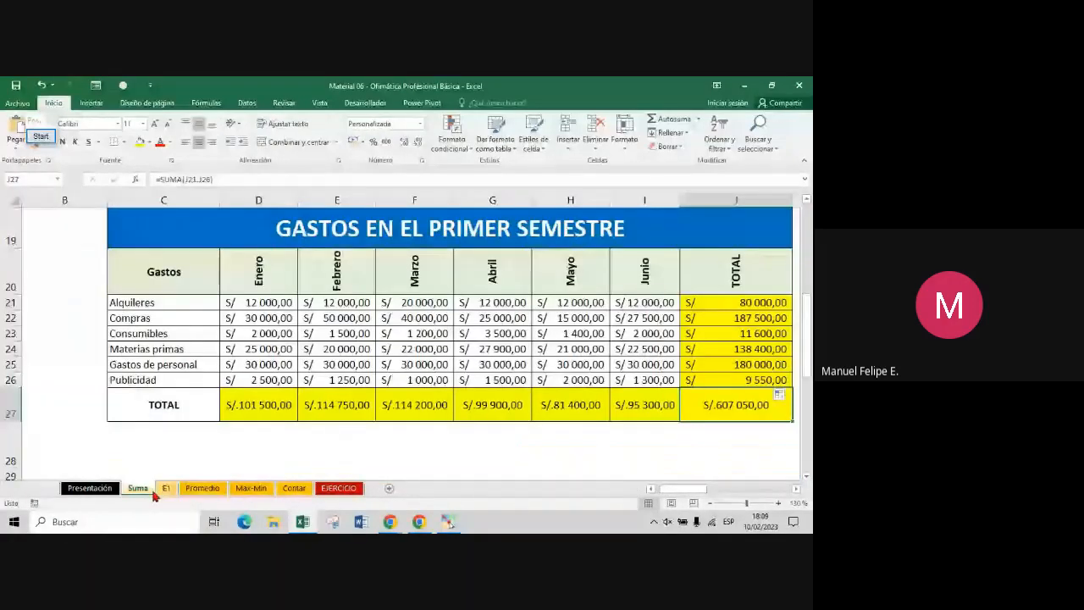
pyautogui.click(203, 488)
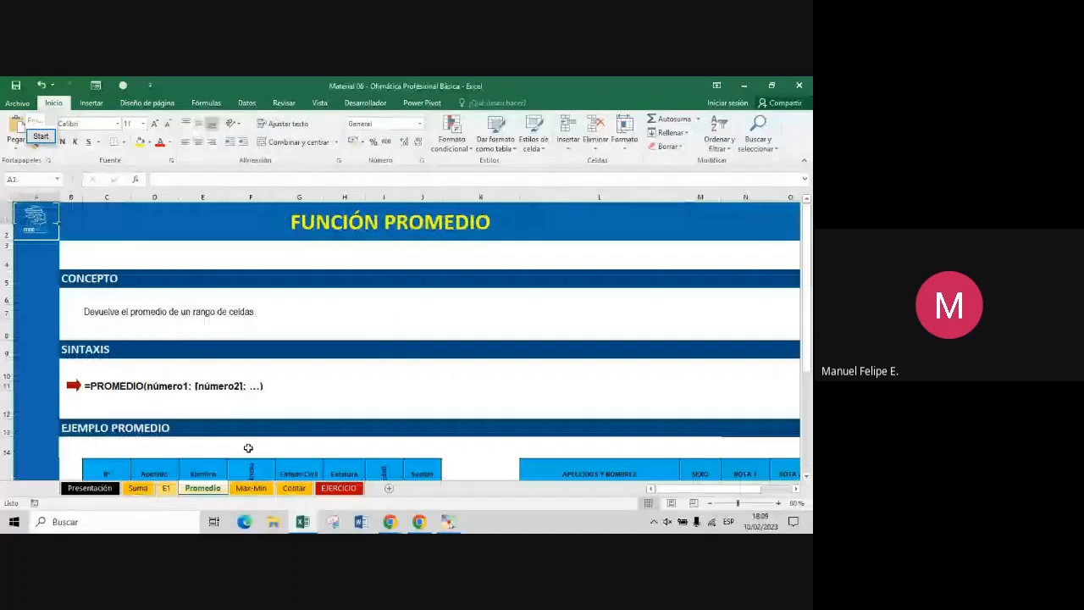
pyautogui.click(138, 488)
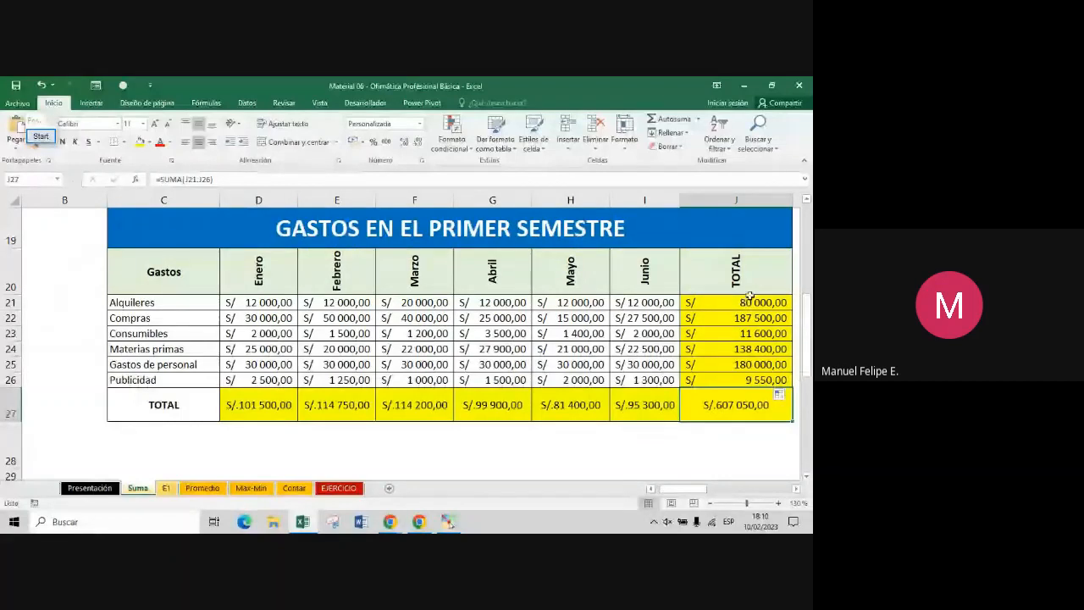
# Compare the sum of the expense totals in J21:J26 with the sum of the monthly totals in D27:I27
pyautogui.moveTo(750, 296); pyautogui.dragTo(745, 380)
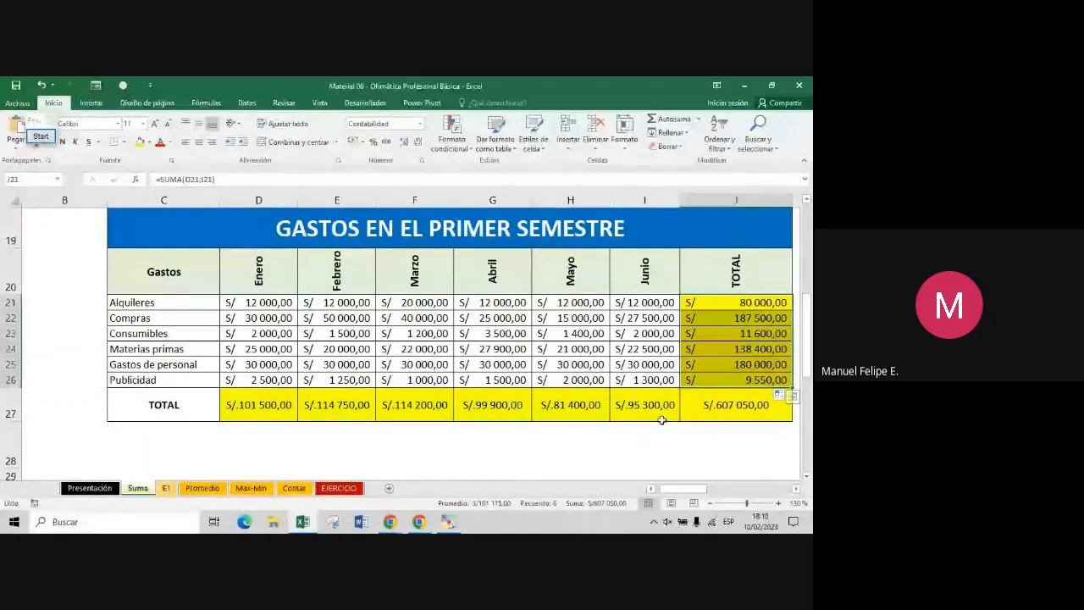
pyautogui.moveTo(254, 406); pyautogui.dragTo(647, 408)
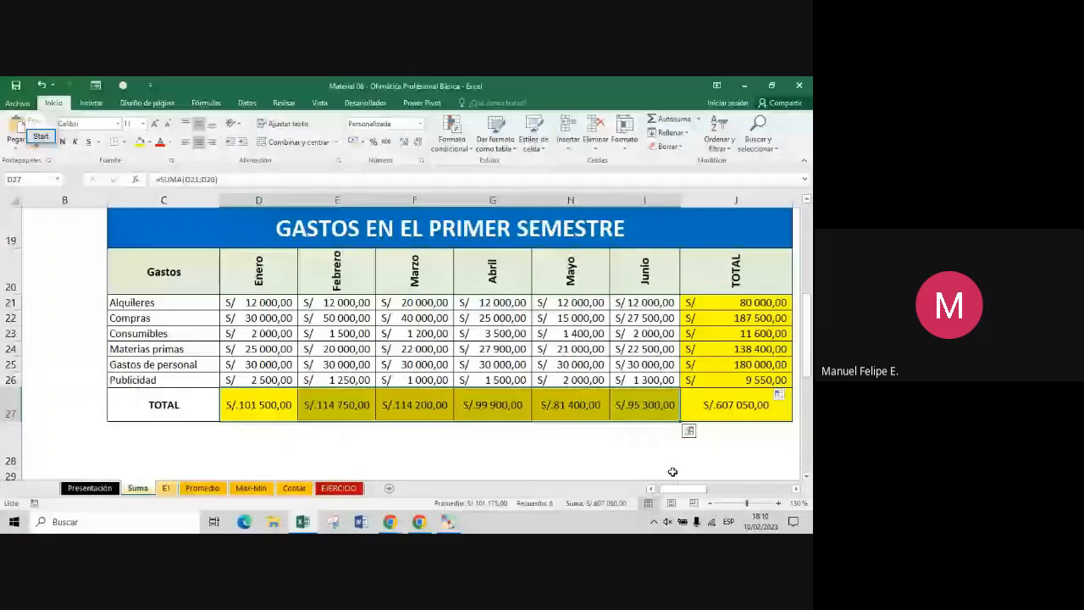
pyautogui.moveTo(703, 303); pyautogui.dragTo(700, 372)
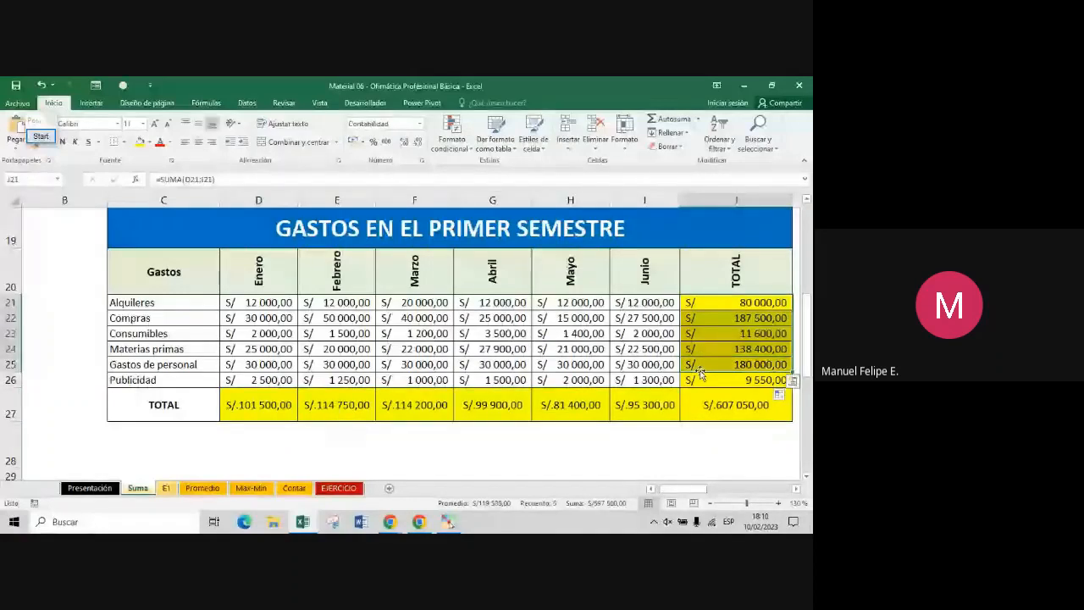
pyautogui.moveTo(643, 405); pyautogui.dragTo(255, 416)
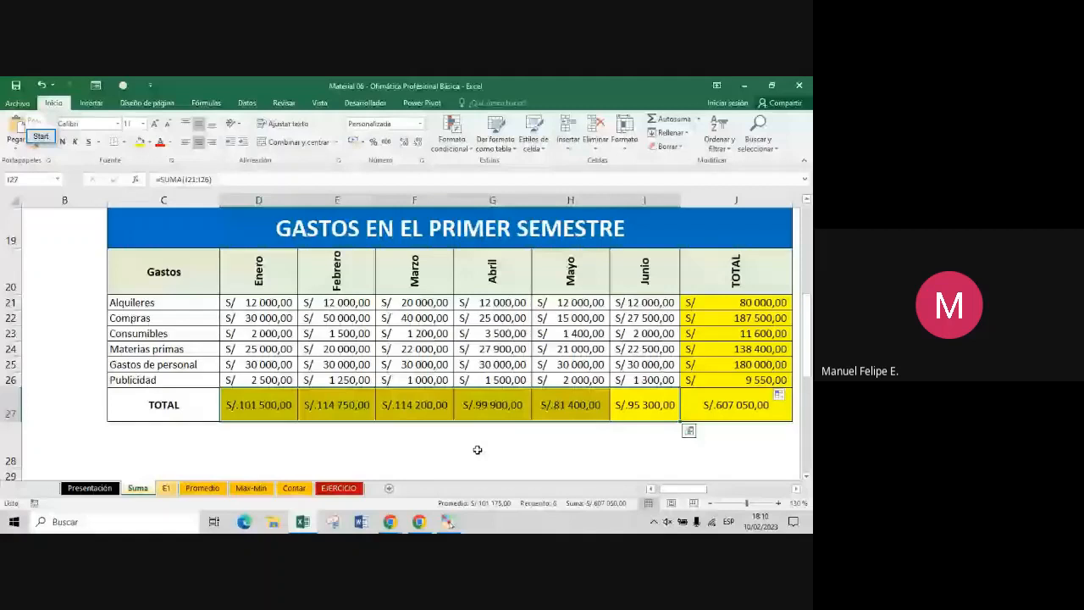
# Rewrite the grand total formula in J27 as =SUMA(D21:I26), first trying the ranges J21:J26 and D27:I27
pyautogui.click(718, 405)
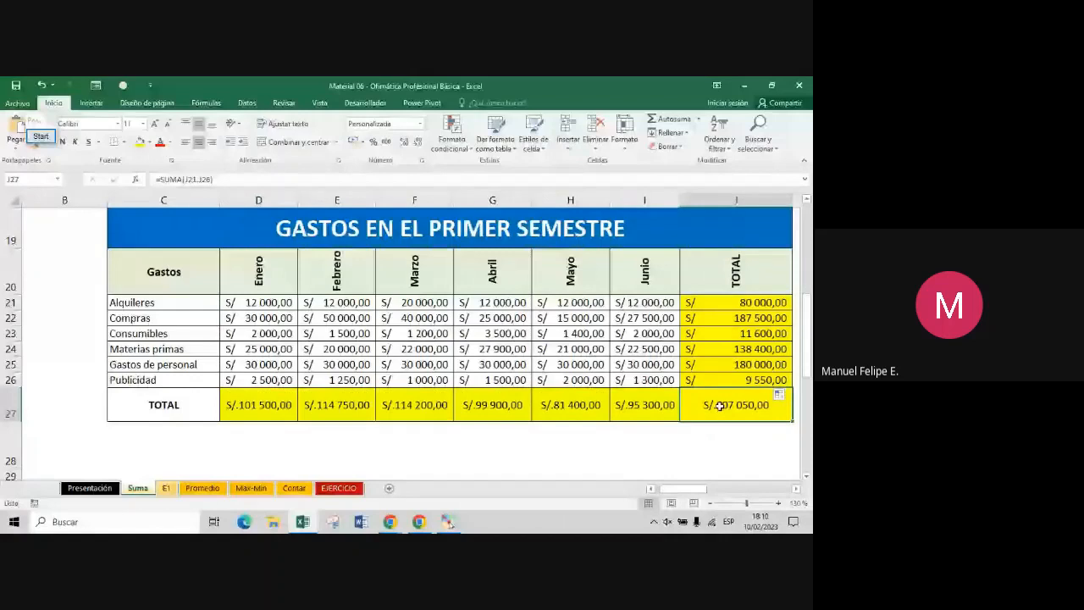
pyautogui.doubleClick(719, 406)
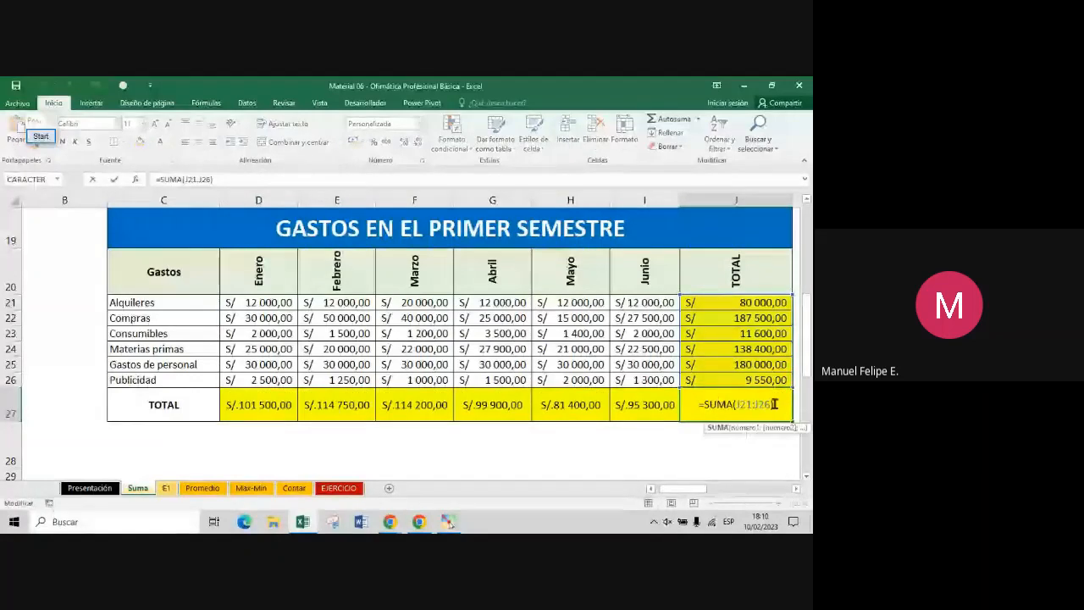
pyautogui.moveTo(775, 405); pyautogui.dragTo(688, 407)
pyautogui.write('=SUM')
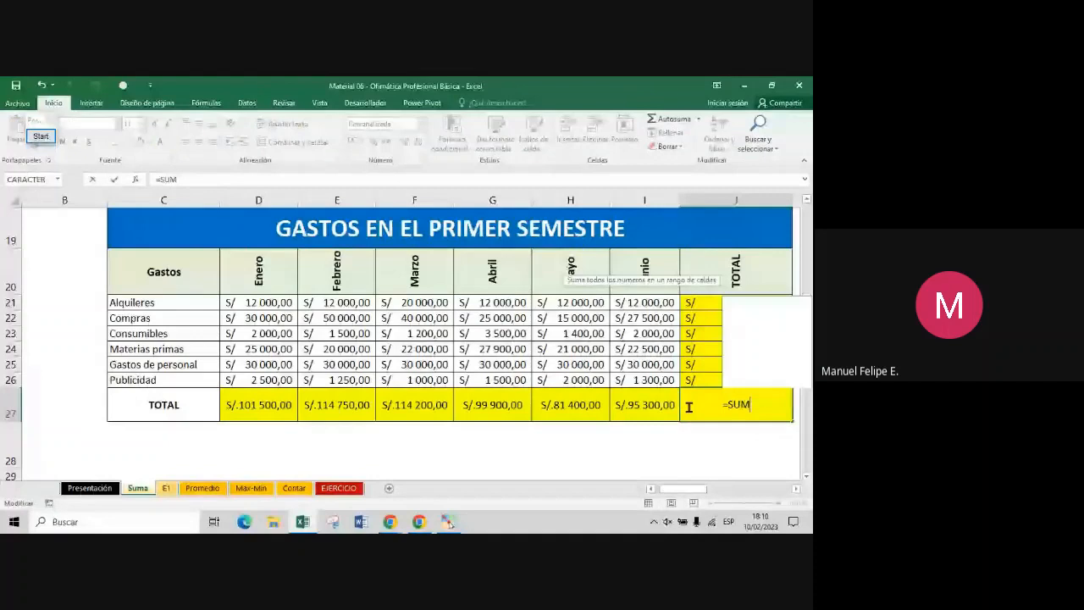
pyautogui.write('A(')
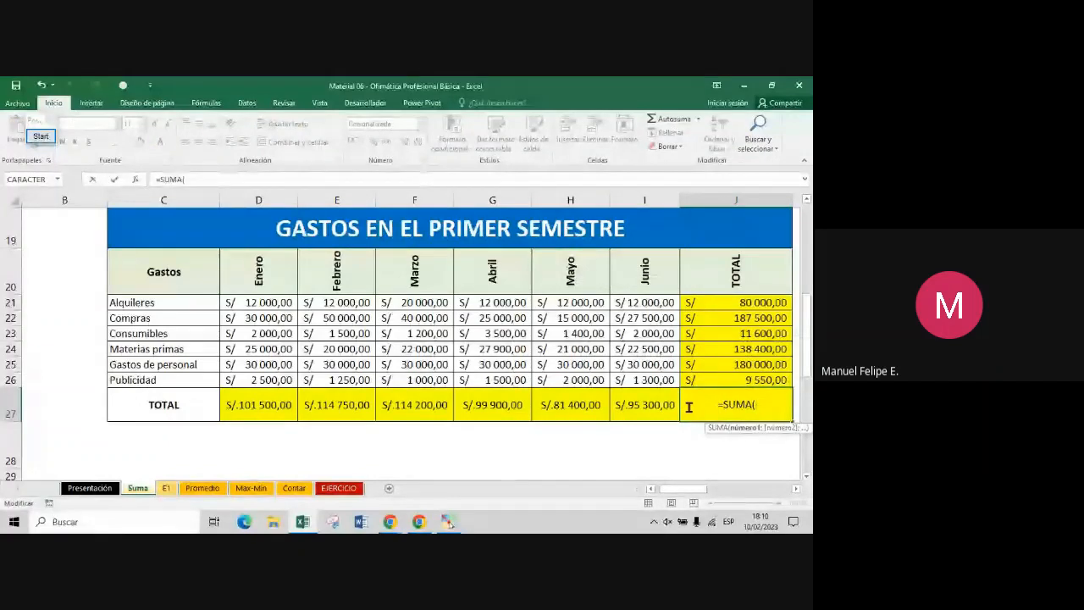
pyautogui.click(702, 300)
pyautogui.moveTo(702, 300); pyautogui.dragTo(702, 373)
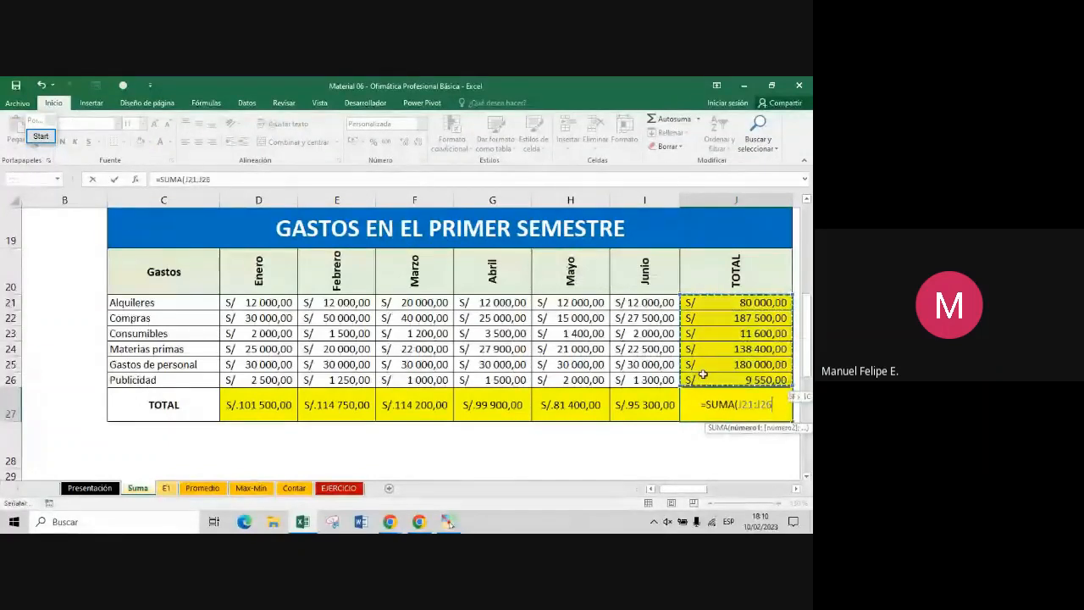
pyautogui.click(614, 403)
pyautogui.moveTo(603, 403); pyautogui.dragTo(254, 405)
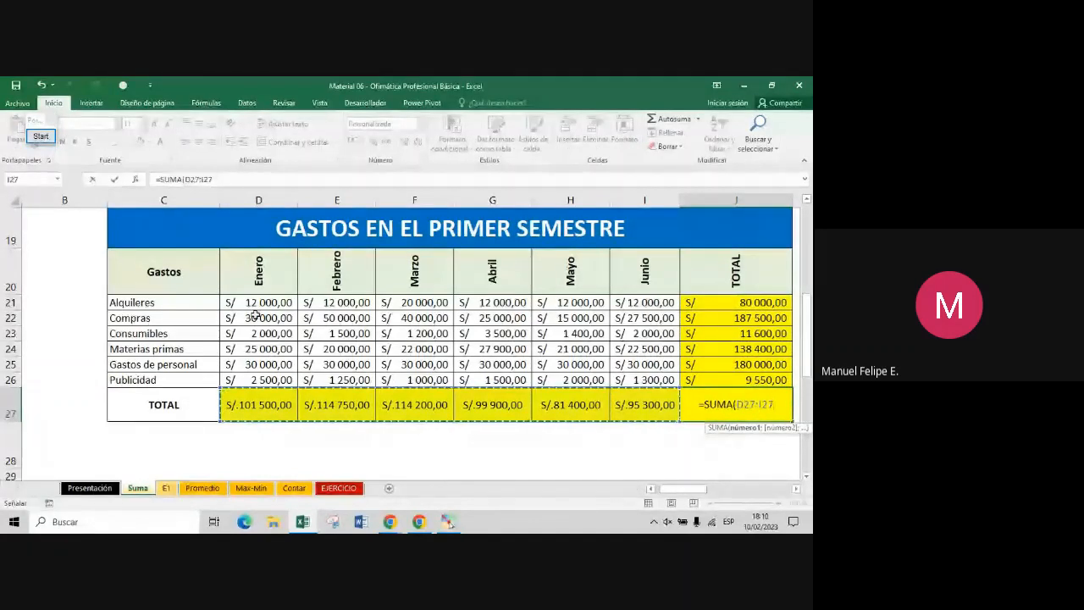
pyautogui.moveTo(257, 305); pyautogui.dragTo(644, 379)
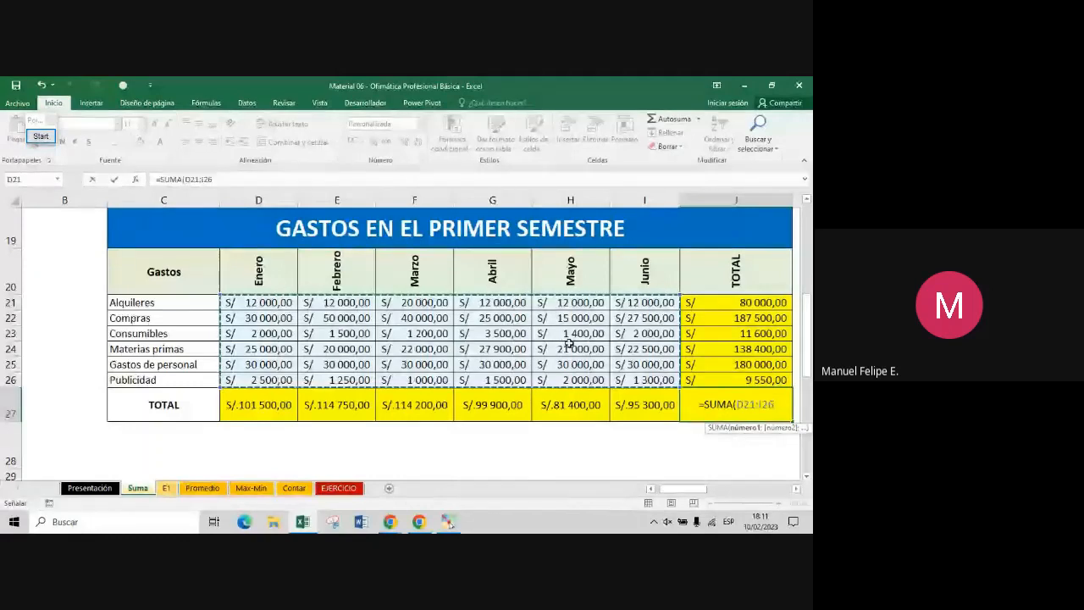
pyautogui.write(')')
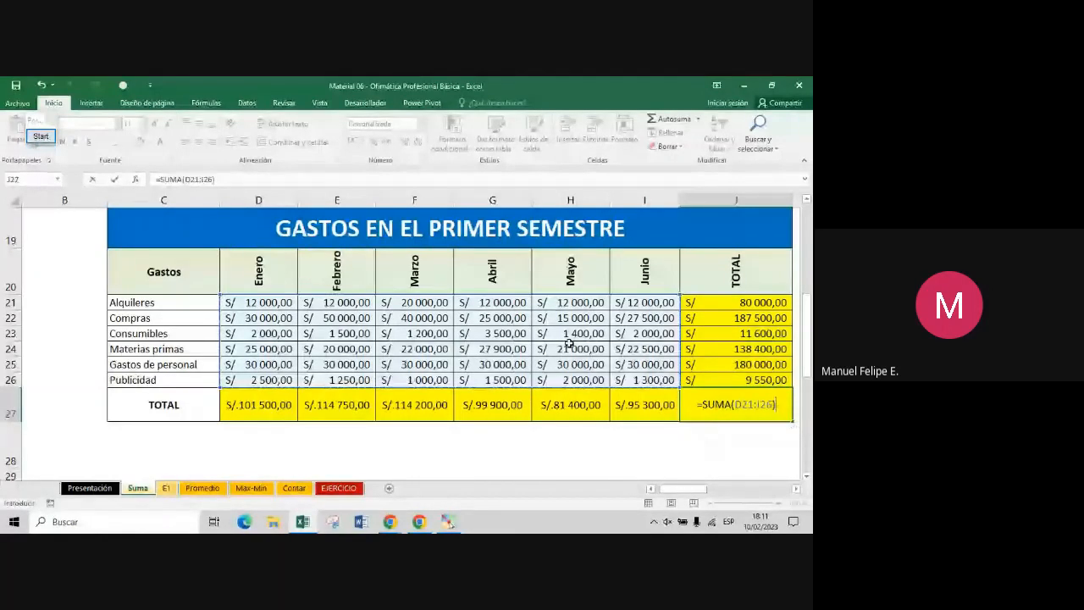
pyautogui.hotkey('ctrl', 'Return')
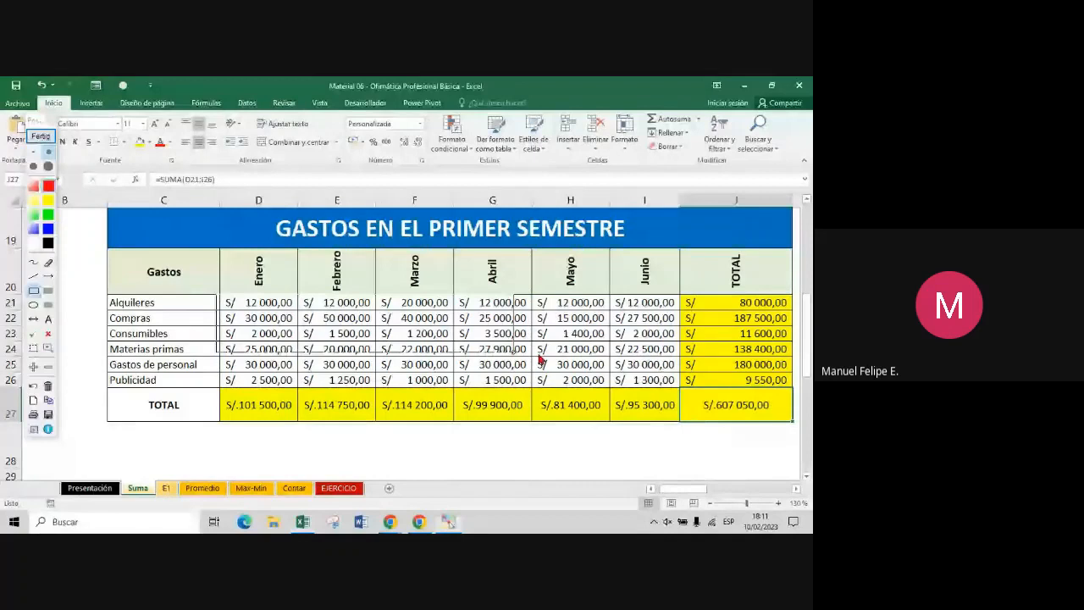
# Frame the expense values D21:I26 in red on screen and point two red arrows at the frame
pyautogui.moveTo(538, 359); pyautogui.dragTo(682, 391)
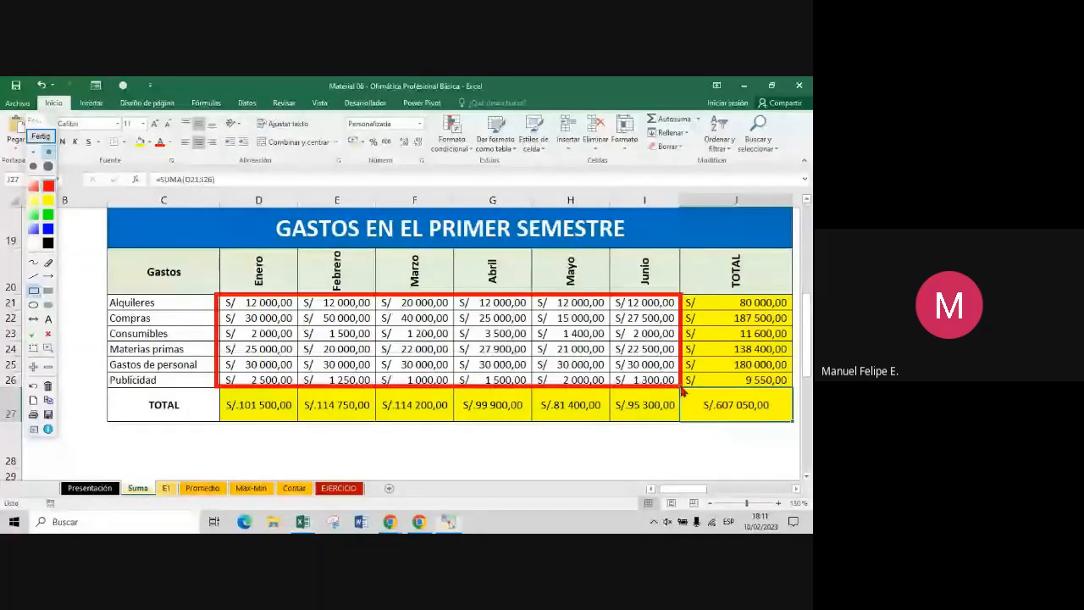
pyautogui.click(48, 275)
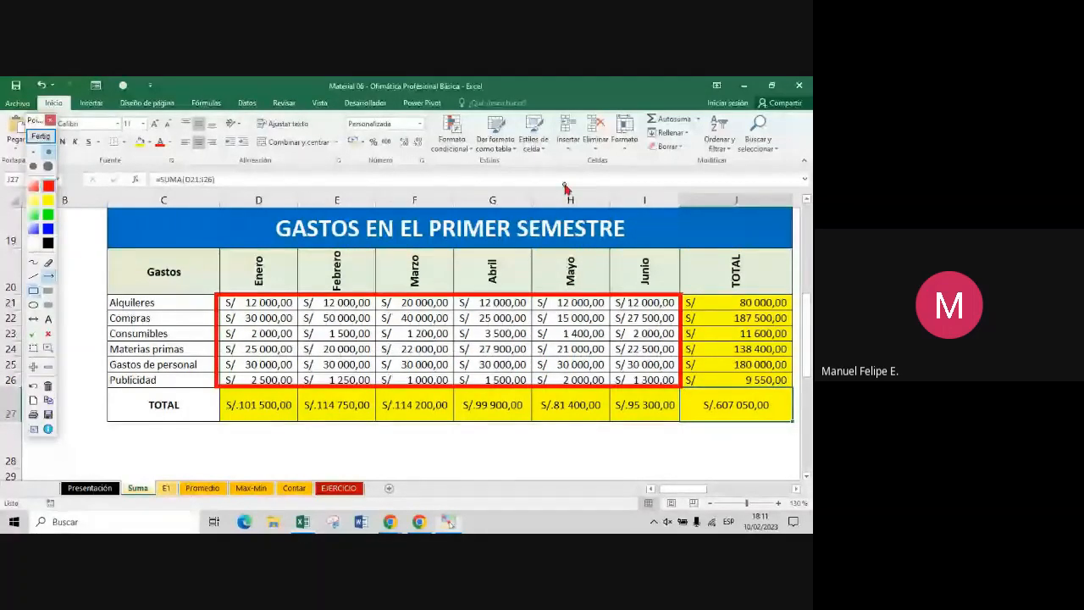
pyautogui.moveTo(748, 110); pyautogui.dragTo(659, 293)
pyautogui.moveTo(265, 111); pyautogui.dragTo(351, 265)
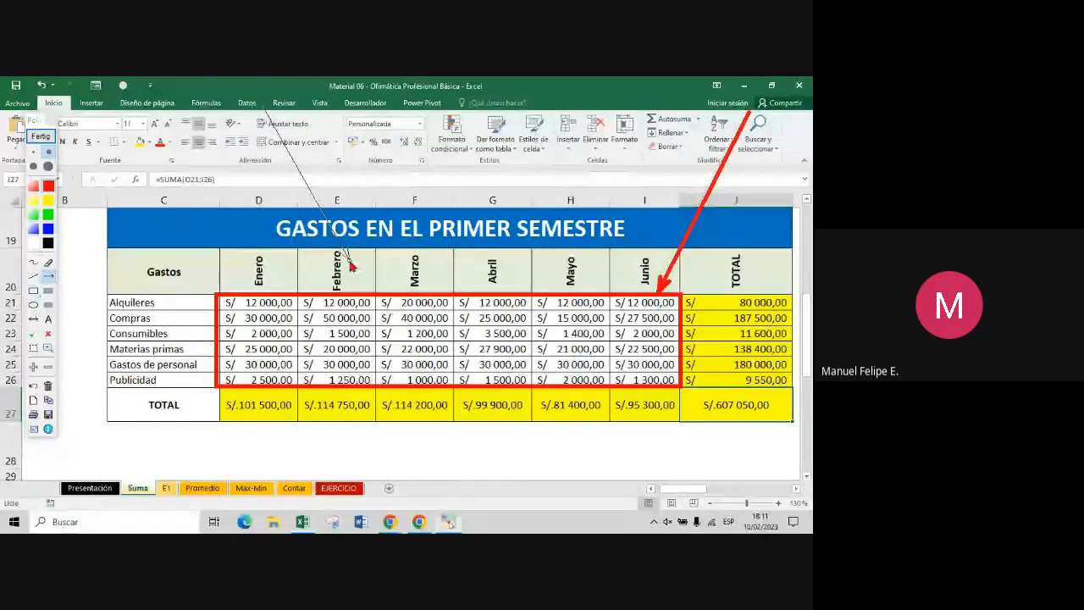
pyautogui.moveTo(351, 265); pyautogui.dragTo(355, 288)
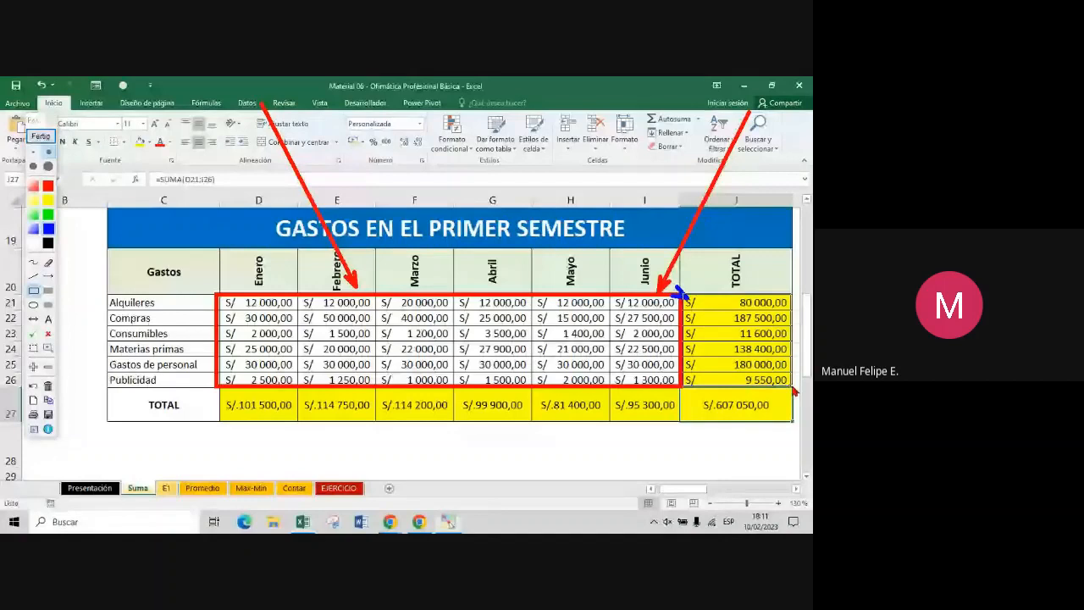
# Frame the expense totals J21:J26 in blue and the monthly totals D27:I27 in black, and close the screen annotations
pyautogui.moveTo(682, 294); pyautogui.dragTo(794, 390)
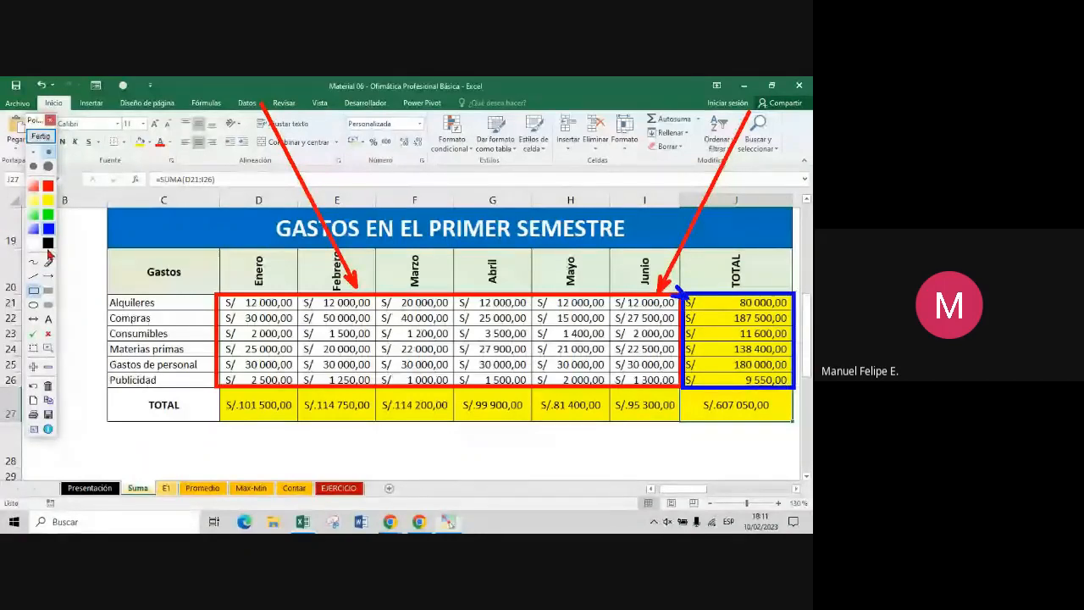
pyautogui.moveTo(216, 390); pyautogui.dragTo(679, 425)
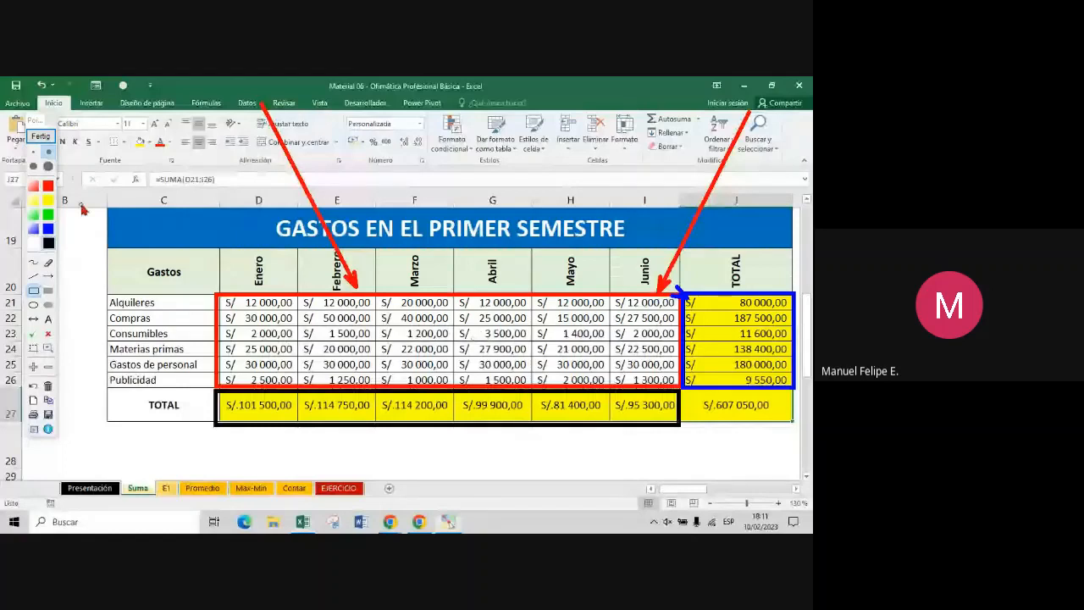
pyautogui.click(38, 144)
# Open the E1 sheet, point a black annotation arrow at its tab, and close the screen annotations
pyautogui.click(166, 487)
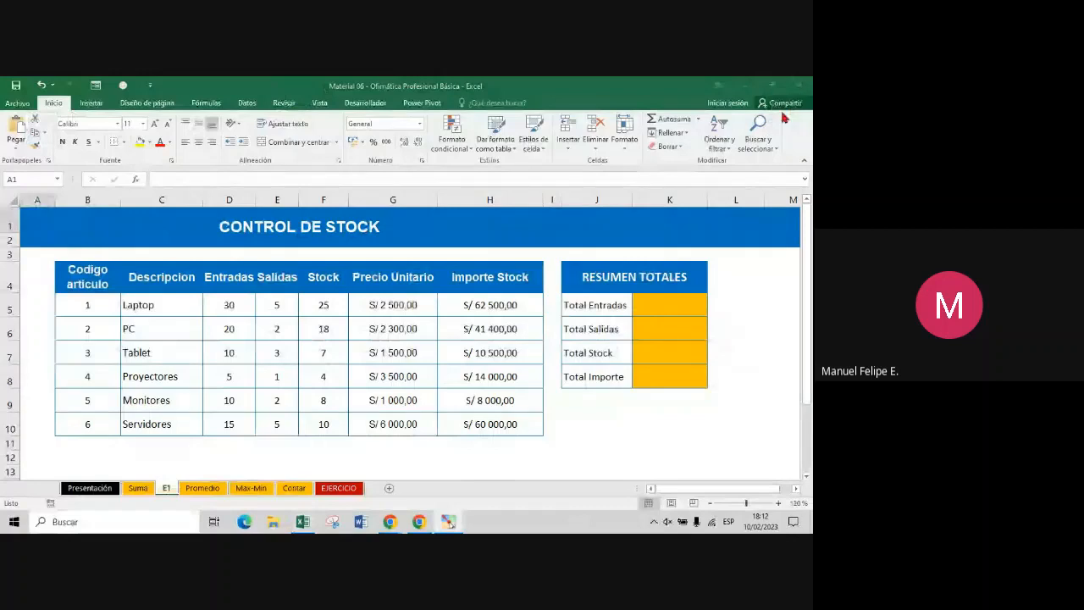
pyautogui.moveTo(608, 124); pyautogui.dragTo(182, 478)
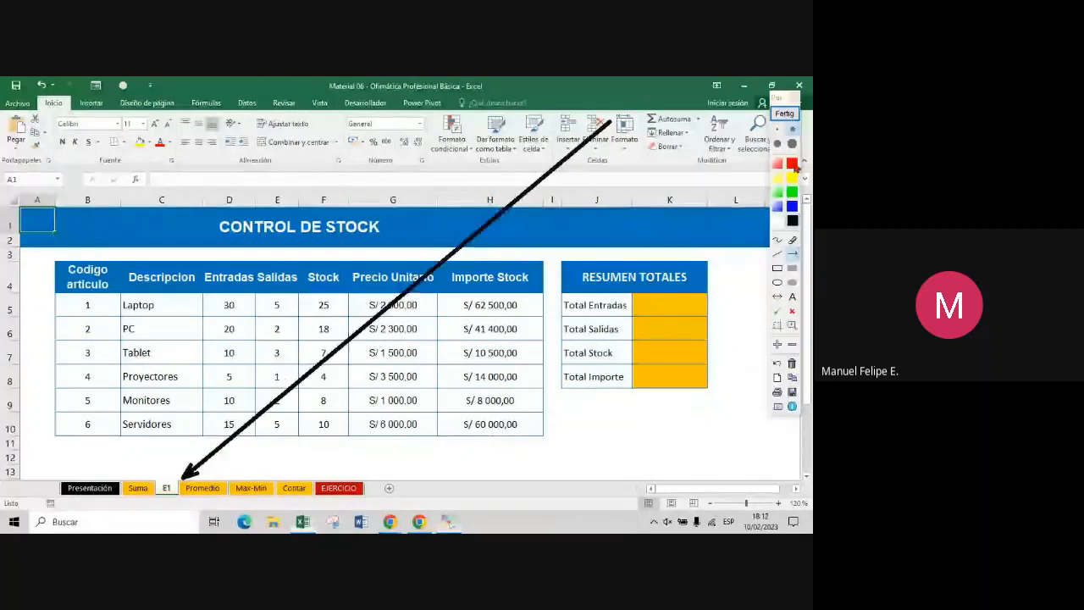
pyautogui.click(794, 166)
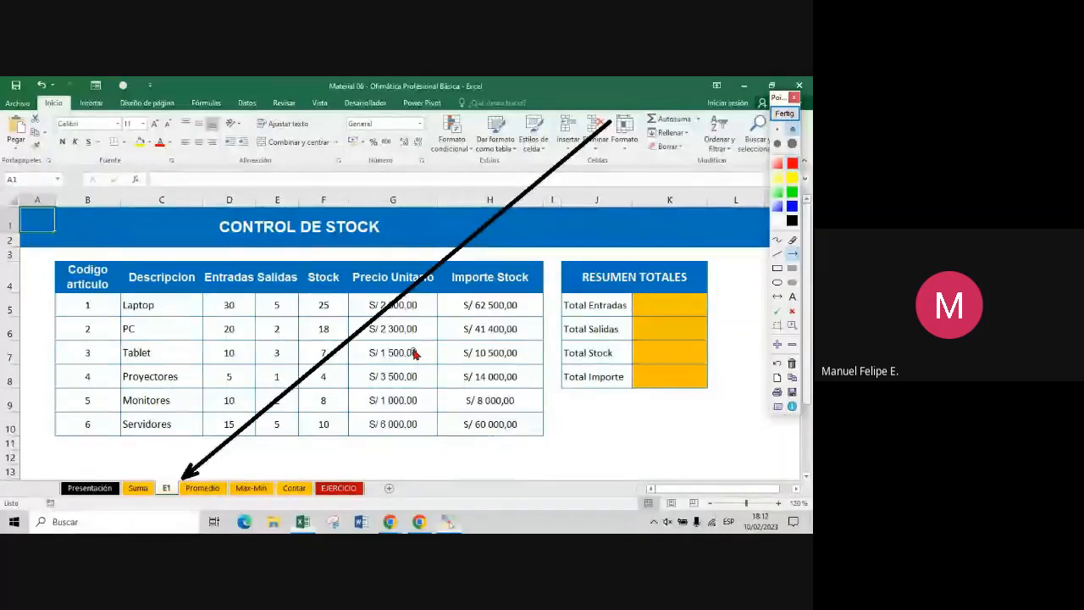
pyautogui.click(784, 115)
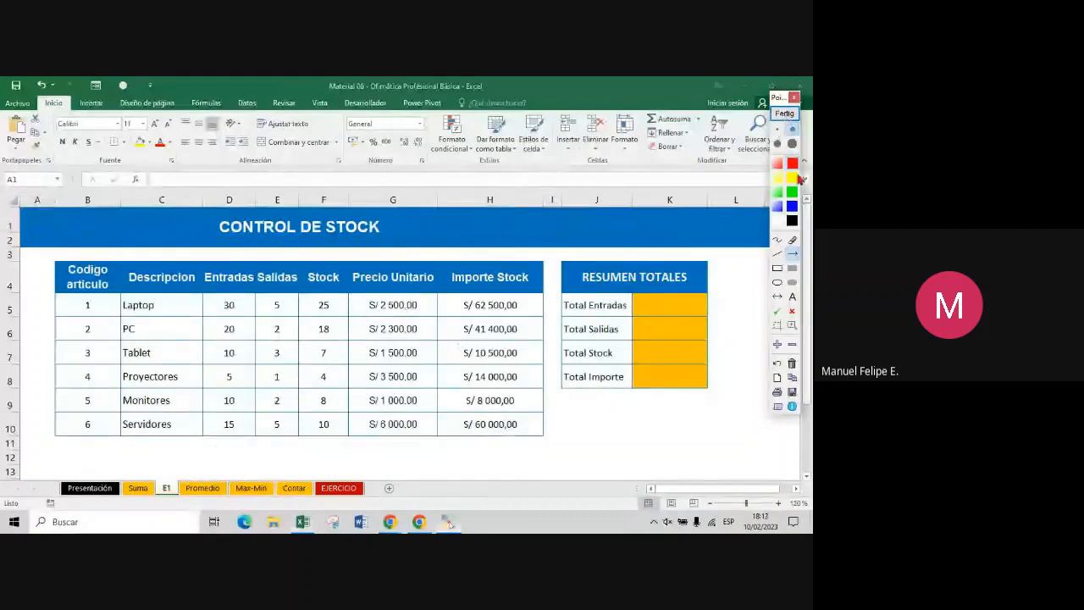
# Frame the RESUMEN TOTALES cells K5:K8 in red, underline their four labels in red, and close the screen annotations
pyautogui.click(776, 268)
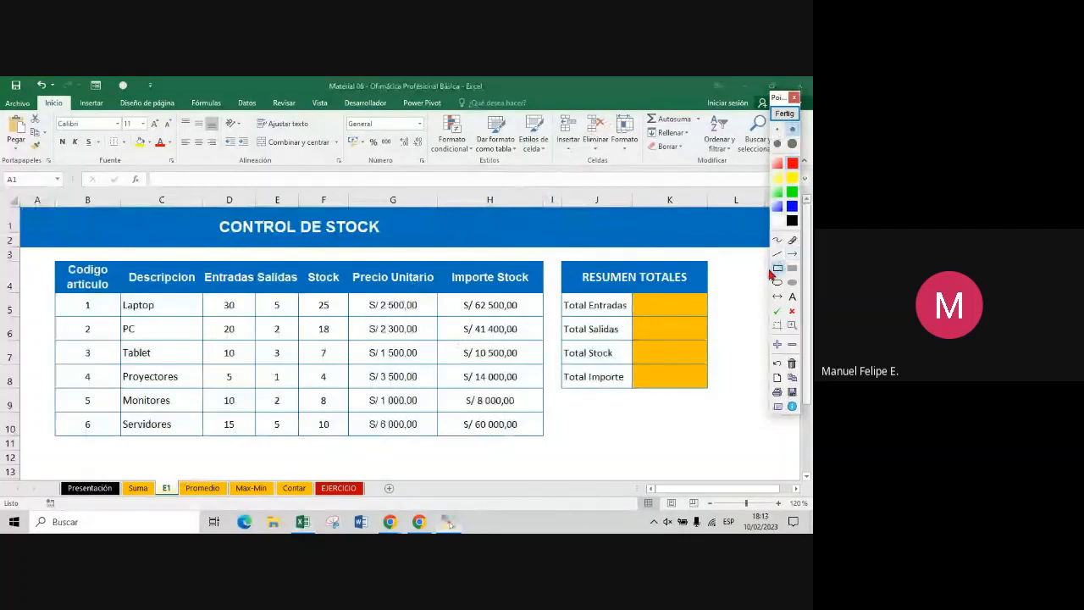
pyautogui.moveTo(629, 291); pyautogui.dragTo(709, 389)
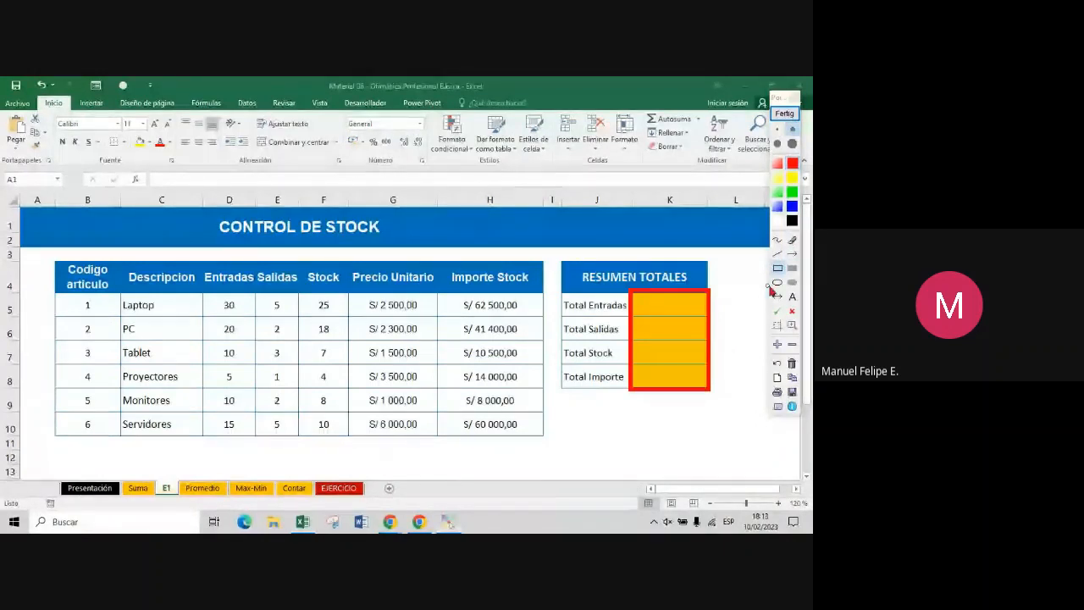
pyautogui.click(778, 255)
pyautogui.moveTo(565, 314); pyautogui.dragTo(628, 317)
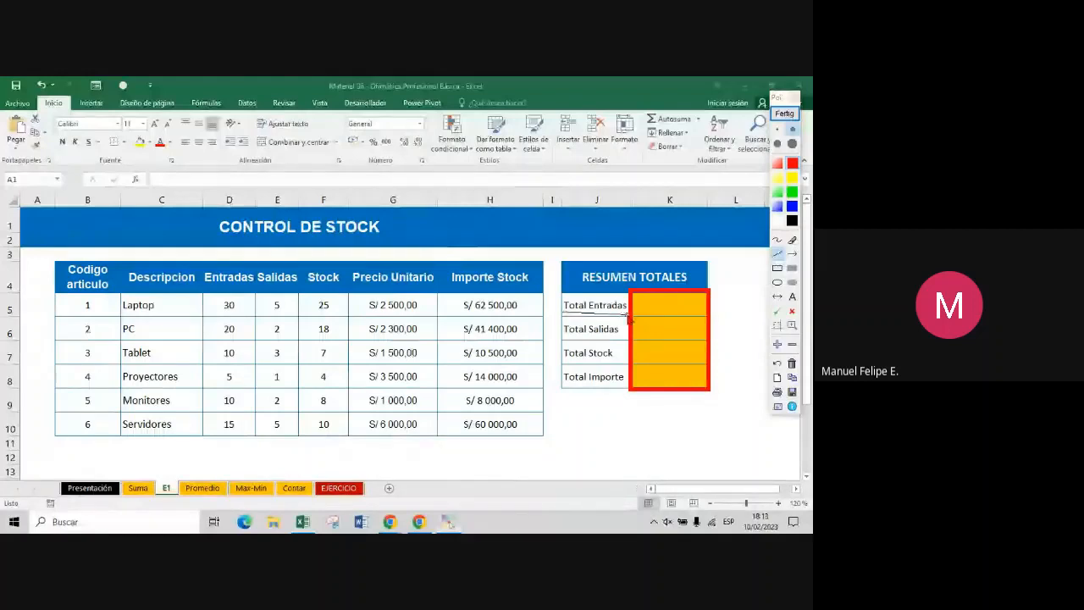
pyautogui.moveTo(564, 338); pyautogui.dragTo(626, 338)
pyautogui.moveTo(564, 362); pyautogui.dragTo(626, 362)
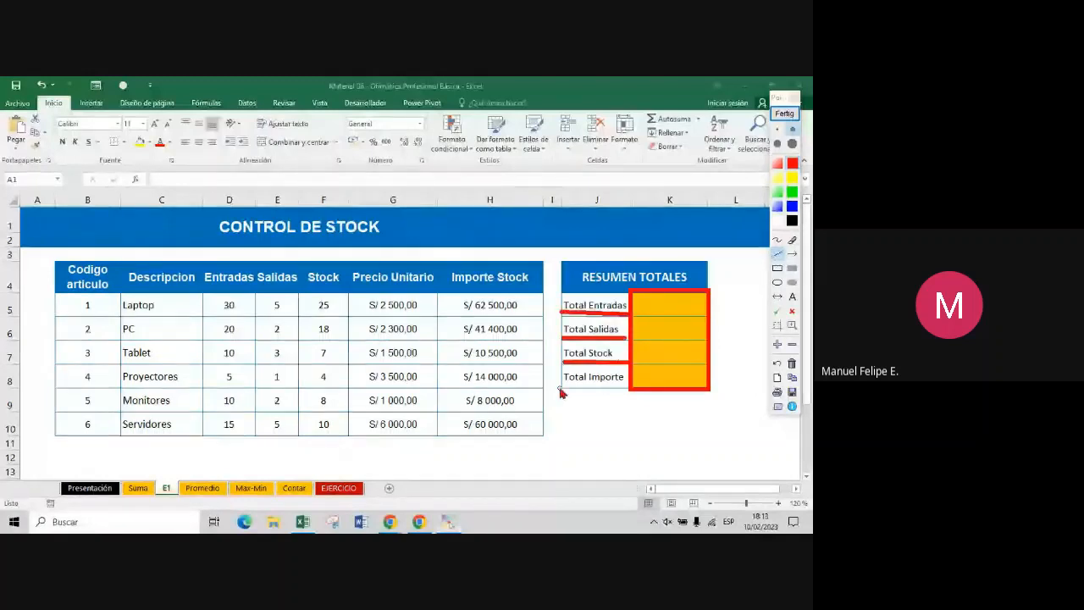
pyautogui.moveTo(559, 389); pyautogui.dragTo(625, 388)
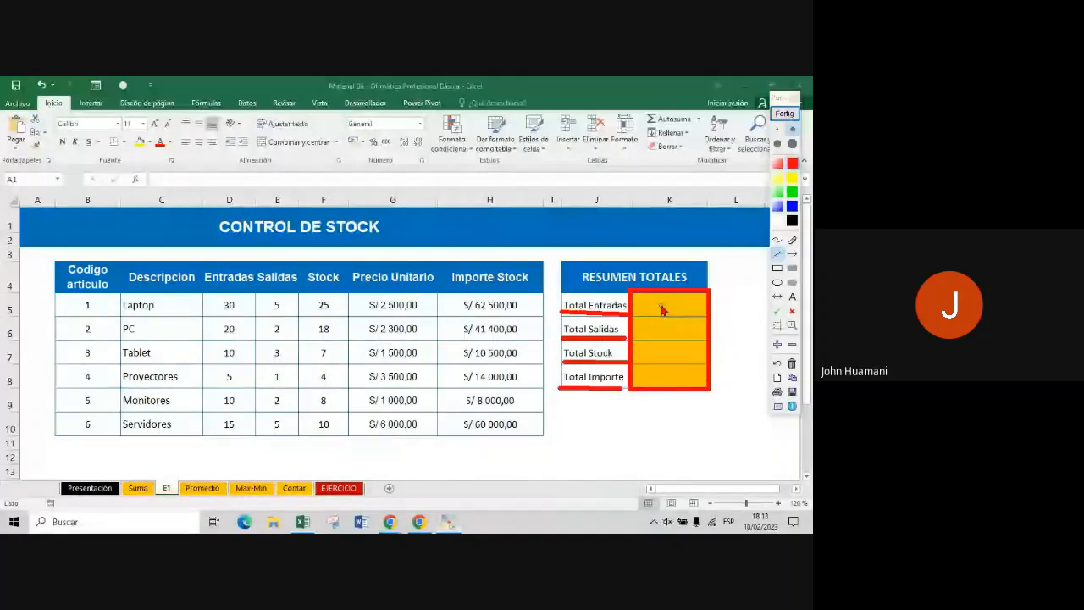
pyautogui.click(789, 120)
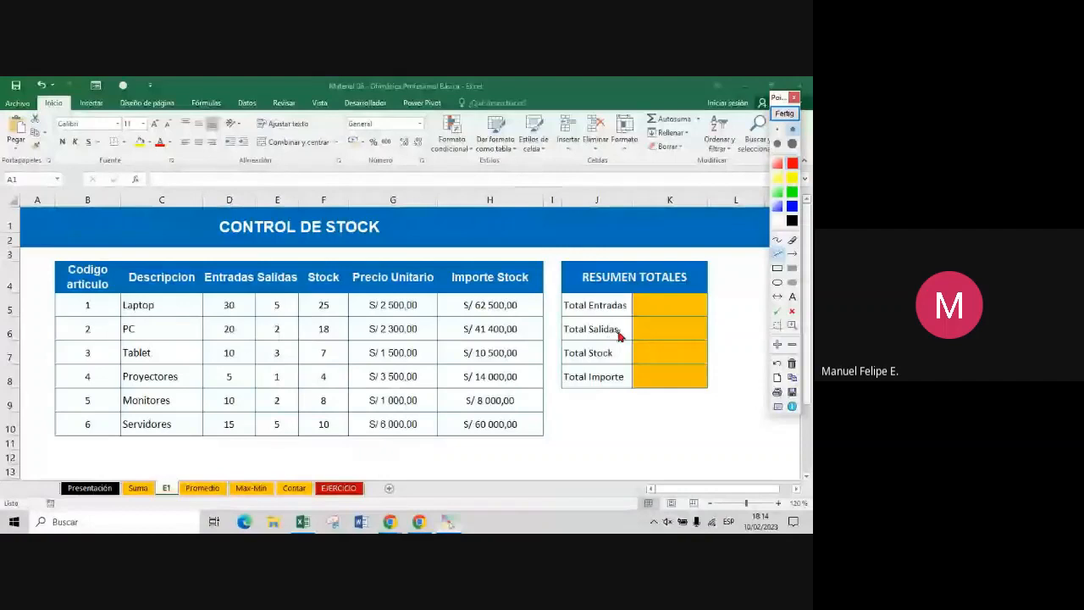
# Frame K5 and the Entradas values D5:D10 in blue, point three blue arrows at the Entradas values, and close the annotations
pyautogui.click(778, 269)
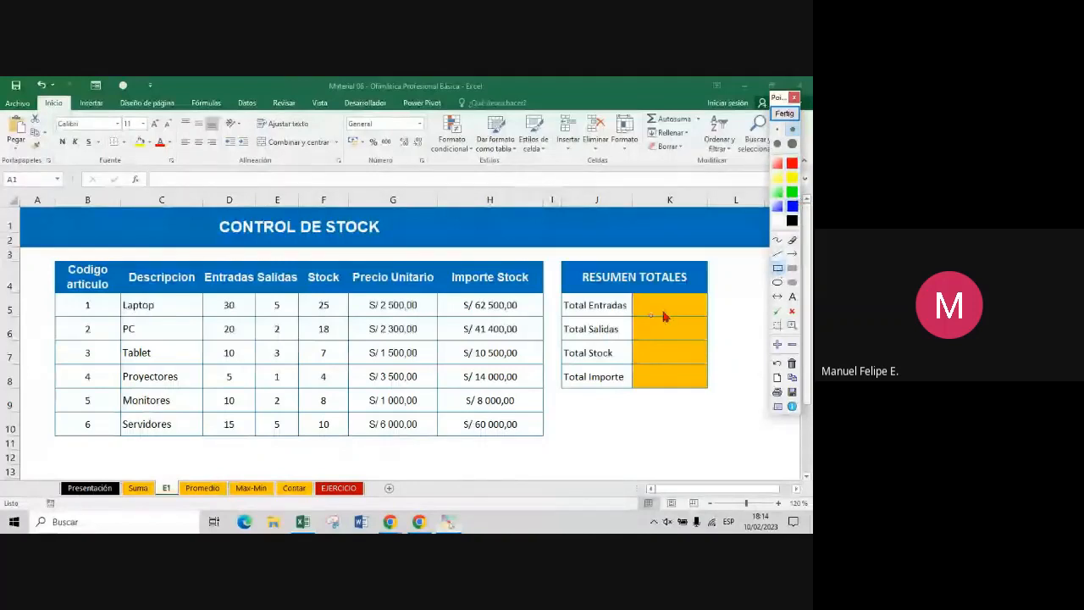
pyautogui.moveTo(628, 293); pyautogui.dragTo(707, 317)
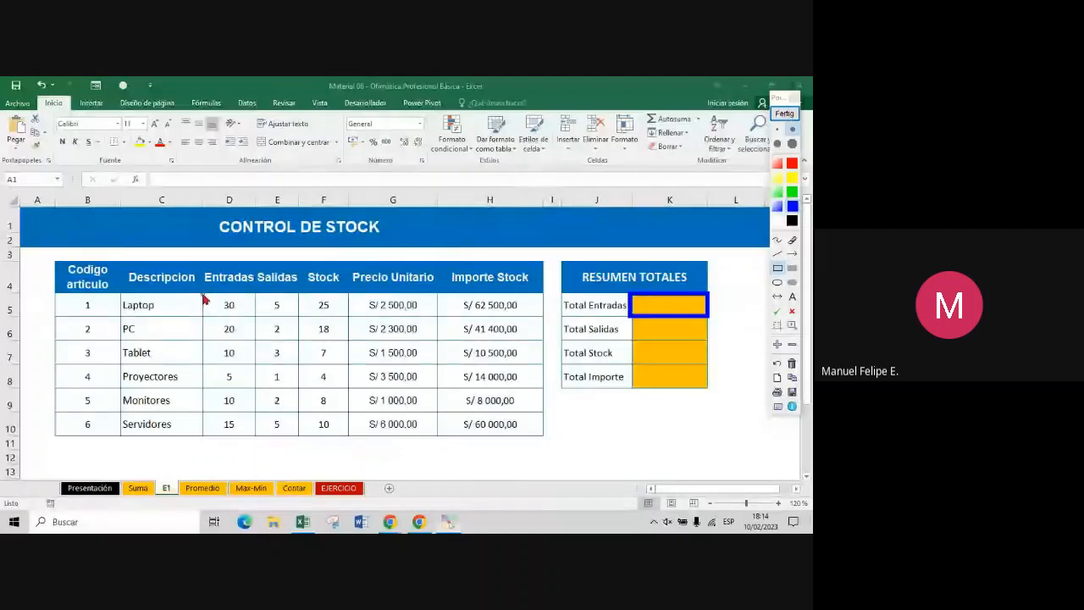
pyautogui.moveTo(202, 294); pyautogui.dragTo(257, 437)
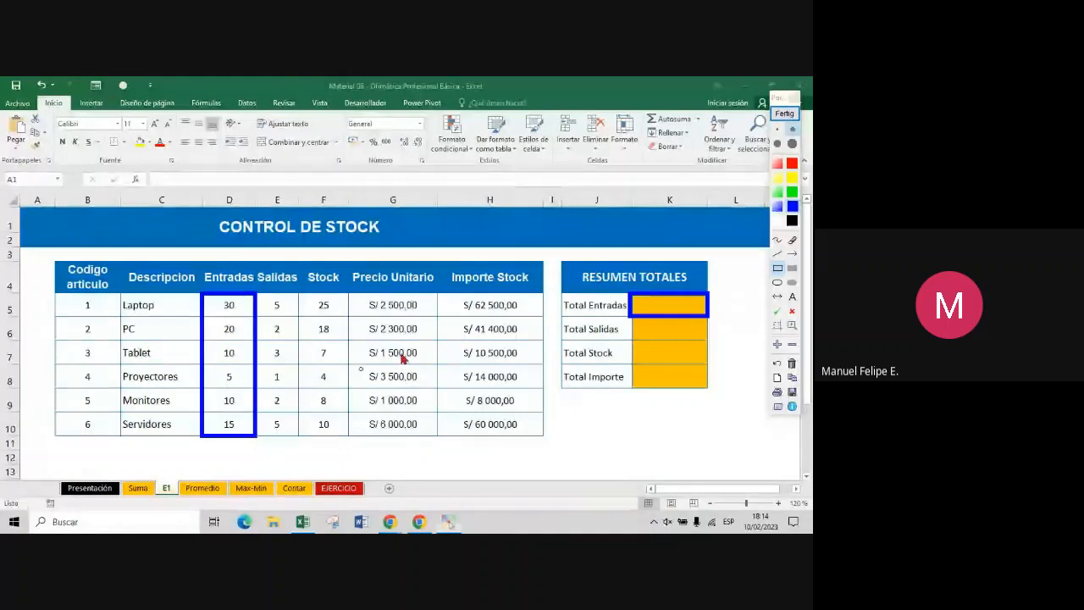
pyautogui.click(791, 254)
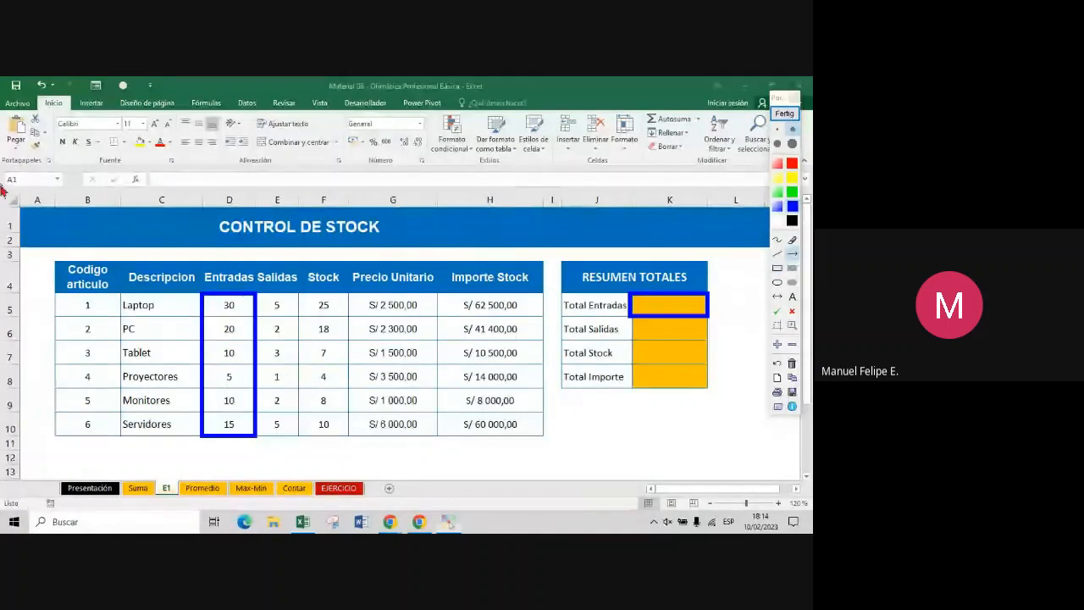
pyautogui.moveTo(2, 185); pyautogui.dragTo(188, 362)
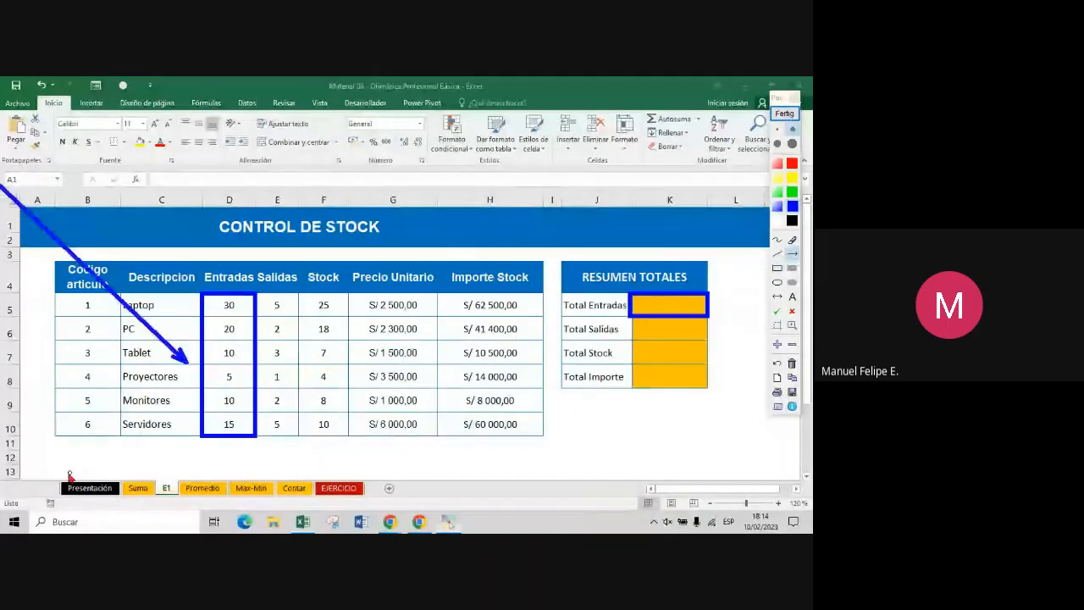
pyautogui.moveTo(57, 475); pyautogui.dragTo(205, 383)
pyautogui.moveTo(423, 464); pyautogui.dragTo(266, 335)
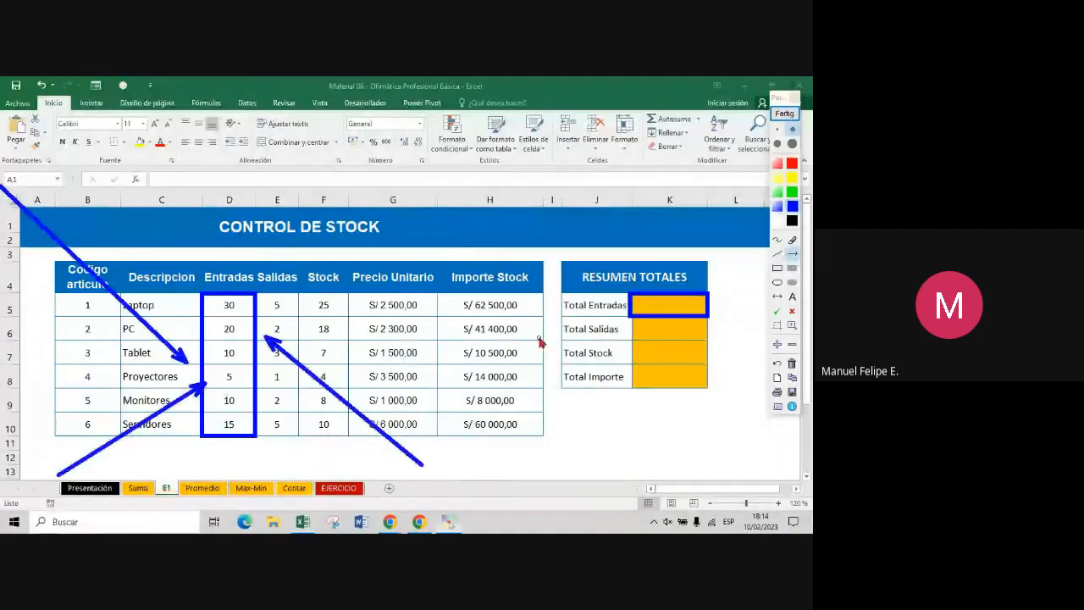
pyautogui.click(785, 114)
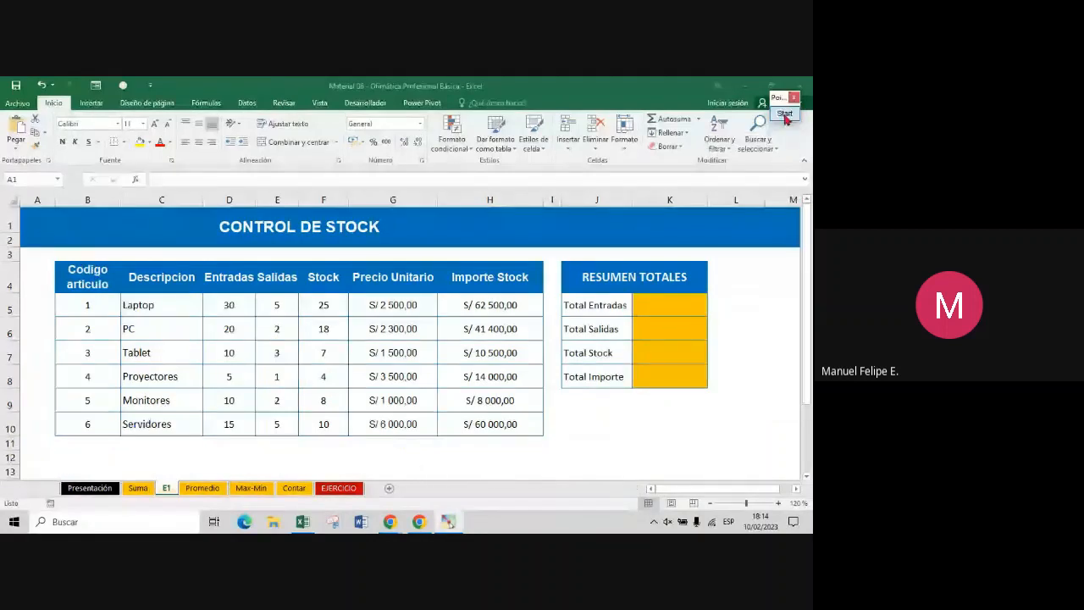
# Total the Entradas values in cell K5 with =SUMA(D5:D10)
pyautogui.click(663, 304)
pyautogui.write('=')
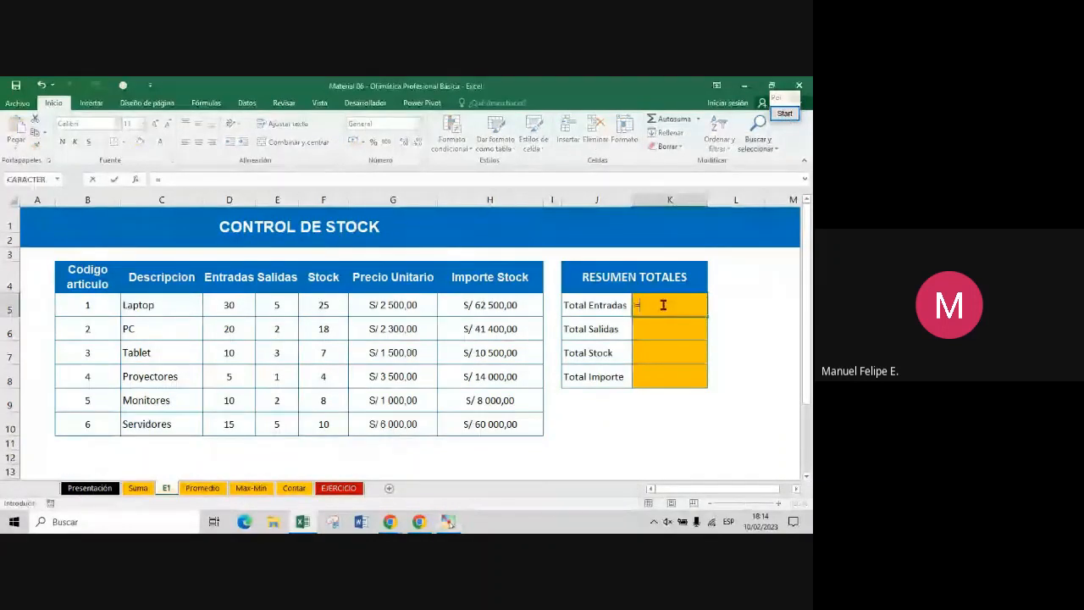
pyautogui.write('SUMA(')
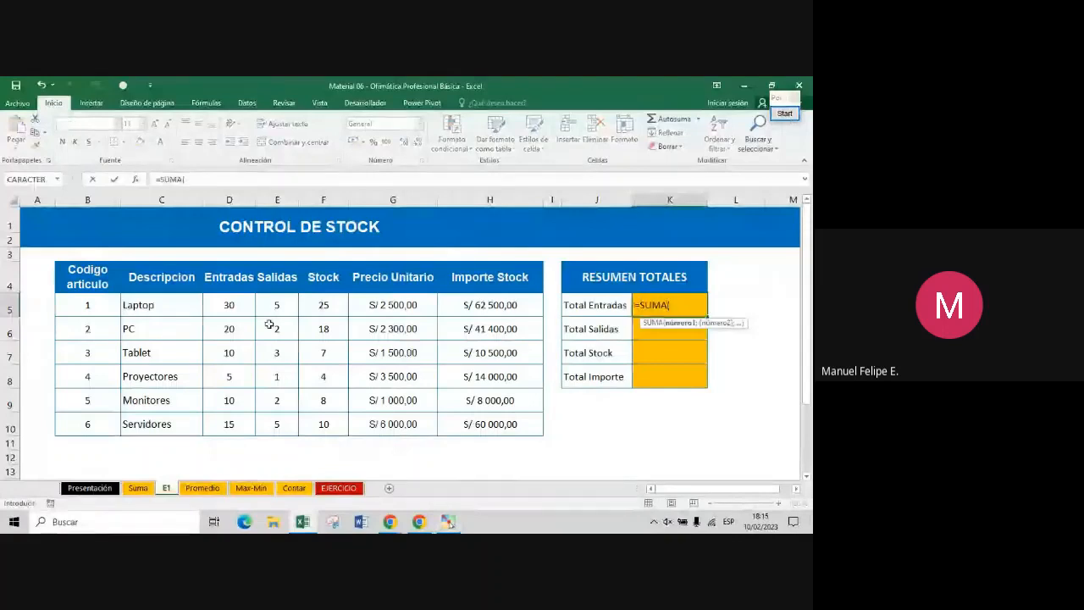
pyautogui.moveTo(229, 305); pyautogui.dragTo(249, 421)
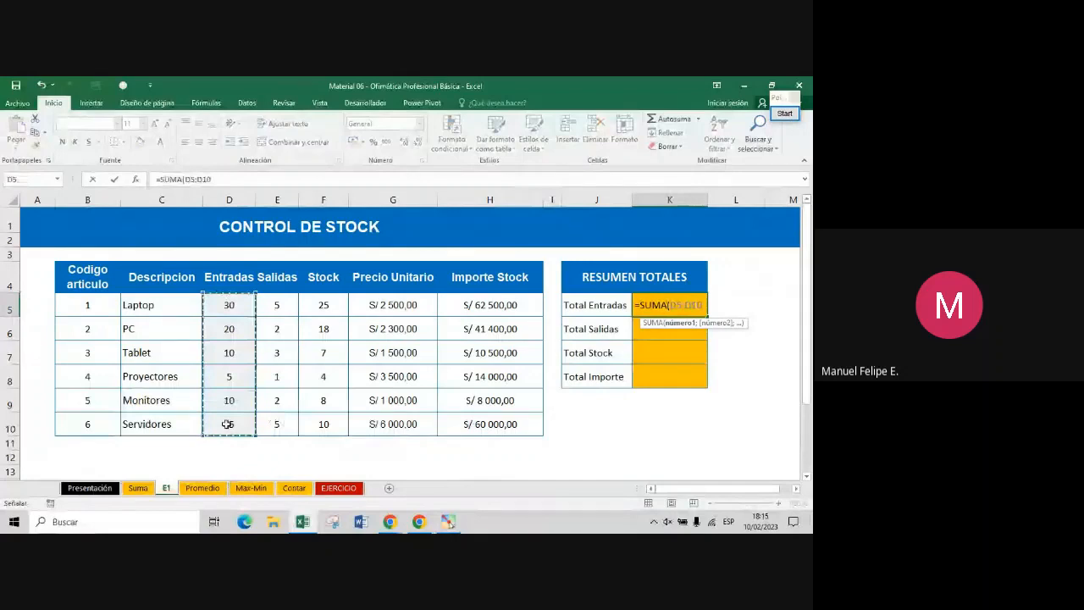
pyautogui.press('Return')
pyautogui.press('Up')
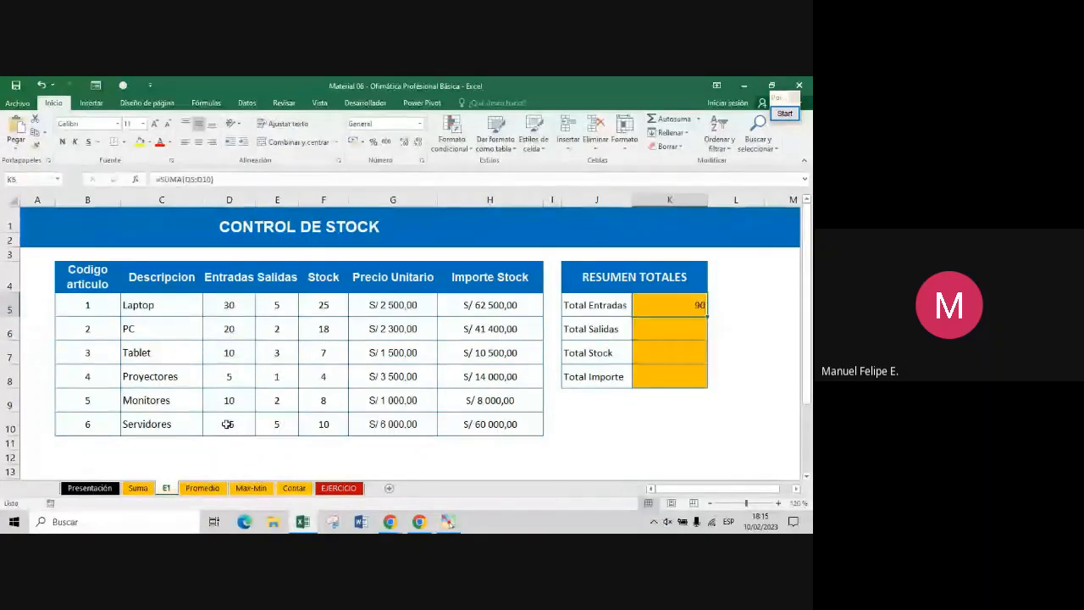
pyautogui.press('Down')
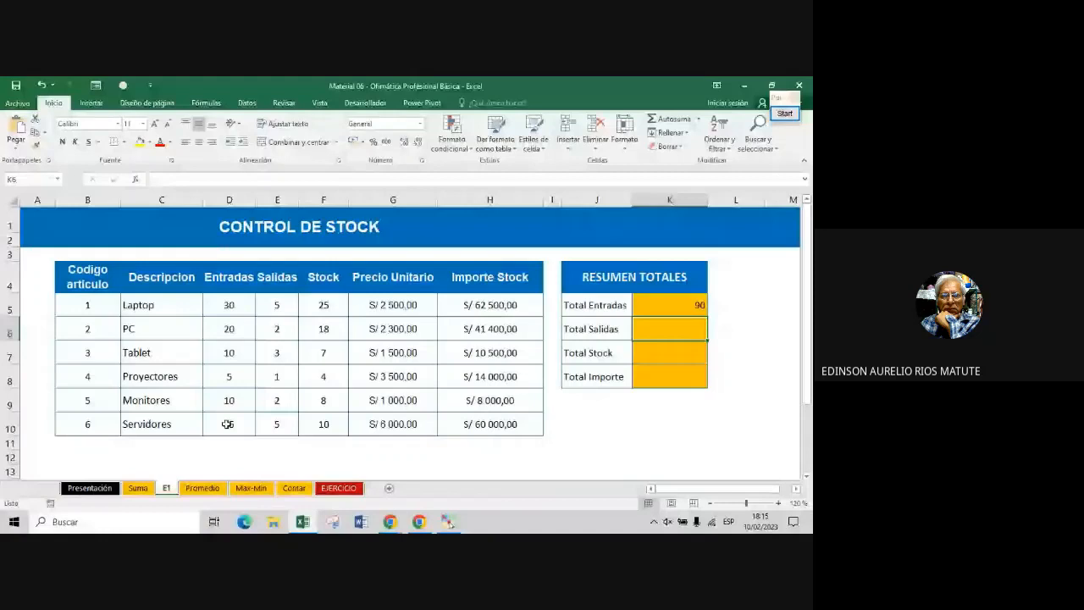
# Select the Salidas values E5:E10 to show the range for Total Salidas
pyautogui.click(287, 306)
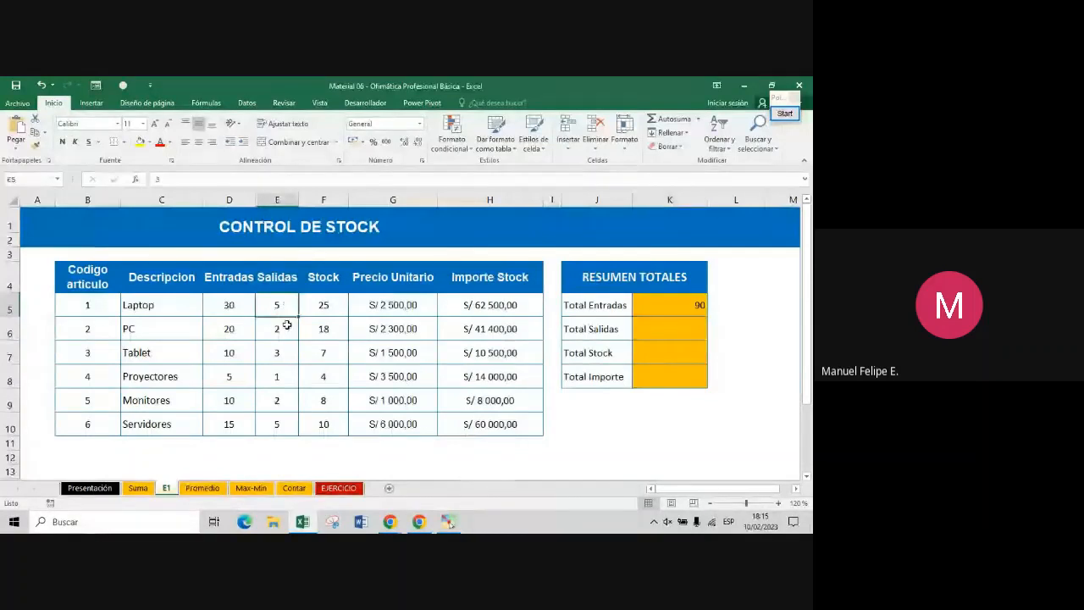
pyautogui.hotkey('ctrl', 'shift', 'Down')
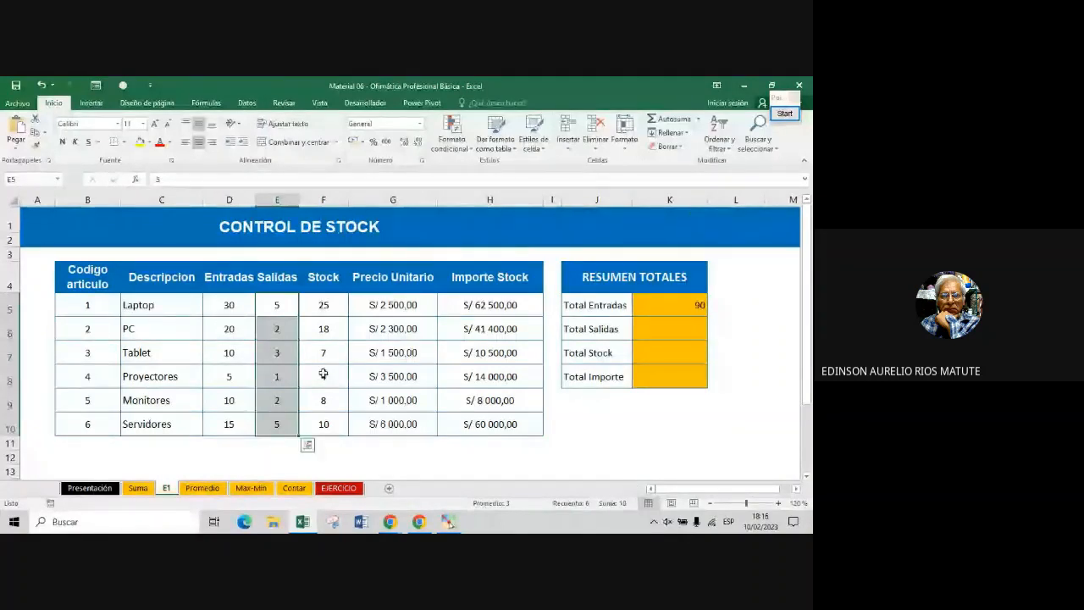
pyautogui.rightClick(288, 432)
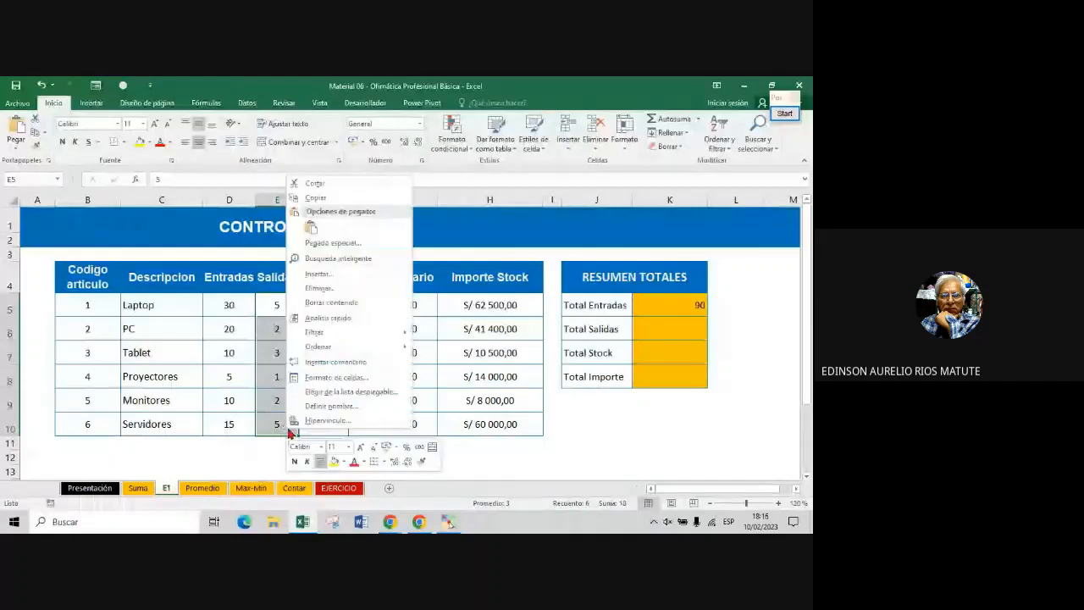
pyautogui.press('Escape')
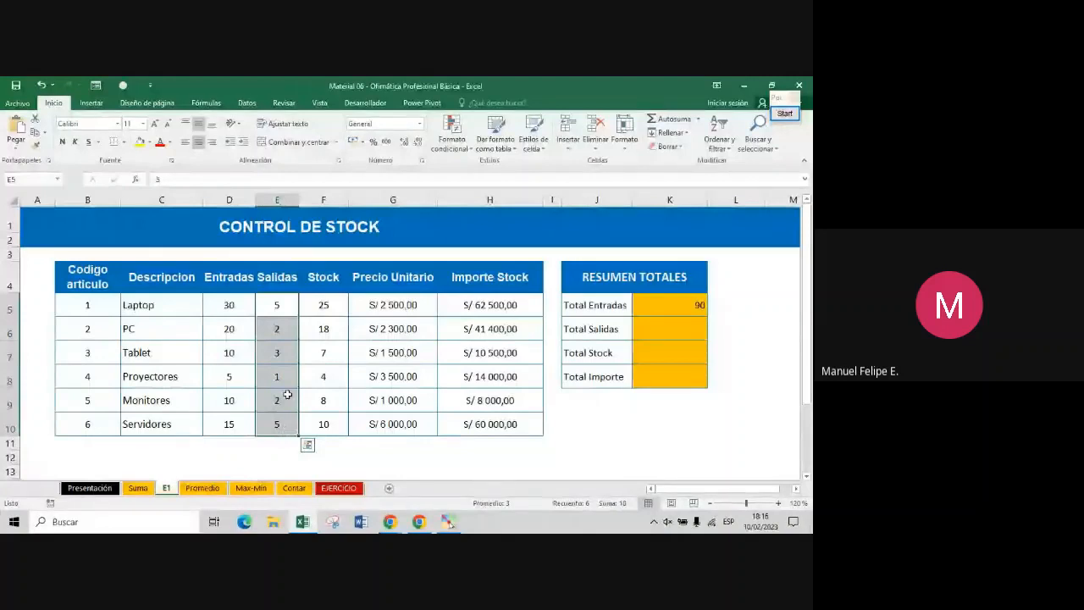
pyautogui.click(277, 442)
pyautogui.write('=')
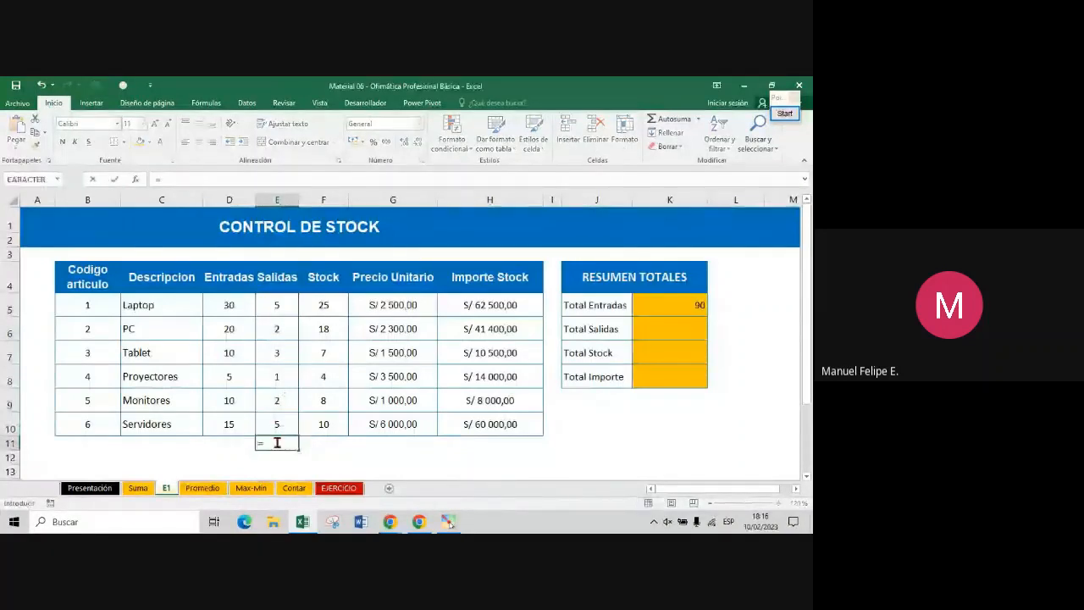
pyautogui.moveTo(277, 424); pyautogui.dragTo(276, 304)
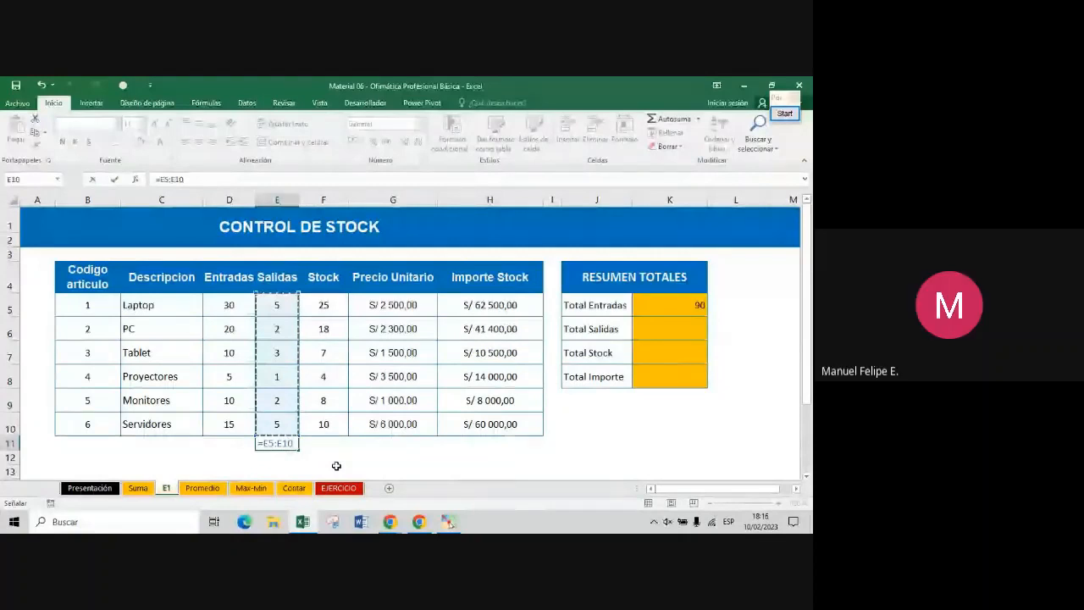
pyautogui.press('Escape')
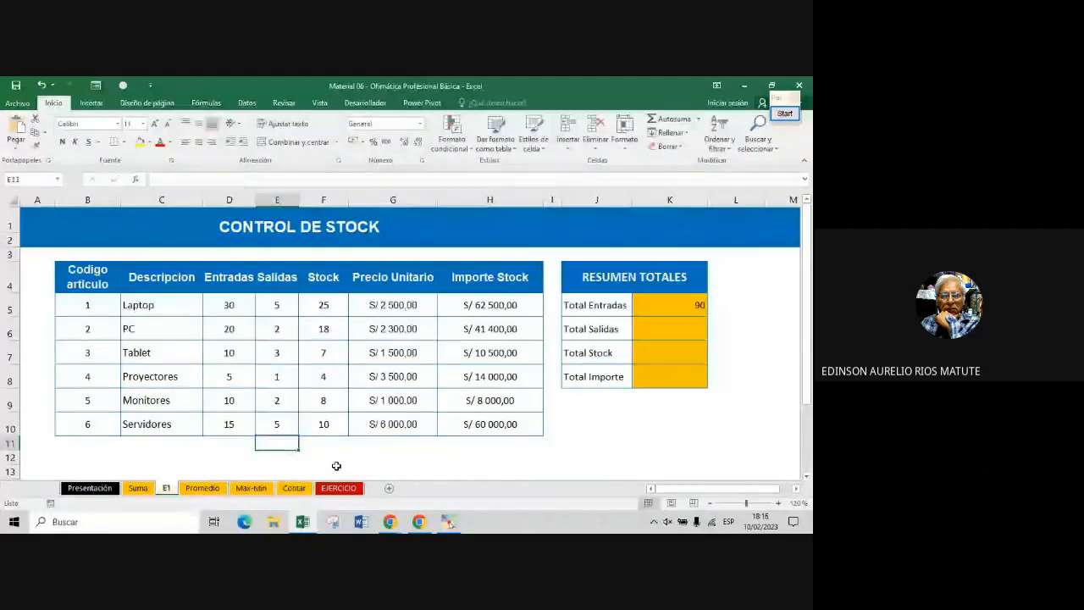
pyautogui.press('Right')
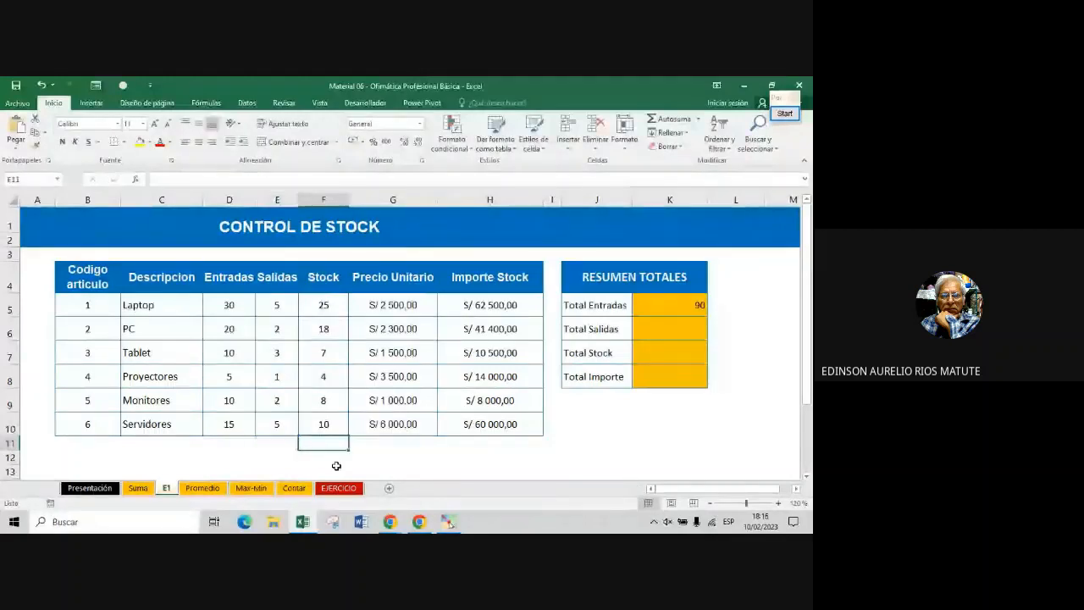
pyautogui.press('Left')
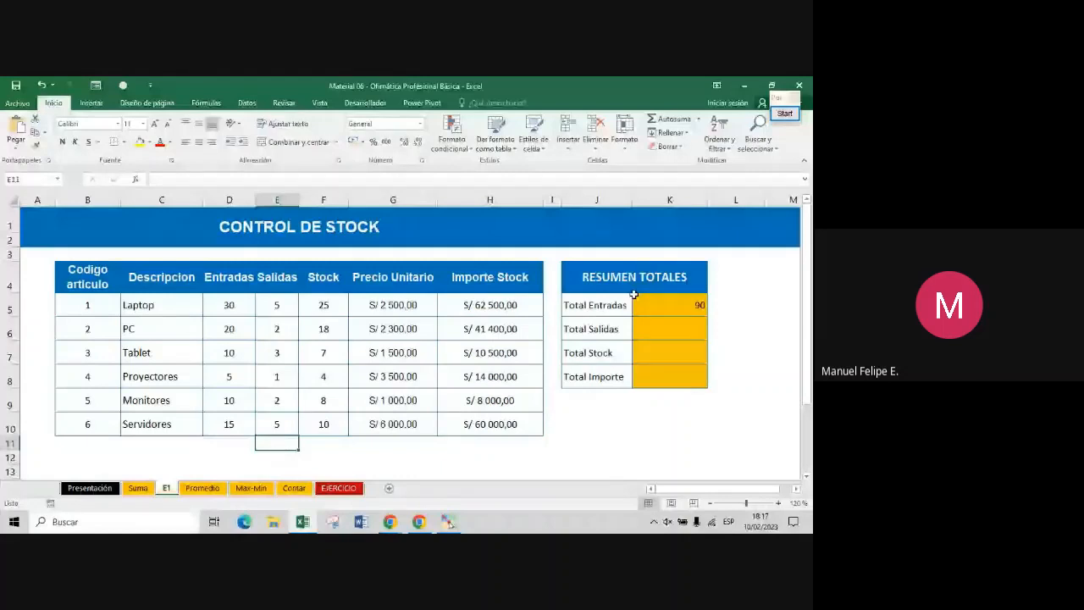
# Total the Salidas values in K6 and the Stock values in K7, using =SUMA(F5:F10) for the Stock total
pyautogui.click(671, 330)
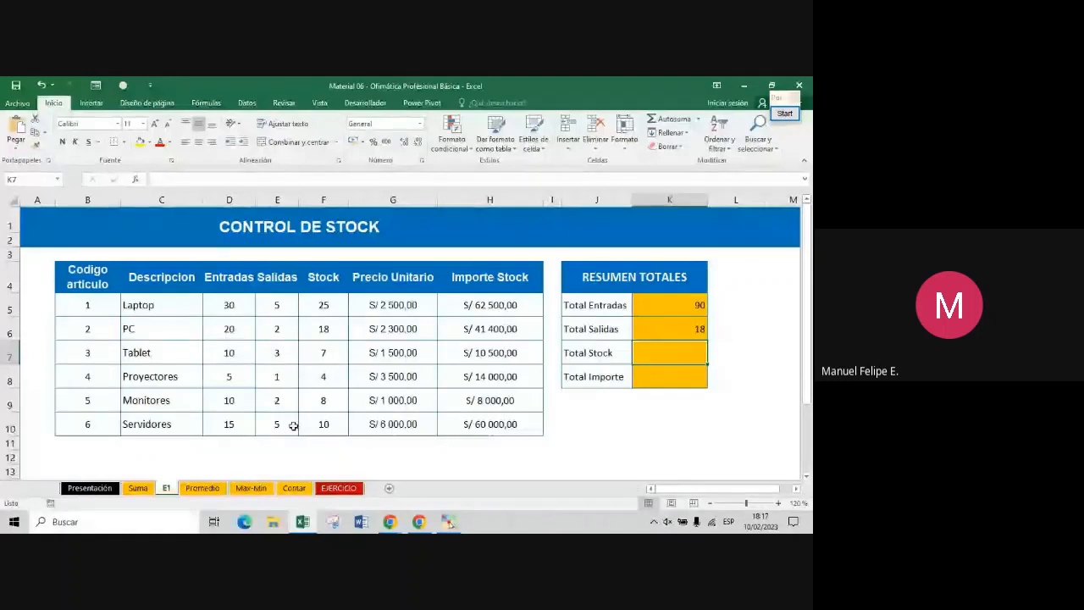
pyautogui.write('=')
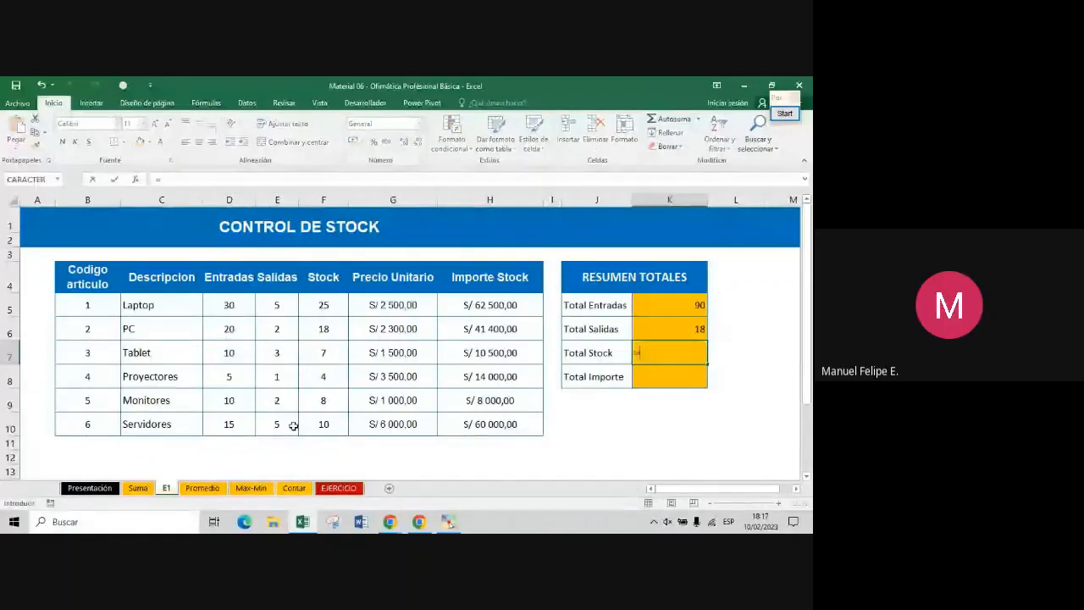
pyautogui.write('SU')
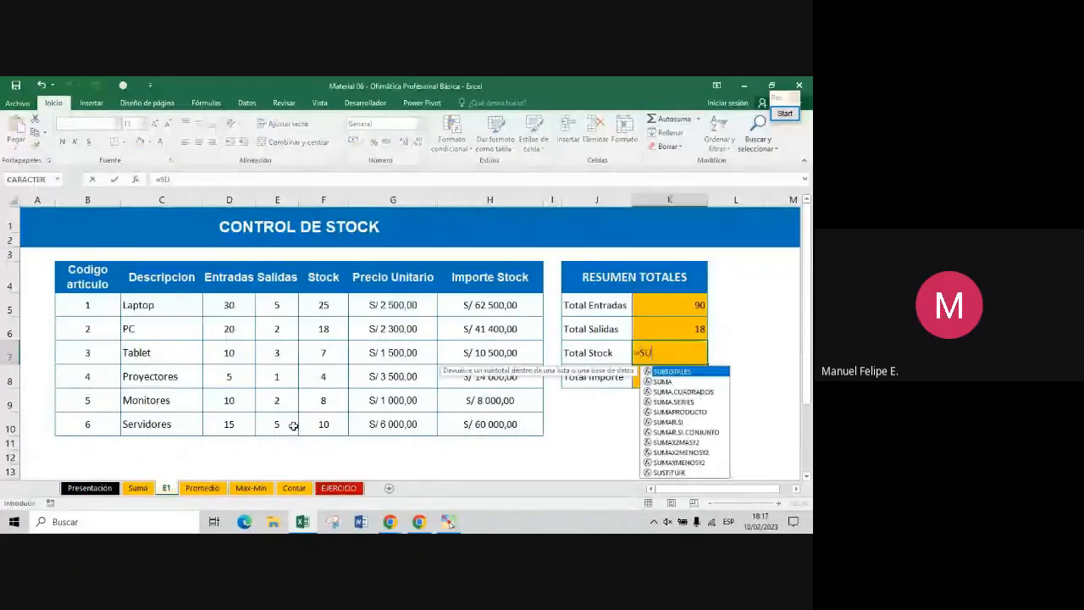
pyautogui.write('MA(')
pyautogui.moveTo(323, 305); pyautogui.dragTo(319, 413)
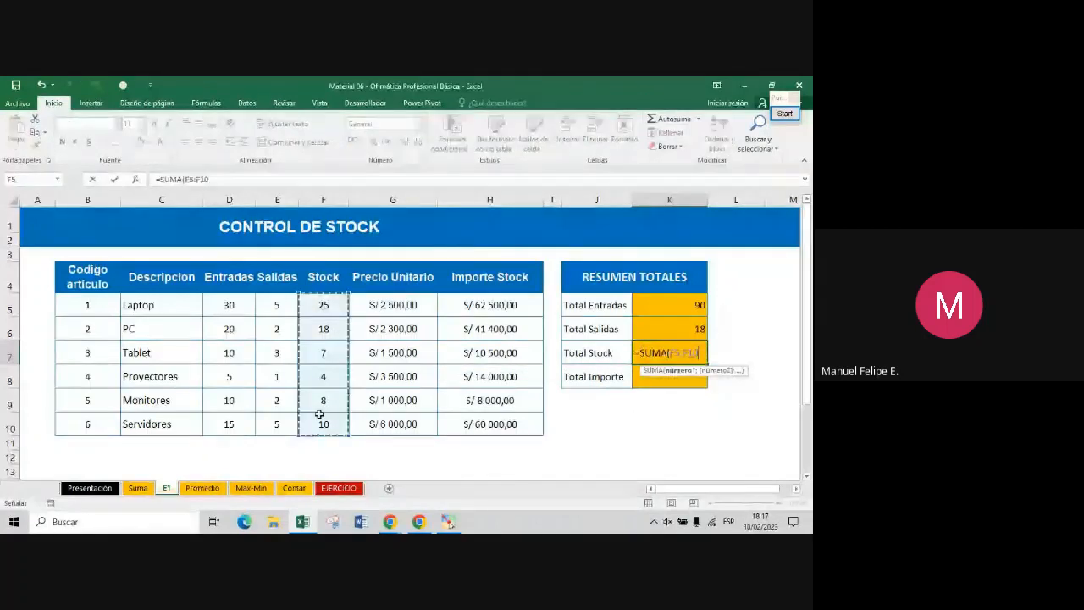
pyautogui.press('Return')
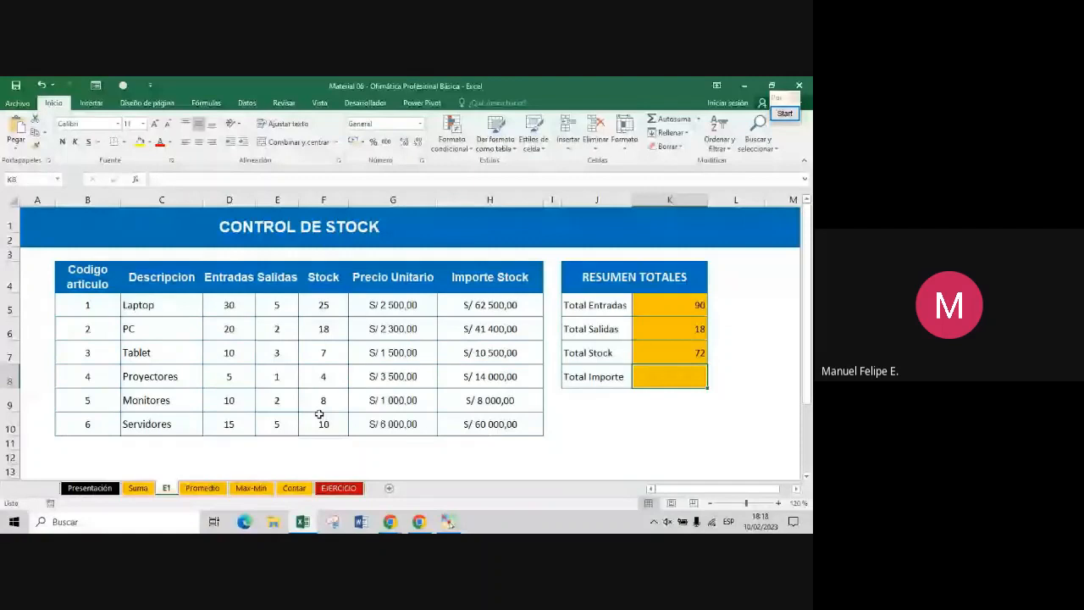
# Total the Importe Stock values with the SUMA function in the Total Importe cell K8
pyautogui.write('=T')
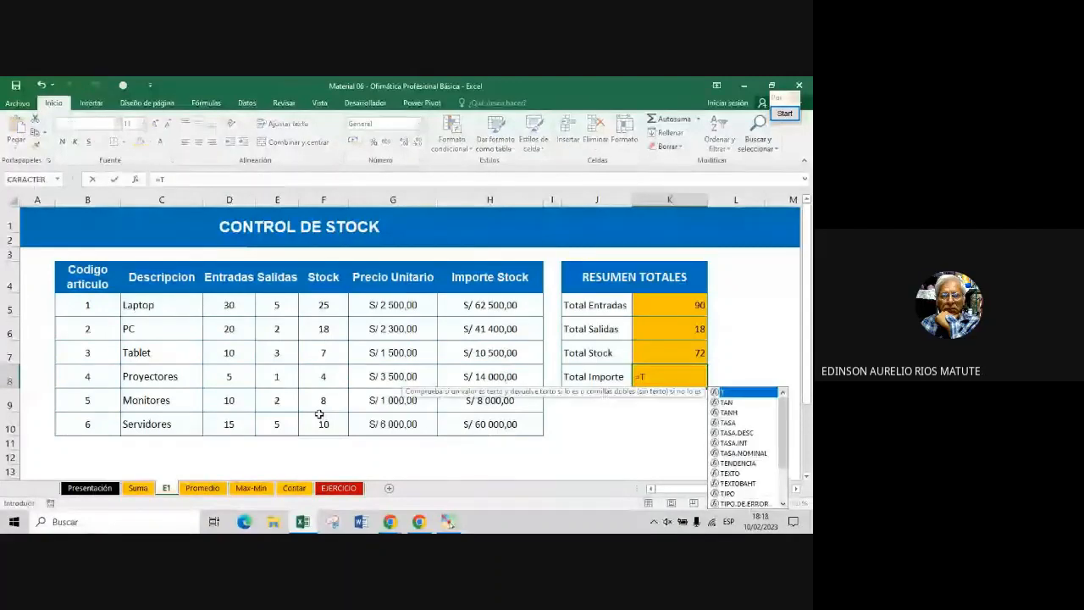
pyautogui.press('BackSpace')
pyautogui.write('SUMA(')
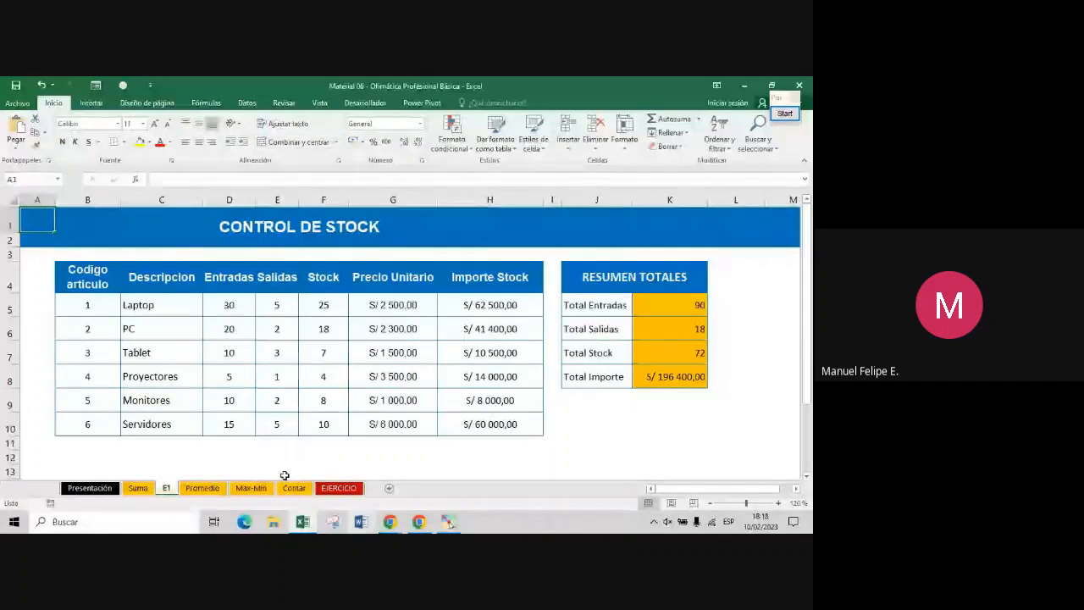
# Open the Promedio sheet, point three red annotation arrows at its tab, and close the screen annotations
pyautogui.click(204, 489)
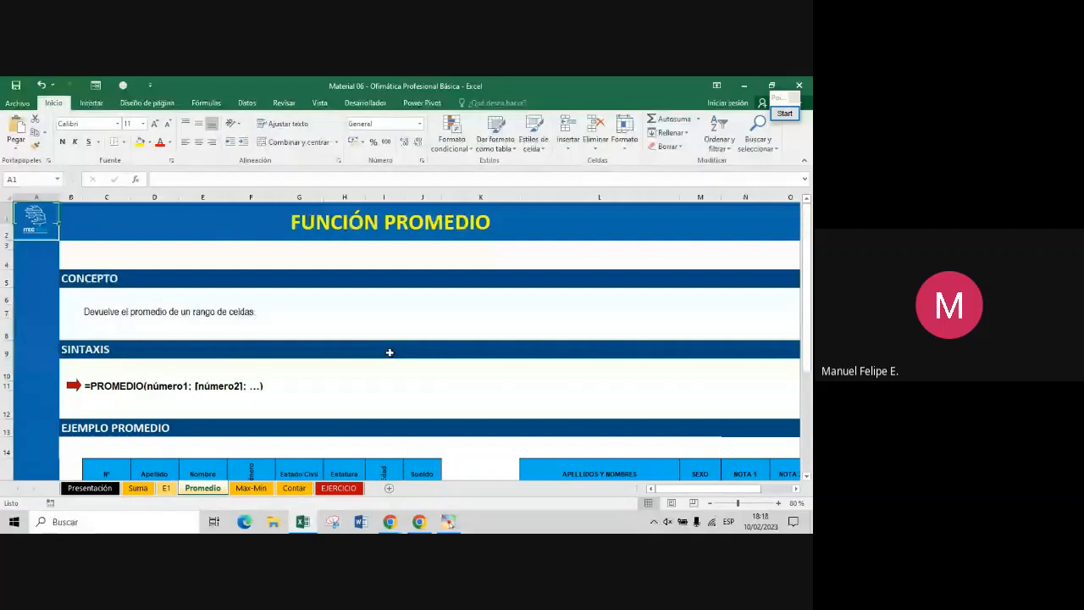
pyautogui.press('Down')
pyautogui.click(785, 113)
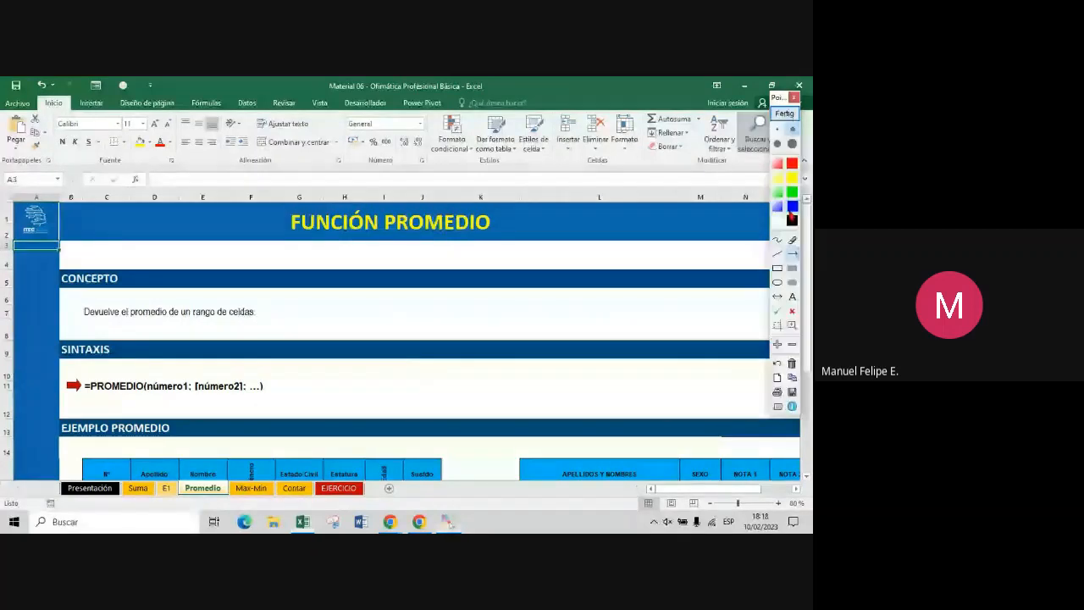
pyautogui.moveTo(540, 160); pyautogui.dragTo(225, 474)
pyautogui.moveTo(140, 133); pyautogui.dragTo(196, 473)
pyautogui.moveTo(59, 299); pyautogui.dragTo(190, 453)
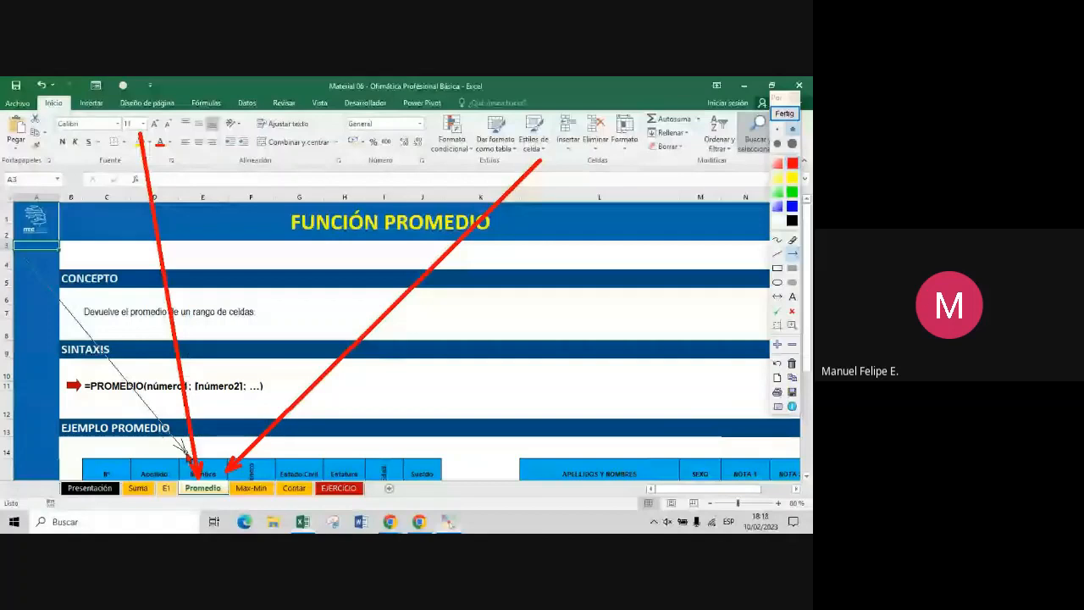
pyautogui.moveTo(188, 457); pyautogui.dragTo(188, 475)
pyautogui.click(779, 115)
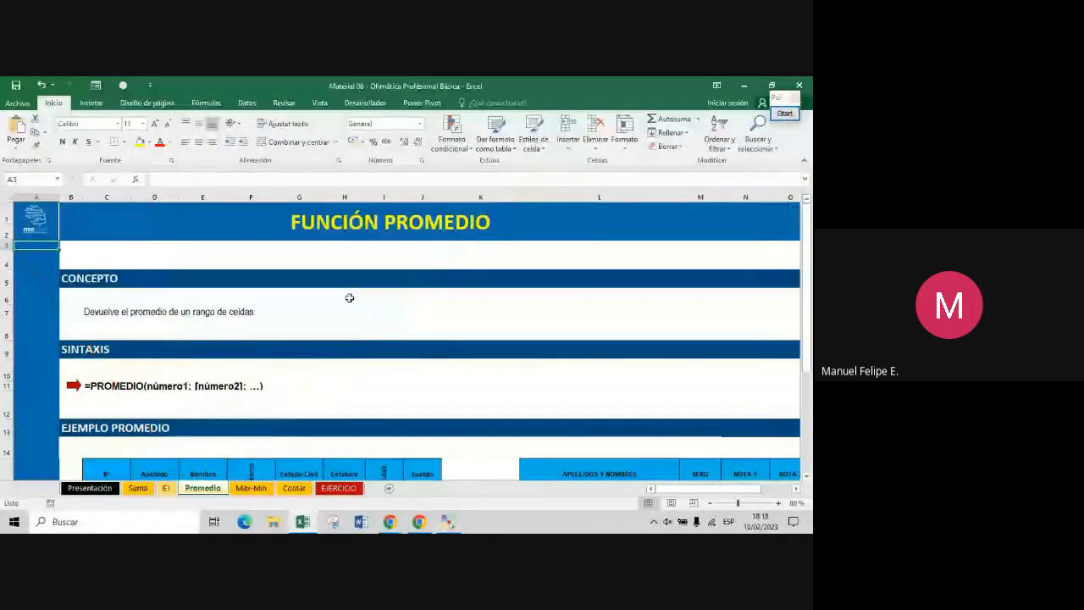
# Look through the Promedio sheet's concept, syntax and example tables
pyautogui.press('Down')
pyautogui.press('Down')
pyautogui.press('Down')
pyautogui.press('Down')
pyautogui.press('Down')
pyautogui.press('Down')
pyautogui.press('Down')
pyautogui.press('Down')
pyautogui.press('Down')
pyautogui.press('Down')
pyautogui.press('Down')
pyautogui.press('Down')
pyautogui.press('Down')
pyautogui.press('Down')
pyautogui.press('Down')
pyautogui.press('Down')
pyautogui.press('Down')
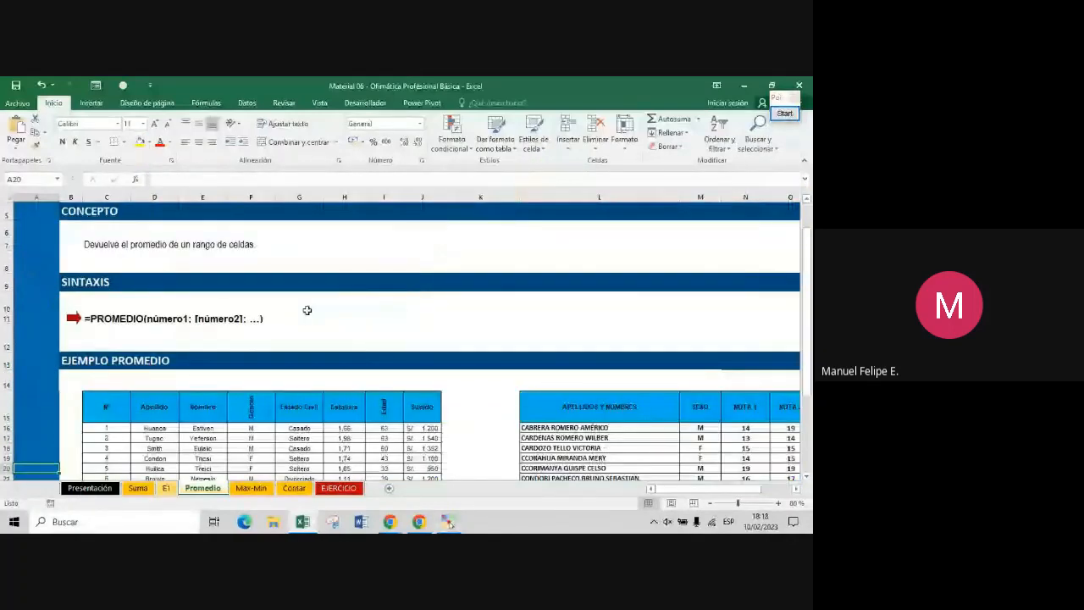
pyautogui.press('Down')
pyautogui.press('Down')
pyautogui.press('Down')
pyautogui.press('Down')
pyautogui.press('Down')
pyautogui.press('Down')
pyautogui.press('Down')
pyautogui.press('Down')
pyautogui.press('Down')
pyautogui.press('Down')
pyautogui.press('Down')
pyautogui.press('Down')
pyautogui.press('Down')
pyautogui.press('Down')
pyautogui.press('Down')
pyautogui.press('Right')
pyautogui.press('Right')
pyautogui.press('Right')
pyautogui.press('Right')
pyautogui.press('Right')
pyautogui.press('Right')
pyautogui.press('Right')
pyautogui.press('Right')
pyautogui.press('Right')
pyautogui.press('Right')
pyautogui.press('Right')
pyautogui.press('Right')
pyautogui.press('Right')
pyautogui.press('Right')
pyautogui.press('Right')
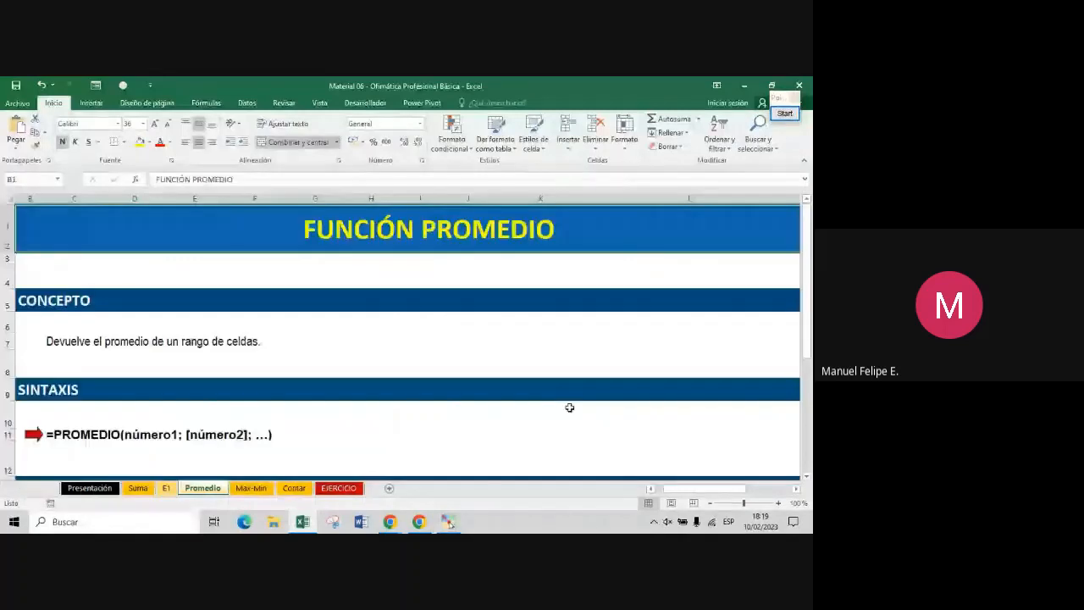
# Review the PROMEDIO concept text in C7 and the function syntax in C11
pyautogui.press('Left')
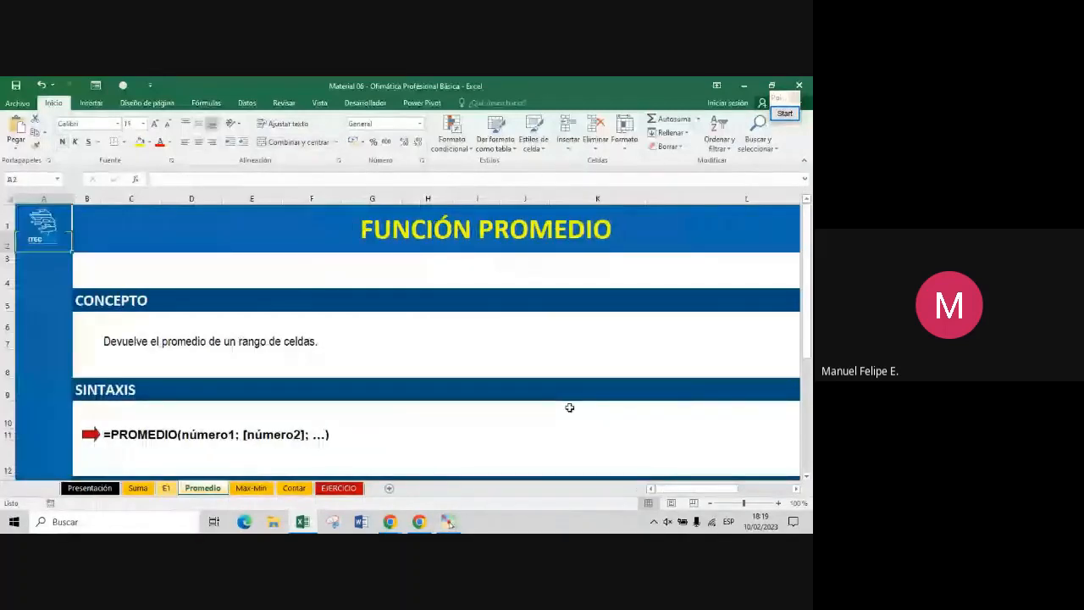
pyautogui.press('Down')
pyautogui.press('Down')
pyautogui.press('Down')
pyautogui.press('Down')
pyautogui.press('Down')
pyautogui.press('Right')
pyautogui.press('Right')
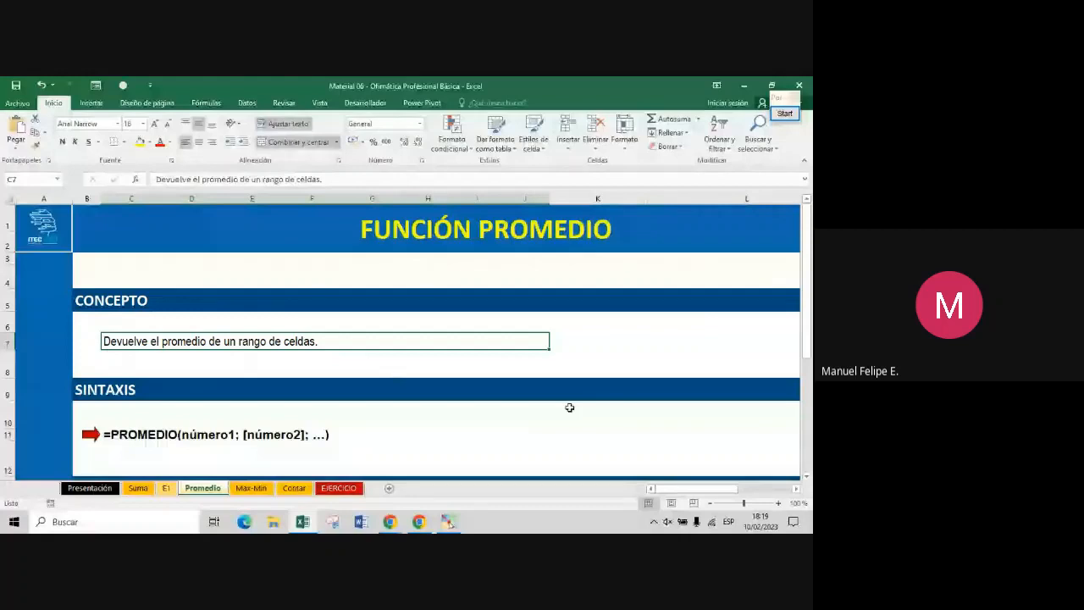
pyautogui.hotkey('ctrl', 'Down')
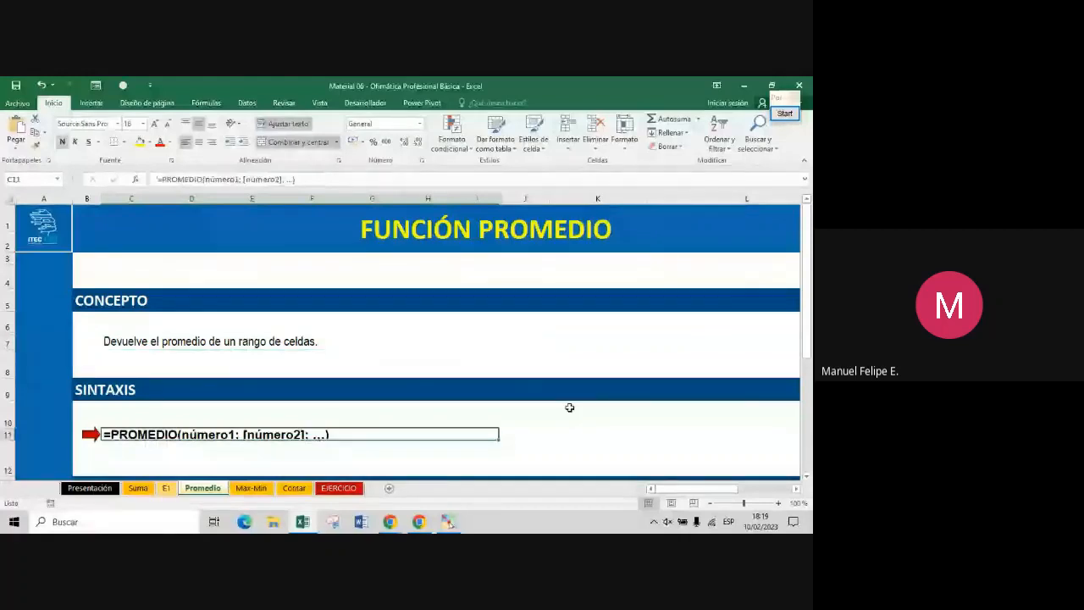
# Examine the EJEMPLO PROMEDIO tables and return to the syntax cell C11
pyautogui.press('Down')
pyautogui.press('Down')
pyautogui.press('Down')
pyautogui.press('Down')
pyautogui.press('Down')
pyautogui.press('Down')
pyautogui.press('Down')
pyautogui.press('Down')
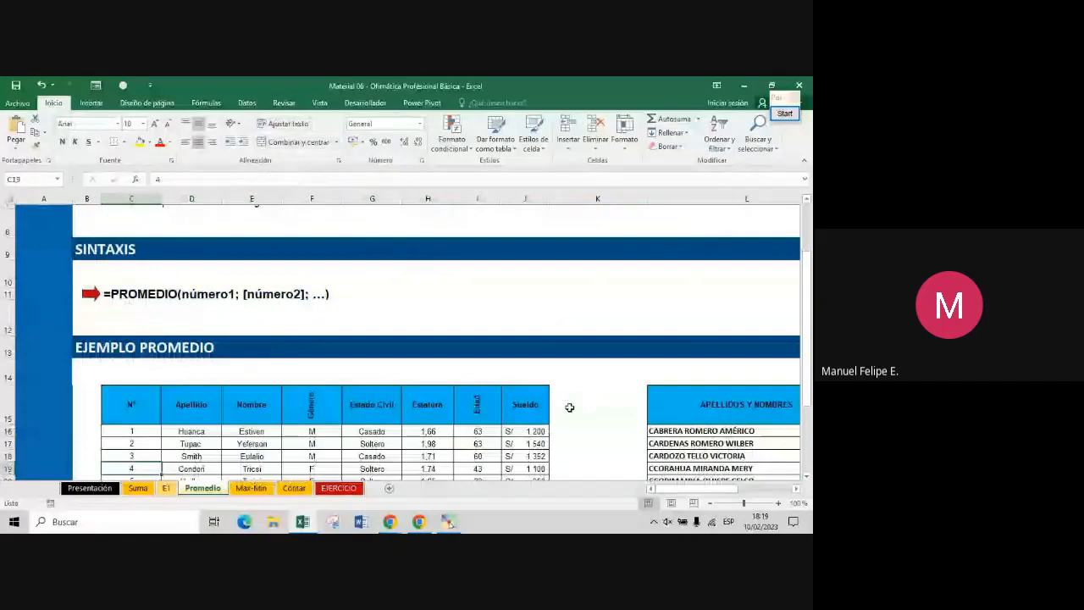
pyautogui.press('Down')
pyautogui.press('Down')
pyautogui.press('Left')
pyautogui.press('Left')
pyautogui.press('Up')
pyautogui.hotkey('ctrl', 'Up')
pyautogui.press('Down')
pyautogui.press('Right')
pyautogui.press('Right')
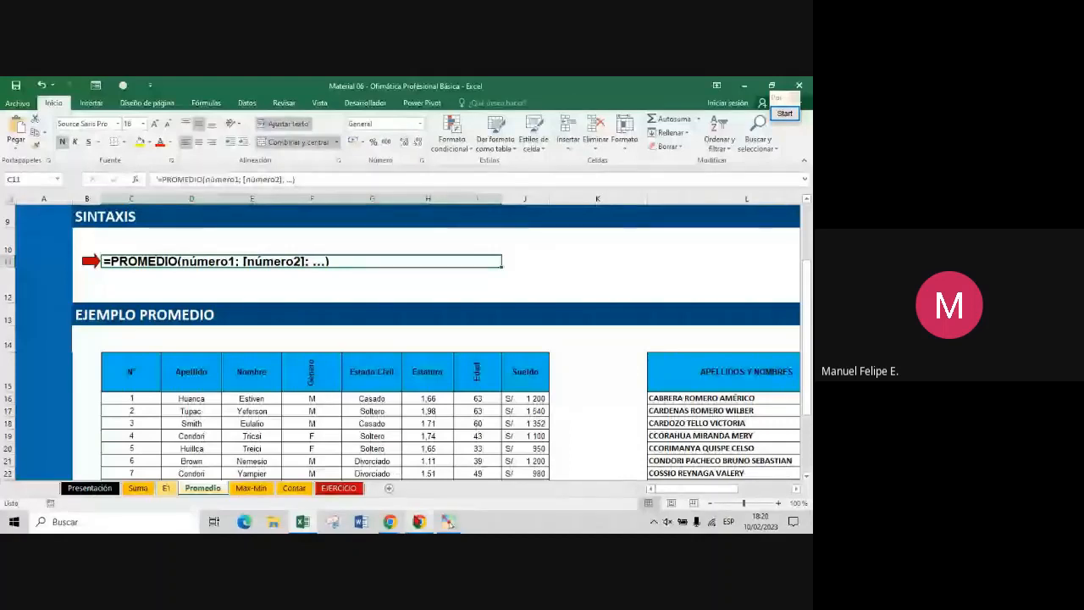
# Switch to the PPT 06 presentation in Chrome and advance from the FUNCIÓN SUMA slide to the FUNCIÓN PROMEDIO slide
pyautogui.moveTo(390, 520)
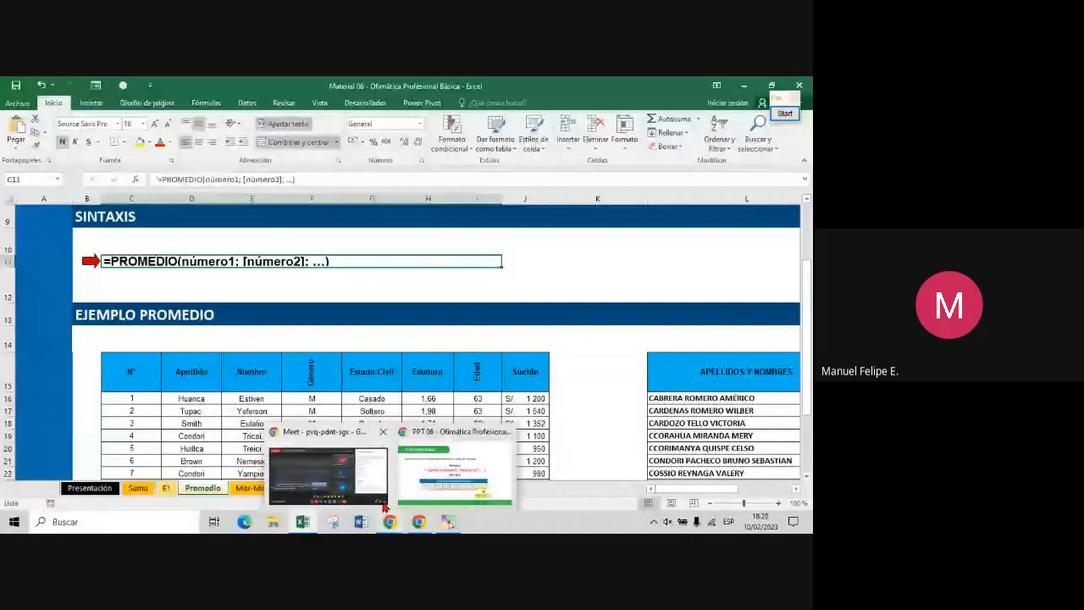
pyautogui.click(455, 470)
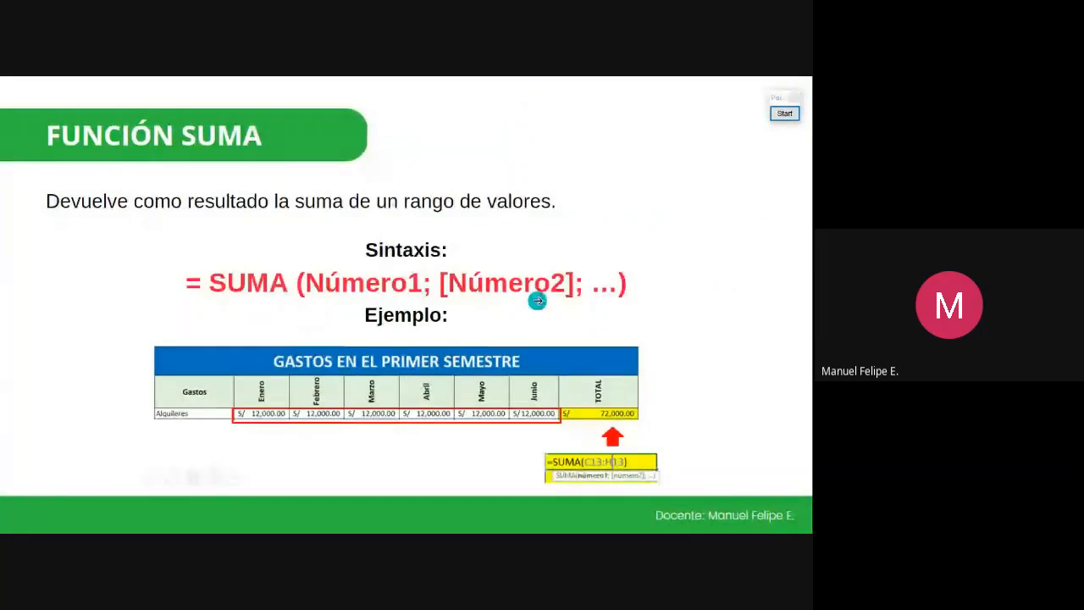
pyautogui.click(584, 307)
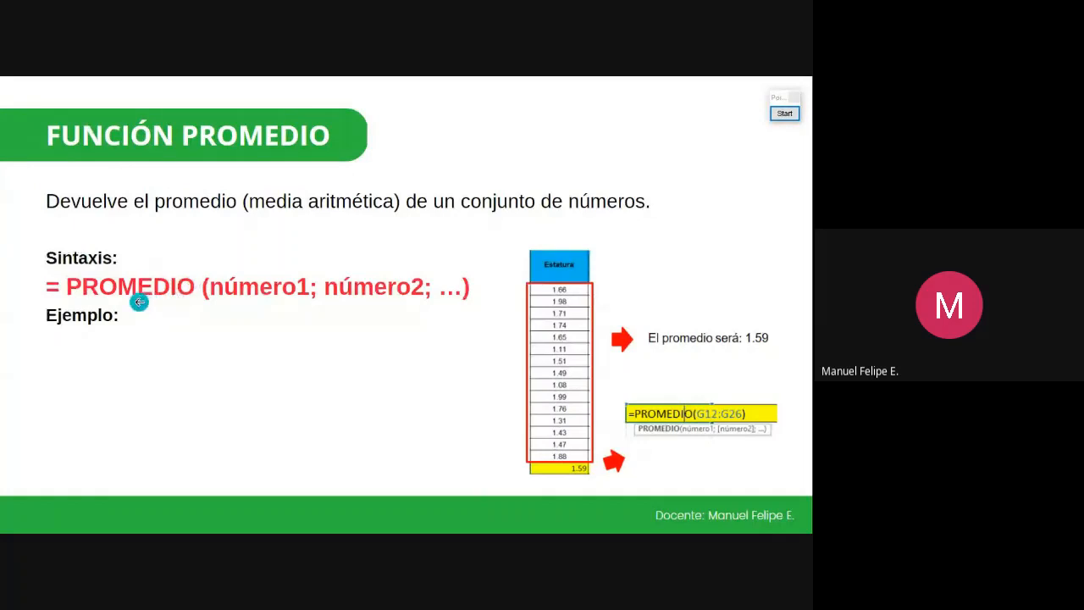
# Compare the FUNCIÓN SUMA and FUNCIÓN PROMEDIO slides, and return to Excel at cell H31 in the PROMEDIO row
pyautogui.press('Left')
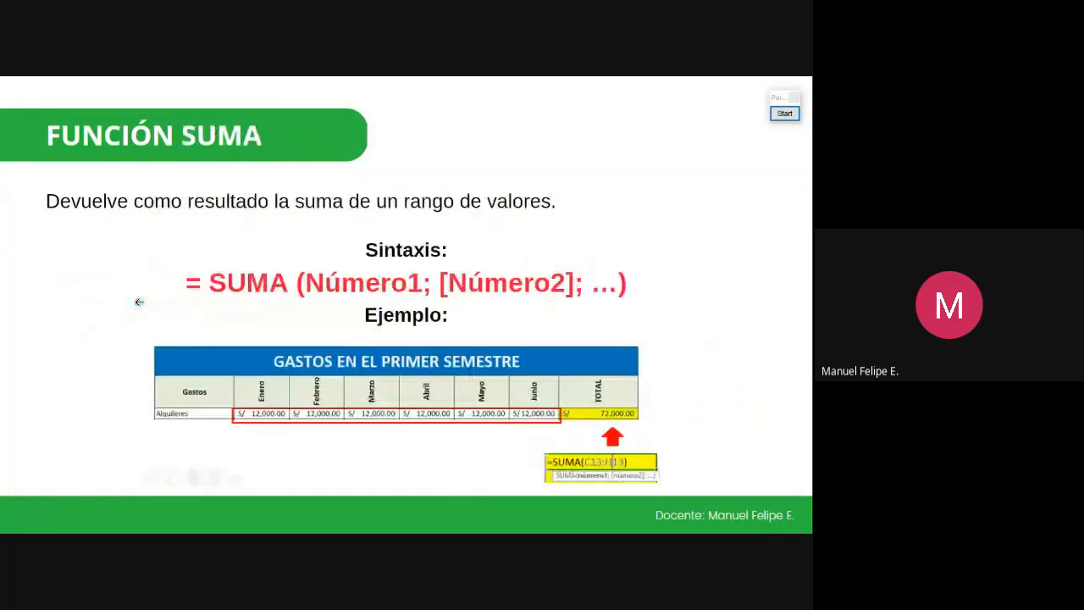
pyautogui.press('Right')
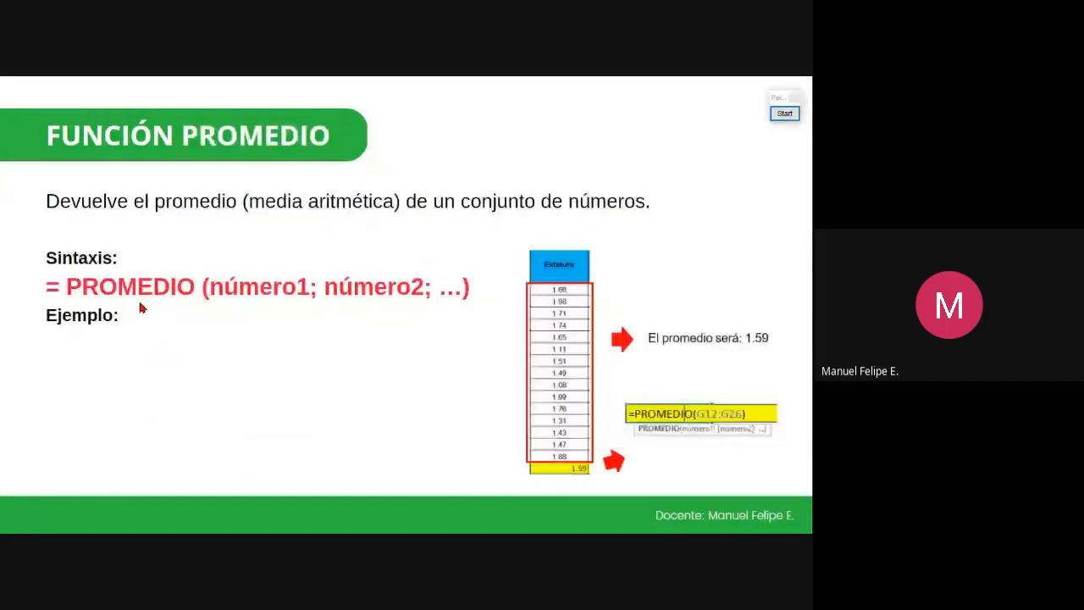
pyautogui.hotkey('alt', 'Tab')
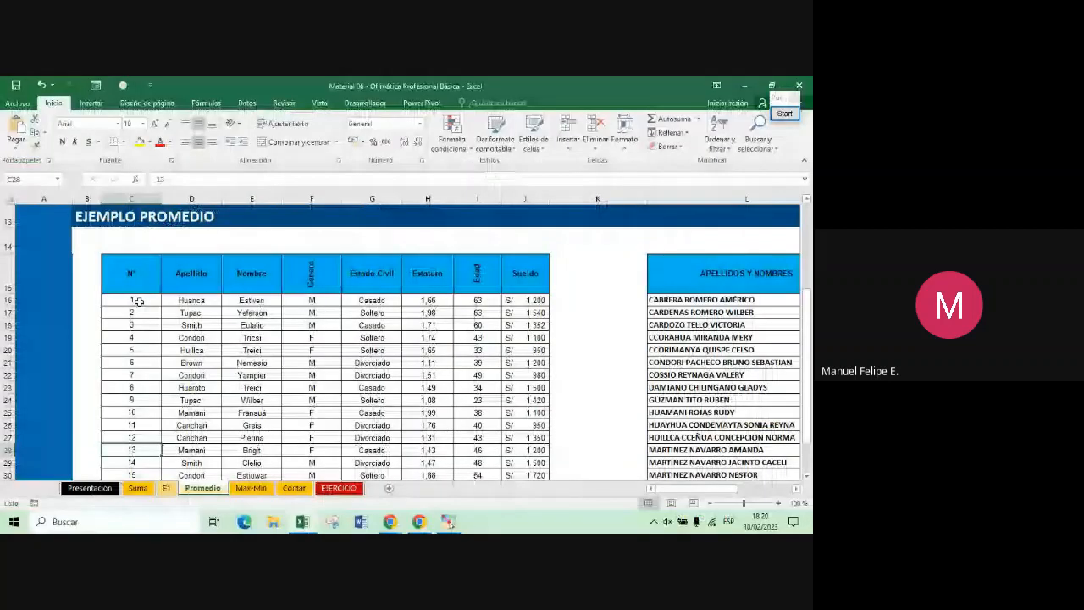
pyautogui.press('Down')
pyautogui.press('Down')
pyautogui.press('Down')
pyautogui.press('Right')
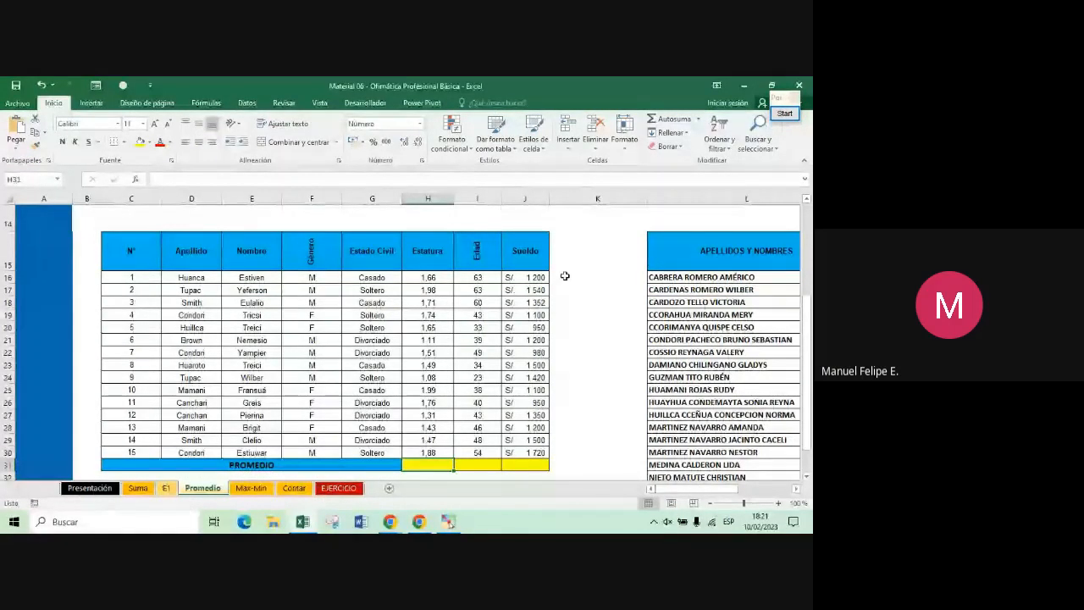
pyautogui.scroll(-1, 809, 342)
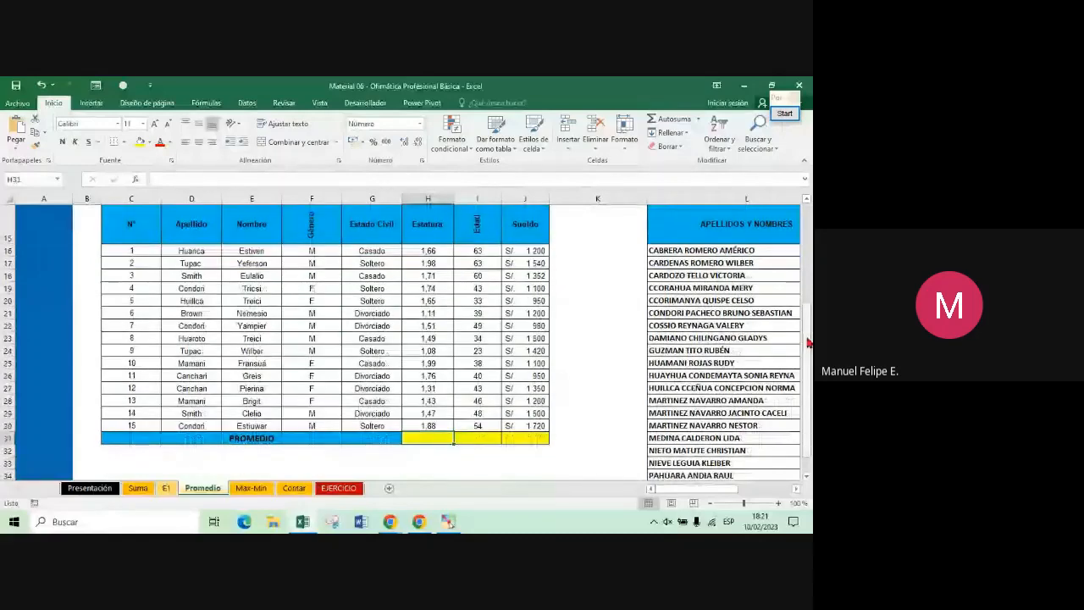
# Annotate the Estatura average cell H31 on screen with a red rectangle and a green check mark
pyautogui.click(784, 112)
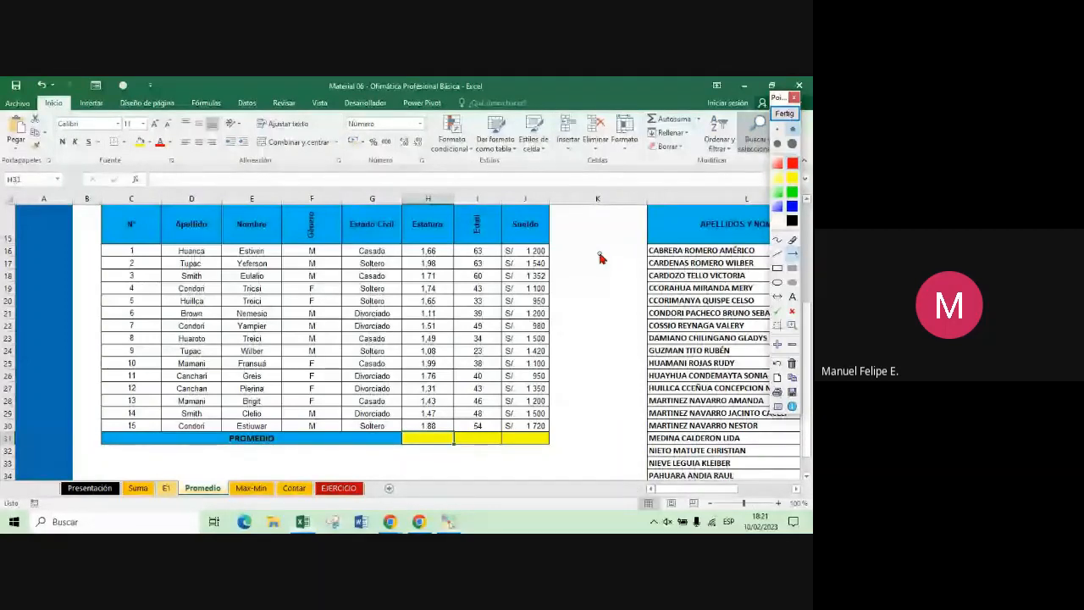
pyautogui.click(777, 268)
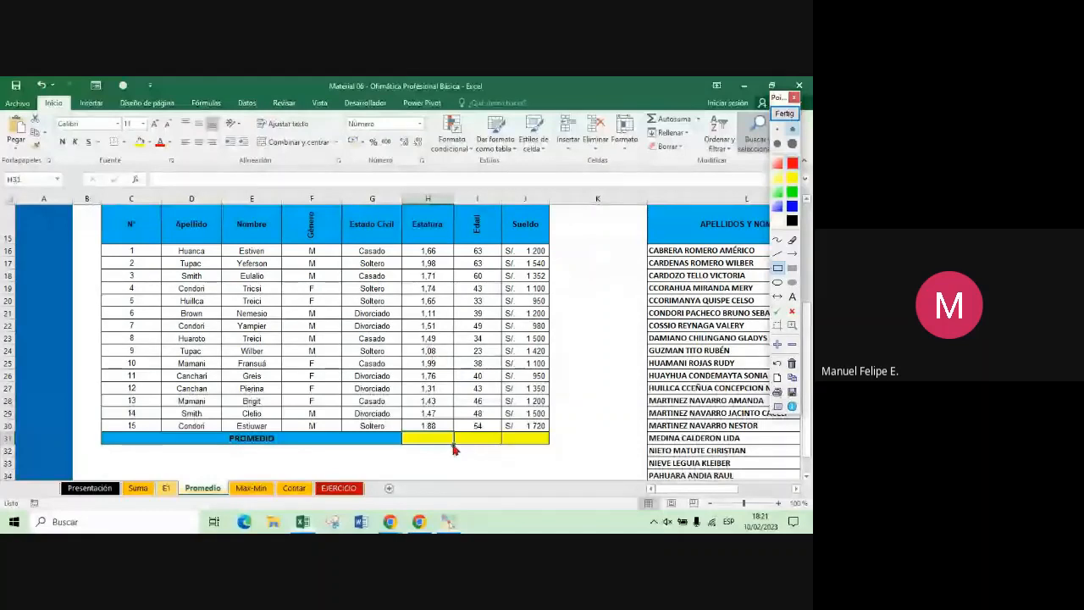
pyautogui.moveTo(455, 447); pyautogui.dragTo(400, 430)
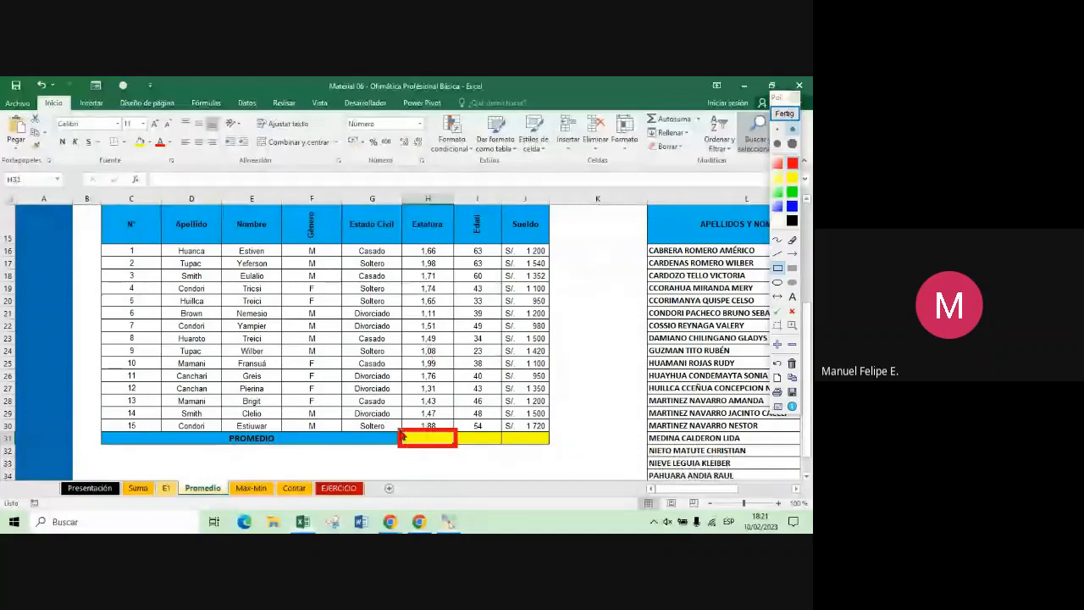
pyautogui.click(777, 312)
pyautogui.click(446, 437)
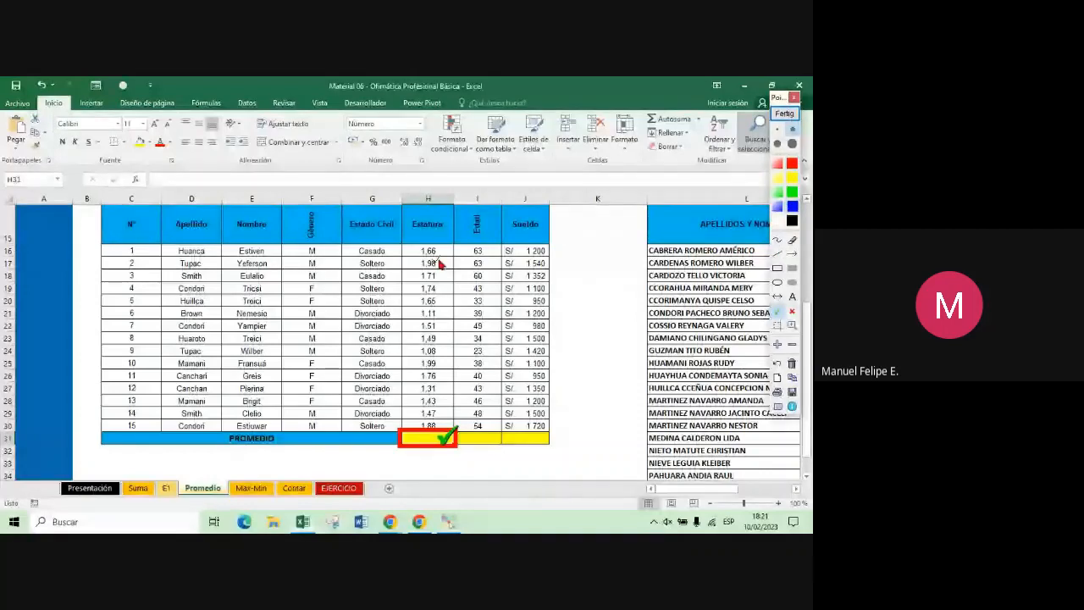
# Outline the Estatura values in H16:H30 with a blue rectangle and exit the screen annotation
pyautogui.click(778, 268)
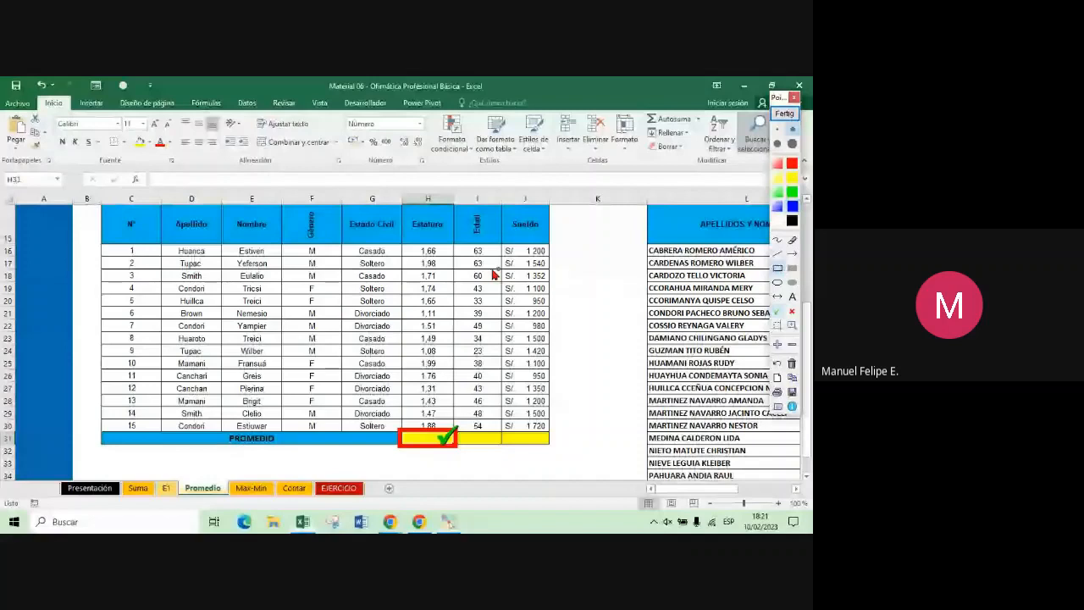
pyautogui.moveTo(399, 245); pyautogui.dragTo(457, 430)
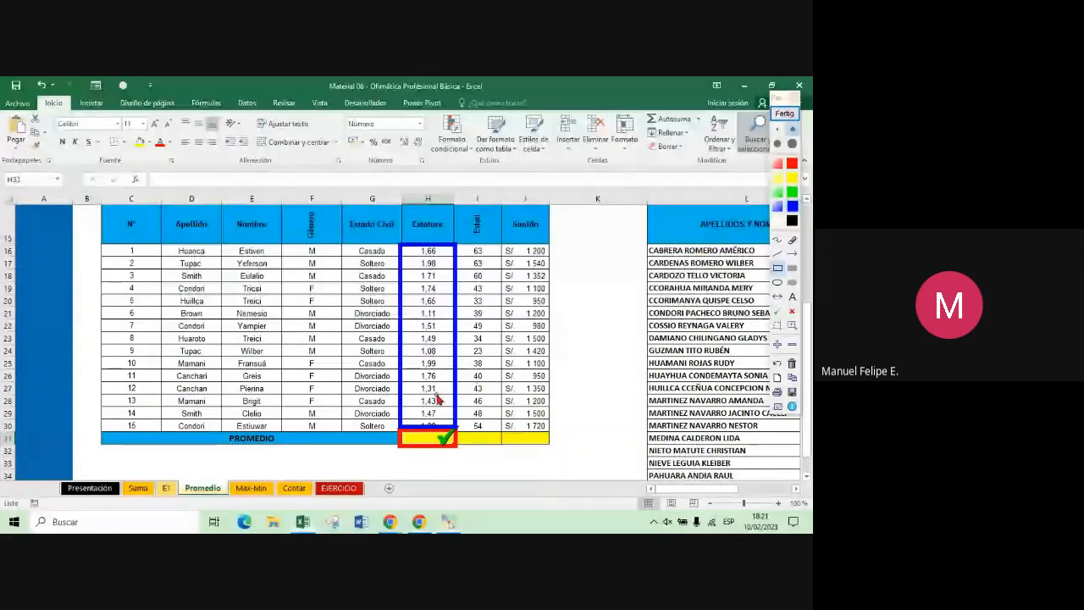
pyautogui.press('Escape')
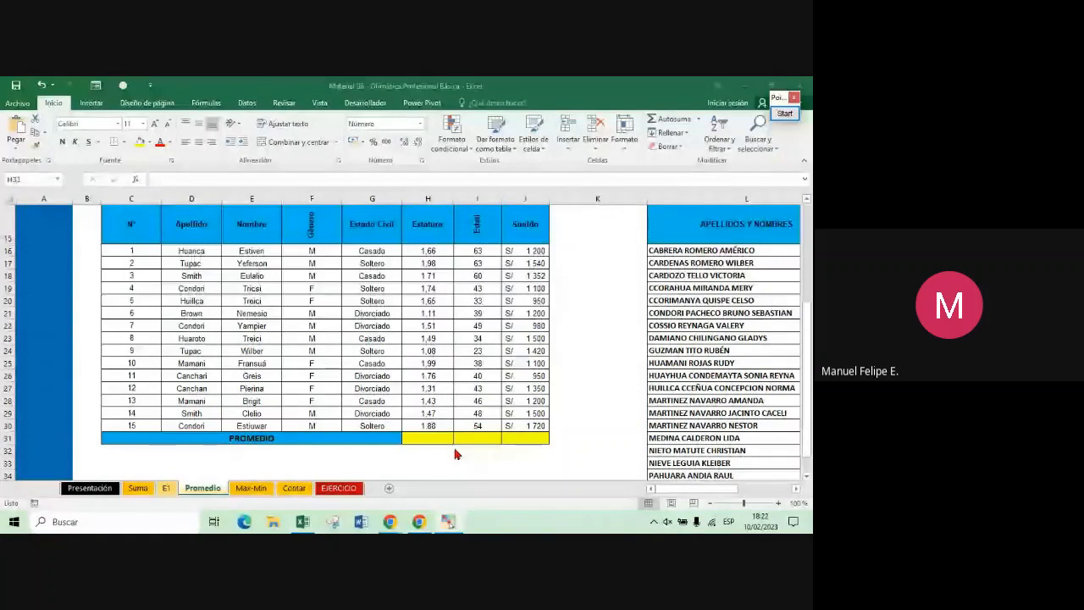
# Calculate the Estatura average in H31 with the formula =PROMEDIO(H16:H30)
pyautogui.click(416, 440)
pyautogui.write('=')
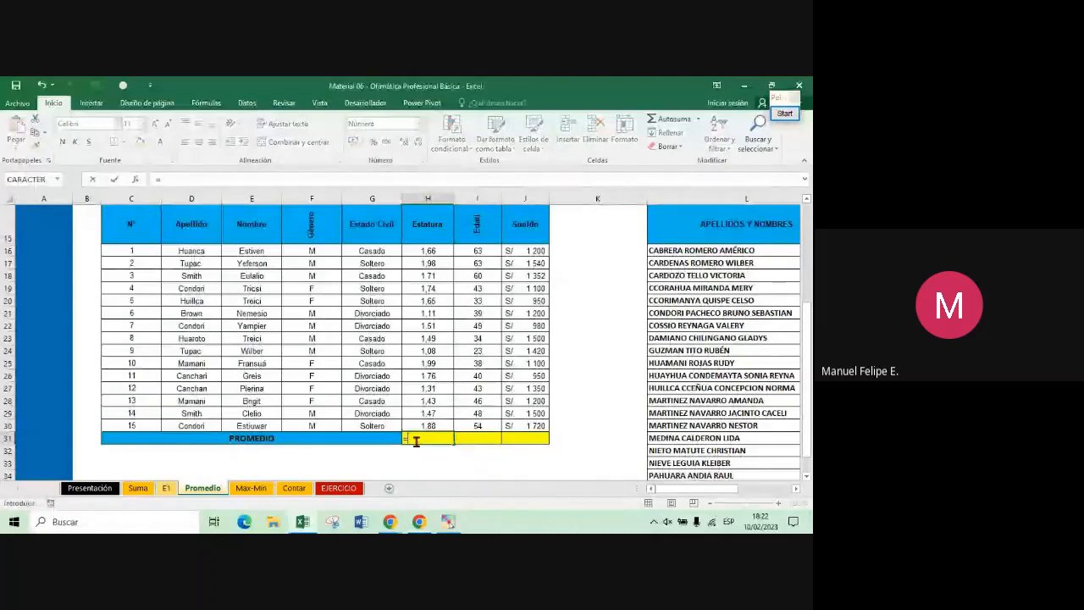
pyautogui.write('PROMEDIO(')
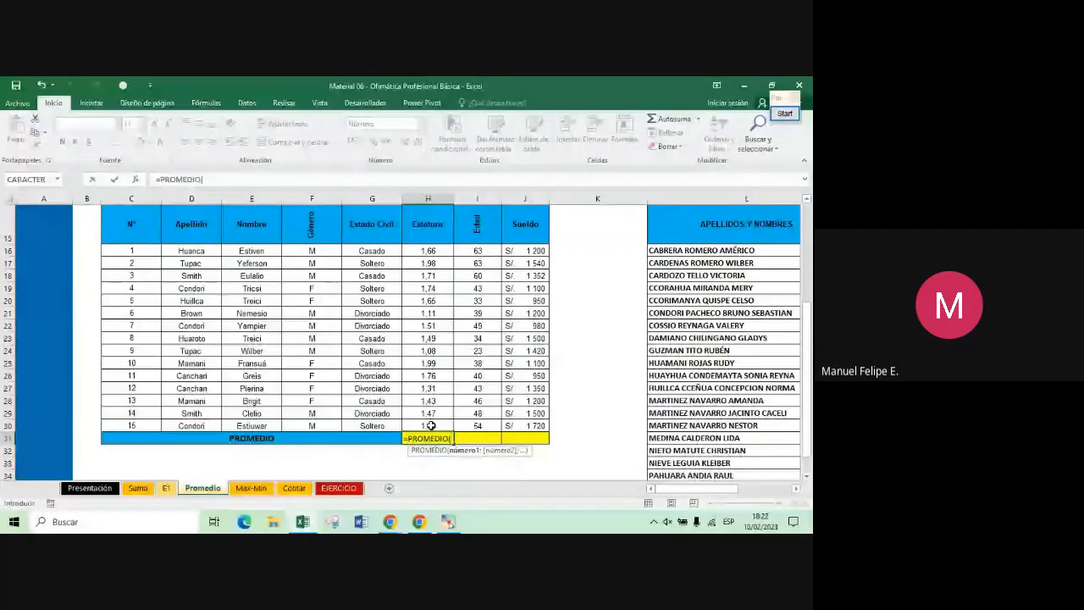
pyautogui.moveTo(431, 425); pyautogui.dragTo(427, 250)
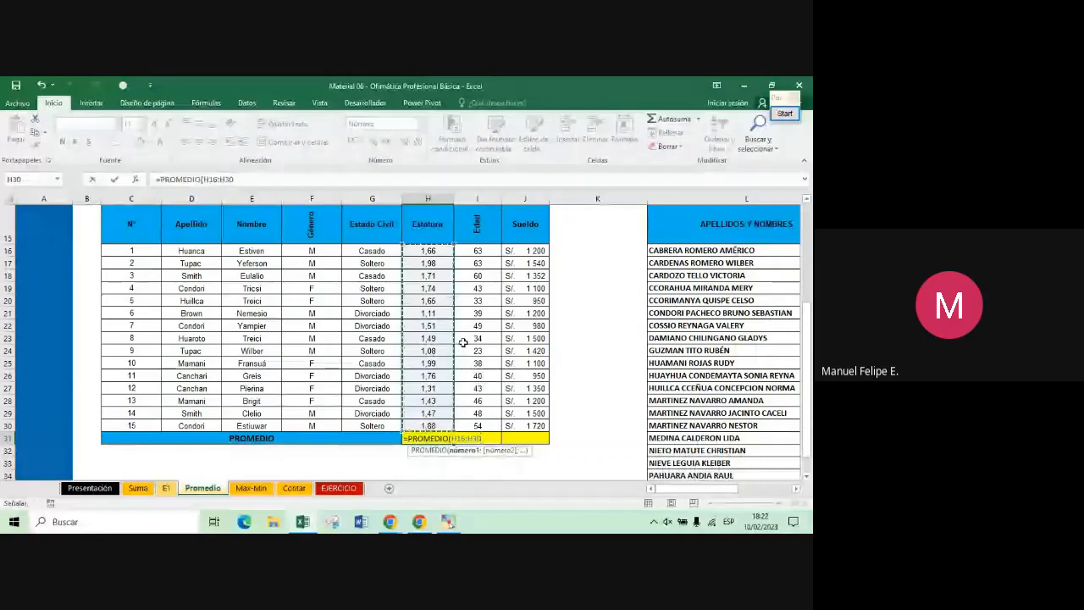
pyautogui.hotkey('ctrl', 'Return')
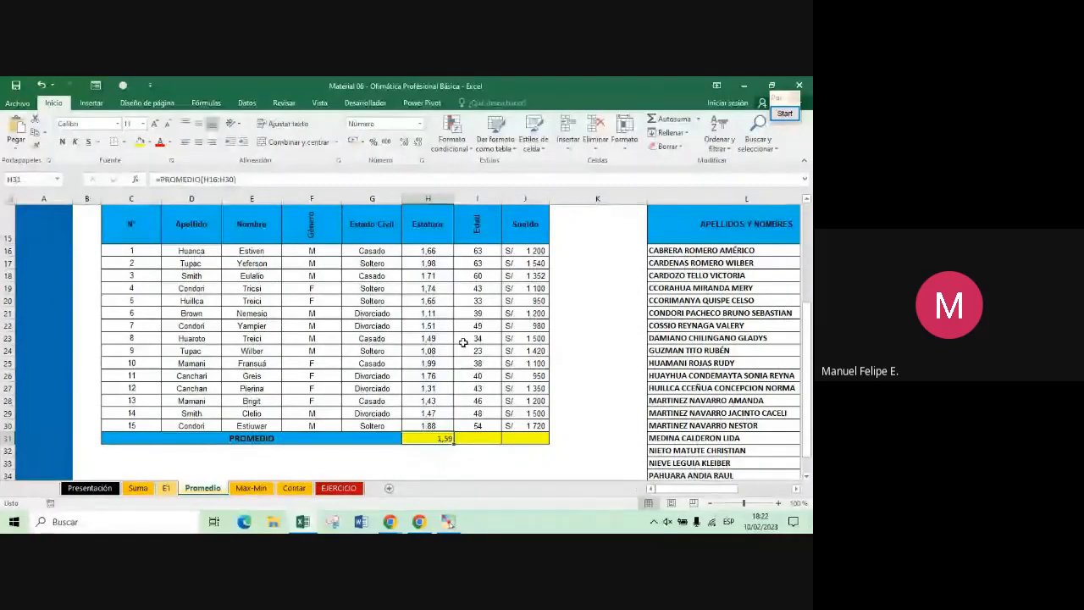
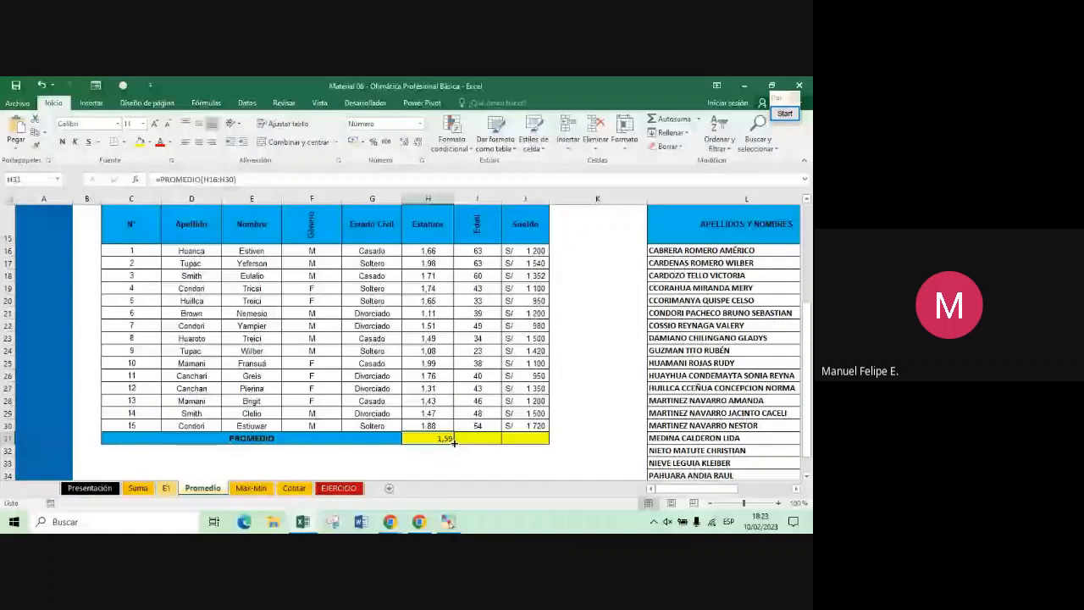
# Fill the PROMEDIO formula from H31 across to I31 and J31 for the Edad and Sueldo columns
pyautogui.click(486, 438)
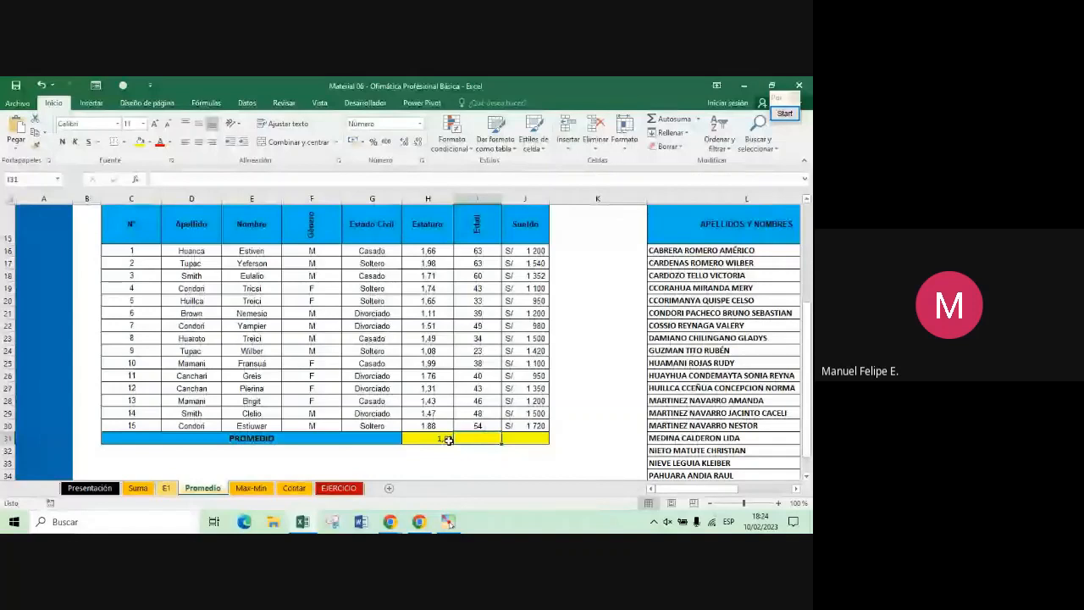
pyautogui.click(448, 439)
pyautogui.moveTo(461, 441); pyautogui.dragTo(506, 447)
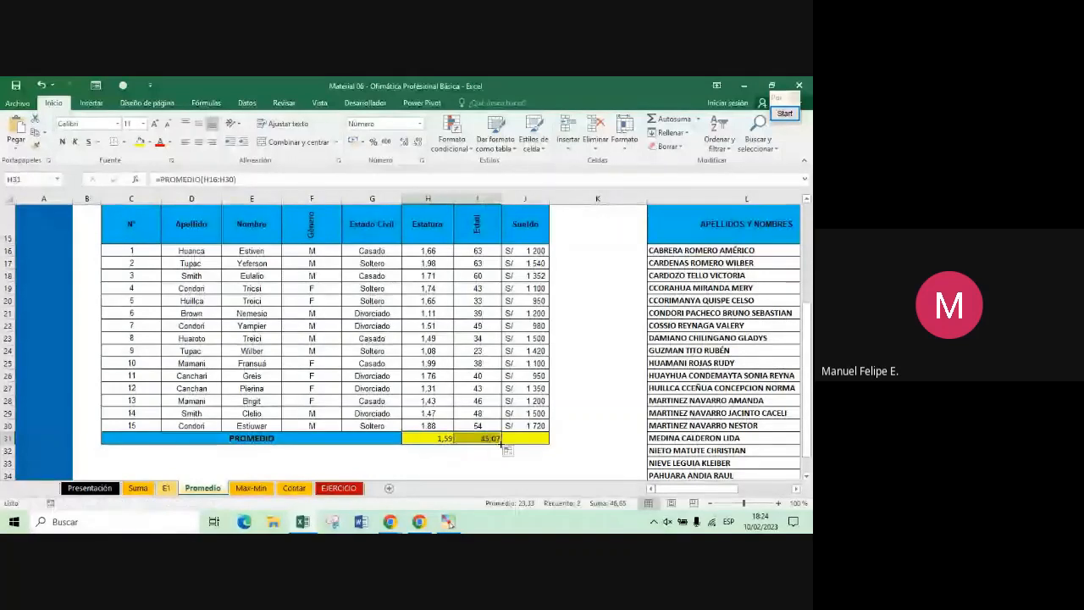
pyautogui.click(491, 438)
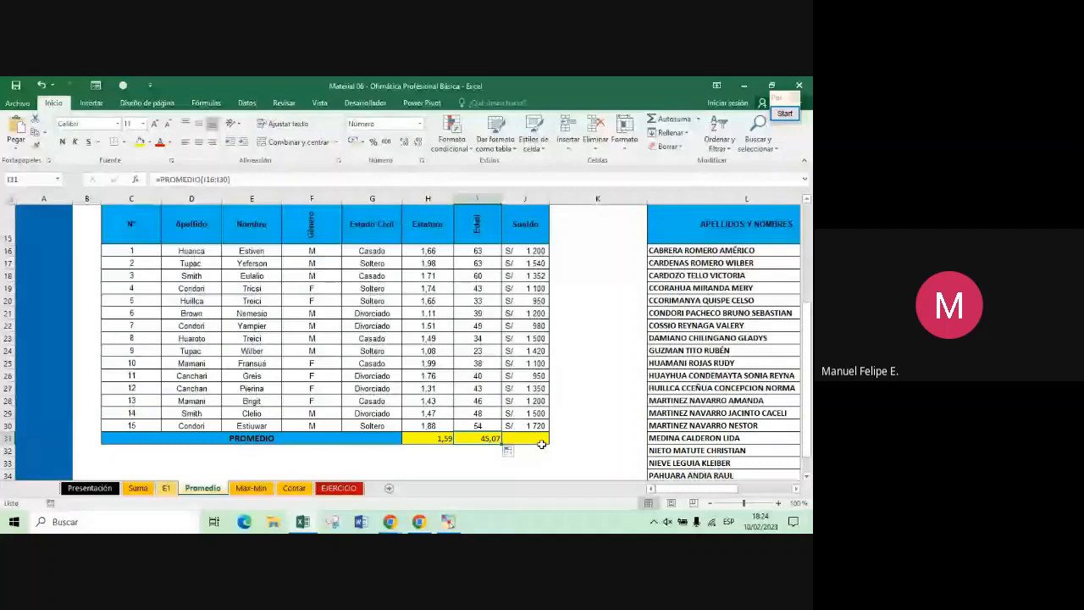
pyautogui.click(541, 441)
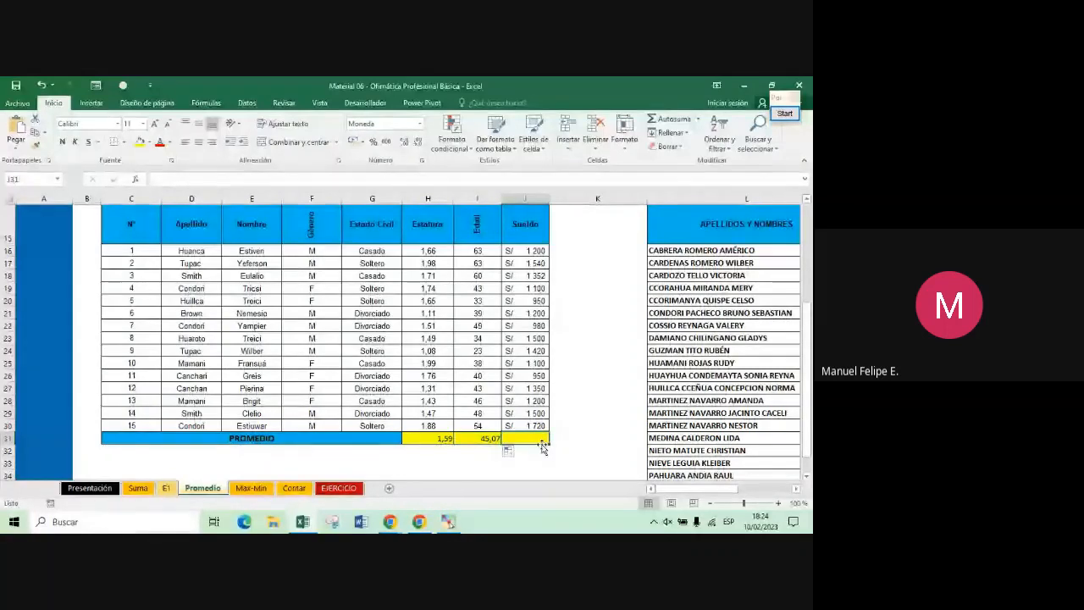
pyautogui.click(498, 439)
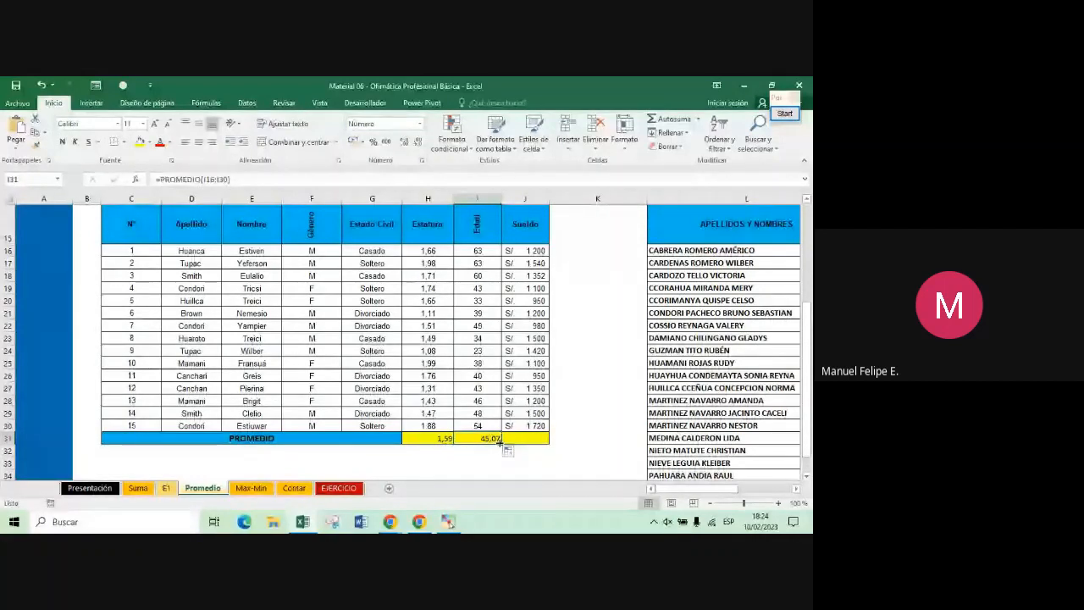
pyautogui.moveTo(498, 439); pyautogui.dragTo(529, 439)
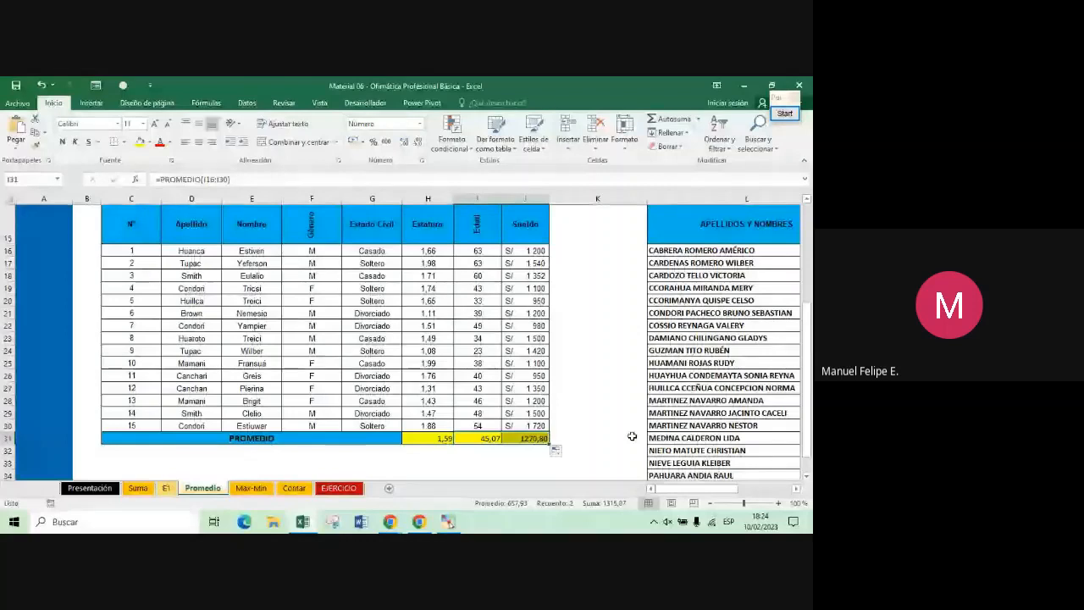
pyautogui.press('Right')
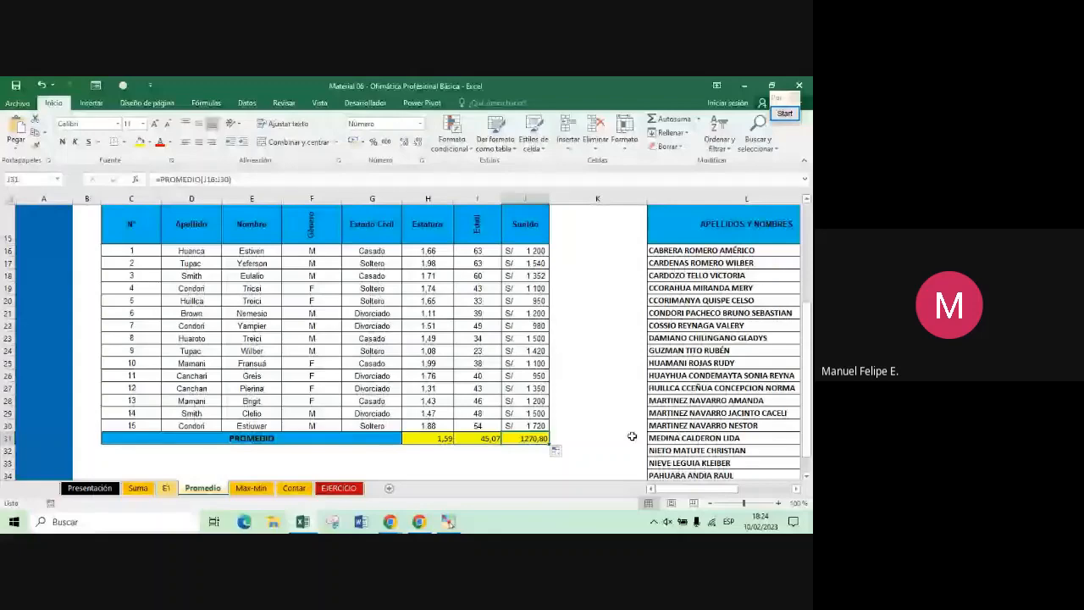
# Go across to the grades table and up to the first CALIFICACIÓN FINAL cell, Q16
pyautogui.press('Right')
pyautogui.press('Right')
pyautogui.press('Right')
pyautogui.press('Right')
pyautogui.press('Right')
pyautogui.press('Right')
pyautogui.press('Right')
pyautogui.press('Right')
pyautogui.press('Right')
pyautogui.press('Right')
pyautogui.press('Left')
pyautogui.press('Left')
pyautogui.press('Left')
pyautogui.press('Up')
pyautogui.press('Up')
pyautogui.press('Up')
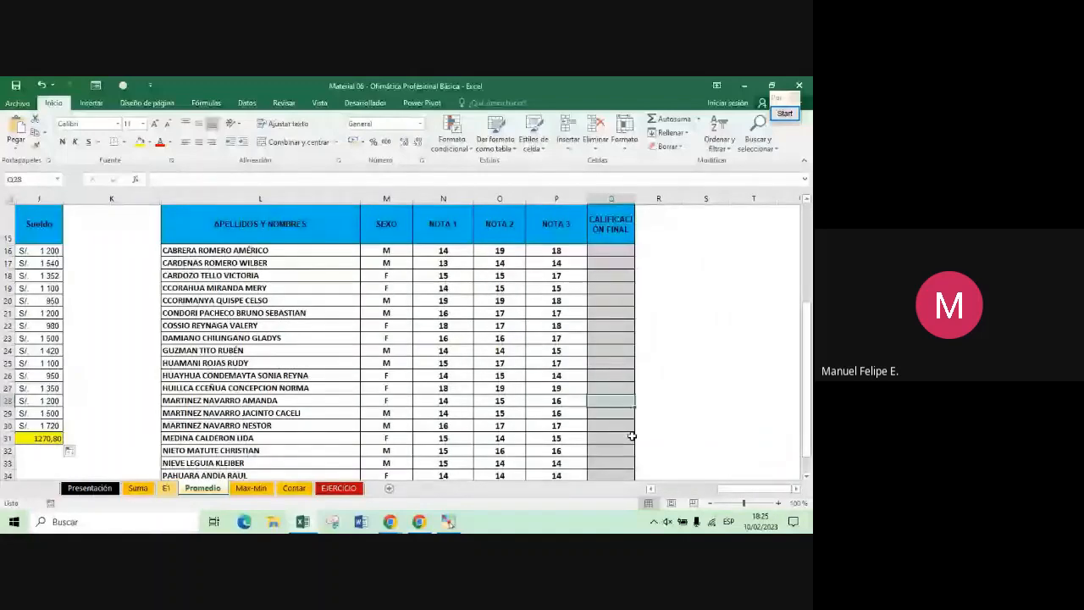
pyautogui.press('Up')
pyautogui.press('Up')
pyautogui.press('Up')
pyautogui.press('Up')
pyautogui.press('Up')
pyautogui.press('Up')
pyautogui.press('Up')
pyautogui.press('Up')
pyautogui.press('Up')
pyautogui.press('Up')
pyautogui.press('Up')
pyautogui.press('Up')
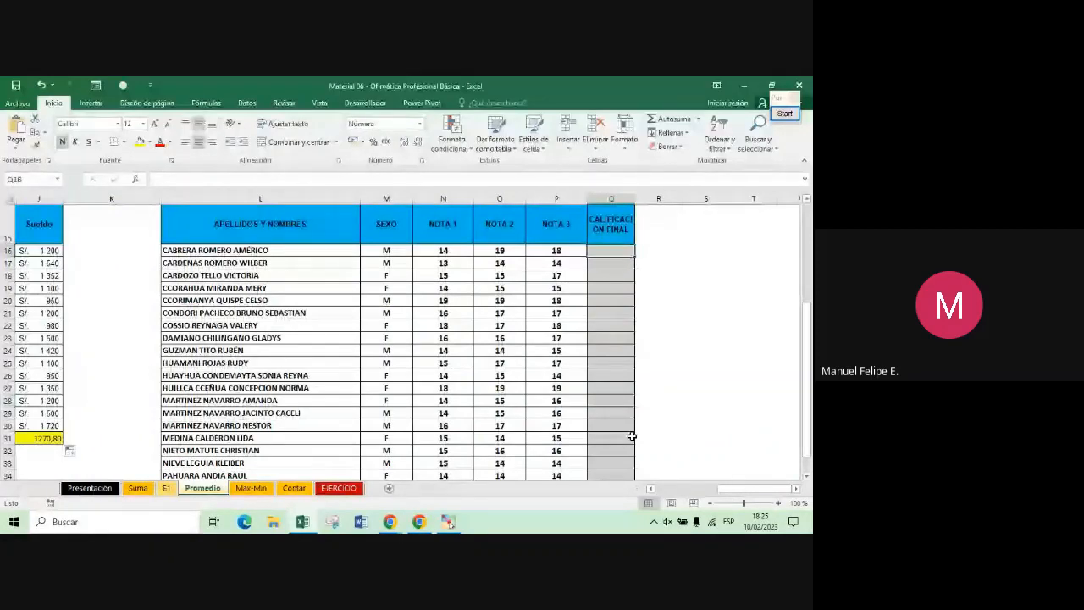
# Look through the grades table down past its last row, and return to the CALIFICACIÓN FINAL cell Q16
pyautogui.press('Up')
pyautogui.press('Up')
pyautogui.press('Up')
pyautogui.press('Down')
pyautogui.press('Down')
pyautogui.press('Down')
pyautogui.press('Down')
pyautogui.press('Down')
pyautogui.press('Down')
pyautogui.press('Down')
pyautogui.press('Down')
pyautogui.press('Down')
pyautogui.press('Down')
pyautogui.press('Down')
pyautogui.press('Down')
pyautogui.press('Down')
pyautogui.press('Down')
pyautogui.press('Down')
pyautogui.press('Down')
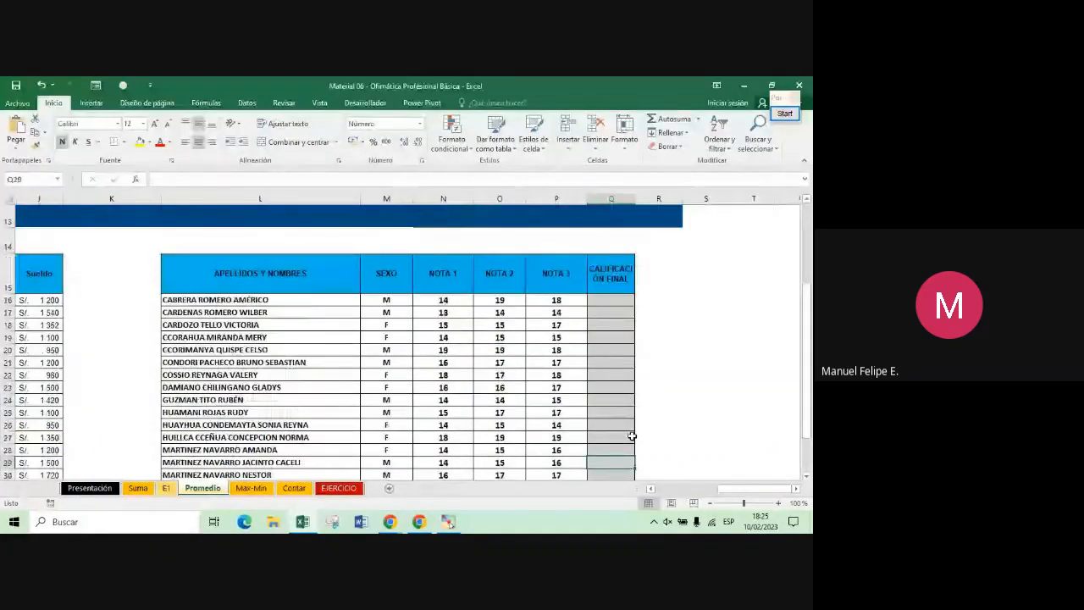
pyautogui.press('Down')
pyautogui.press('Down')
pyautogui.press('Down')
pyautogui.press('Down')
pyautogui.press('Down')
pyautogui.press('Down')
pyautogui.press('Down')
pyautogui.press('Down')
pyautogui.press('Down')
pyautogui.press('Down')
pyautogui.press('Down')
pyautogui.press('Down')
pyautogui.press('Down')
pyautogui.press('Down')
pyautogui.press('Down')
pyautogui.press('Down')
pyautogui.press('Down')
pyautogui.press('Down')
pyautogui.press('Down')
pyautogui.press('Down')
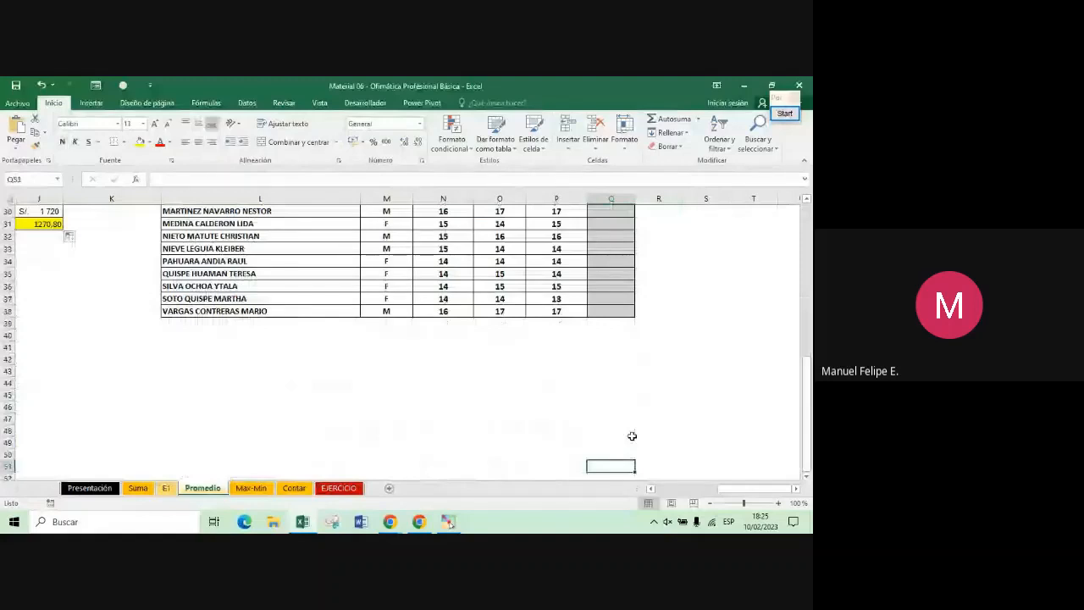
pyautogui.press('Up')
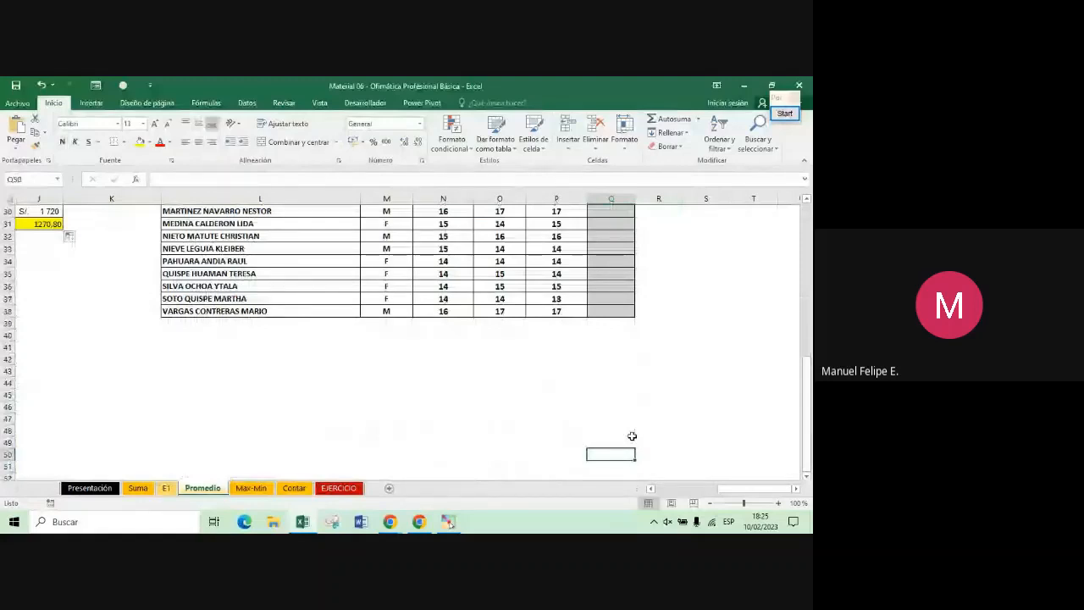
pyautogui.hotkey('ctrl', 'Up')
pyautogui.press('Down')
pyautogui.press('Down')
pyautogui.press('Down')
pyautogui.press('Down')
pyautogui.press('Down')
pyautogui.press('Down')
pyautogui.press('Down')
pyautogui.press('Down')
pyautogui.press('Down')
pyautogui.press('Down')
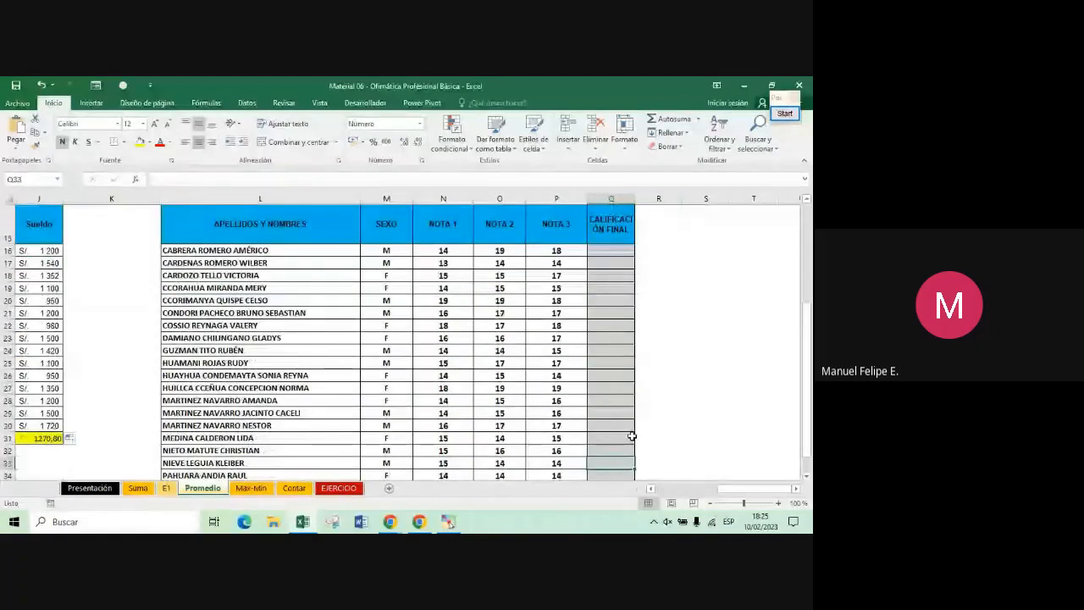
pyautogui.press('Up')
pyautogui.press('Up')
pyautogui.press('Up')
pyautogui.press('Up')
pyautogui.press('Up')
pyautogui.press('Up')
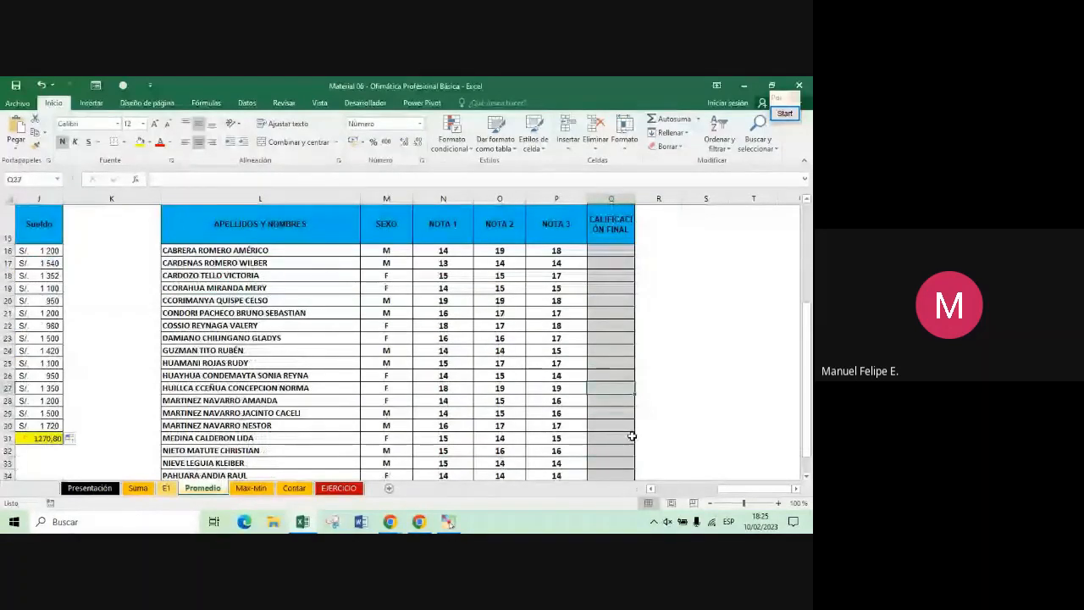
pyautogui.hotkey('ctrl', 'Up')
pyautogui.press('Down')
pyautogui.press('Down')
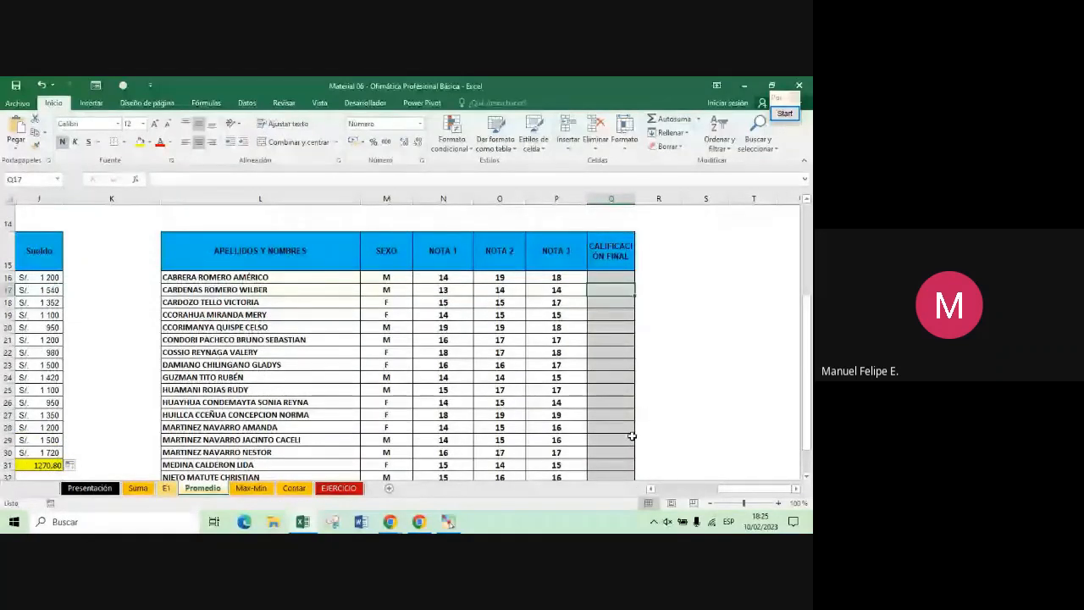
pyautogui.press('Up')
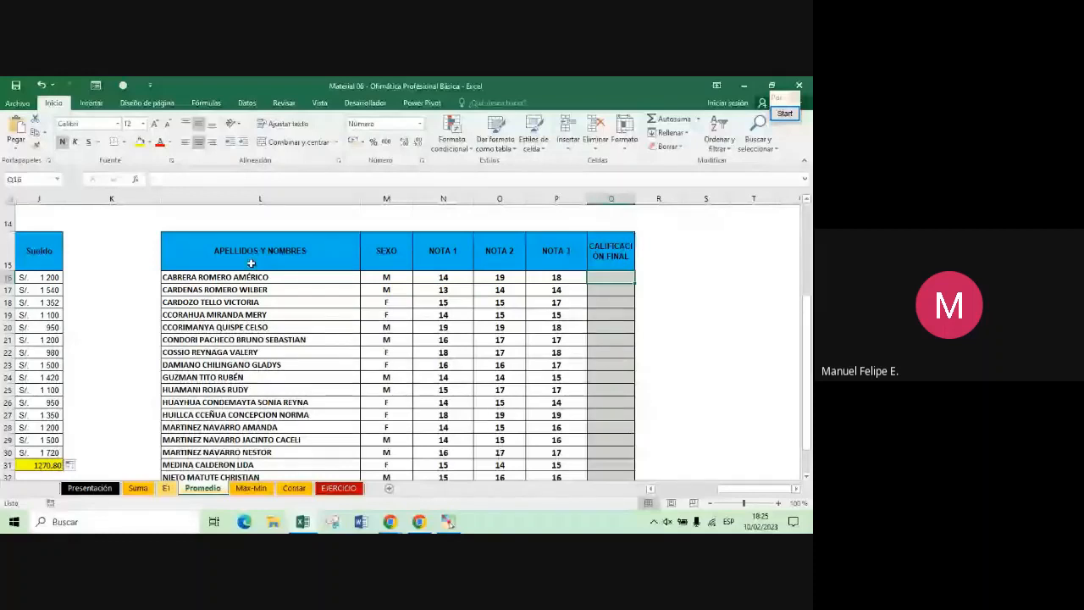
# Go over the grades table's name column and its NOTA 1, NOTA 2 and NOTA 3 columns, and return to cell Q16
pyautogui.moveTo(250, 264); pyautogui.dragTo(298, 390)
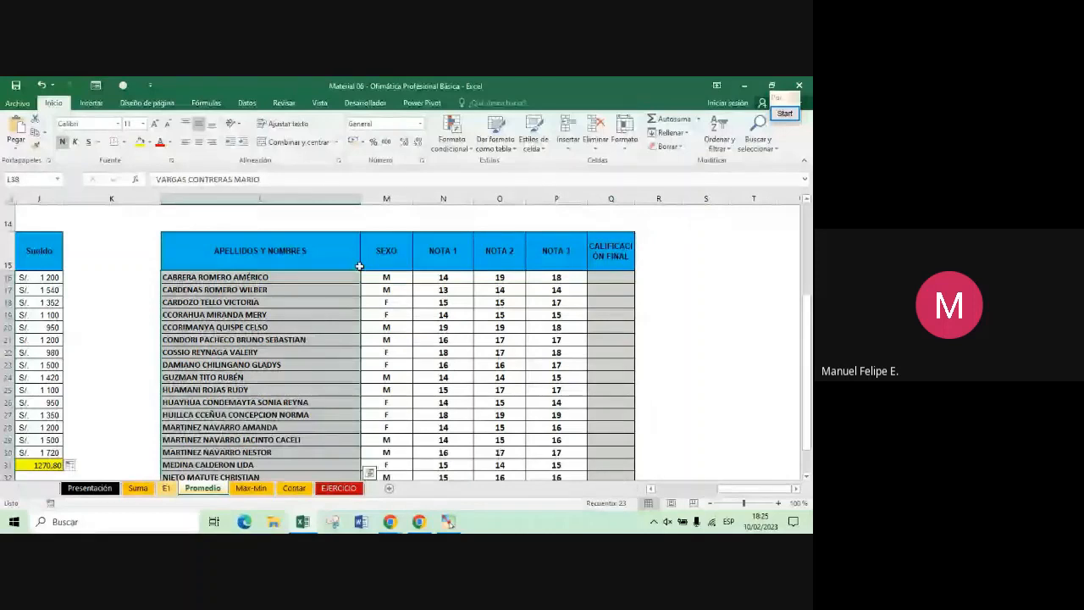
pyautogui.moveTo(437, 250); pyautogui.dragTo(501, 254)
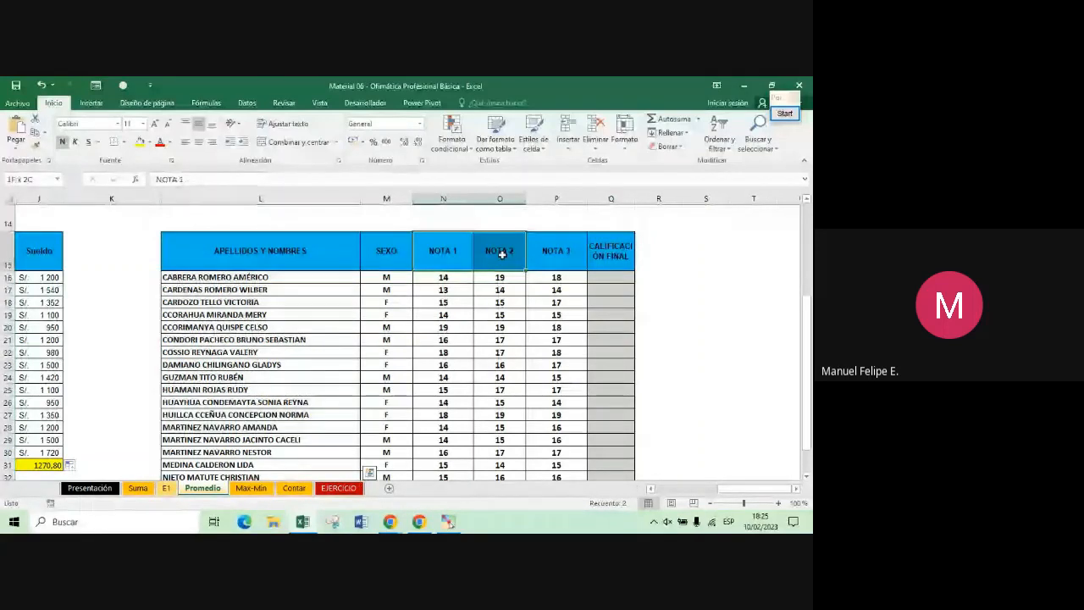
pyautogui.moveTo(501, 254); pyautogui.dragTo(555, 253)
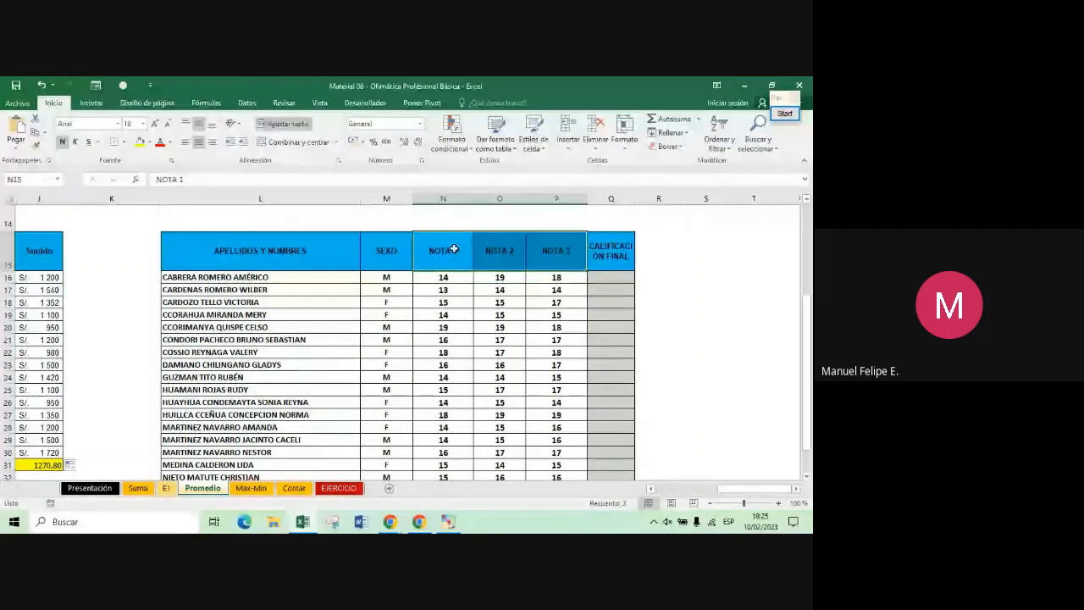
pyautogui.moveTo(443, 277); pyautogui.dragTo(443, 364)
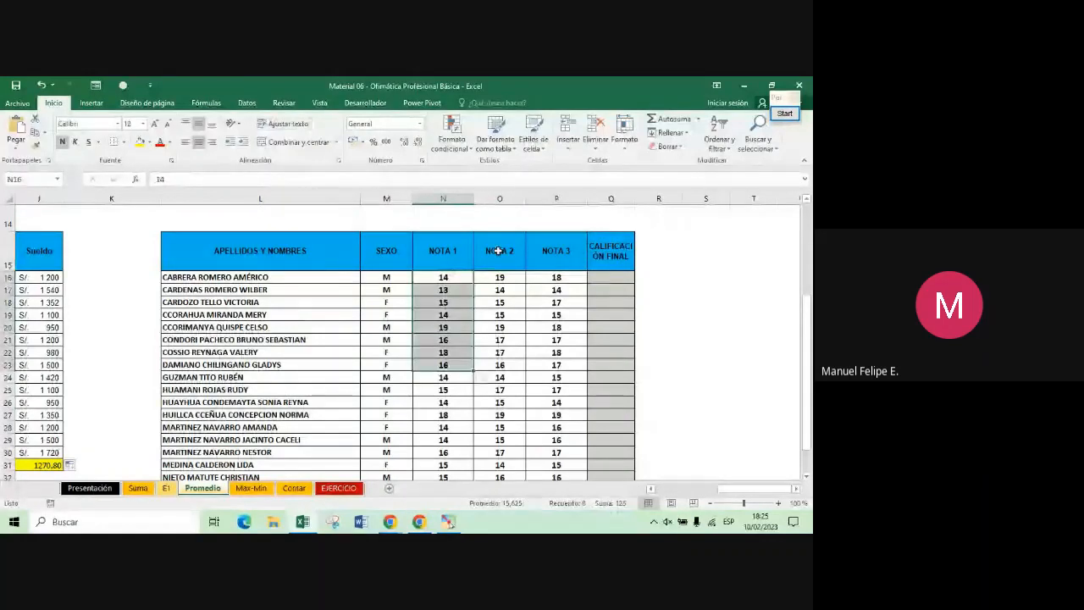
pyautogui.moveTo(556, 250); pyautogui.dragTo(542, 403)
pyautogui.click(596, 272)
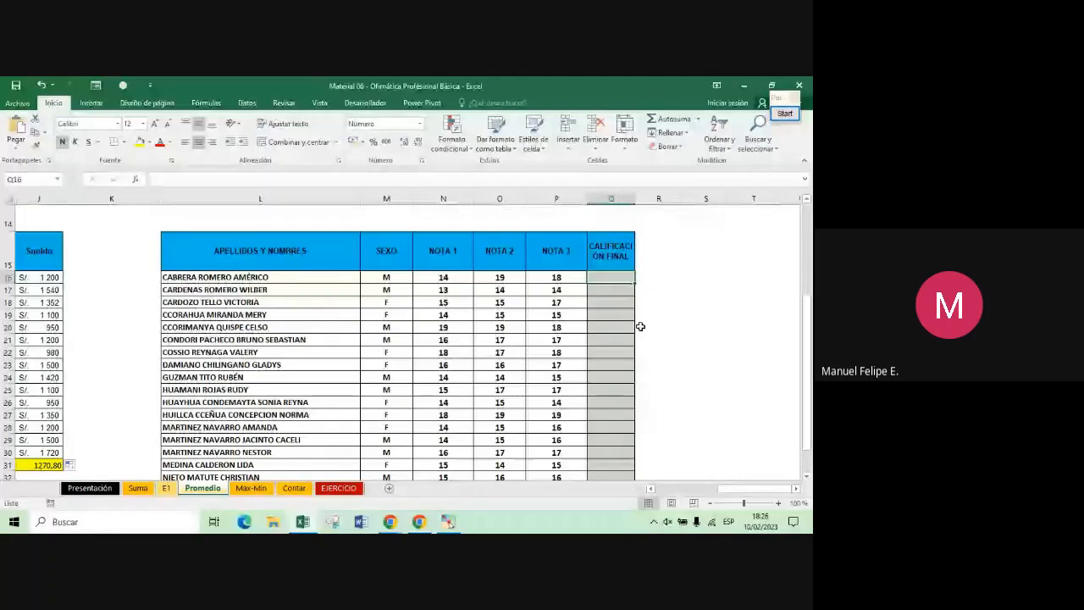
# Mark N16:P16 with a red rectangle, and Q16 with a blue rectangle and a blue arrow, using the screen annotation tool; close it
pyautogui.click(784, 112)
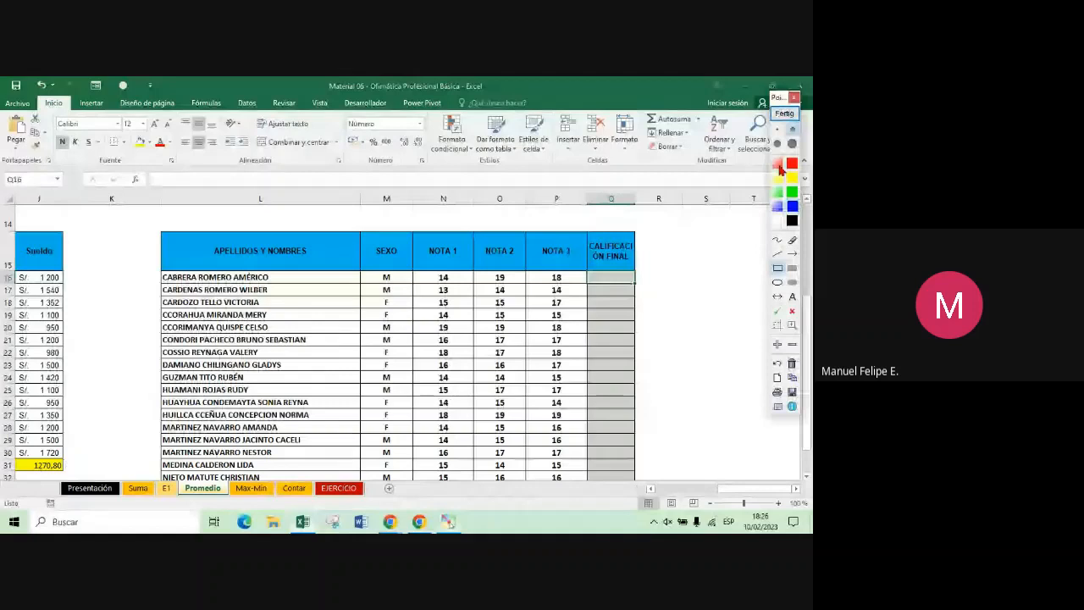
pyautogui.moveTo(413, 272); pyautogui.dragTo(586, 283)
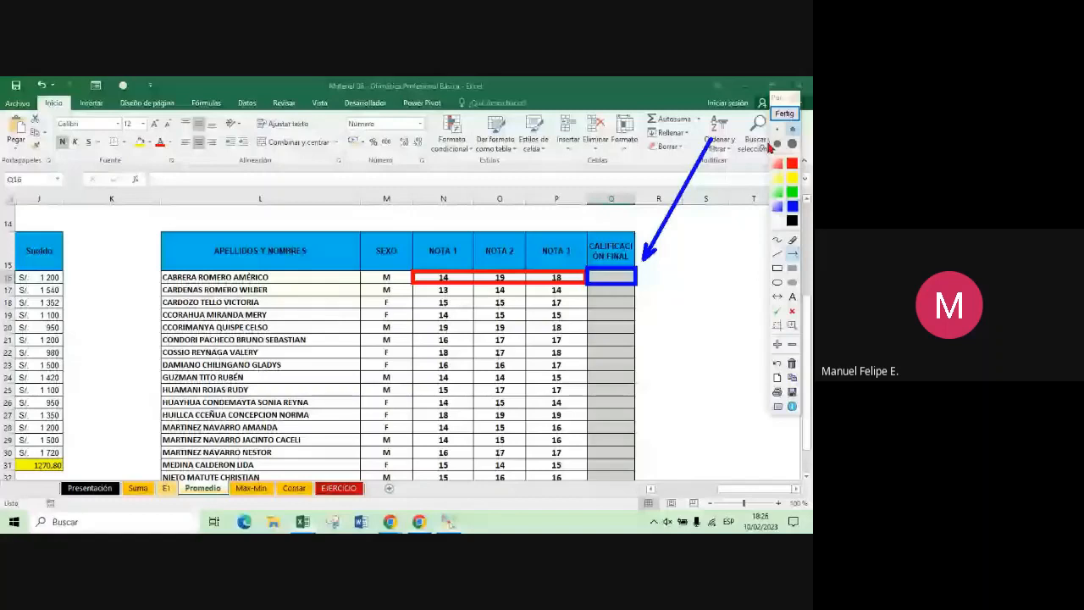
pyautogui.click(784, 113)
# Calculate the first CALIFICACIÓN FINAL in Q16 with the formula =PROMEDIO(N16:P16)
pyautogui.click(619, 277)
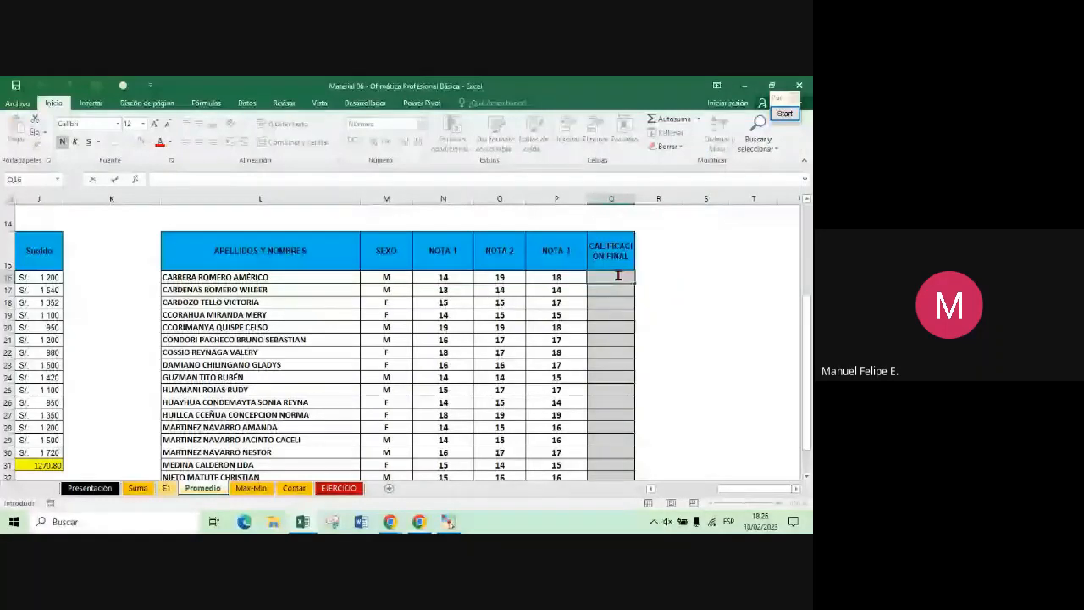
pyautogui.write('=PROME')
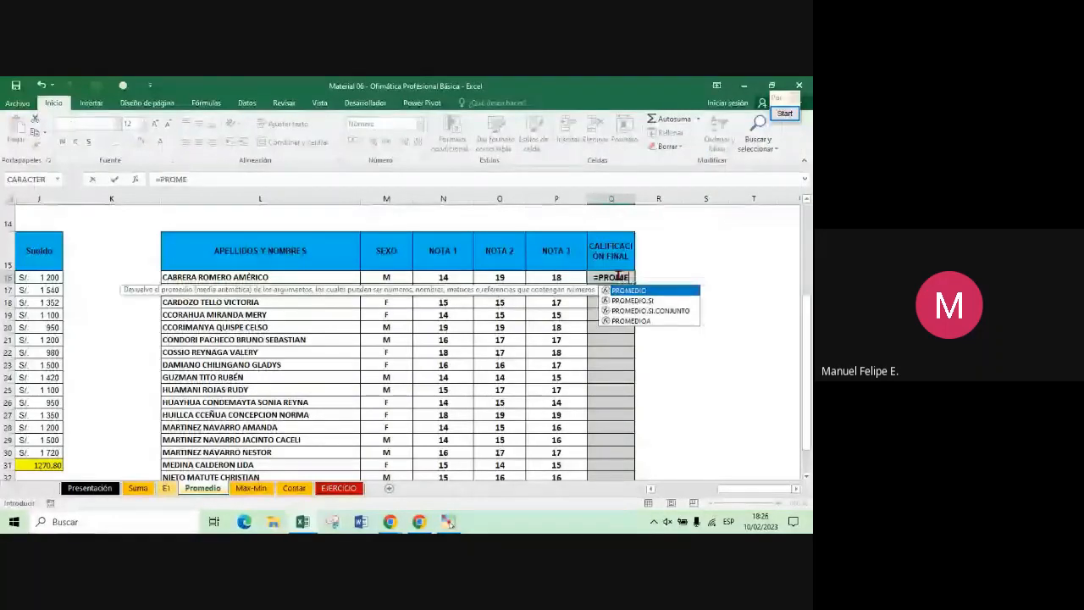
pyautogui.press('Tab')
pyautogui.moveTo(432, 277); pyautogui.dragTo(559, 280)
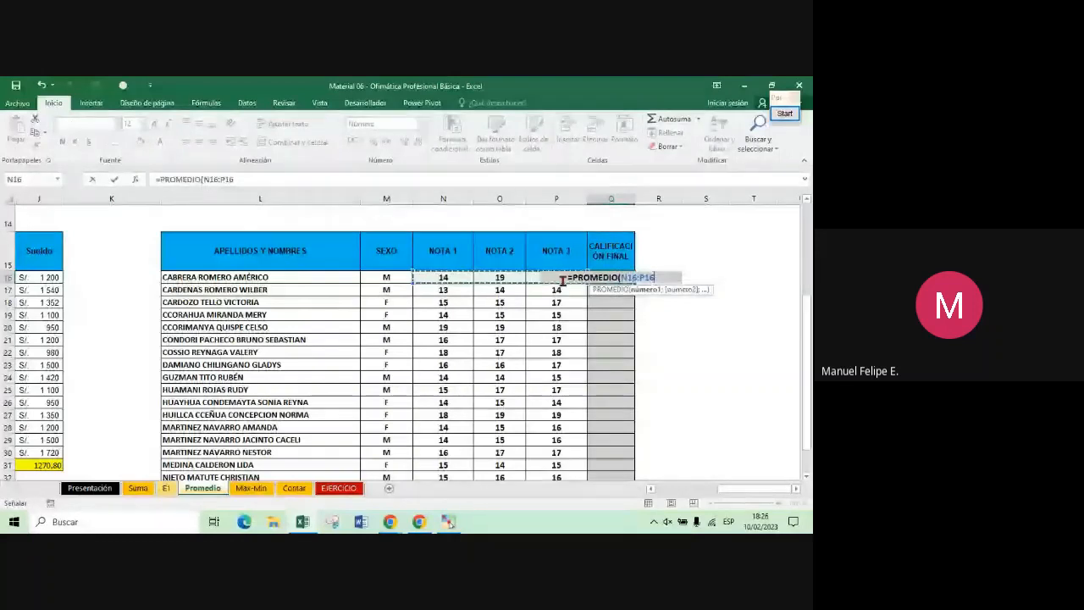
pyautogui.write(')')
pyautogui.press('Return')
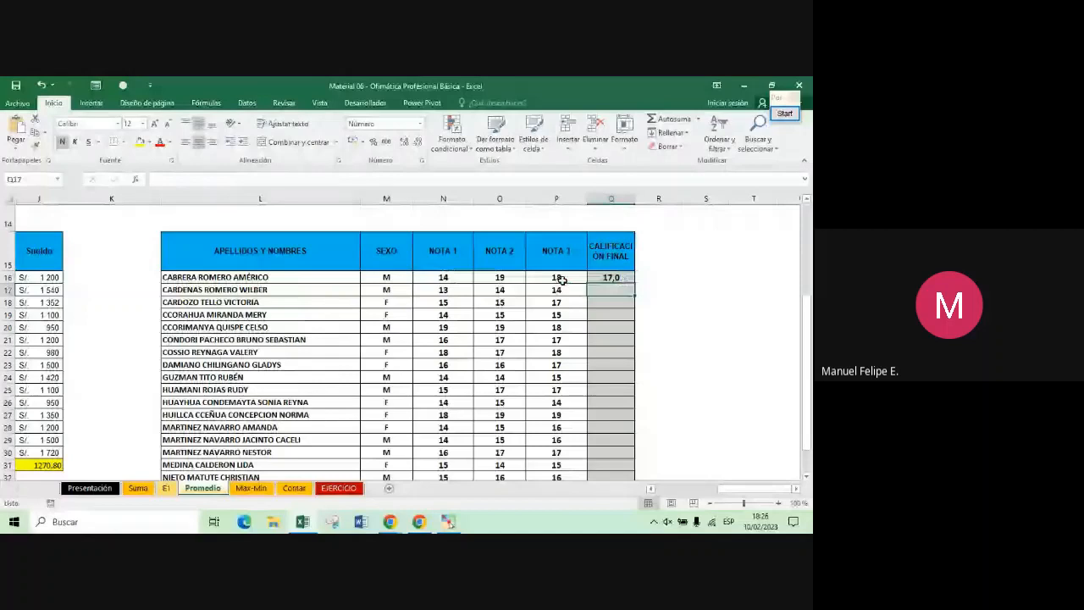
# Try reducing the range of the Q16 average to O16:P16, undo it, and review the restored formula
pyautogui.press('Up')
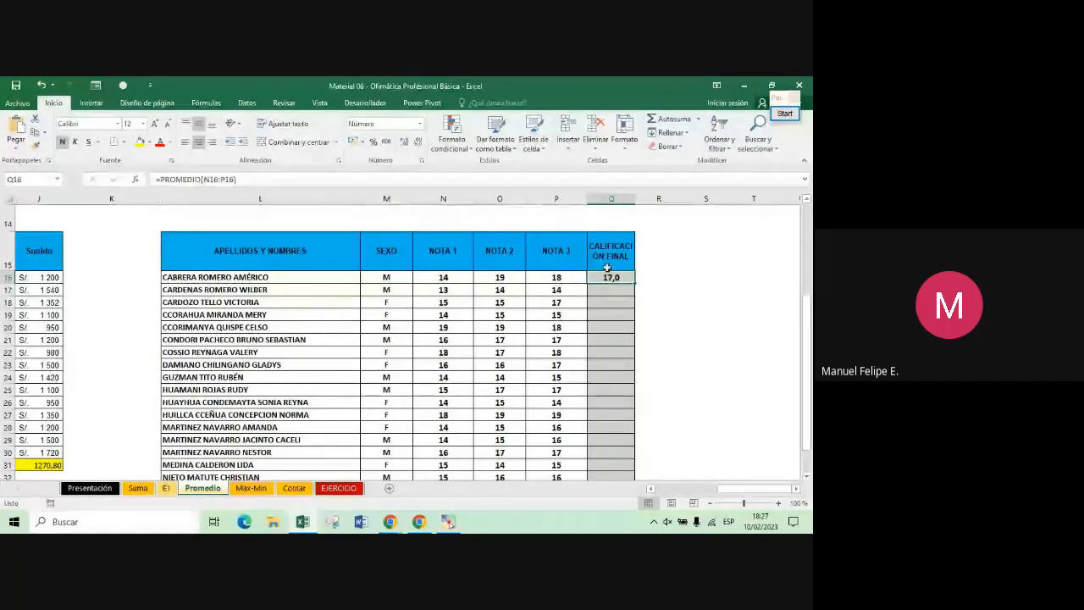
pyautogui.press('F2')
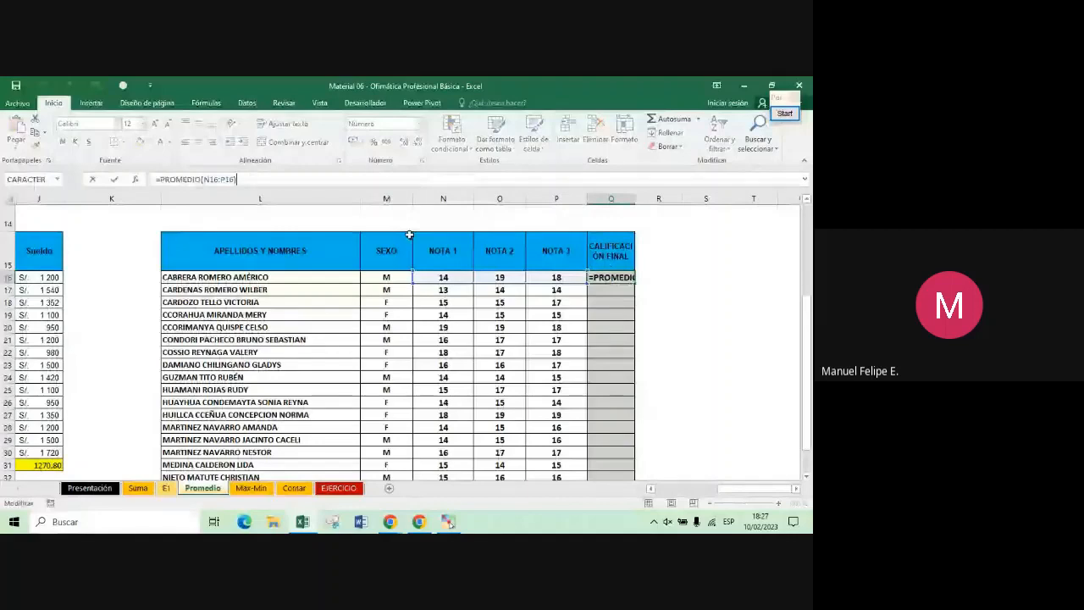
pyautogui.moveTo(415, 271); pyautogui.dragTo(465, 269)
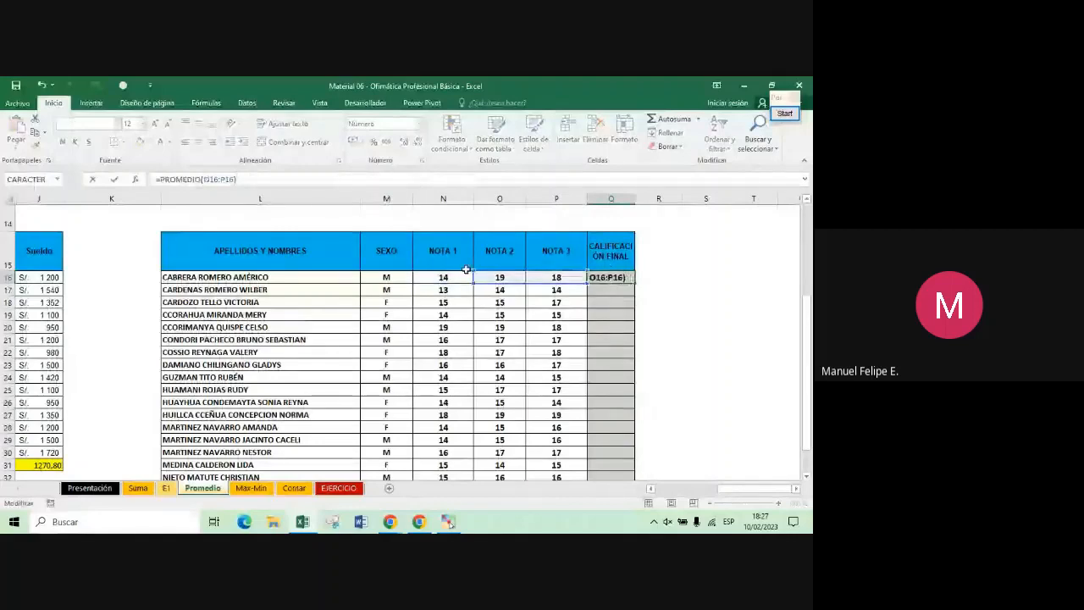
pyautogui.press('Return')
pyautogui.hotkey('ctrl', 'z')
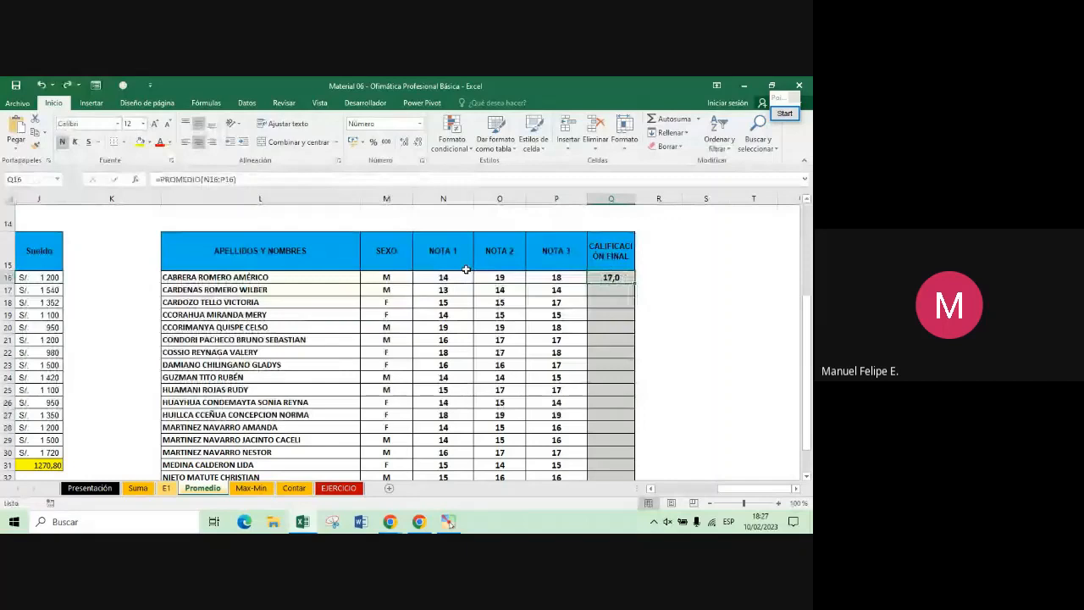
pyautogui.doubleClick(618, 280)
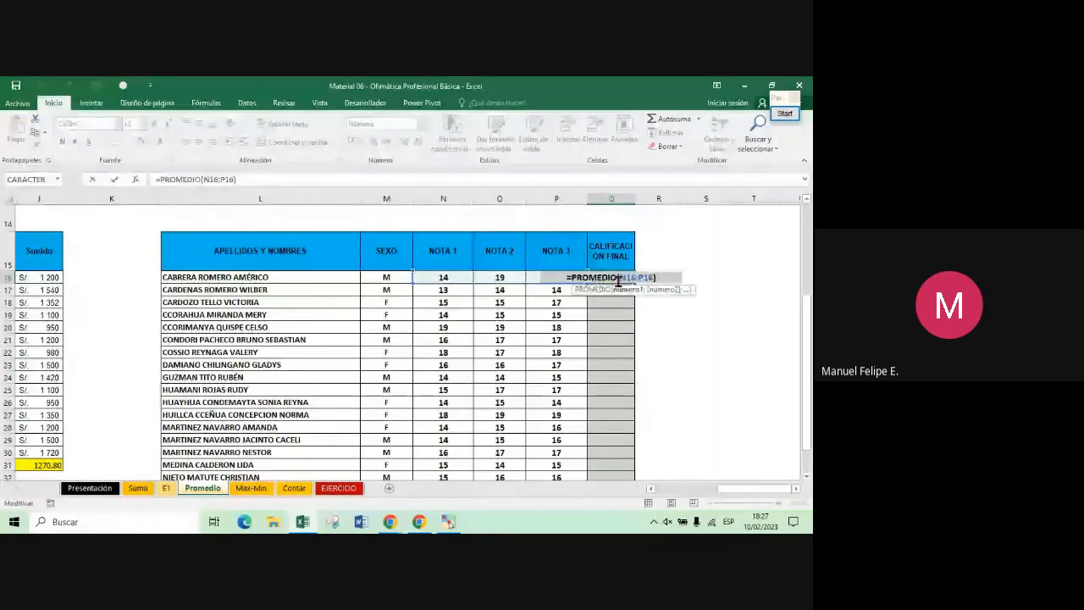
pyautogui.press('Return')
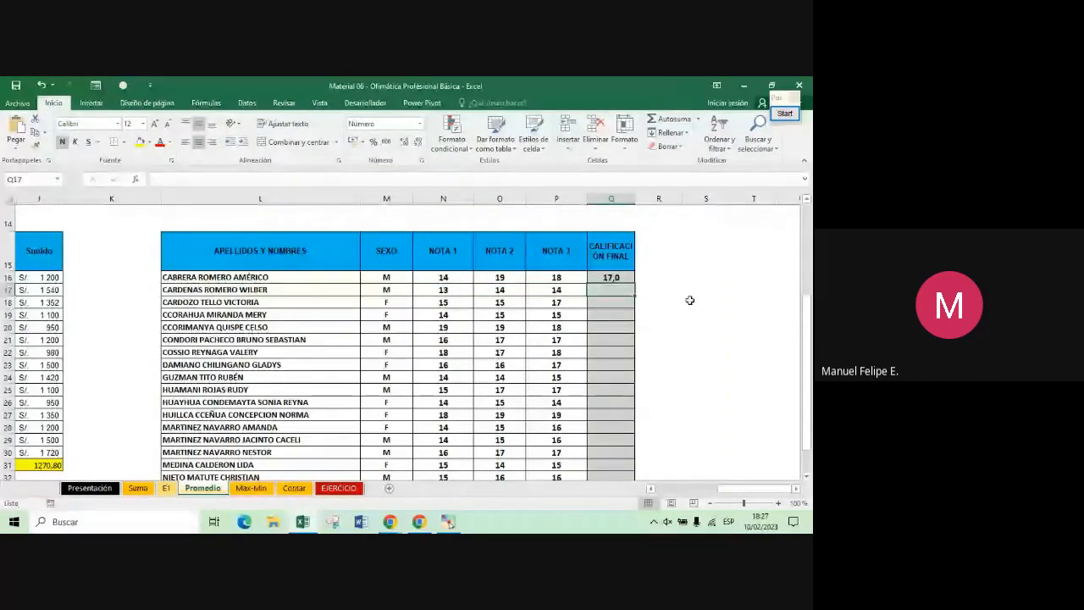
# Highlight the student record in row 21 across L21:Q21 to examine its grades and empty final grade cell
pyautogui.press('Down')
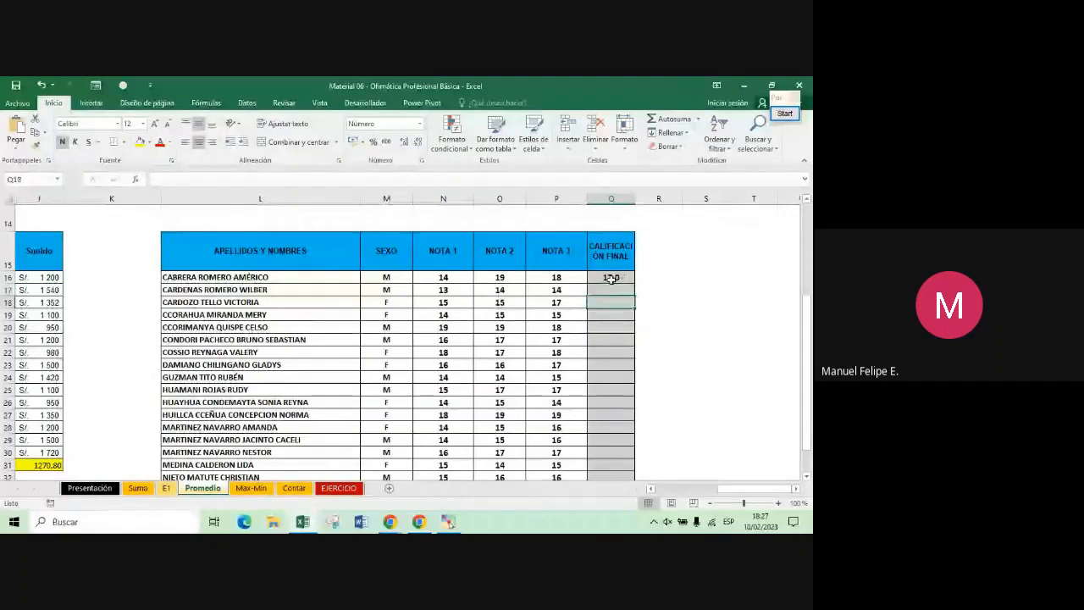
pyautogui.click(185, 339)
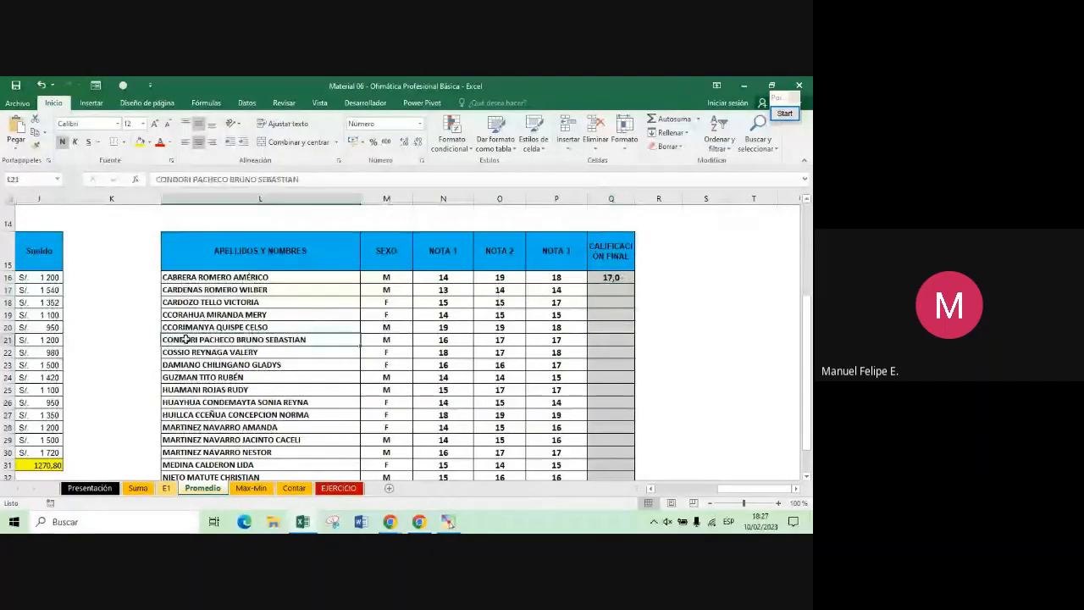
pyautogui.moveTo(185, 339); pyautogui.dragTo(607, 341)
pyautogui.click(249, 340)
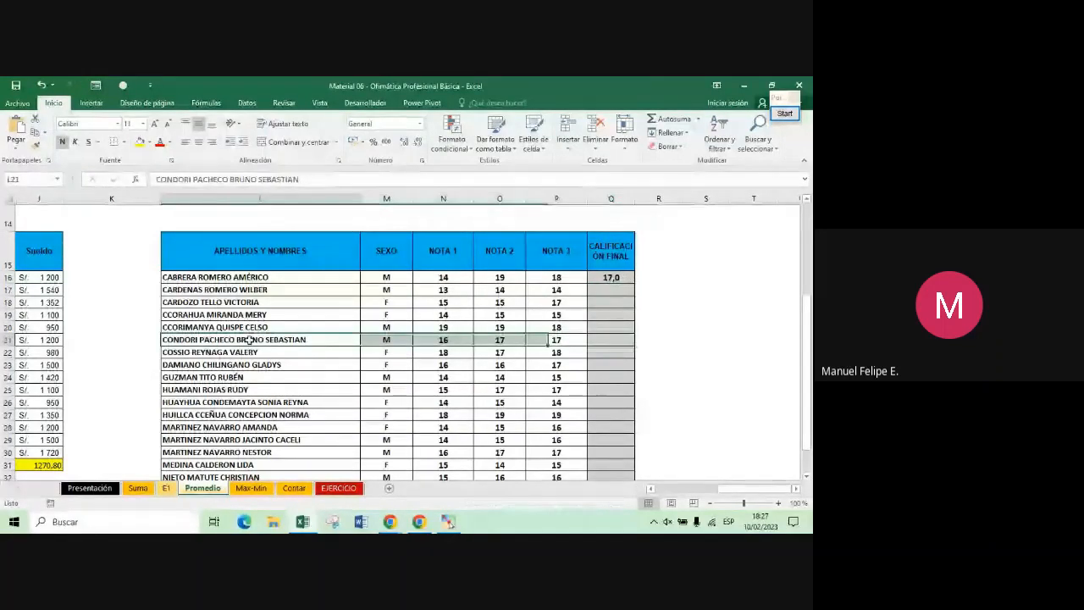
pyautogui.moveTo(249, 340); pyautogui.dragTo(601, 336)
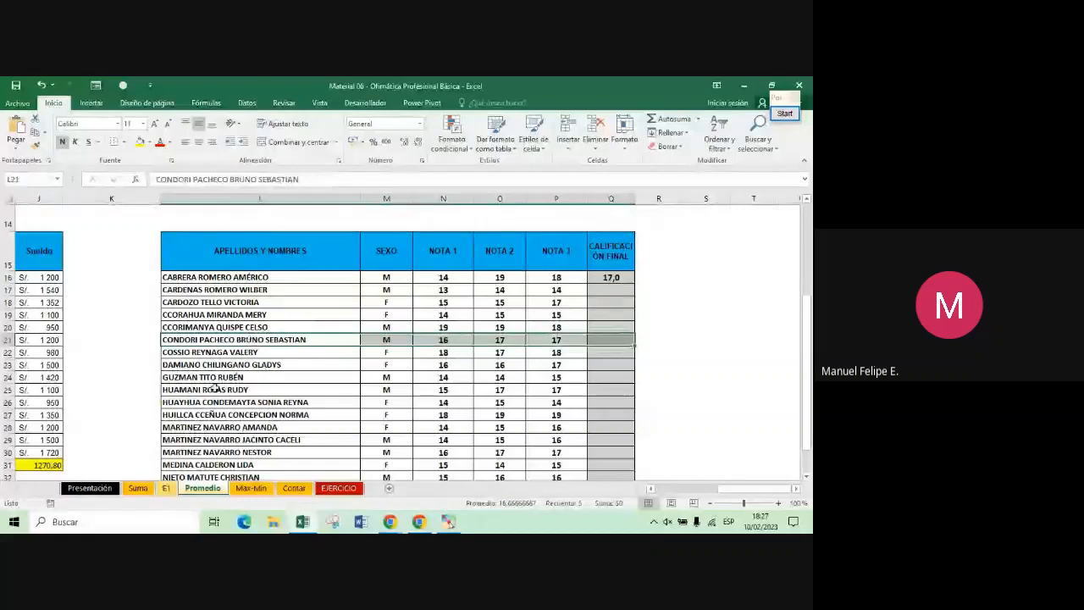
# Fill the student record in row 24, L24:Q24, with yellow
pyautogui.moveTo(217, 378); pyautogui.dragTo(607, 377)
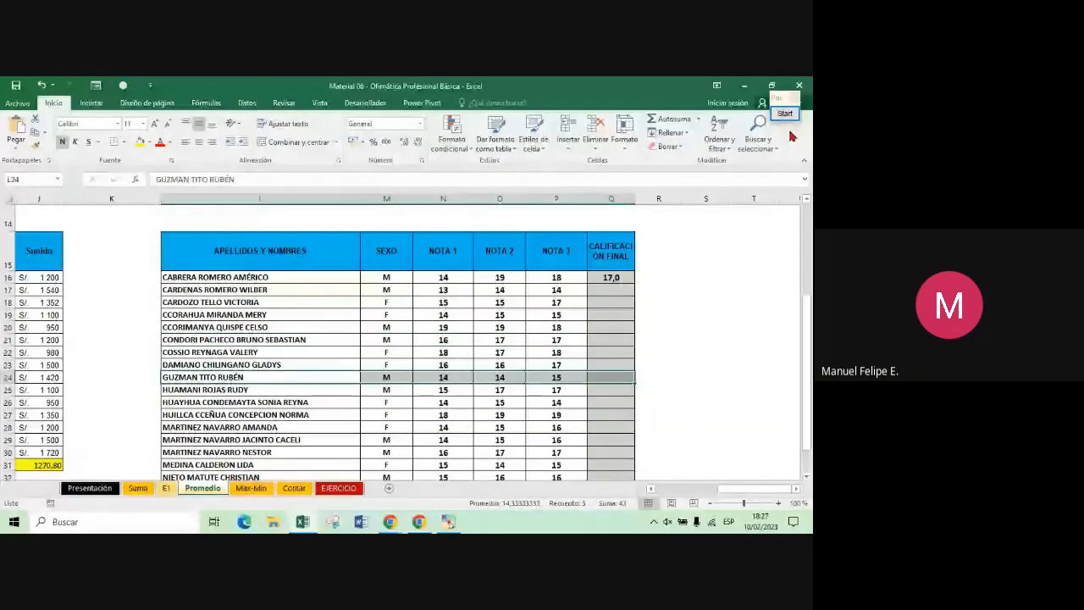
pyautogui.click(139, 143)
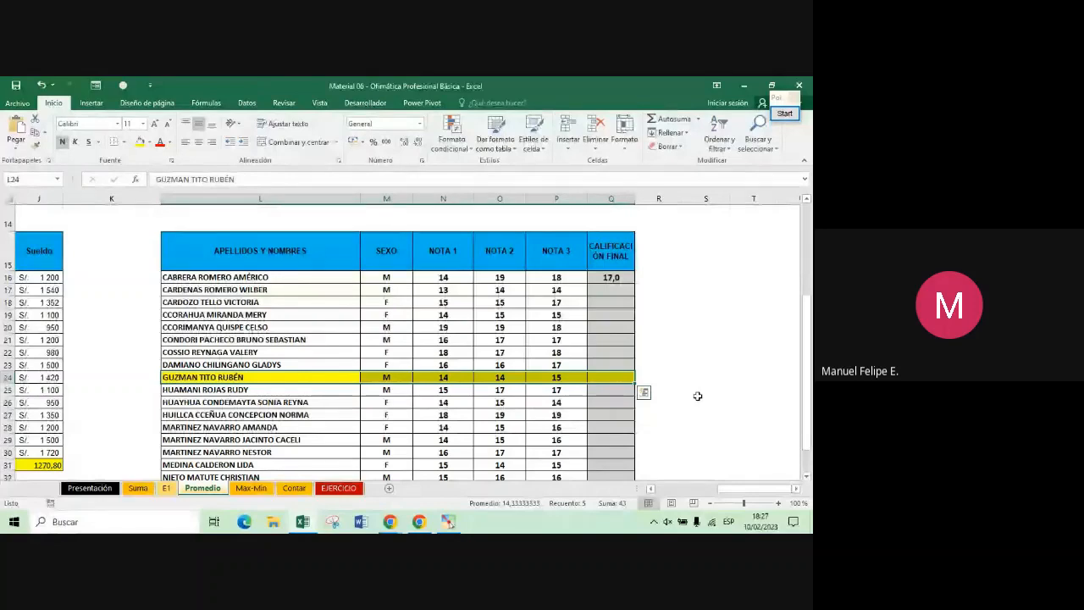
# Calculate the CALIFICACIÓN FINAL of the yellow row in Q24 with the formula =PROMEDIO(N24:P24)
pyautogui.scroll(1, 540, 397)
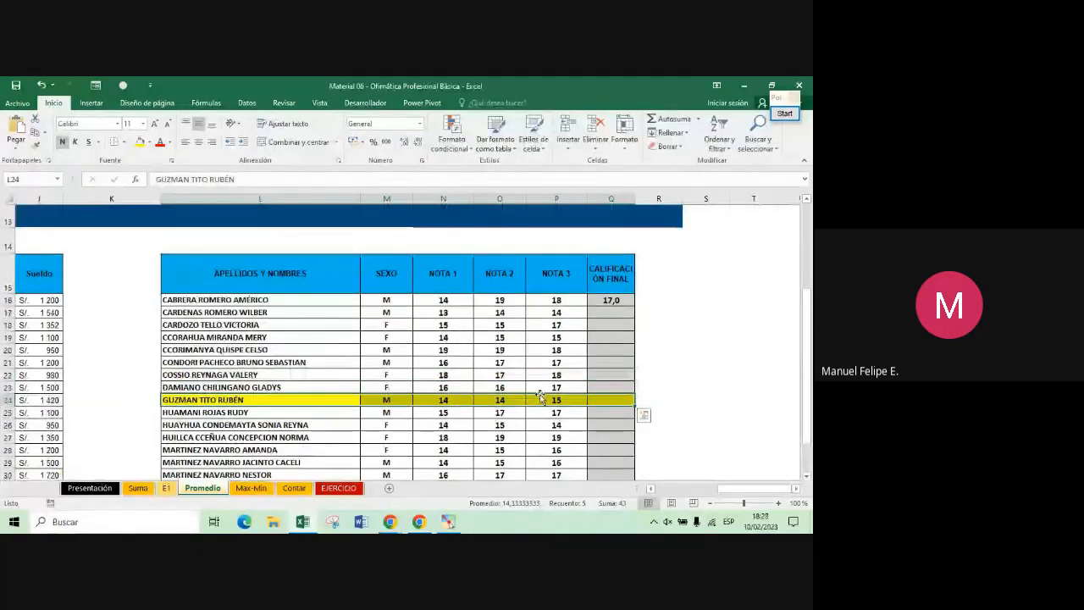
pyautogui.scroll(4, 540, 397)
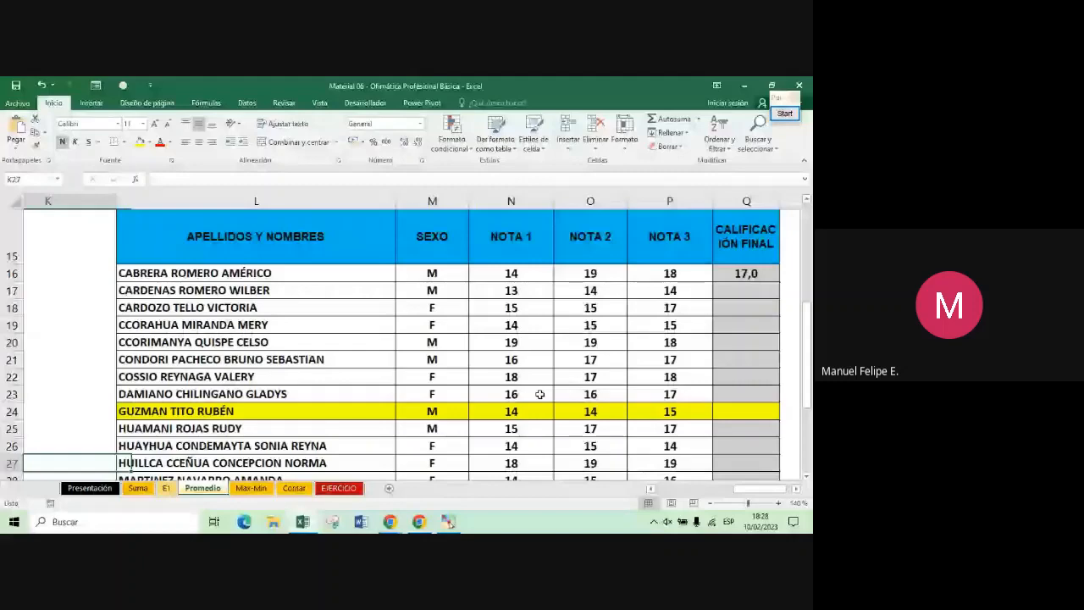
pyautogui.press('Right')
pyautogui.press('Right')
pyautogui.press('Right')
pyautogui.press('Right')
pyautogui.press('Right')
pyautogui.press('Right')
pyautogui.press('Up')
pyautogui.press('Up')
pyautogui.press('Up')
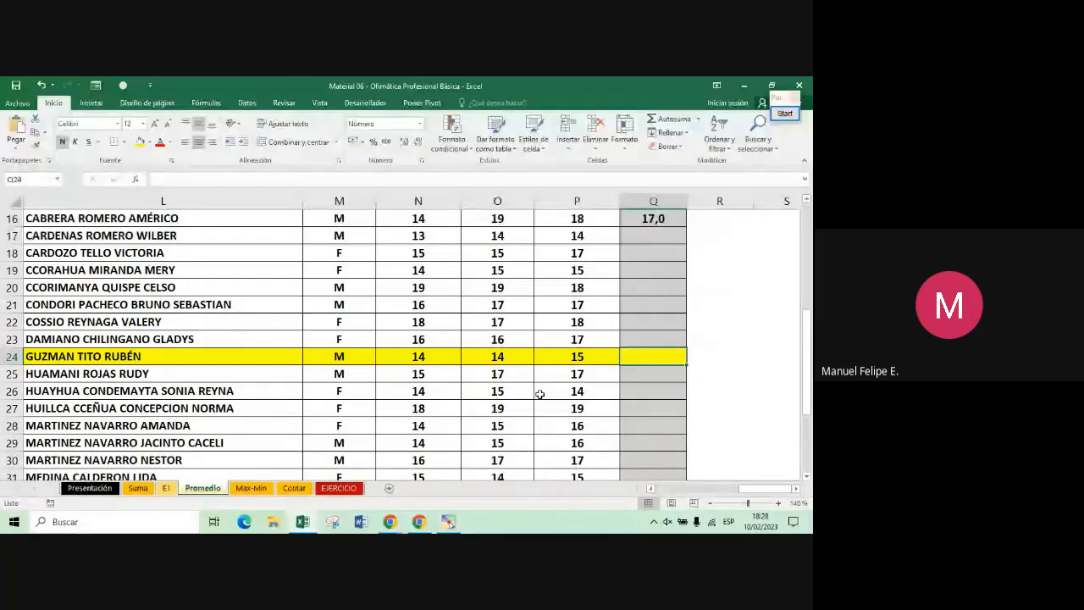
pyautogui.write('=PROMEDIO(')
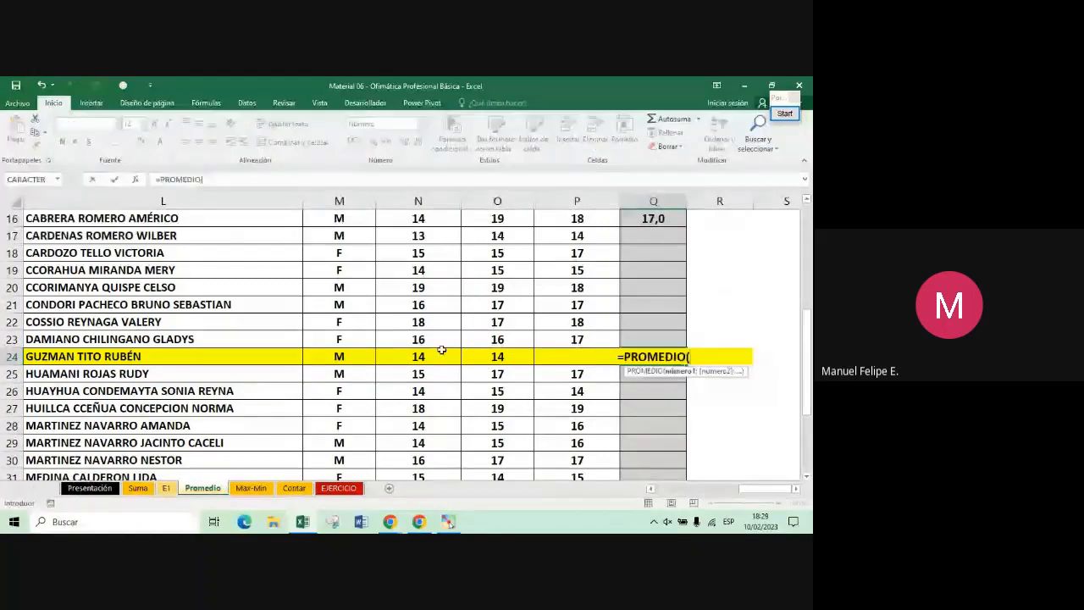
pyautogui.moveTo(441, 350); pyautogui.dragTo(567, 356)
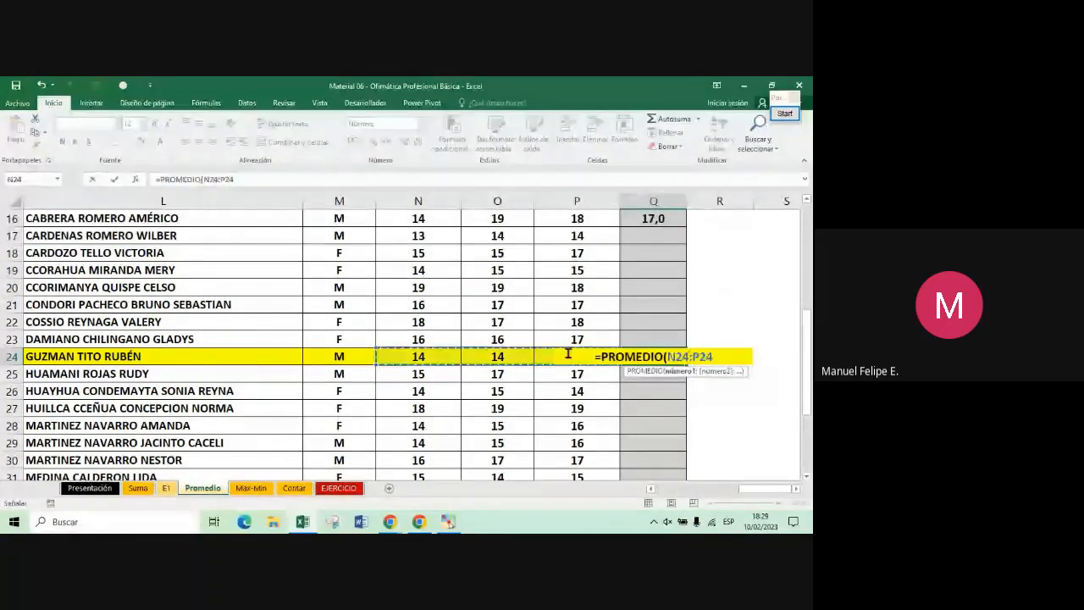
pyautogui.write(')')
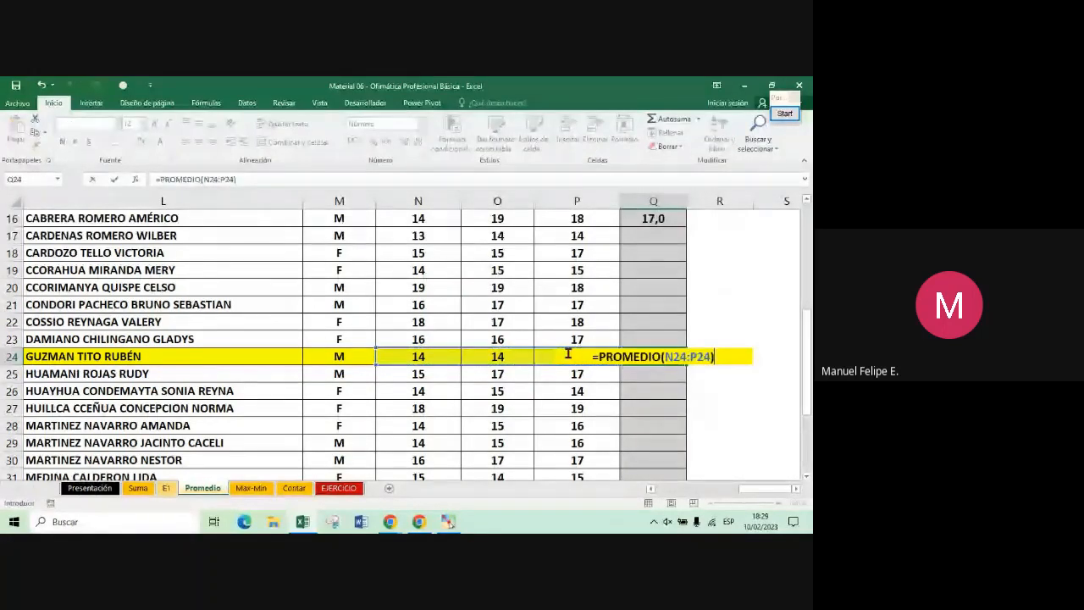
pyautogui.press('Return')
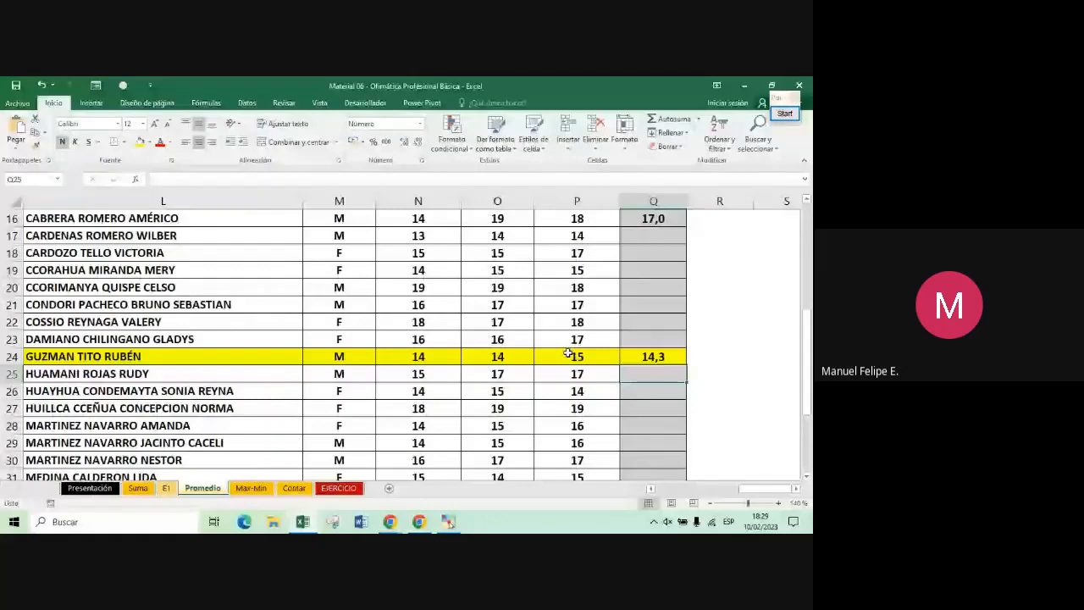
# Look across the yellow row's last grade and its average in Q24, and return to the start of the Promedio sheet
pyautogui.click(568, 353)
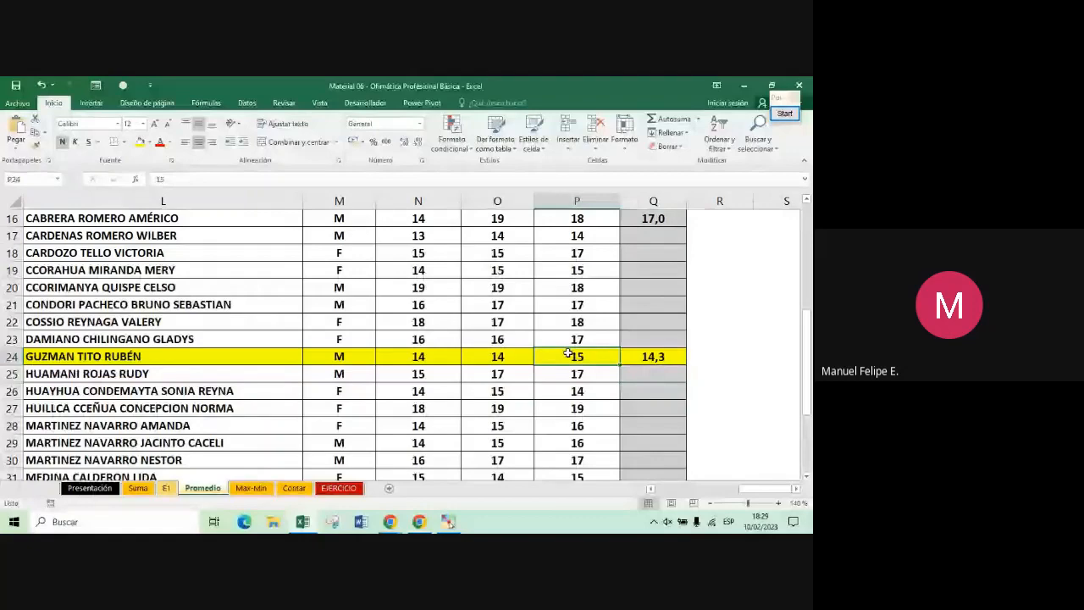
pyautogui.press('Right')
pyautogui.press('Right')
pyautogui.press('Left')
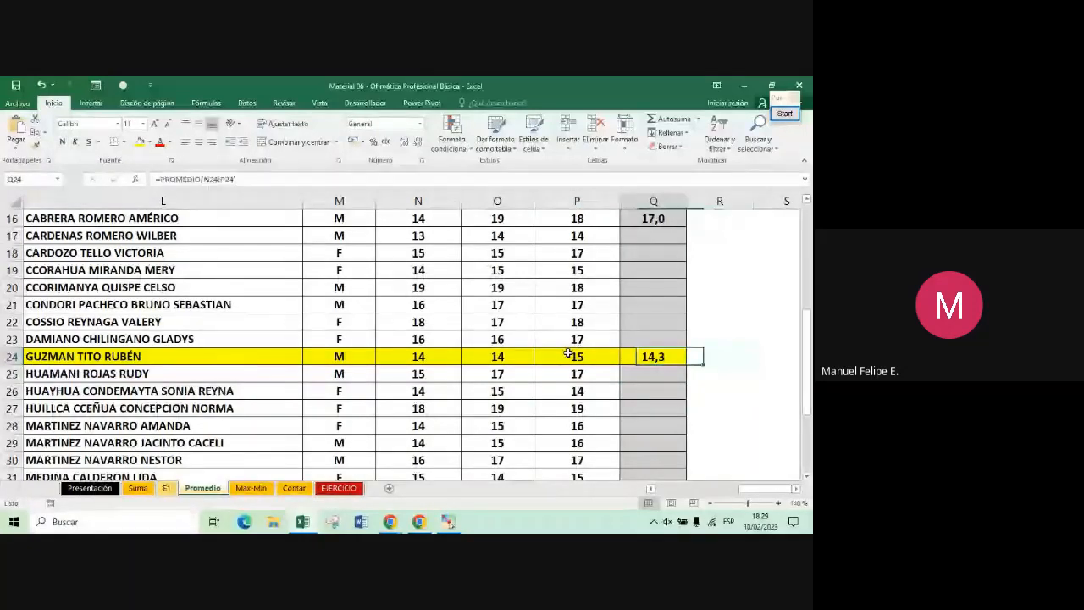
pyautogui.press('Left')
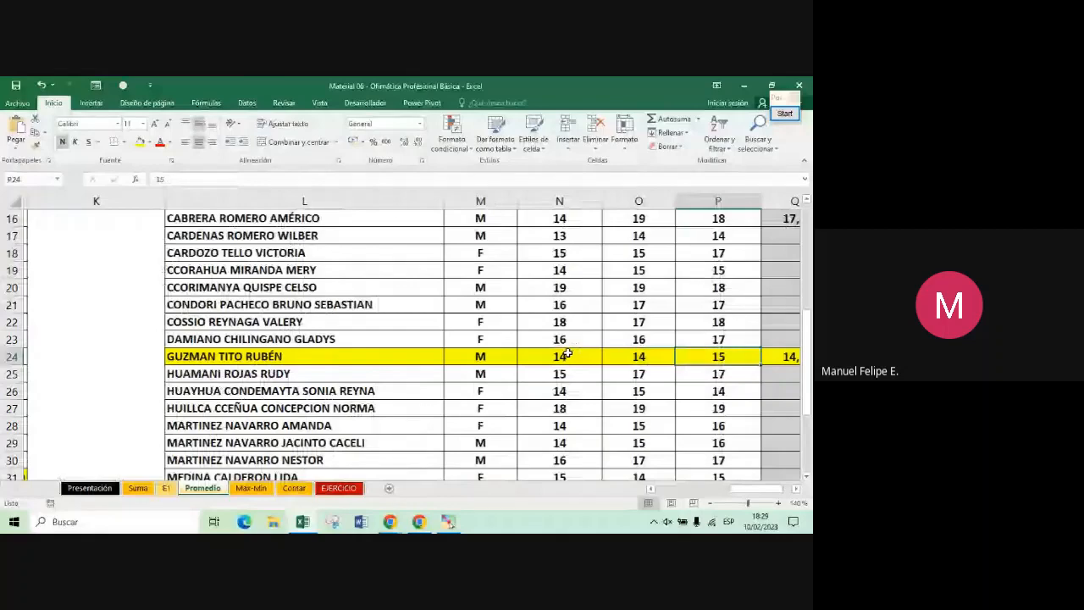
pyautogui.press('Right')
pyautogui.press('Right')
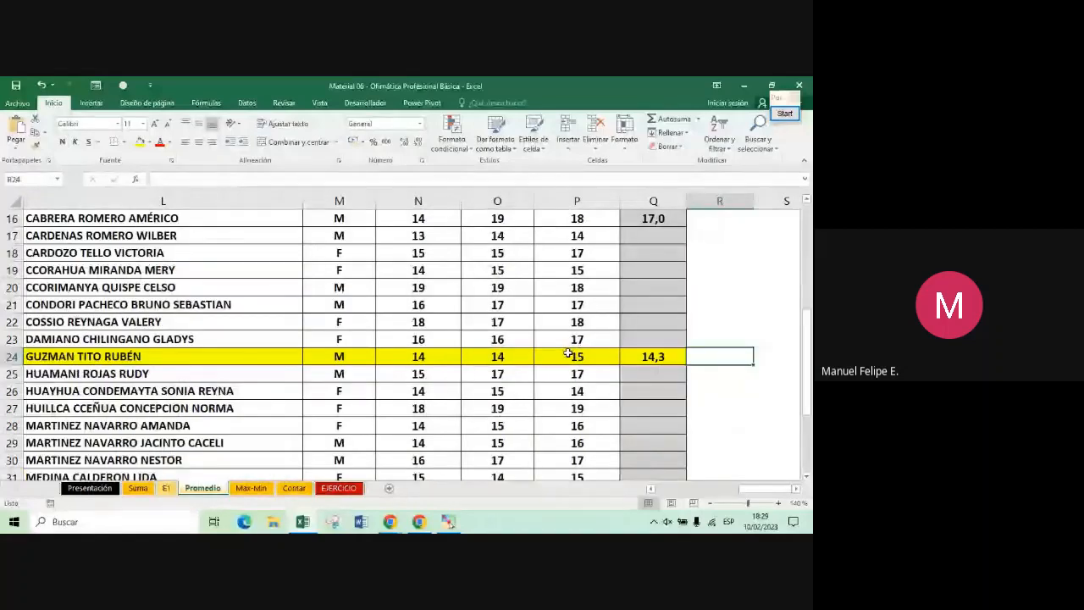
pyautogui.hotkey('ctrl', 'Home')
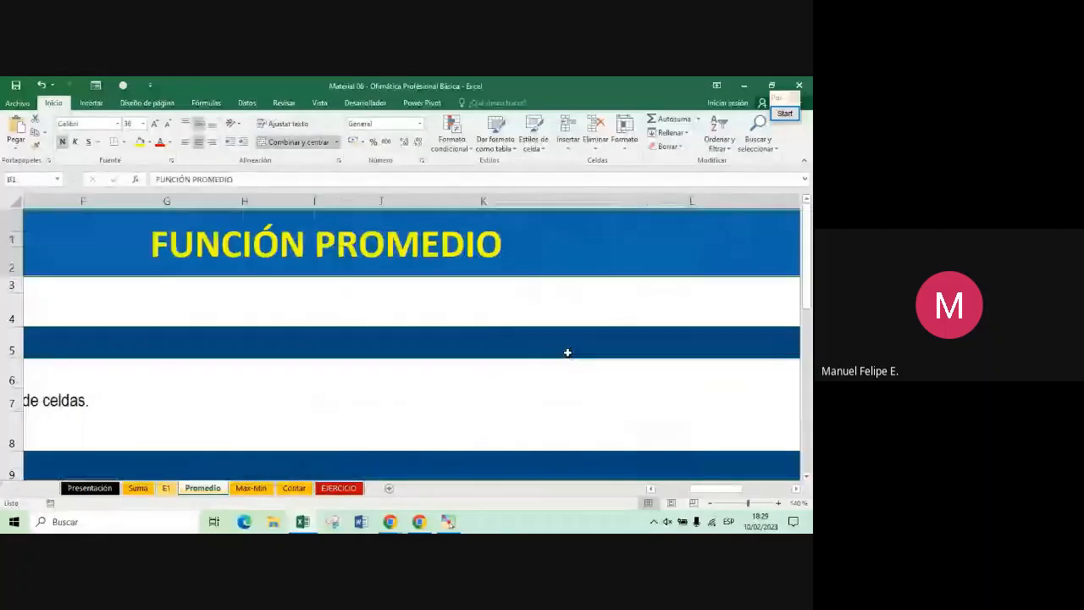
# Switch from the Promedio sheet to the Max-Min sheet and display its FUNCIÓN MAX - MIN title at the start
pyautogui.press('Left')
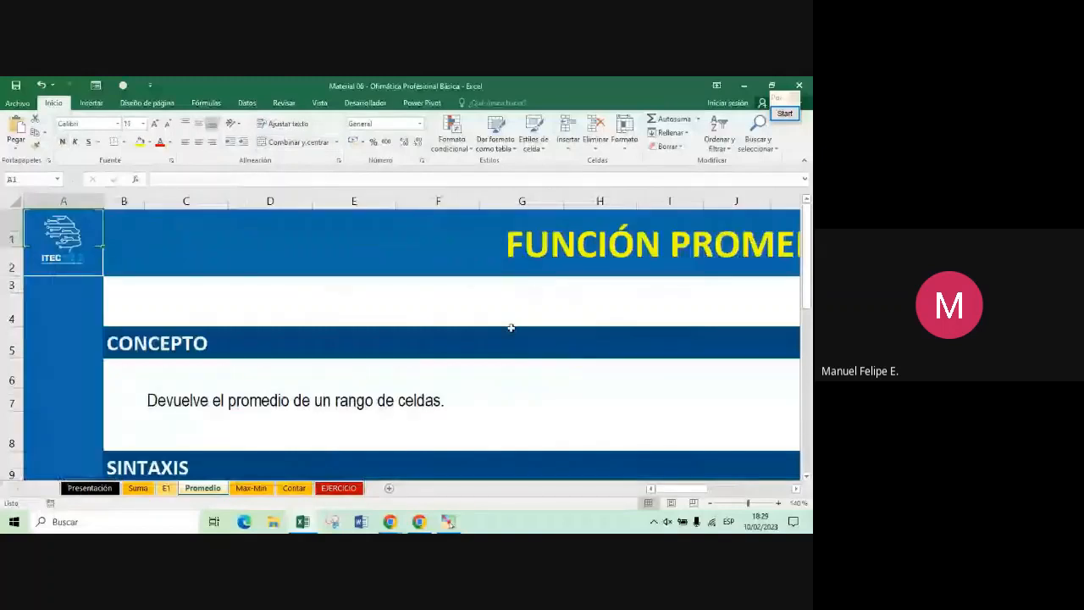
pyautogui.scroll(-5, 511, 327)
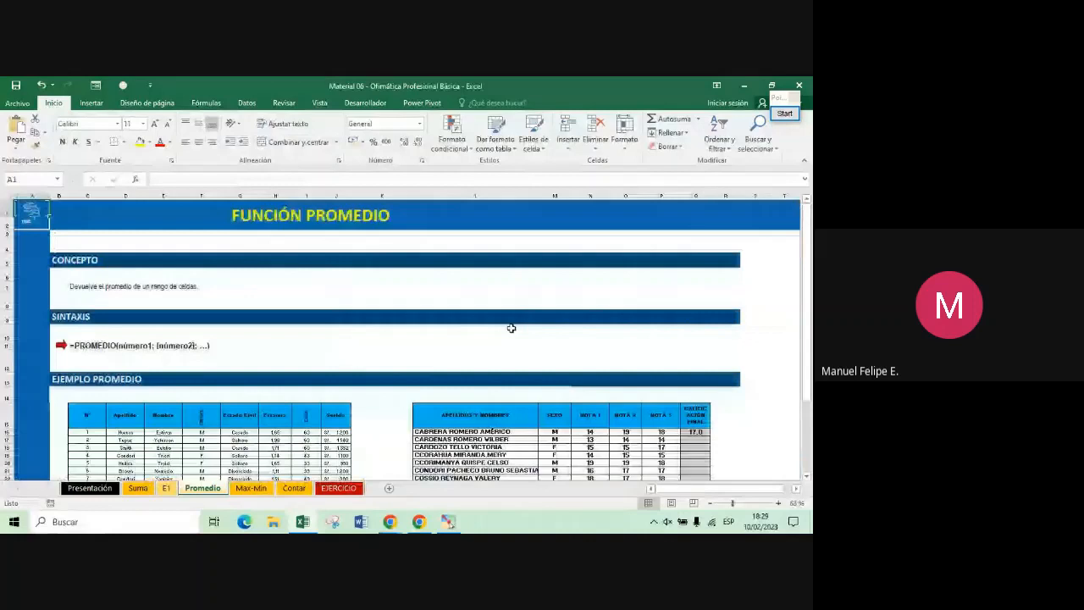
pyautogui.hotkey('ctrl', 'pagedown')
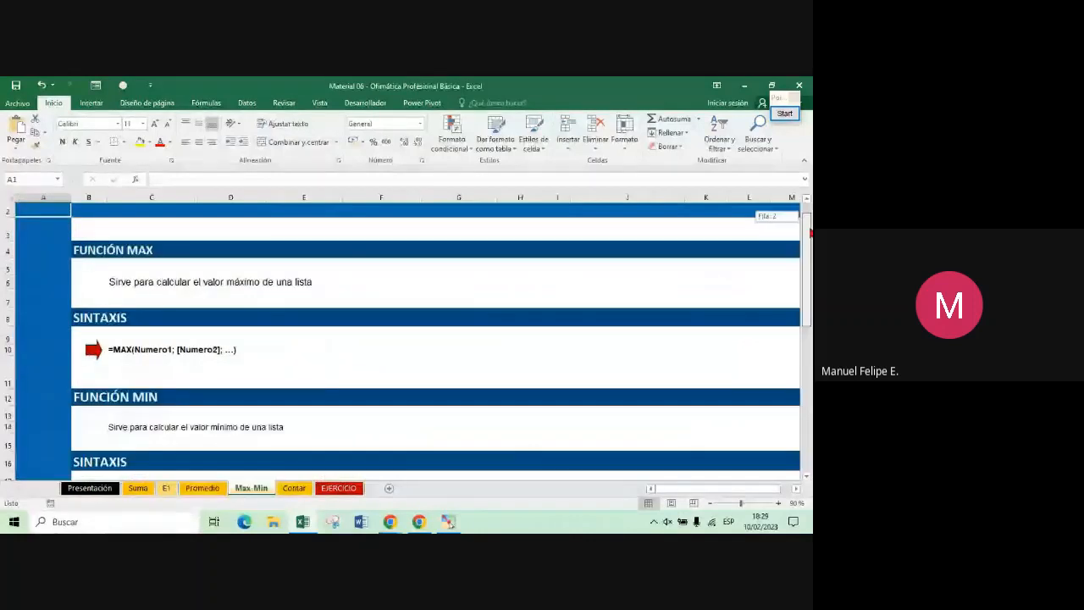
pyautogui.moveTo(810, 232); pyautogui.dragTo(811, 210)
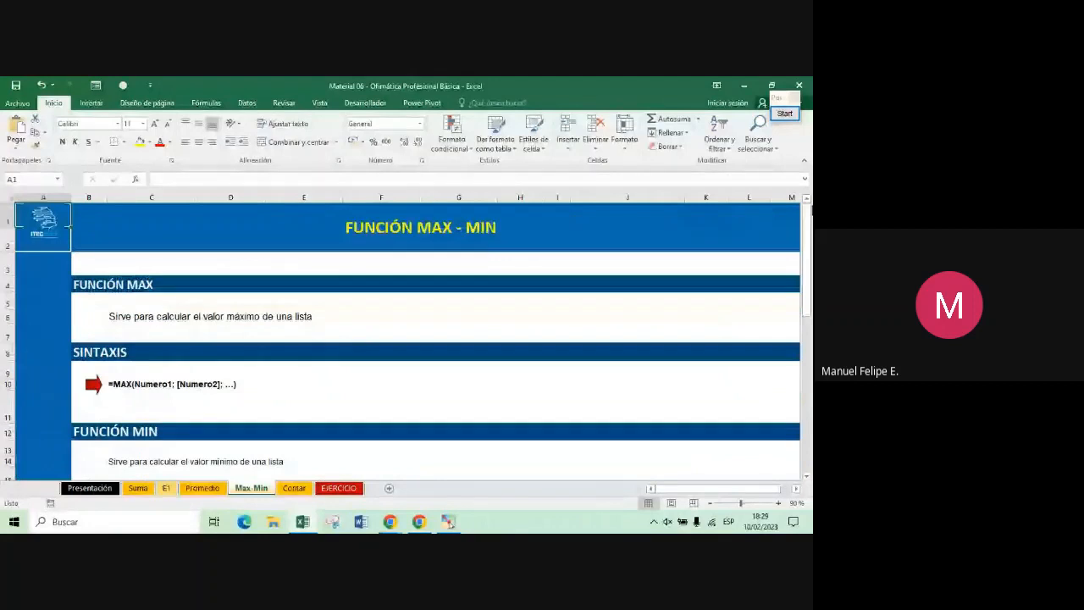
pyautogui.click(808, 218)
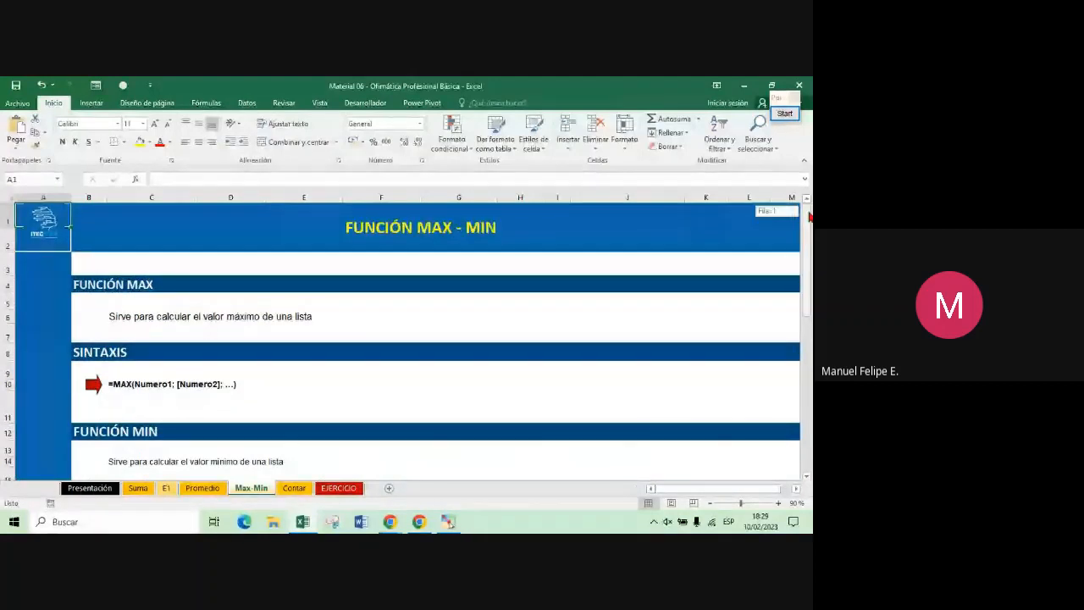
pyautogui.moveTo(808, 218); pyautogui.dragTo(741, 195)
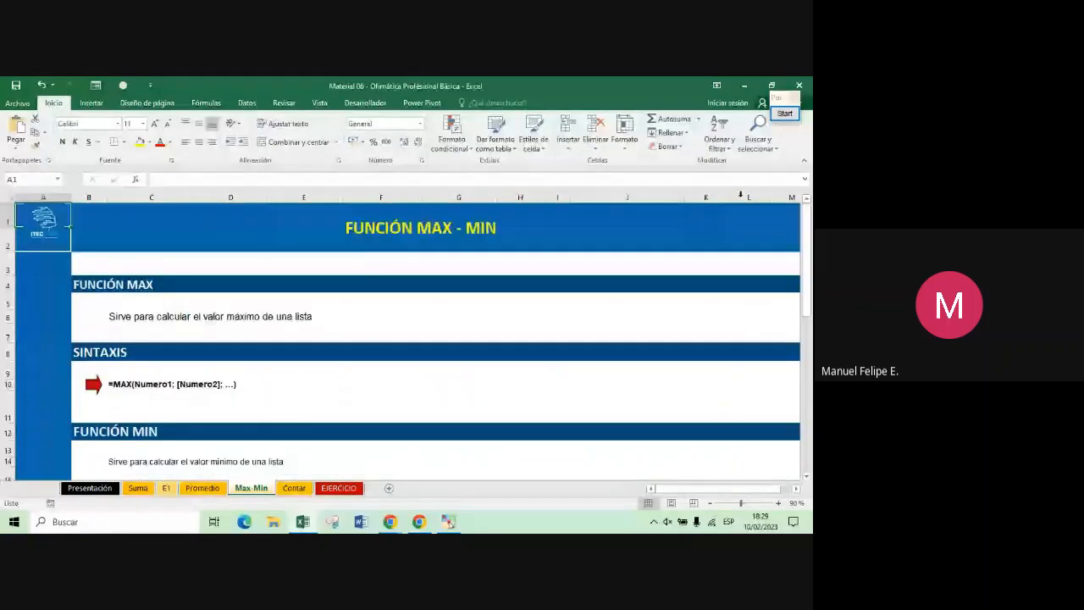
# Draw three red annotation arrows pointing at the Max-Min sheet name, and end the screen annotation
pyautogui.click(784, 113)
pyautogui.click(792, 253)
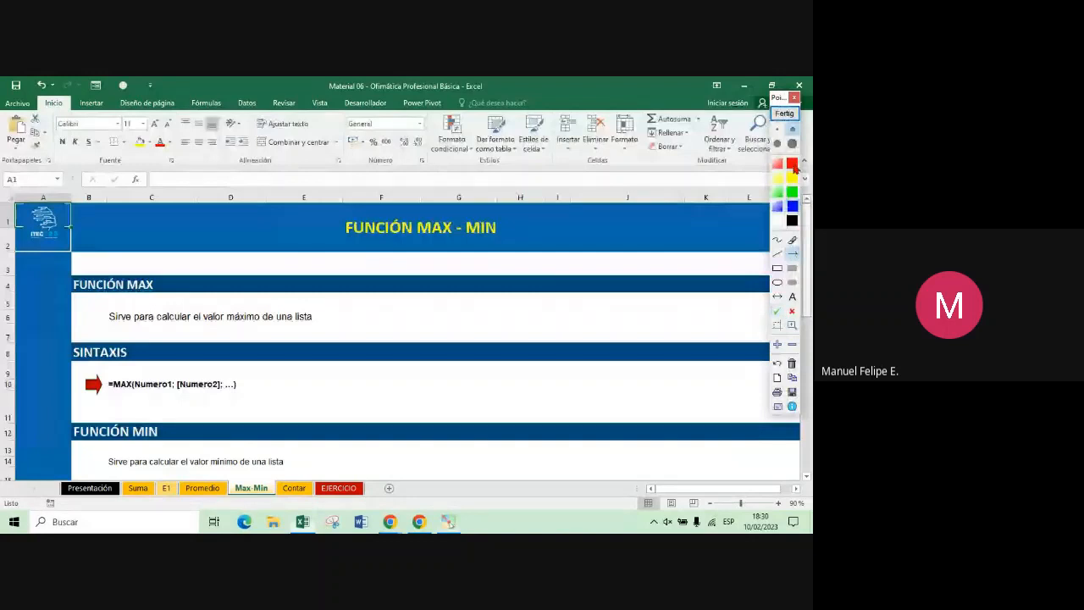
pyautogui.moveTo(305, 149); pyautogui.dragTo(253, 466)
pyautogui.moveTo(636, 156); pyautogui.dragTo(268, 471)
pyautogui.moveTo(46, 174); pyautogui.dragTo(227, 470)
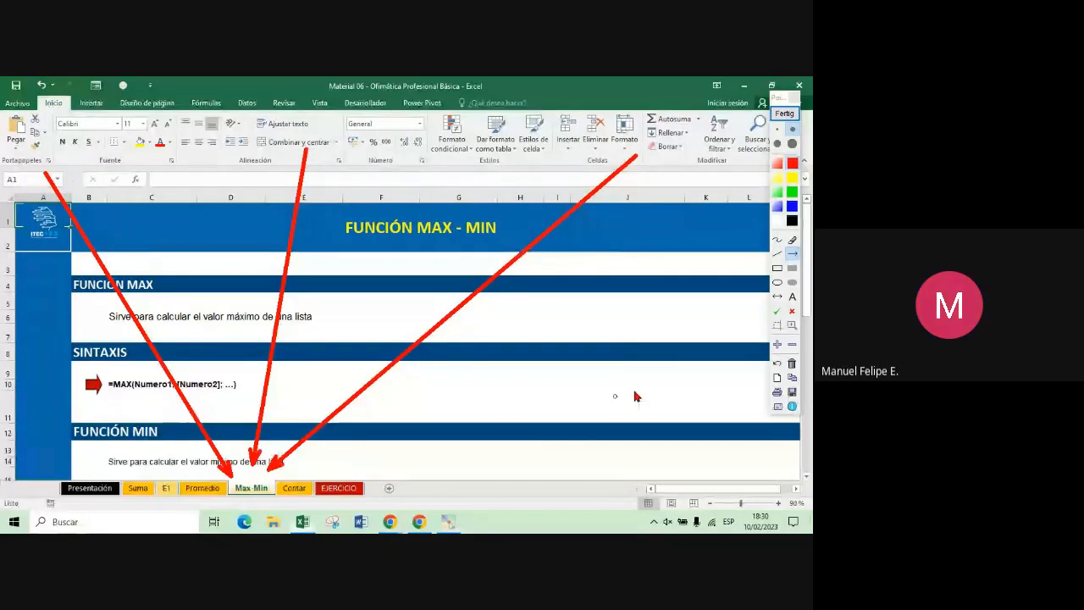
pyautogui.click(787, 116)
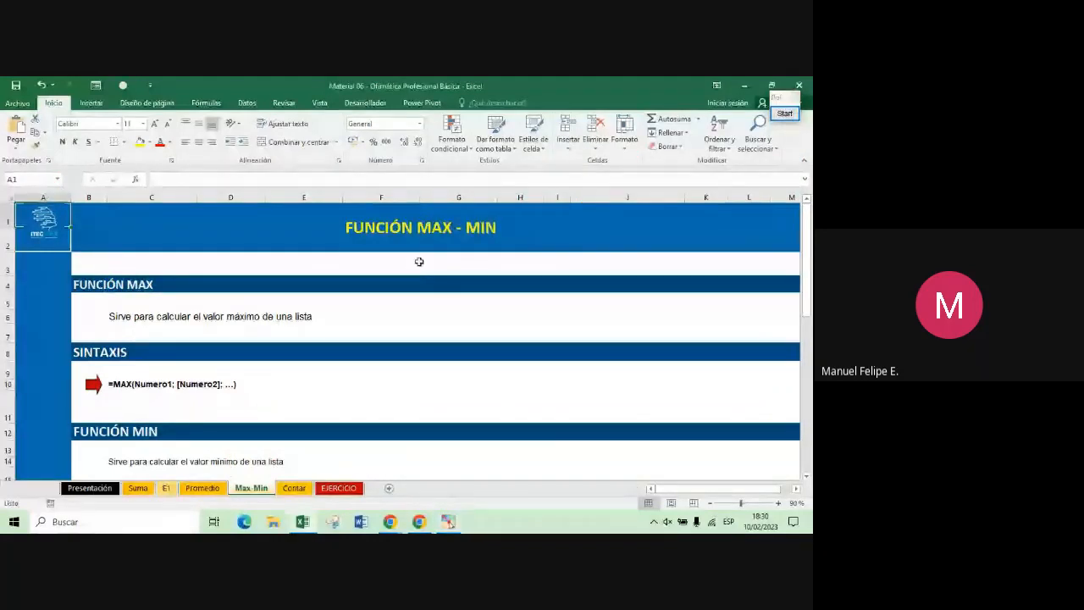
# Examine the FUNCIÓN MAX section, selecting its description in C6 and its SINTAXIS heading in B8
pyautogui.keyDown('ctrl'); pyautogui.scroll(1, 418, 262); pyautogui.keyUp('ctrl')
pyautogui.hscroll(-1, 419, 262)
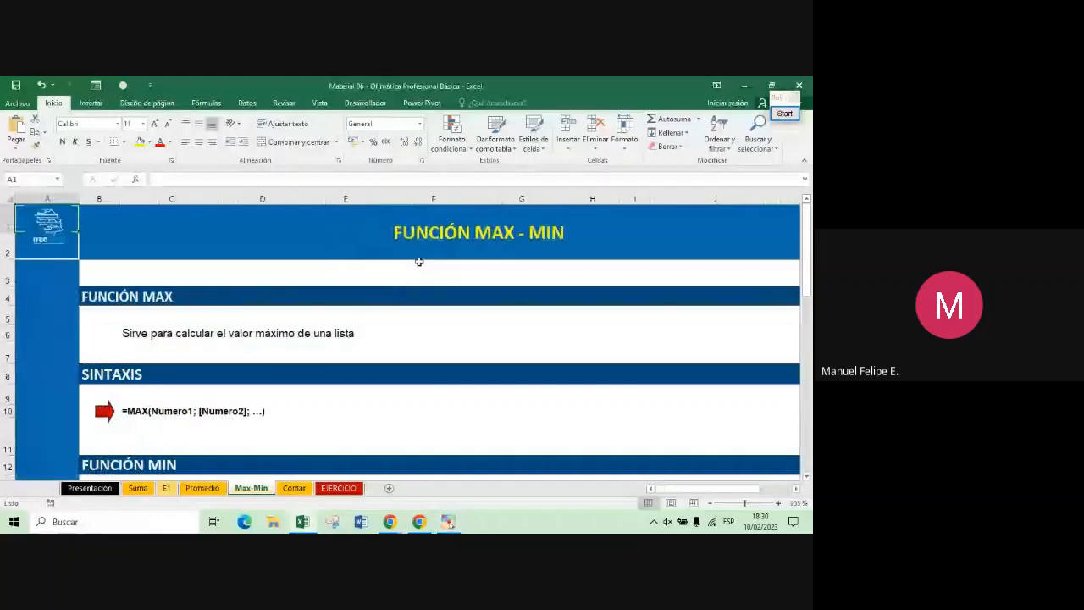
pyautogui.press('Right')
pyautogui.press('Down')
pyautogui.press('Down')
pyautogui.press('Down')
pyautogui.press('Down')
pyautogui.press('Down')
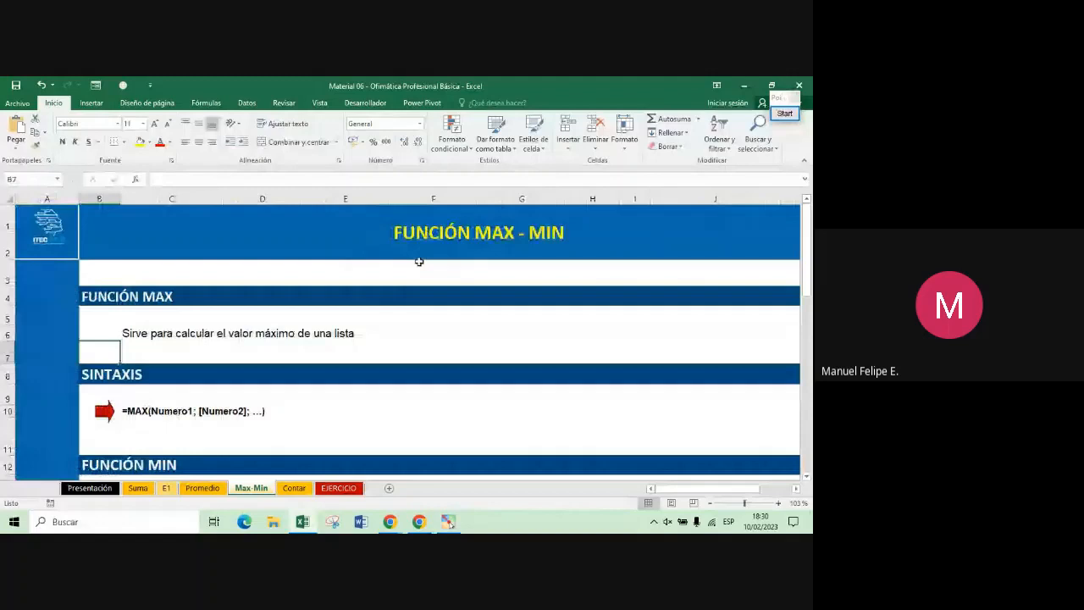
pyautogui.press('Up')
pyautogui.press('Right')
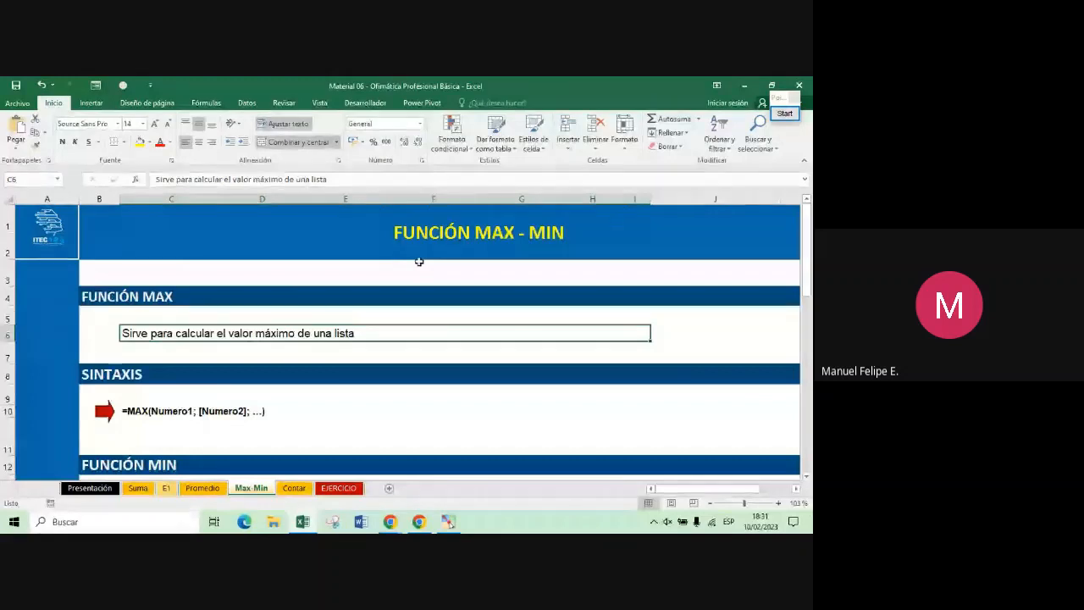
pyautogui.press('Down')
pyautogui.press('Down')
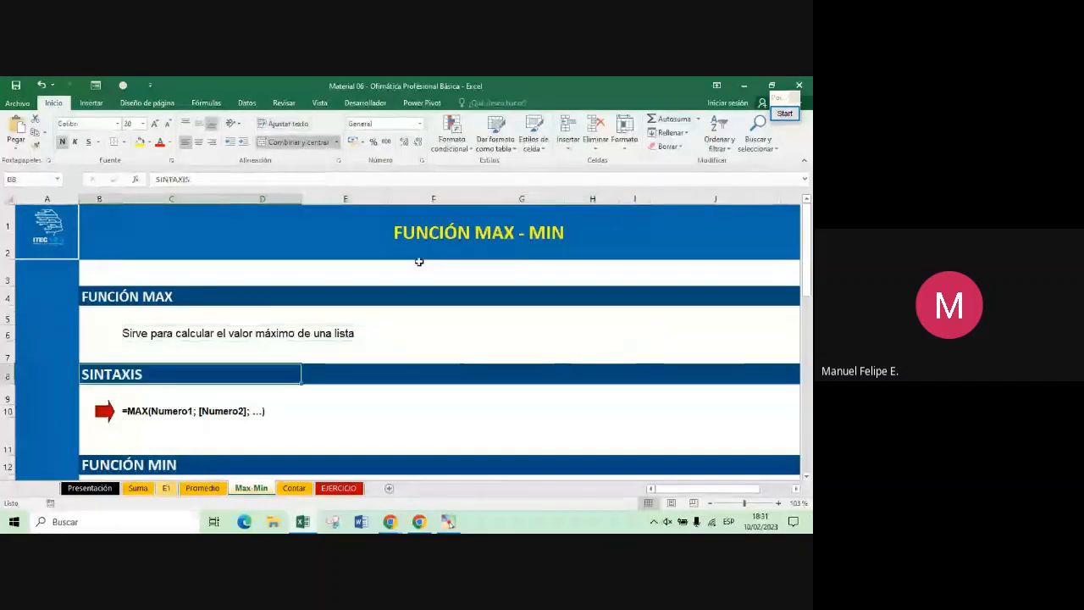
# Examine the MAX function's description and syntax on the Max-Min sheet
pyautogui.press('Left')
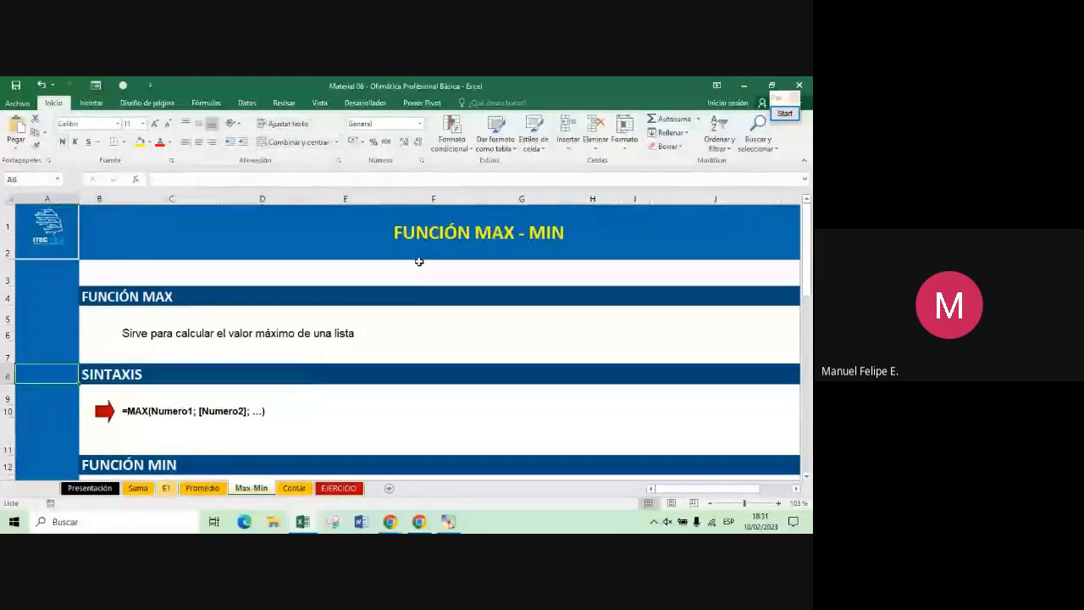
pyautogui.press('Down')
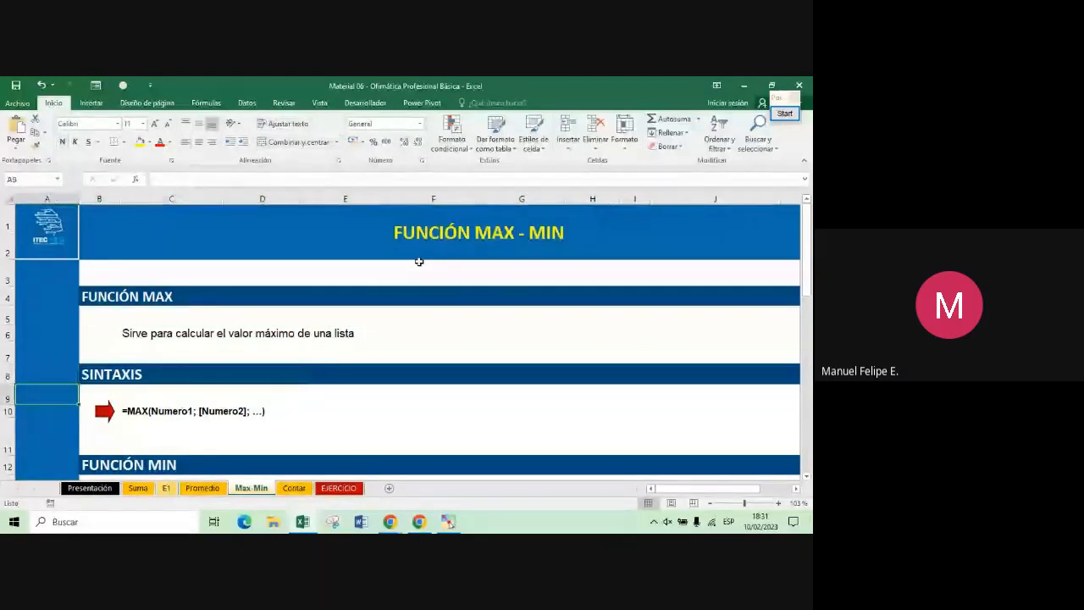
pyautogui.press('Down')
pyautogui.press('Down')
pyautogui.press('Down')
pyautogui.press('Down')
pyautogui.press('Down')
pyautogui.press('Down')
pyautogui.press('Down')
pyautogui.press('Down')
pyautogui.press('Down')
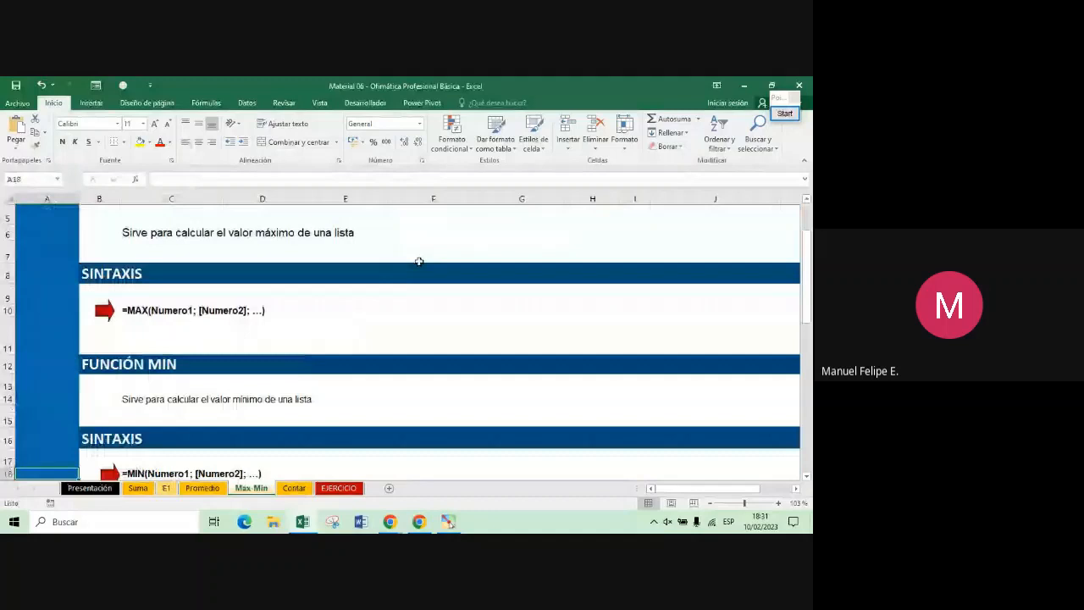
pyautogui.click(420, 310)
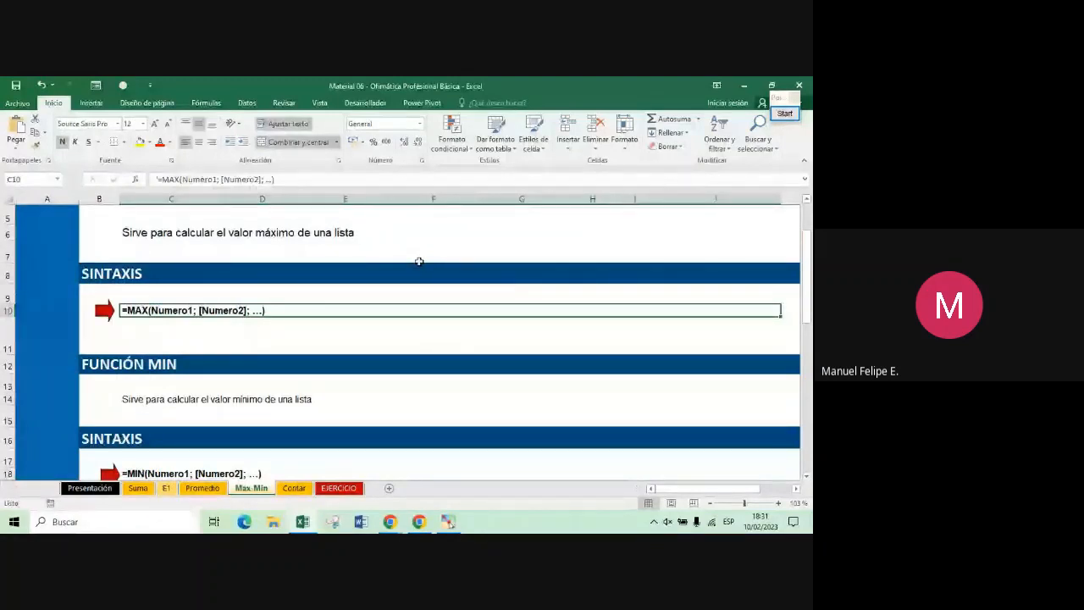
pyautogui.scroll(3, 186, 324)
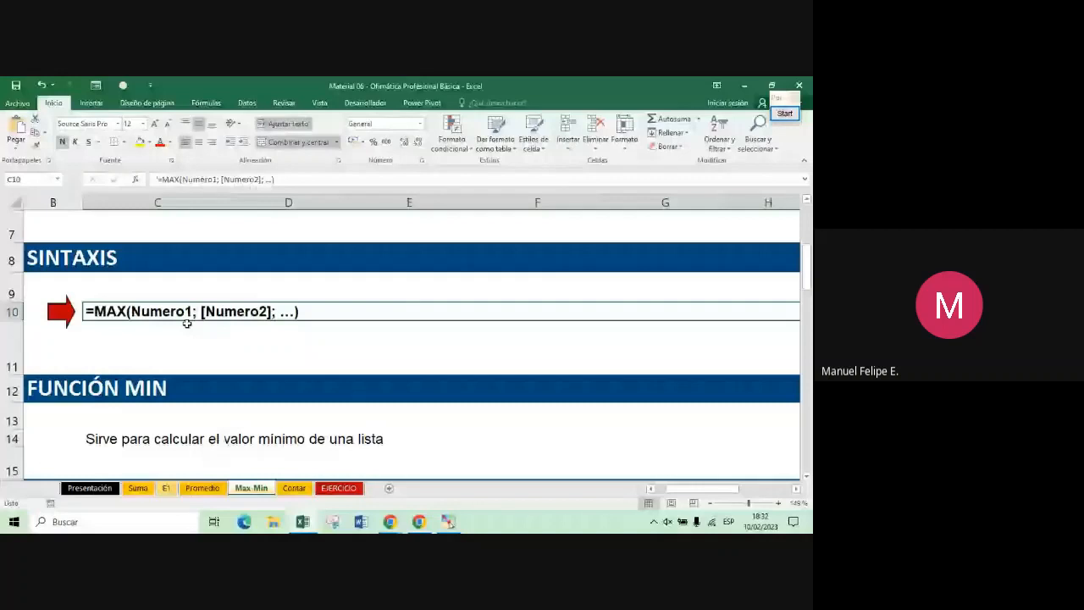
# Read the MIN function's description and syntax, comparing it with the MAX syntax above it
pyautogui.press('Down')
pyautogui.press('Down')
pyautogui.press('Down')
pyautogui.press('Down')
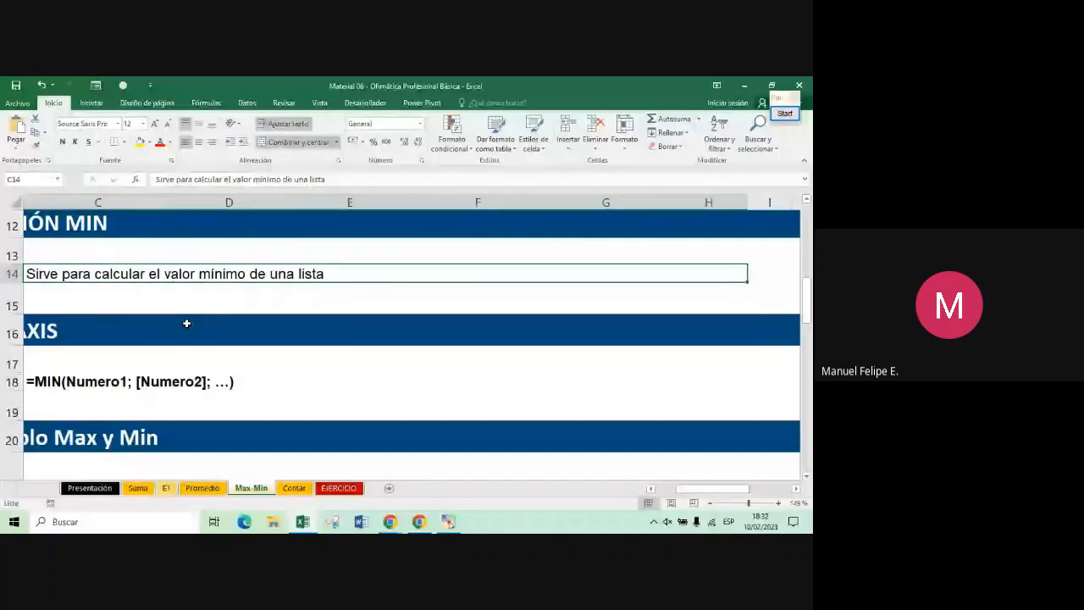
pyautogui.press('Down')
pyautogui.press('Left')
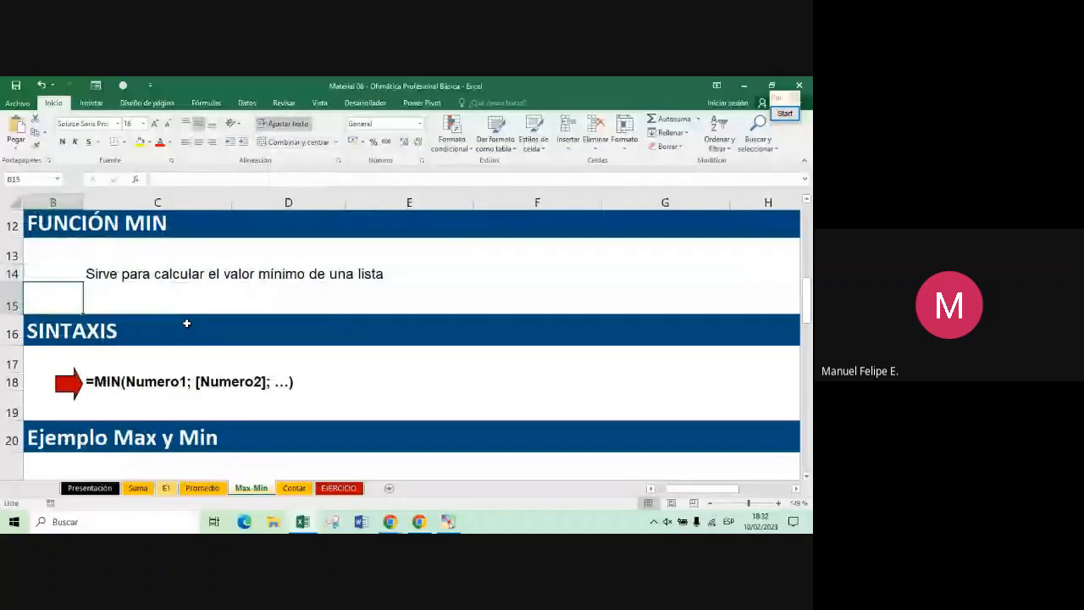
pyautogui.press('Down')
pyautogui.press('Down')
pyautogui.press('Down')
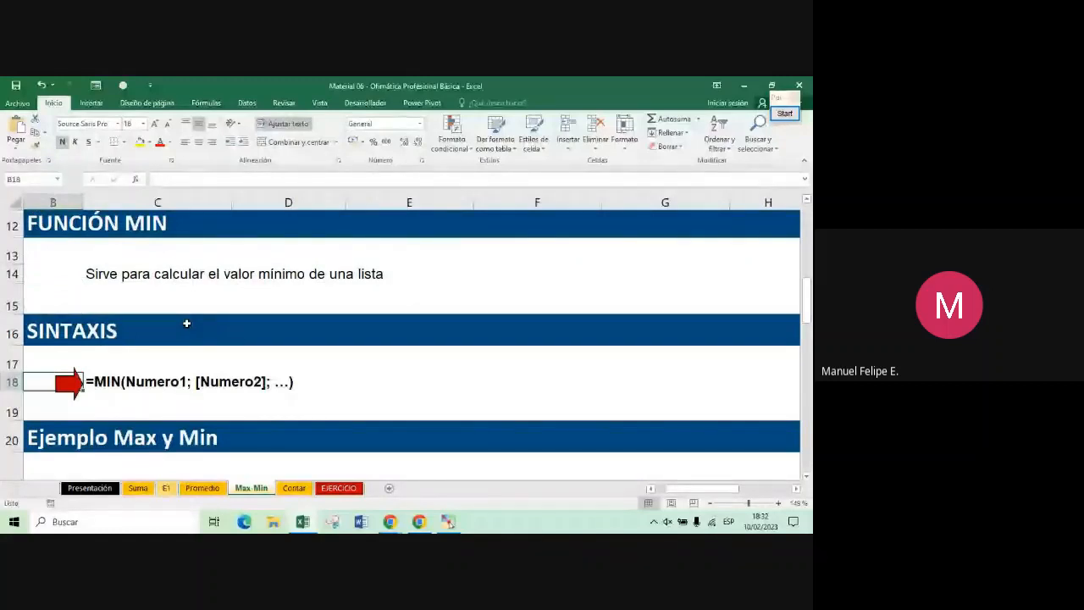
pyautogui.press('Up')
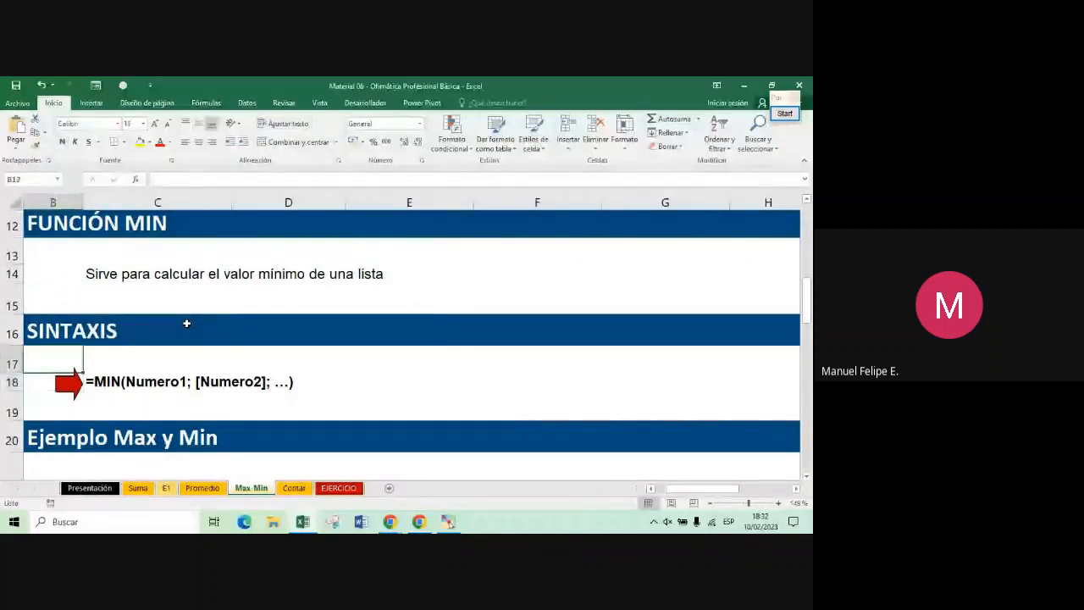
pyautogui.press('Up')
pyautogui.press('Up')
pyautogui.press('Up')
pyautogui.press('Up')
pyautogui.press('Up')
pyautogui.press('Up')
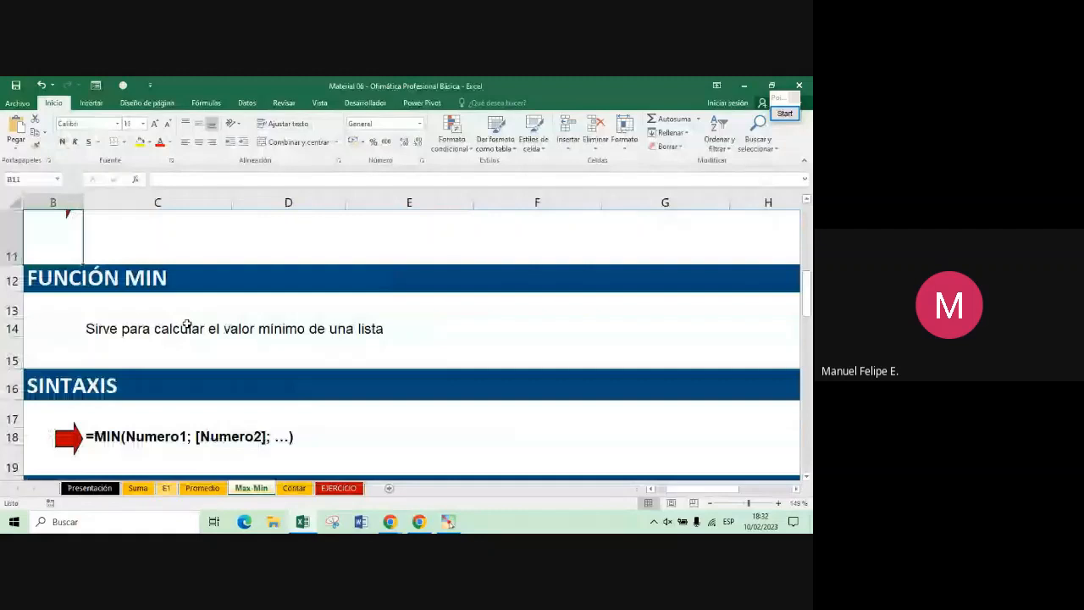
pyautogui.press('Up')
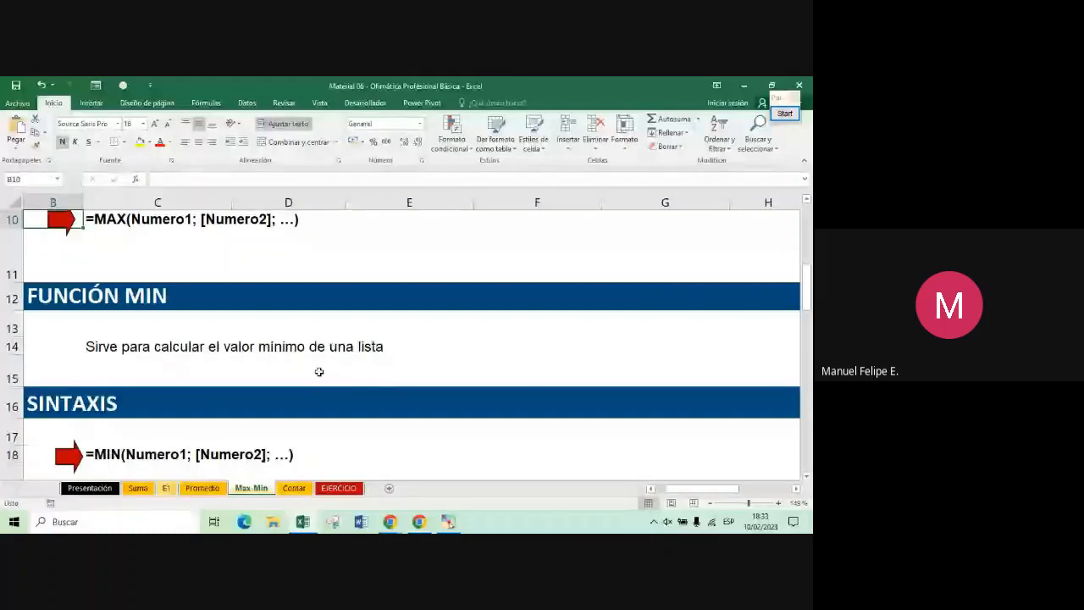
# Examine the LEGAJO DE PERSONAL table and its salary and children questions under Ejemplo Max y Min
pyautogui.press('Down')
pyautogui.press('Down')
pyautogui.press('Down')
pyautogui.press('Down')
pyautogui.press('Down')
pyautogui.press('Down')
pyautogui.press('Down')
pyautogui.press('Down')
pyautogui.press('Down')
pyautogui.press('Down')
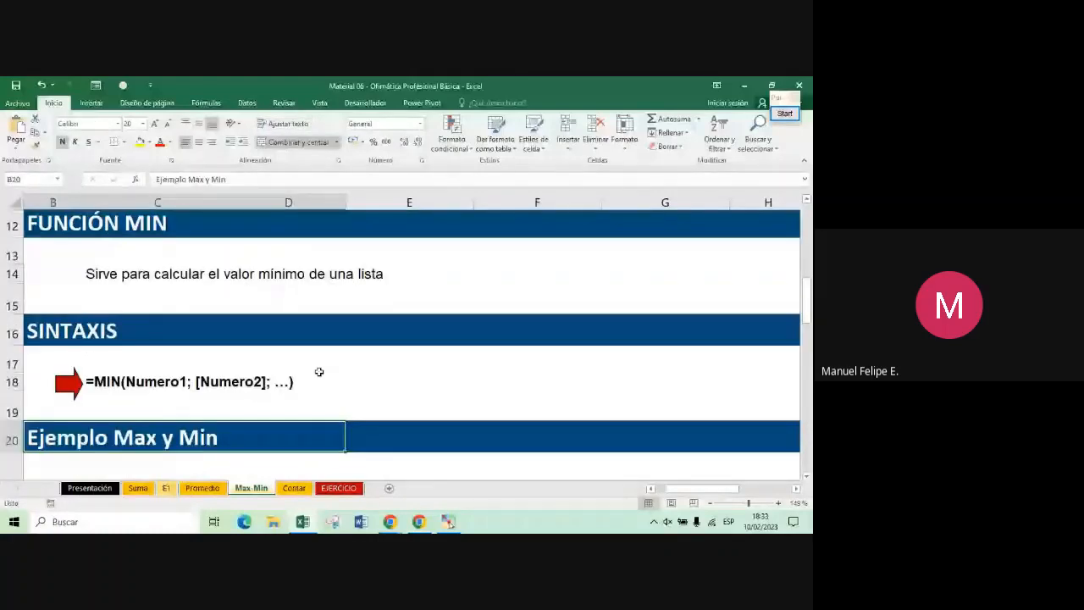
pyautogui.press('Down')
pyautogui.press('Down')
pyautogui.press('Down')
pyautogui.press('Down')
pyautogui.press('Down')
pyautogui.press('Down')
pyautogui.press('Down')
pyautogui.press('Down')
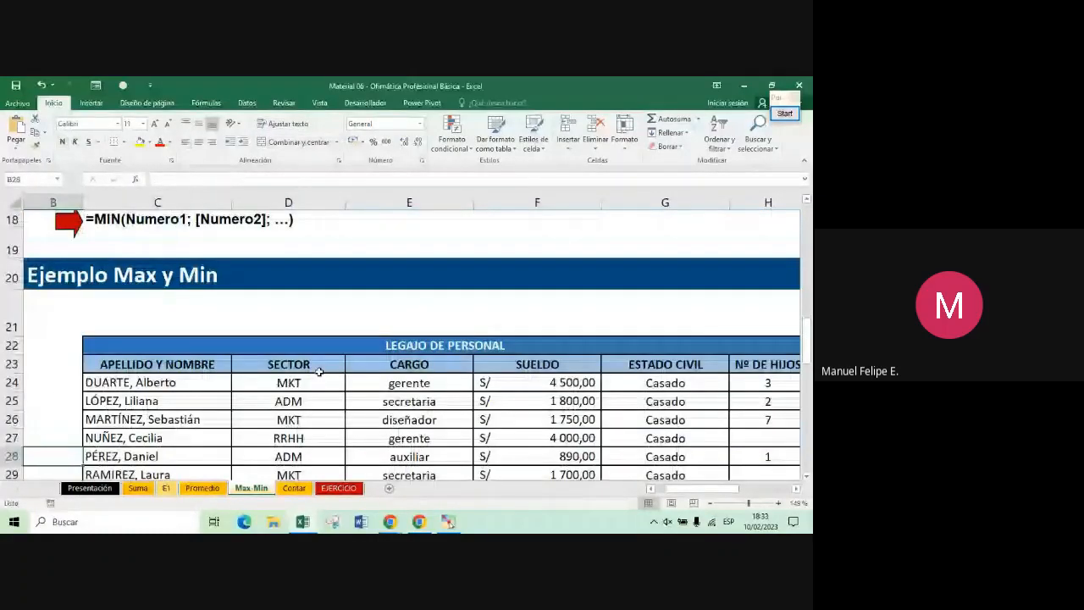
pyautogui.press('Down')
pyautogui.press('Down')
pyautogui.press('Down')
pyautogui.scroll(-1, 319, 371)
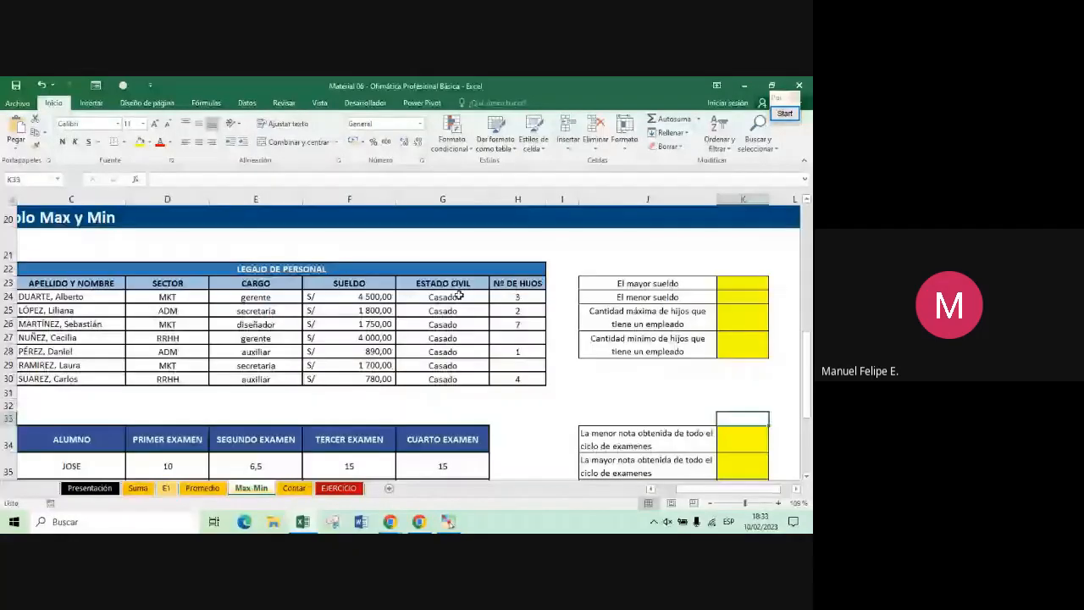
# Look over the student exam table and its grade questions, and return to the LEGAJO DE PERSONAL table
pyautogui.press('Down')
pyautogui.press('Down')
pyautogui.press('Down')
pyautogui.press('Down')
pyautogui.press('Down')
pyautogui.press('Down')
pyautogui.press('Down')
pyautogui.press('Down')
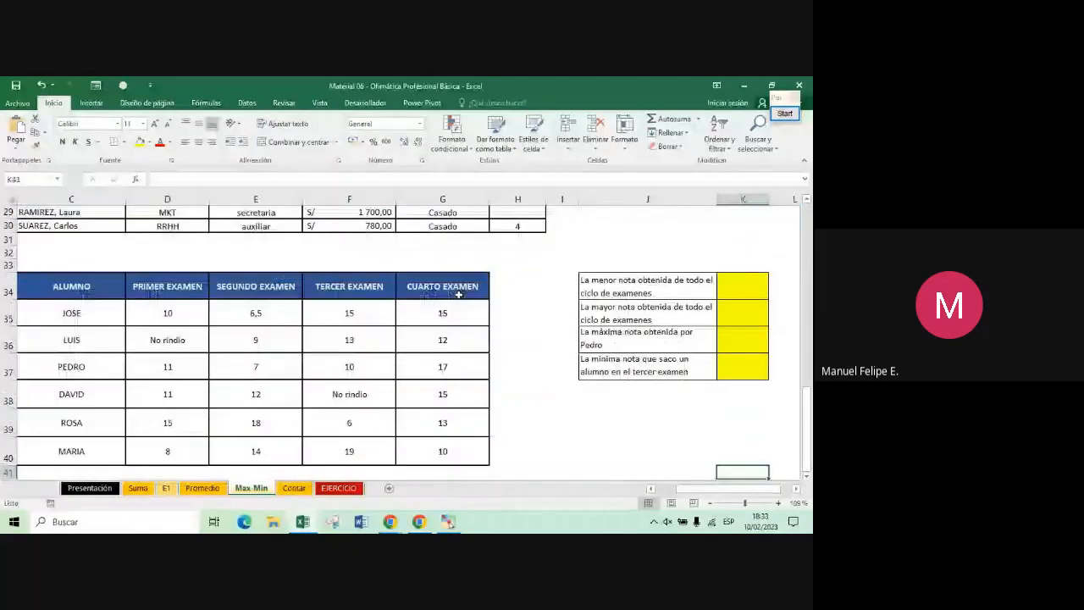
pyautogui.press('Up')
pyautogui.press('Up')
pyautogui.press('Up')
pyautogui.press('Up')
pyautogui.press('Up')
pyautogui.press('Up')
pyautogui.press('Up')
pyautogui.press('Up')
pyautogui.press('Up')
pyautogui.press('Up')
pyautogui.press('Up')
pyautogui.press('Up')
pyautogui.press('Up')
pyautogui.press('Up')
pyautogui.press('Up')
pyautogui.press('Up')
pyautogui.press('Up')
pyautogui.press('Up')
pyautogui.press('Up')
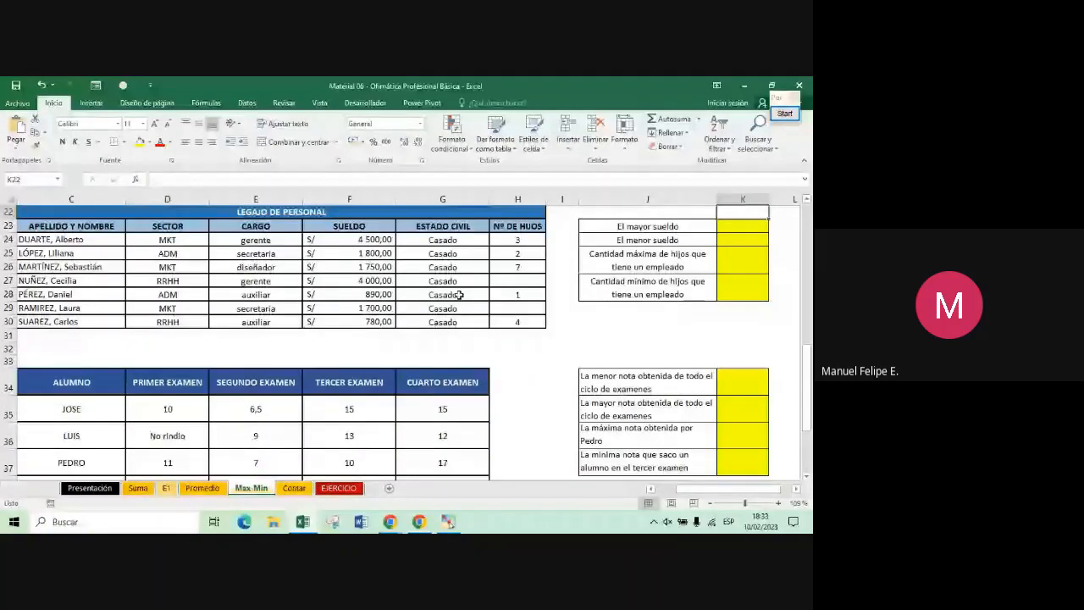
pyautogui.press('Up')
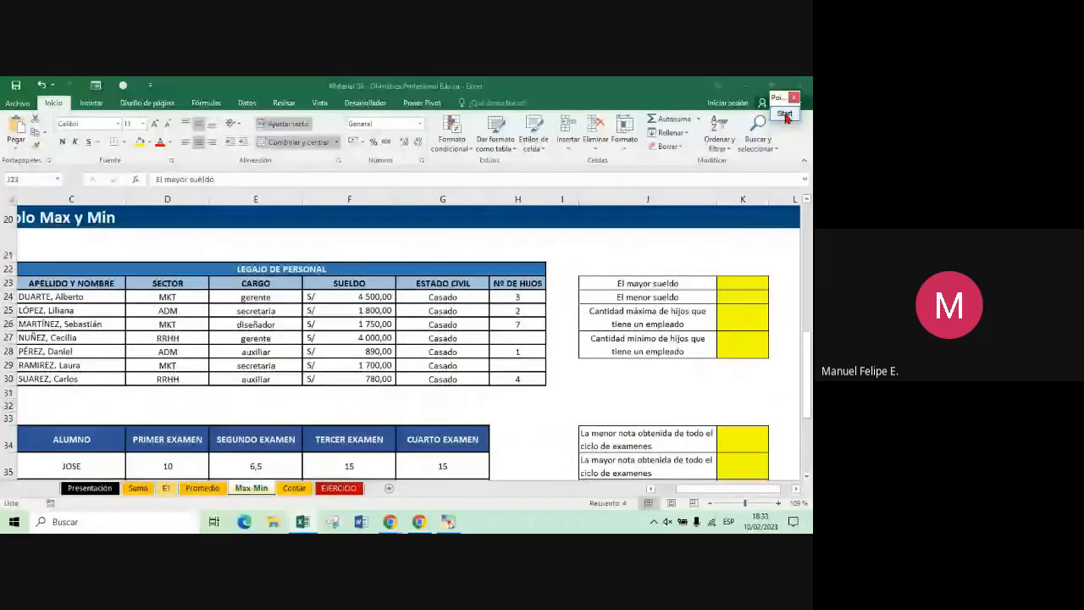
# Annotate the screen with a green check mark beside "El mayor sueldo" and red rectangles around the question block and the personnel table
pyautogui.click(785, 115)
pyautogui.moveTo(783, 106); pyautogui.dragTo(527, 120)
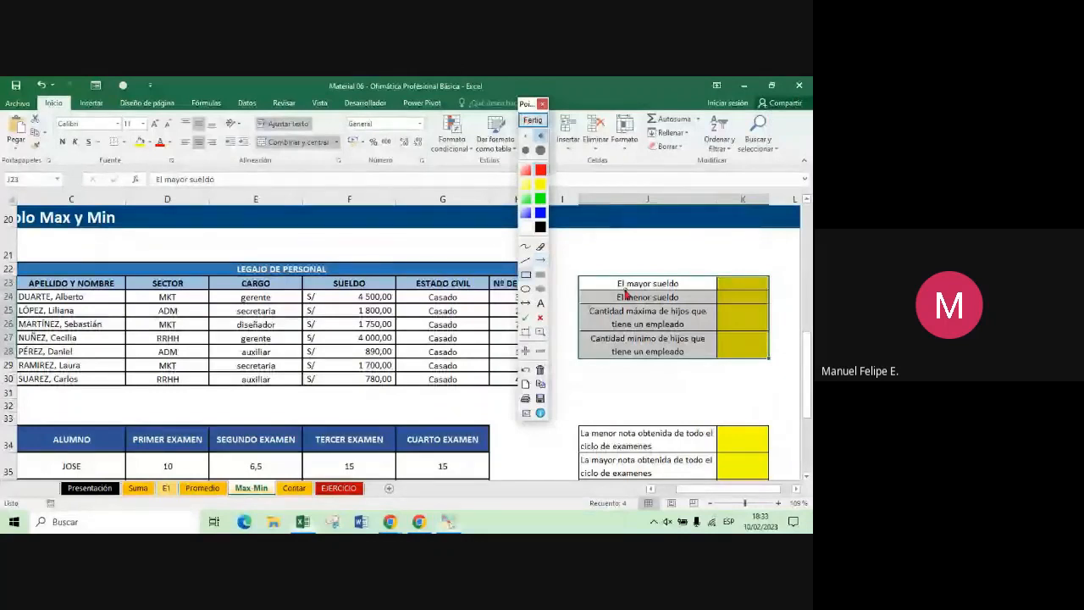
pyautogui.click(525, 316)
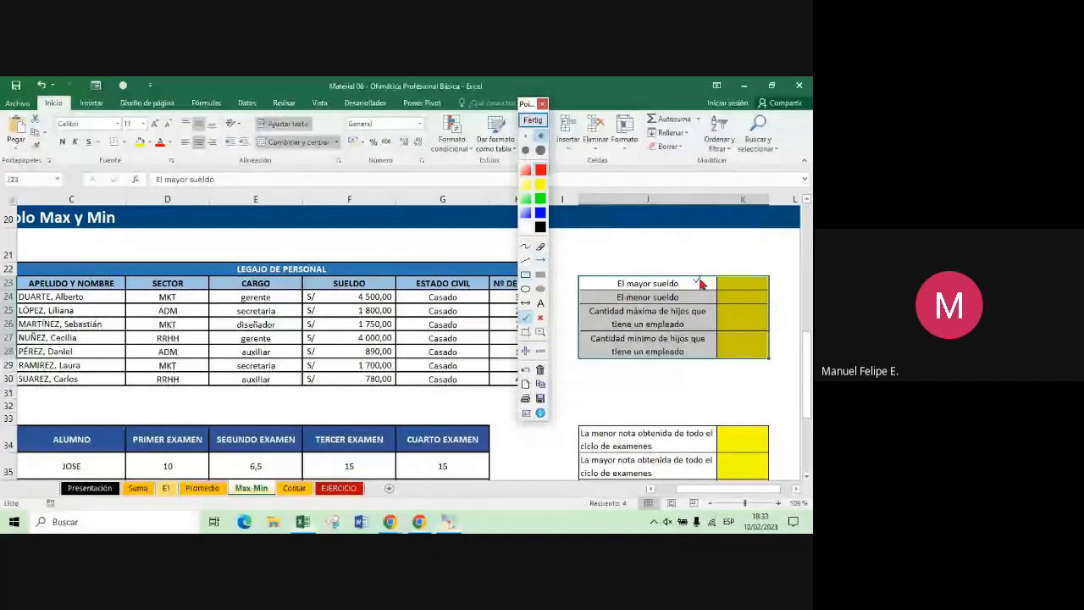
pyautogui.click(694, 281)
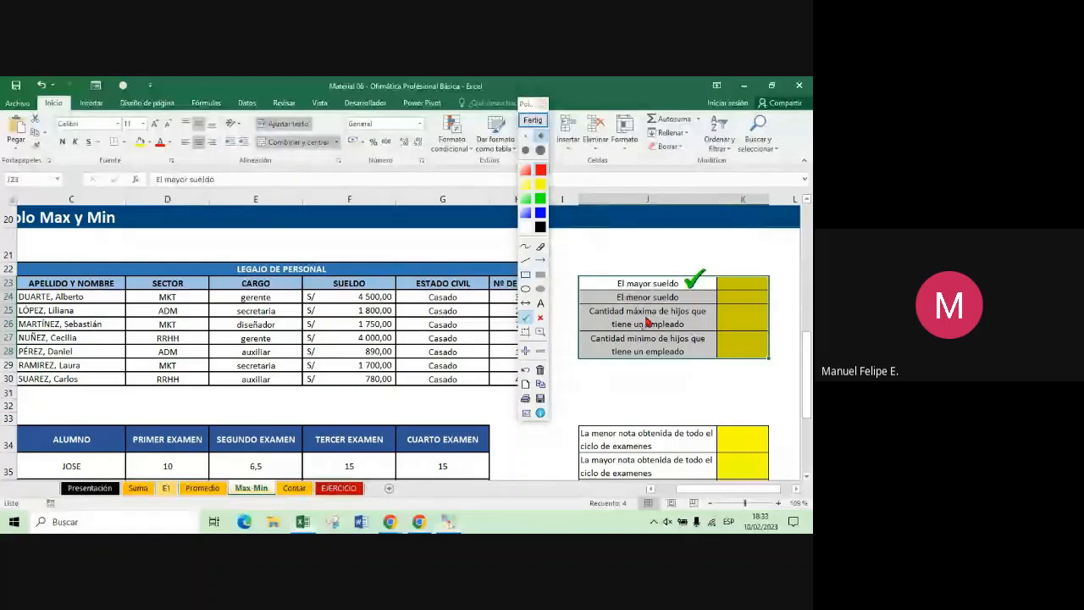
pyautogui.moveTo(575, 359); pyautogui.dragTo(772, 271)
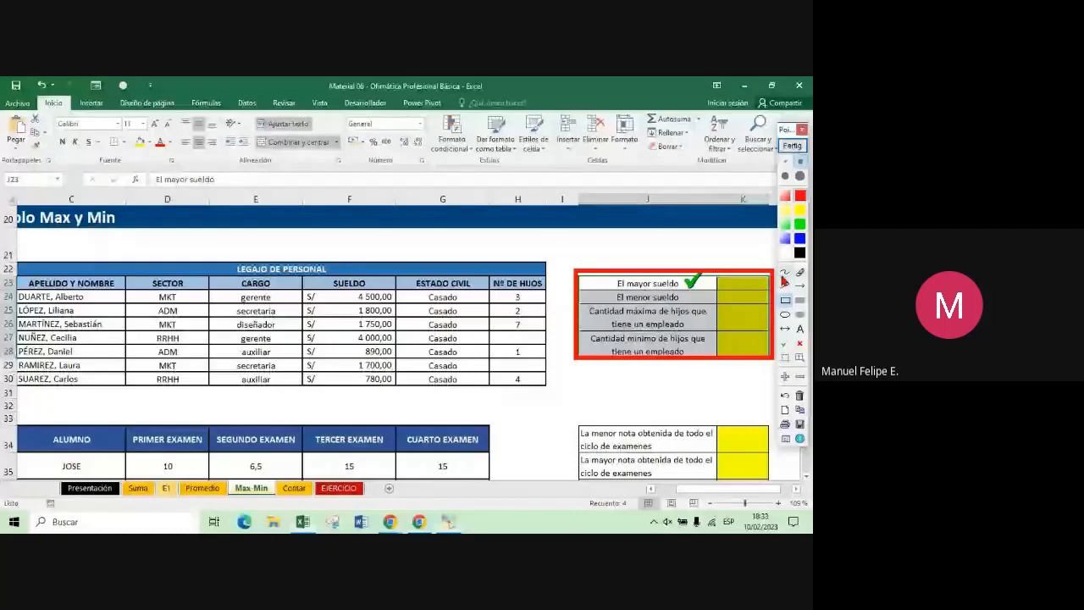
pyautogui.moveTo(546, 260); pyautogui.dragTo(13, 389)
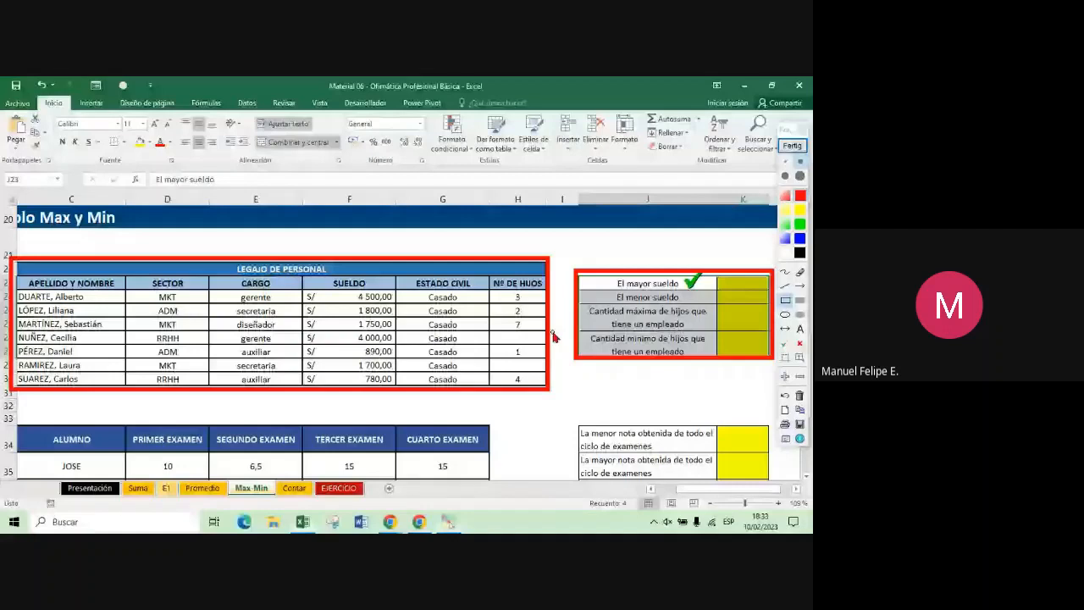
# Place green check marks beside the lowest salary, maximum children and minimum children questions, and end the screen annotation
pyautogui.click(785, 344)
pyautogui.click(695, 299)
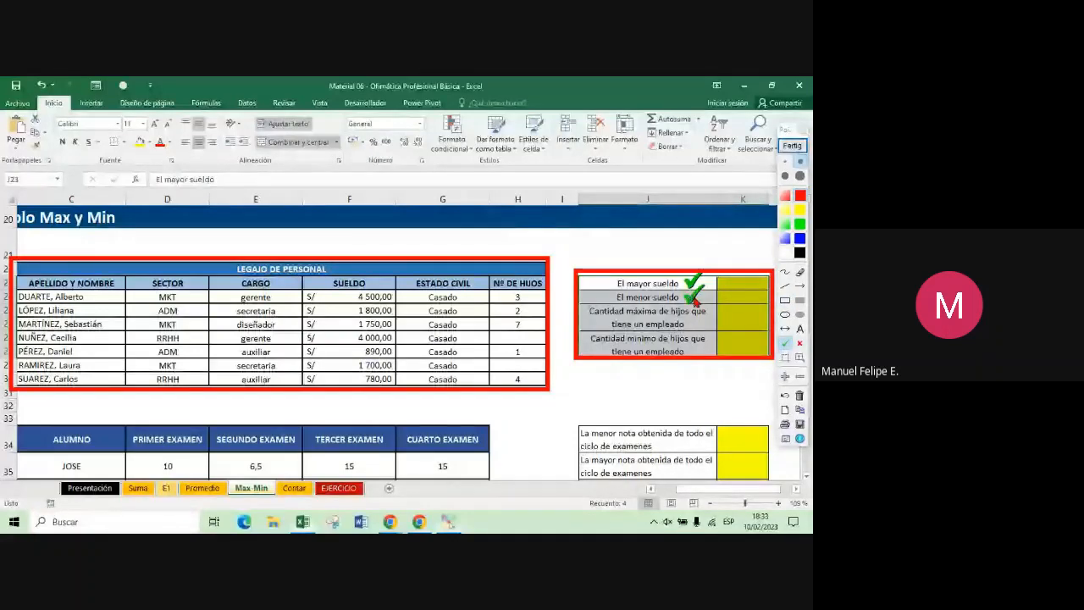
pyautogui.click(702, 318)
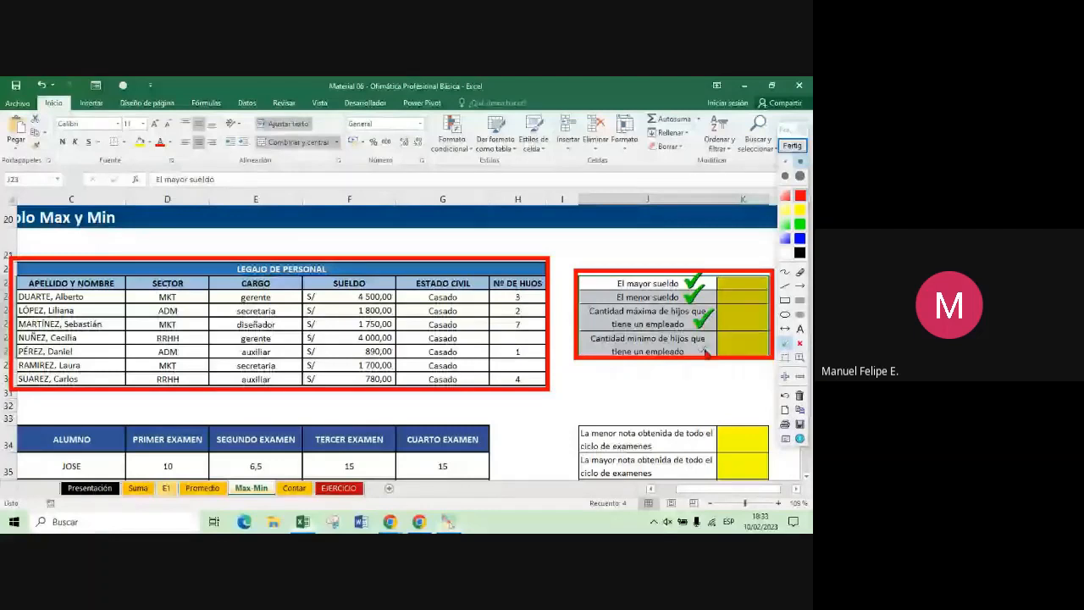
pyautogui.click(705, 351)
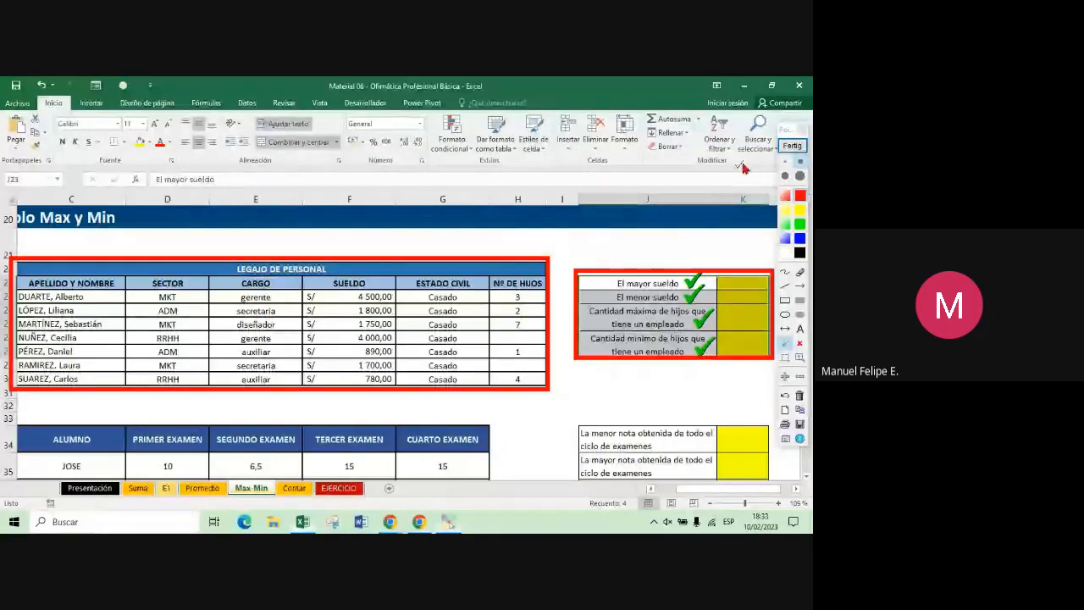
pyautogui.click(792, 145)
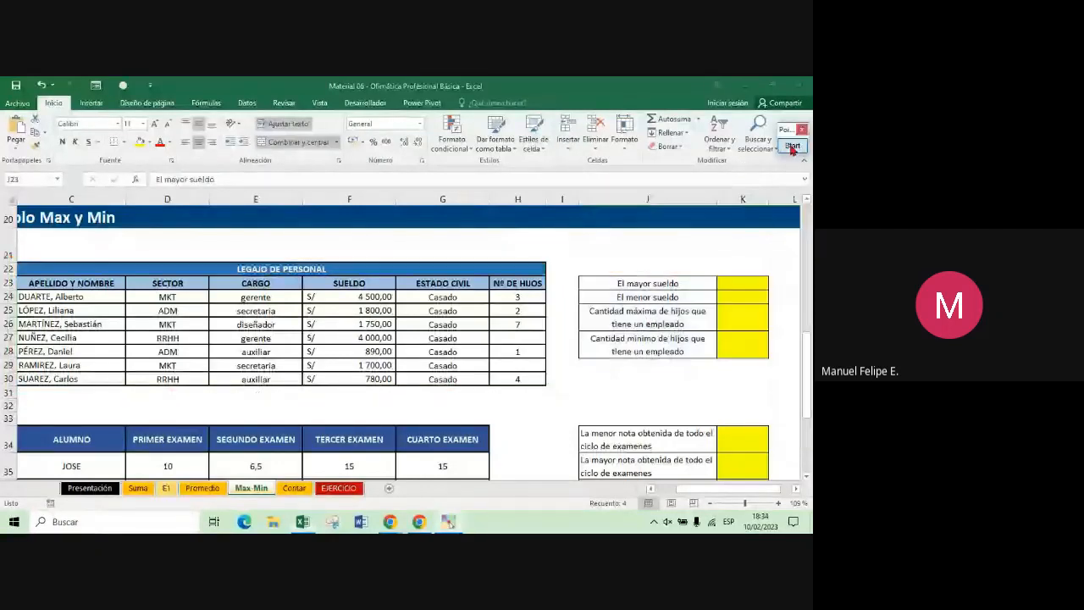
# Enter the formula =MAX(F24:F30) in K23 to calculate the highest salary, and select K24 for the lowest salary
pyautogui.click(744, 286)
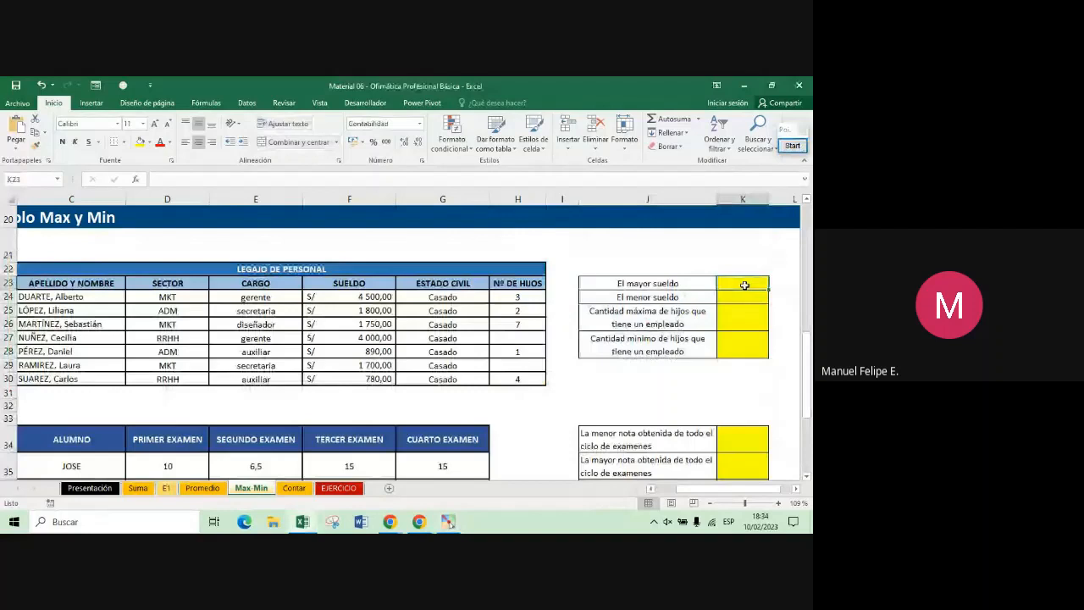
pyautogui.doubleClick(745, 285)
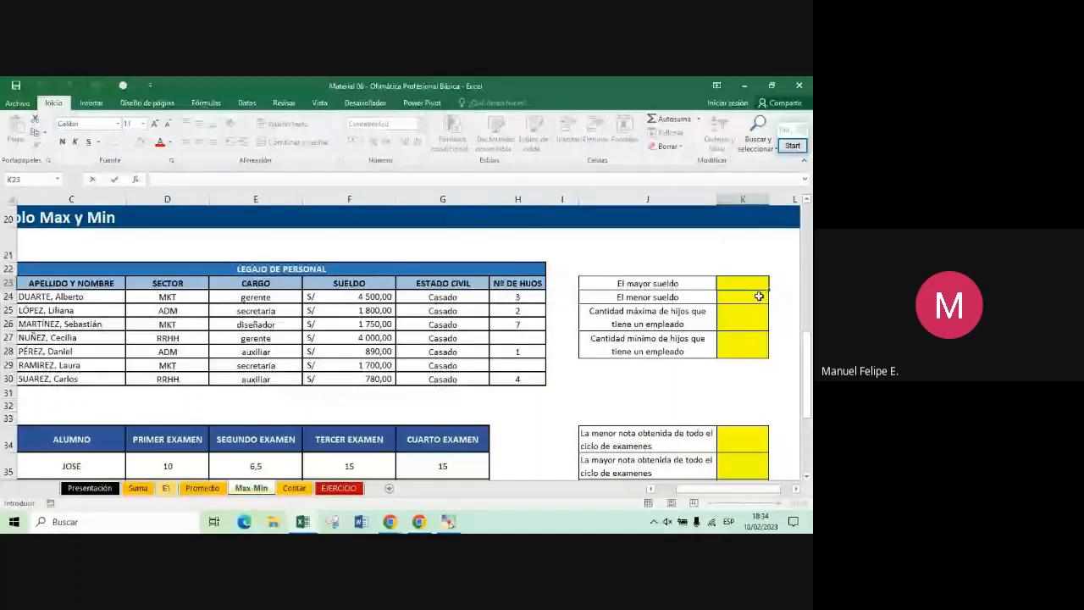
pyautogui.write('=MAX')
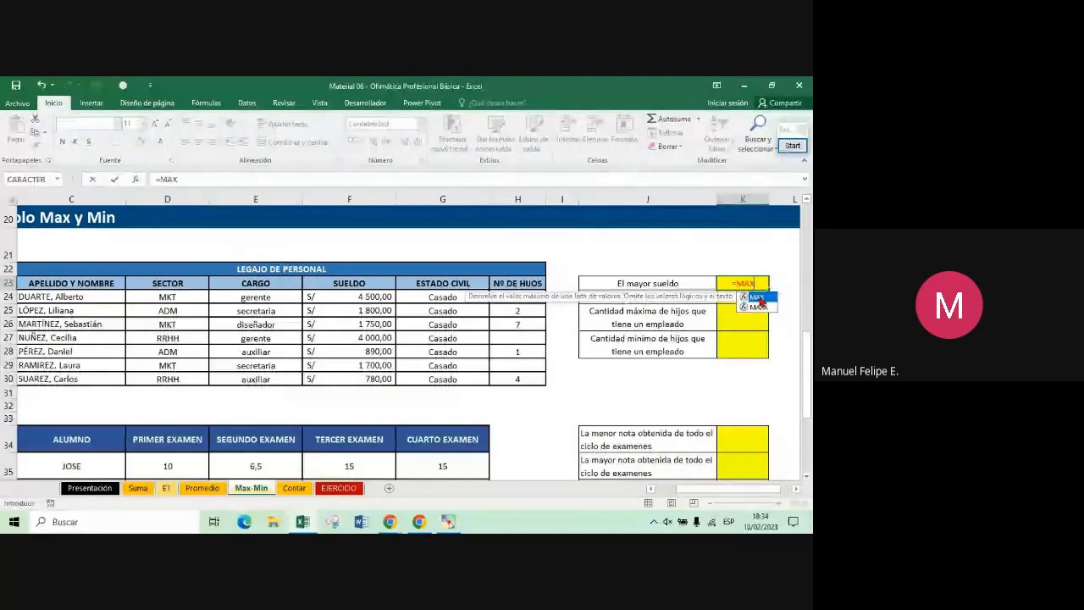
pyautogui.doubleClick(758, 298)
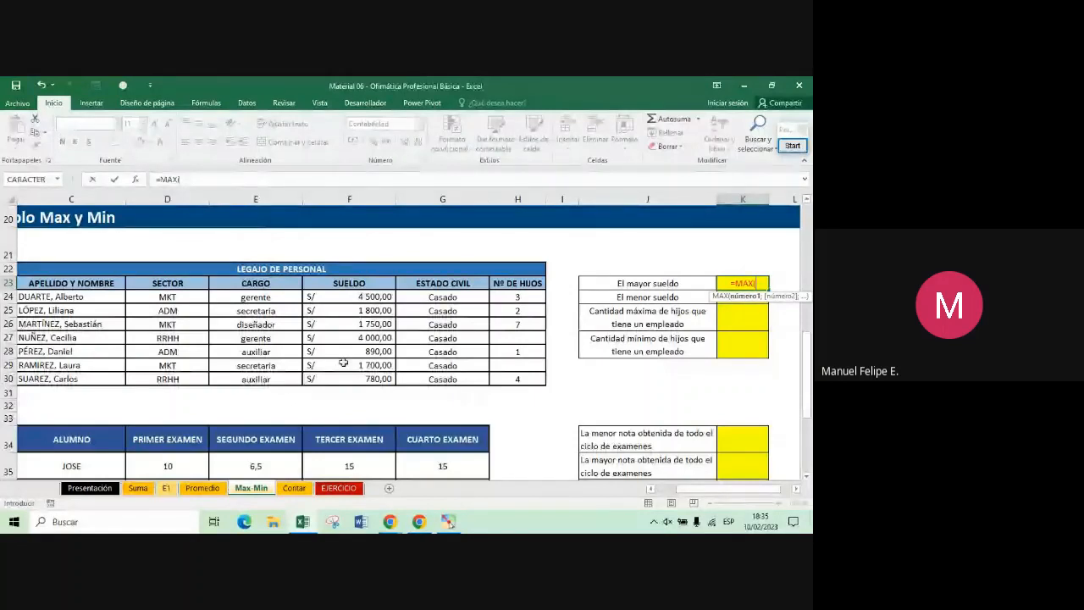
pyautogui.moveTo(358, 297); pyautogui.dragTo(353, 387)
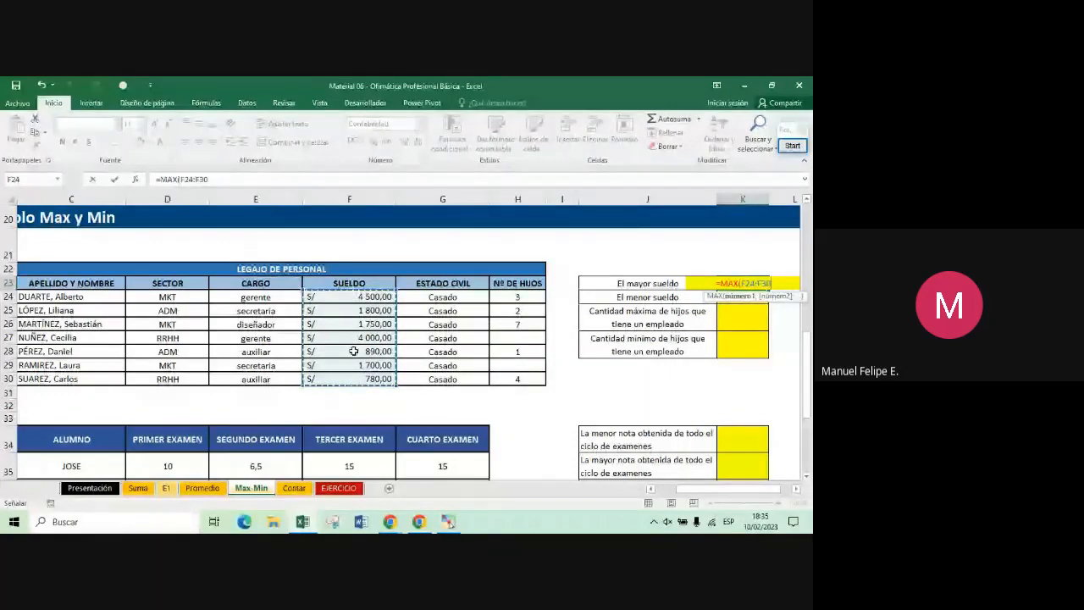
pyautogui.write(')')
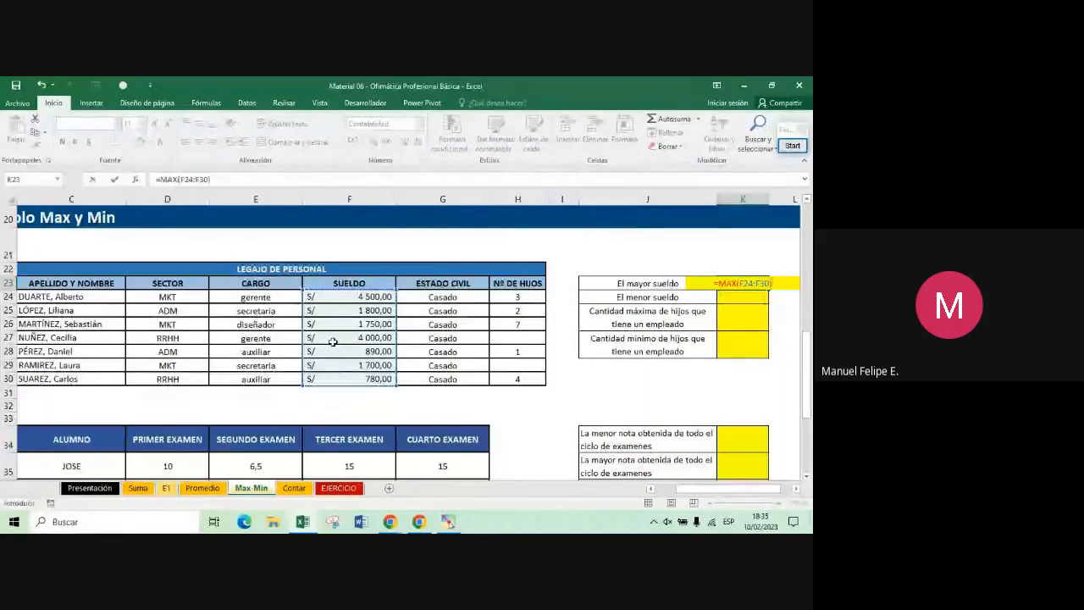
pyautogui.press('Return')
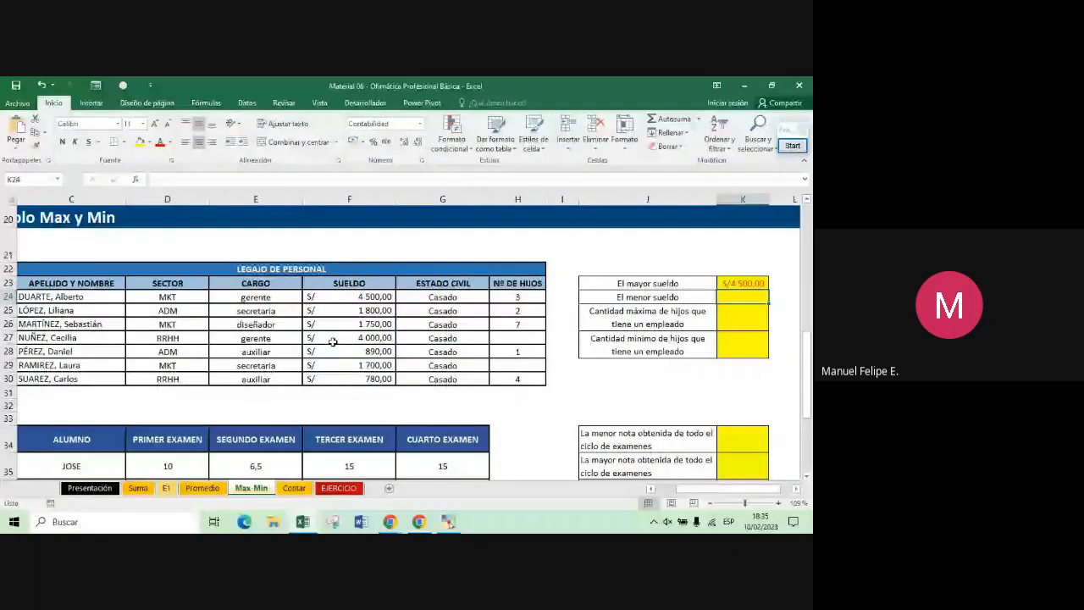
pyautogui.press('Up')
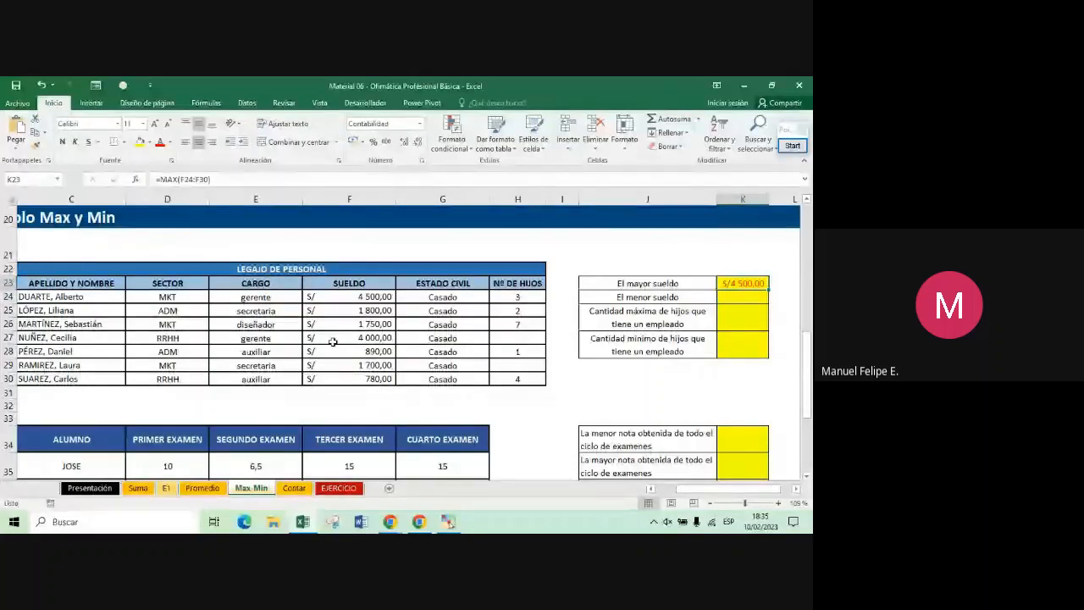
pyautogui.press('Down')
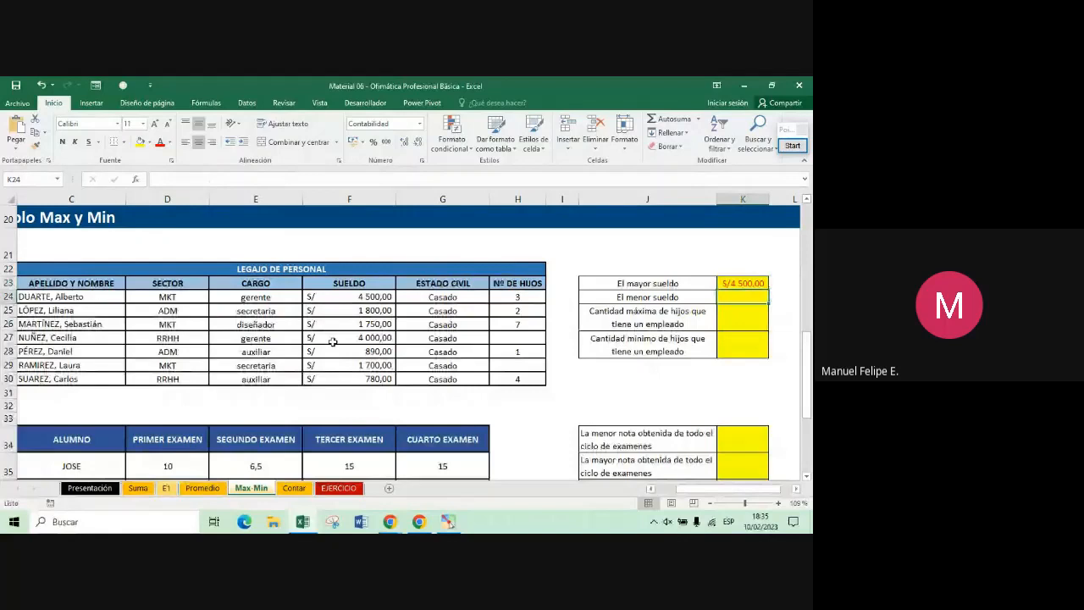
# Enter the formula =MIN(F24:F30) in K24 to calculate the lowest salary
pyautogui.write('=M')
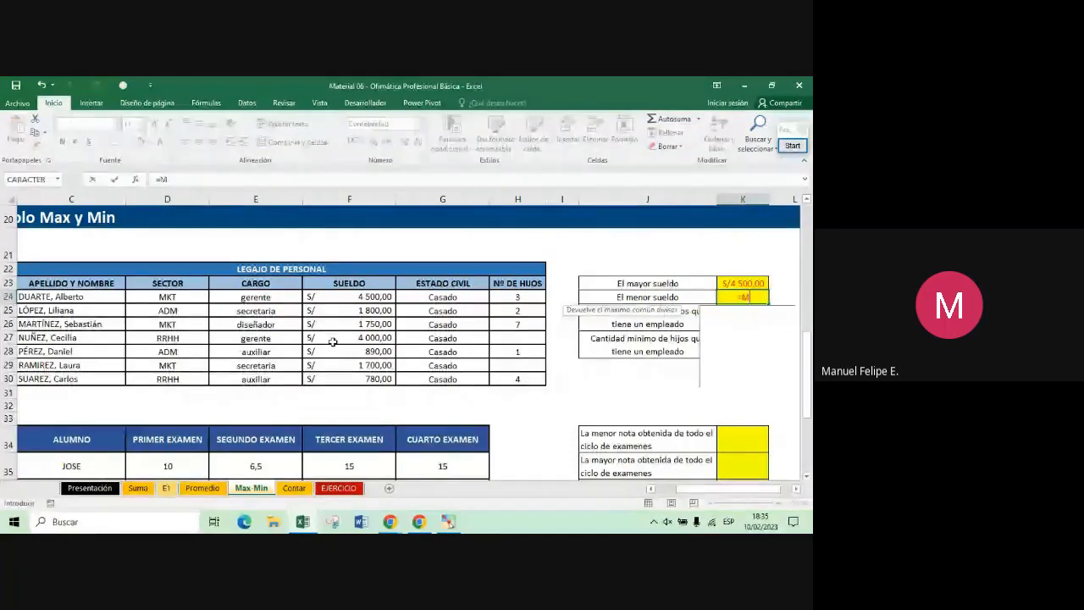
pyautogui.write('IN')
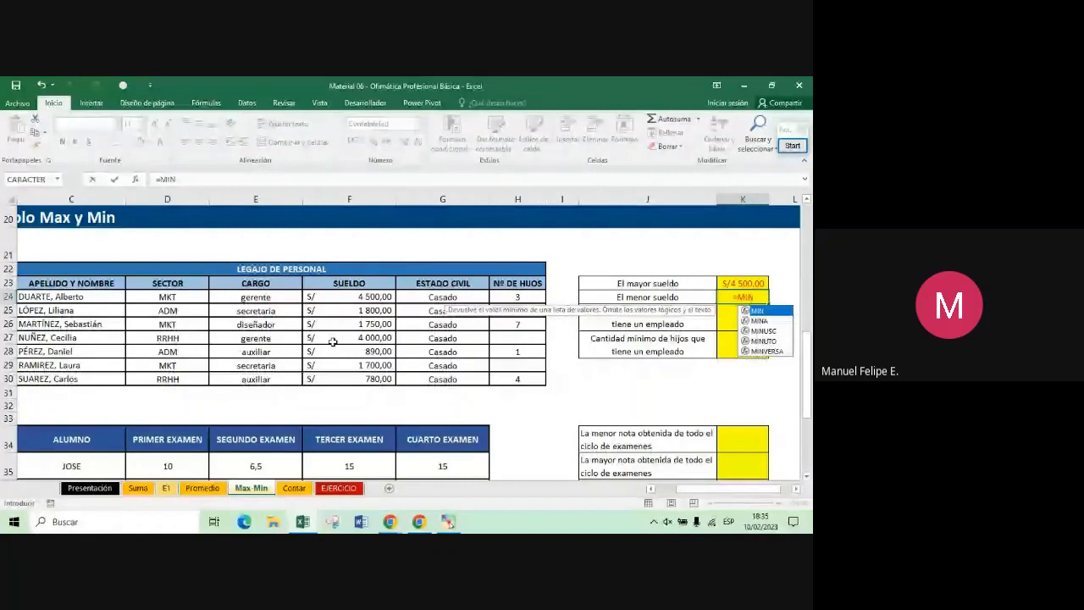
pyautogui.write('(')
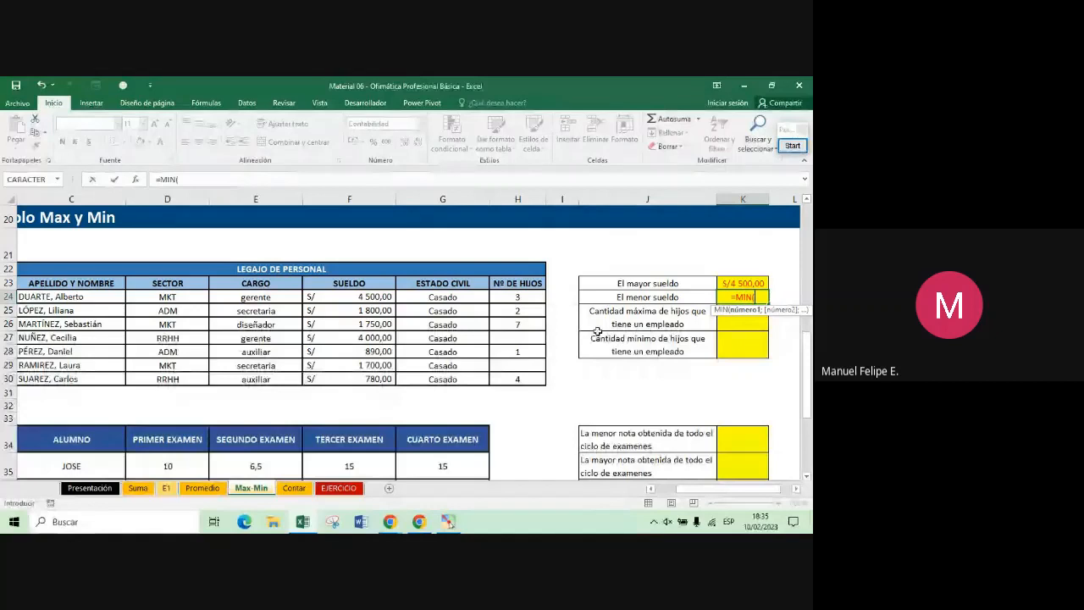
pyautogui.click(374, 295)
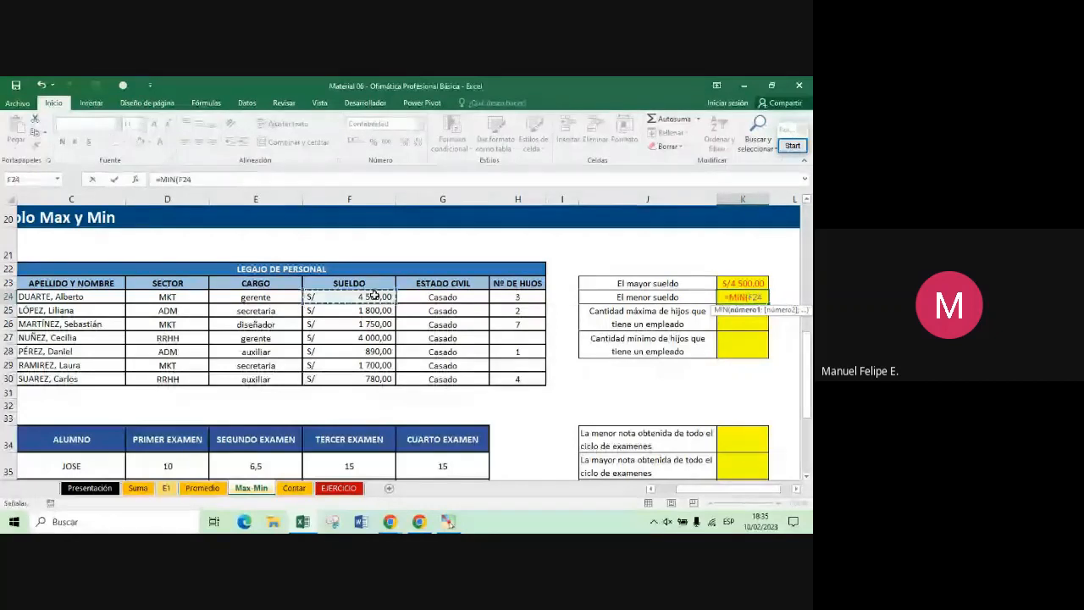
pyautogui.moveTo(375, 294); pyautogui.dragTo(359, 373)
pyautogui.write(')')
pyautogui.press('Return')
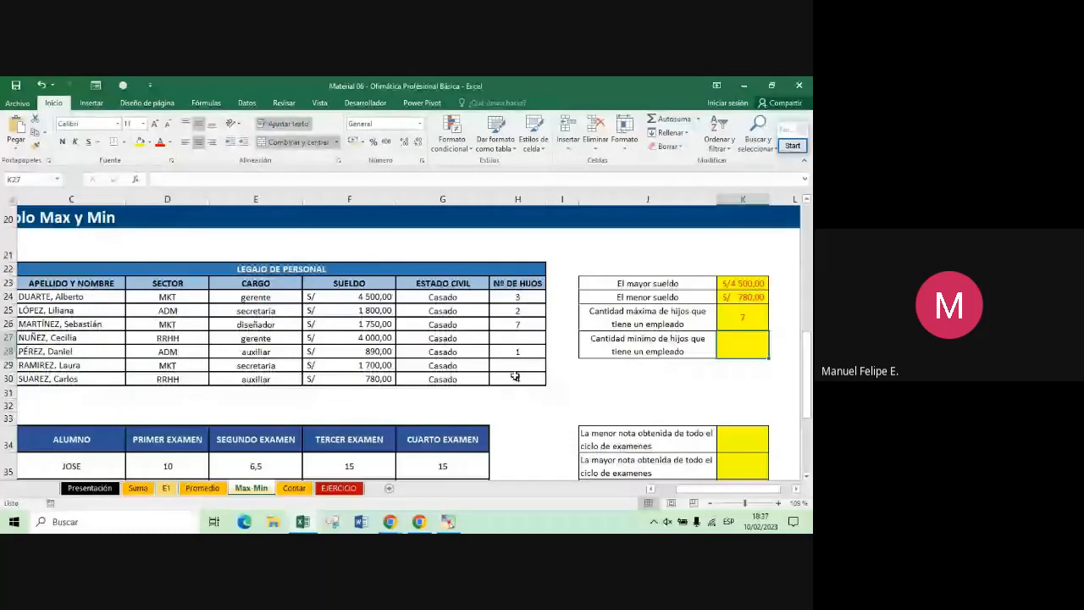
# Enter the formula =MIN(H24:H30) in K27 to calculate the minimum number of children an employee has
pyautogui.write('=MIN(')
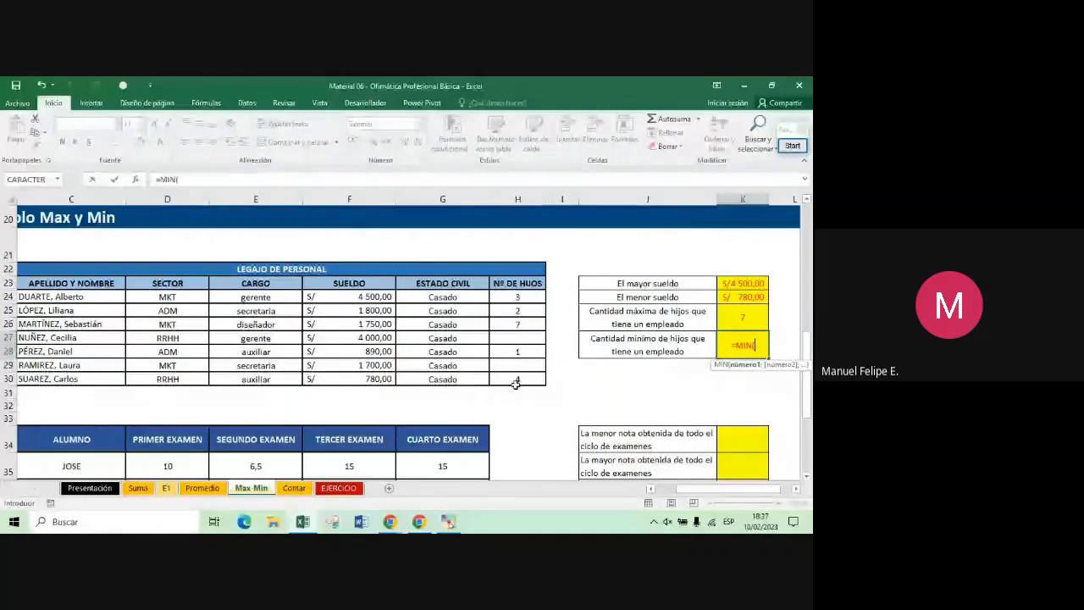
pyautogui.moveTo(517, 296); pyautogui.dragTo(531, 391)
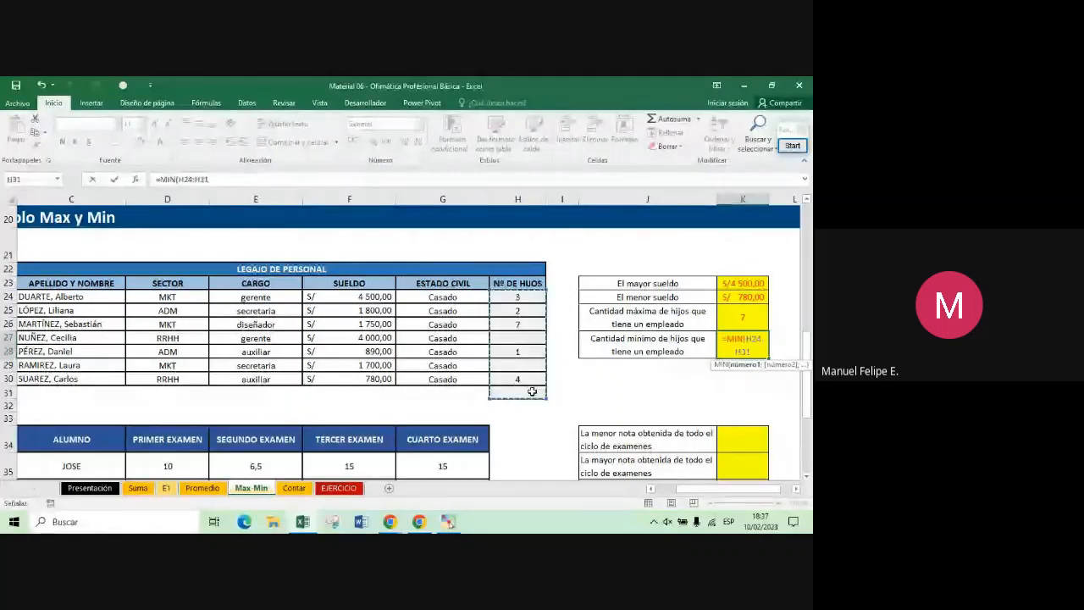
pyautogui.press('Return')
pyautogui.press('Down')
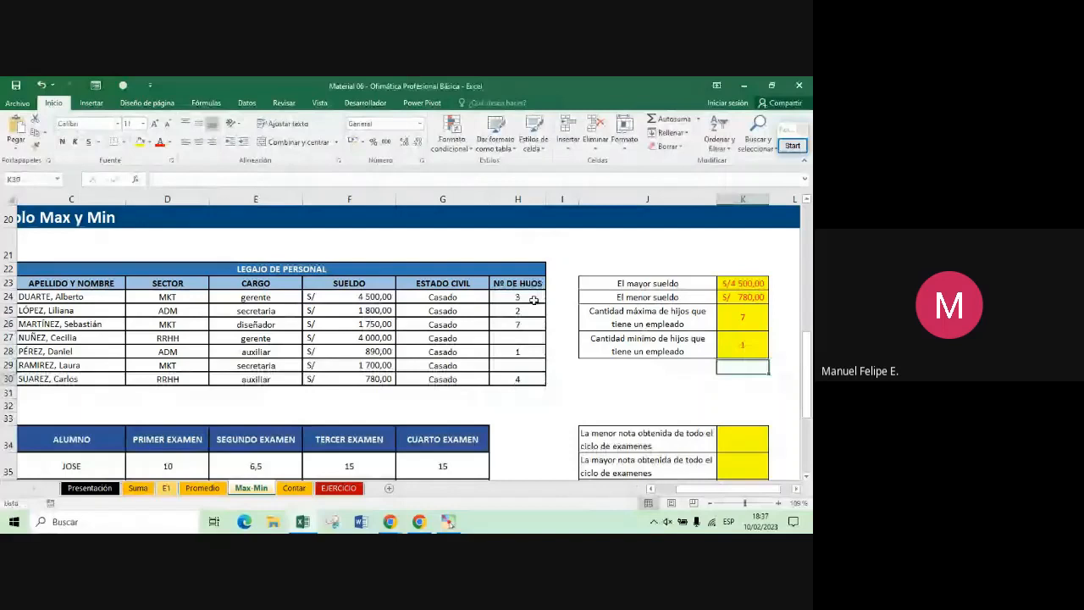
# Review the salary and children answers beside the LEGAJO DE PERSONAL table and check the formulas in K23 through K27
pyautogui.press('Down')
pyautogui.press('Down')
pyautogui.press('Down')
pyautogui.press('Down')
pyautogui.press('Down')
pyautogui.press('Down')
pyautogui.press('Down')
pyautogui.press('Down')
pyautogui.press('Down')
pyautogui.press('Down')
pyautogui.press('Down')
pyautogui.press('Down')
pyautogui.press('Up')
pyautogui.press('Up')
pyautogui.press('Up')
pyautogui.press('Up')
pyautogui.press('Up')
pyautogui.press('Up')
pyautogui.press('Up')
pyautogui.press('Up')
pyautogui.press('Up')
pyautogui.press('Up')
pyautogui.press('Up')
pyautogui.press('Up')
pyautogui.press('Up')
pyautogui.press('Up')
pyautogui.press('Up')
pyautogui.press('Up')
pyautogui.press('Up')
pyautogui.press('Up')
pyautogui.press('Up')
pyautogui.press('Up')
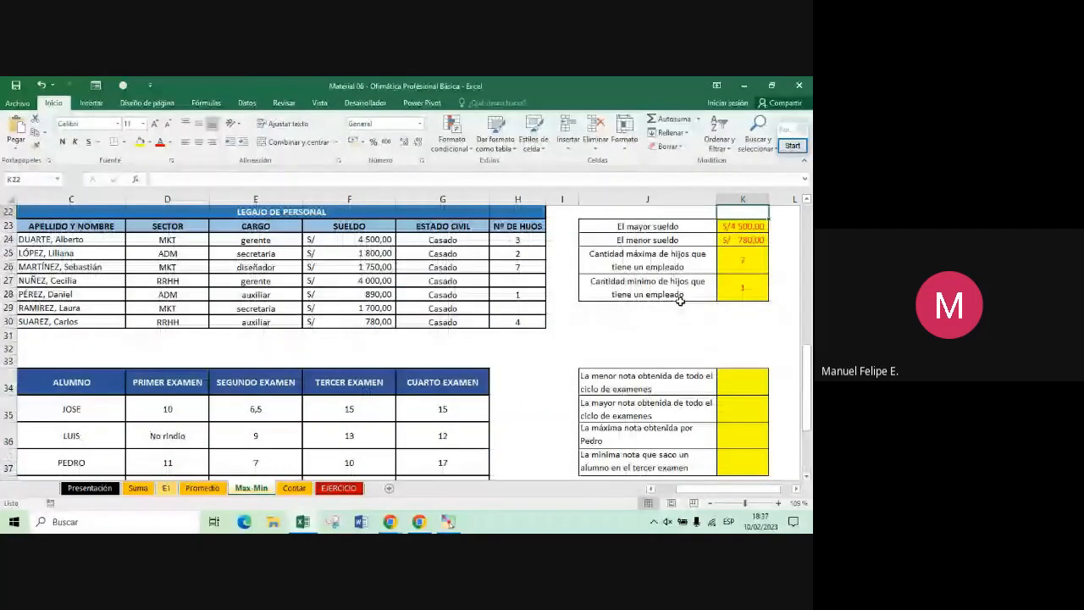
pyautogui.press('Down')
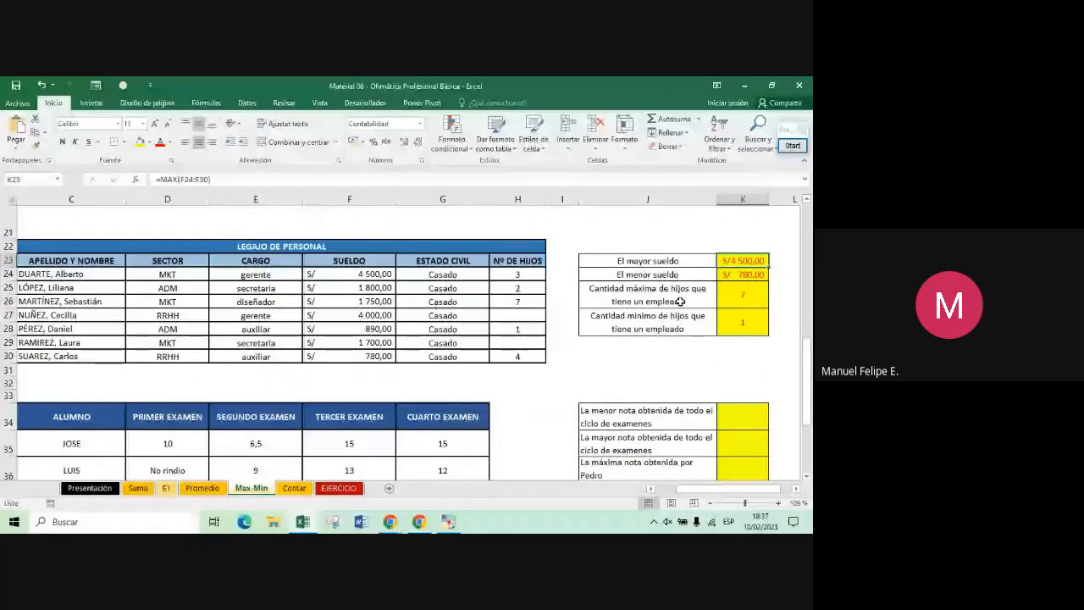
pyautogui.press('Down')
pyautogui.press('Down')
pyautogui.press('Down')
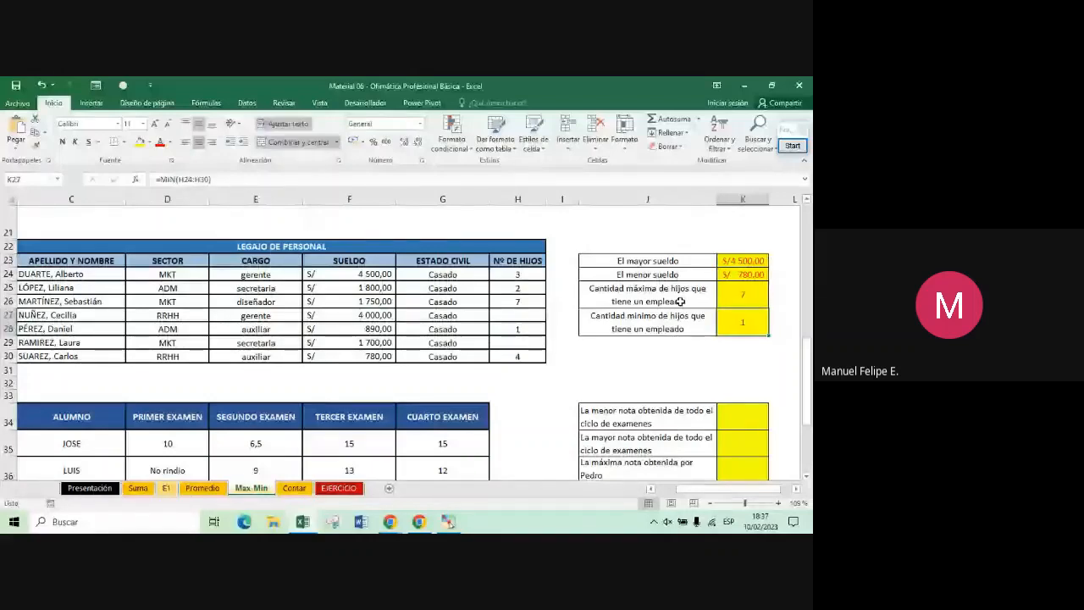
# Look over the student exam table and its four grade questions below the personnel table
pyautogui.press('Down')
pyautogui.press('Down')
pyautogui.press('Down')
pyautogui.press('Down')
pyautogui.press('Down')
pyautogui.press('Down')
pyautogui.press('Down')
pyautogui.press('Down')
pyautogui.press('Down')
pyautogui.press('Down')
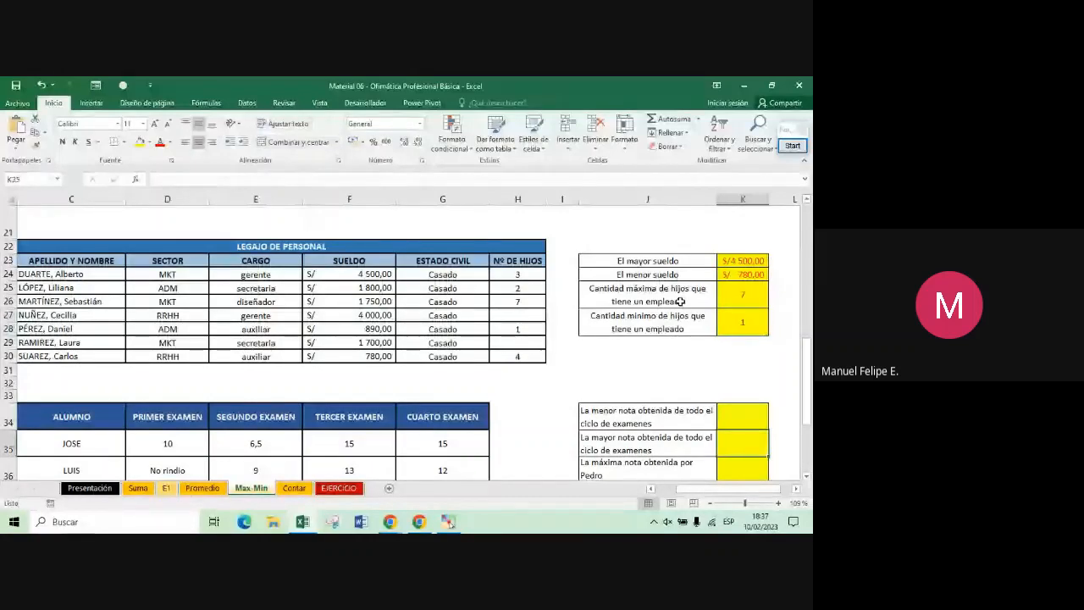
pyautogui.press('Down')
pyautogui.press('Down')
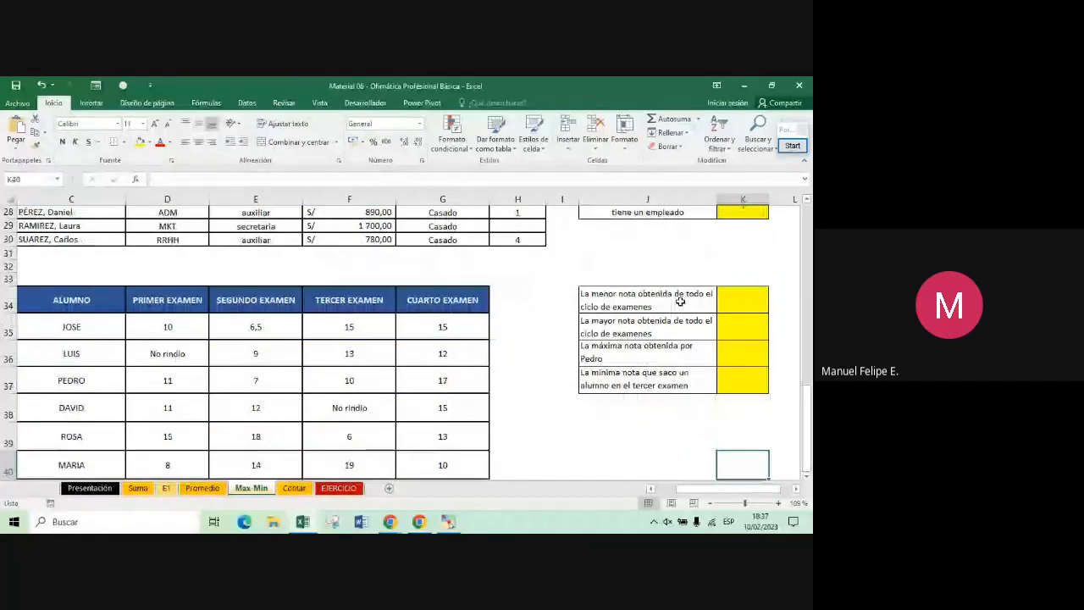
# Enter the formula =MIN(D35:G40) in K34 to calculate the lowest grade across all the exams
pyautogui.press('Up')
pyautogui.press('Up')
pyautogui.press('Up')
pyautogui.press('Up')
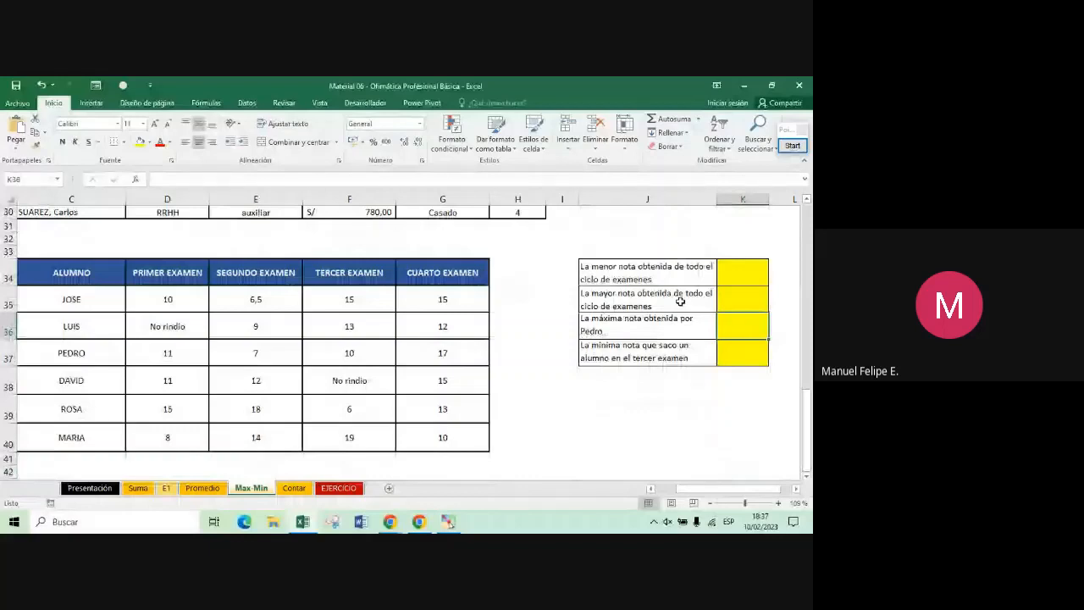
pyautogui.press('Up')
pyautogui.press('Up')
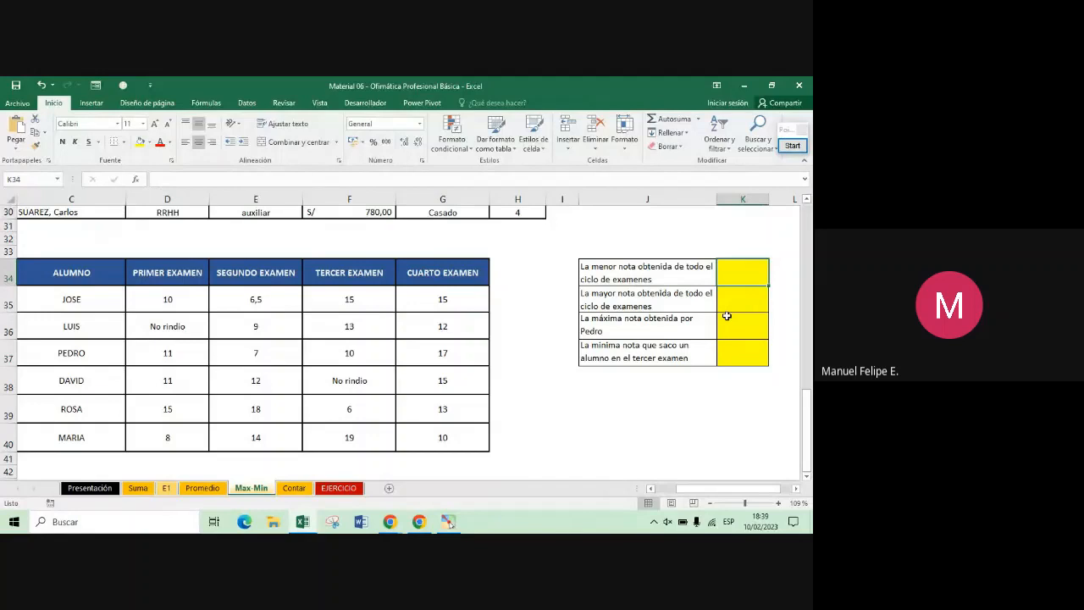
pyautogui.write('=')
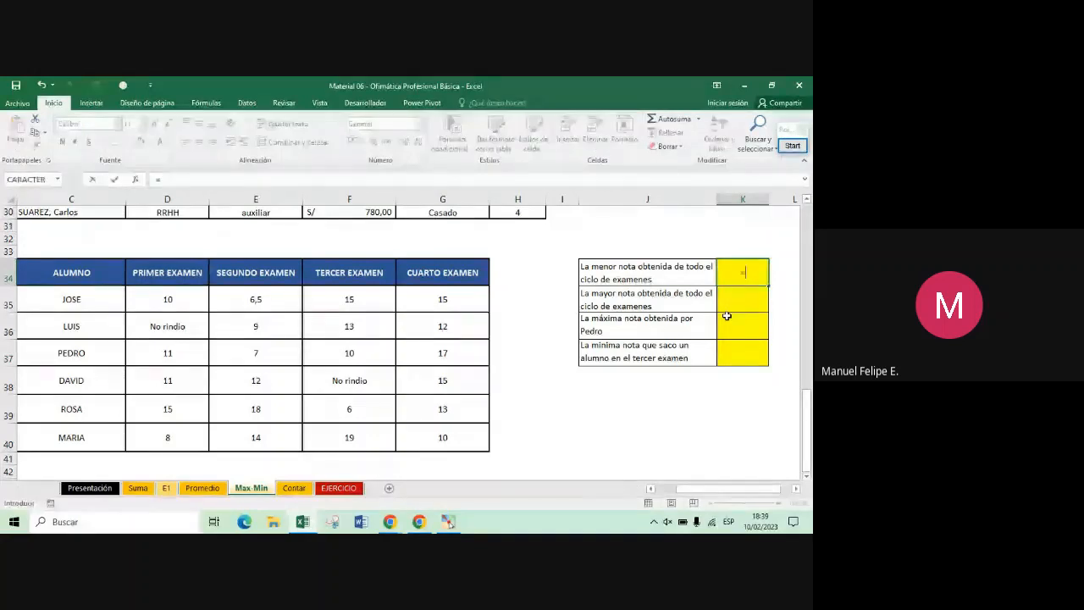
pyautogui.write('MIN(')
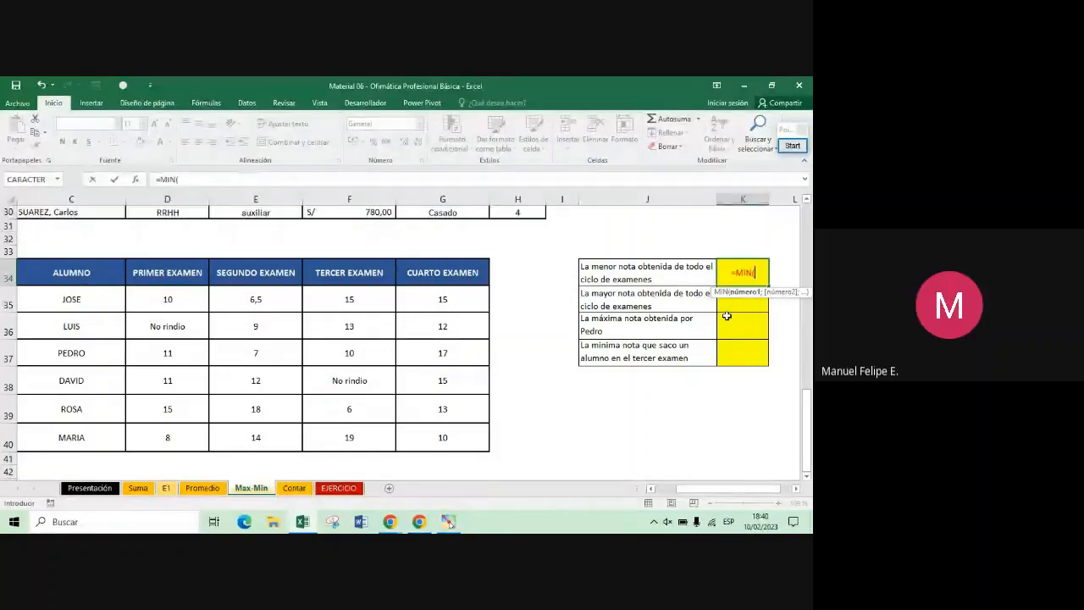
pyautogui.moveTo(174, 297); pyautogui.dragTo(425, 430)
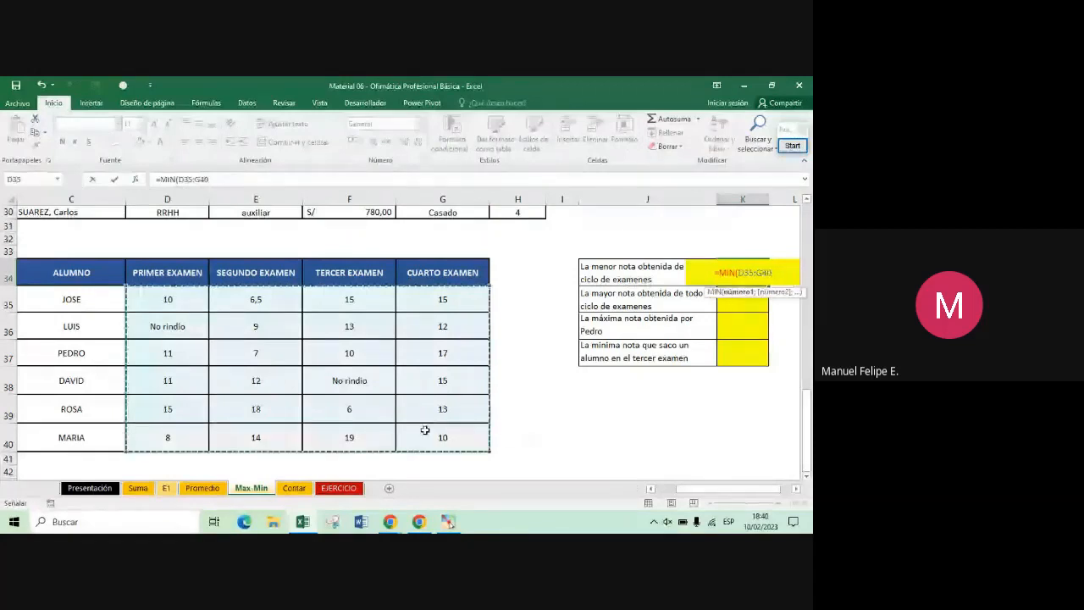
pyautogui.press('Return')
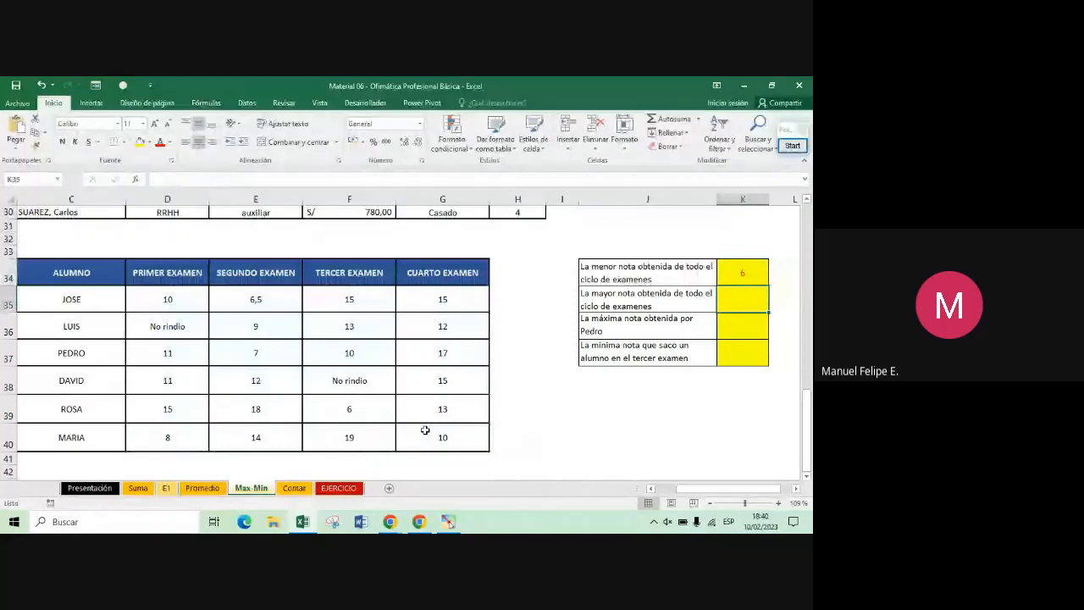
# Calculate the highest grade across all the exams in K35 with MAX over D35:G40
pyautogui.write('=MAX(')
pyautogui.moveTo(191, 301); pyautogui.dragTo(417, 449)
pyautogui.press('Return')
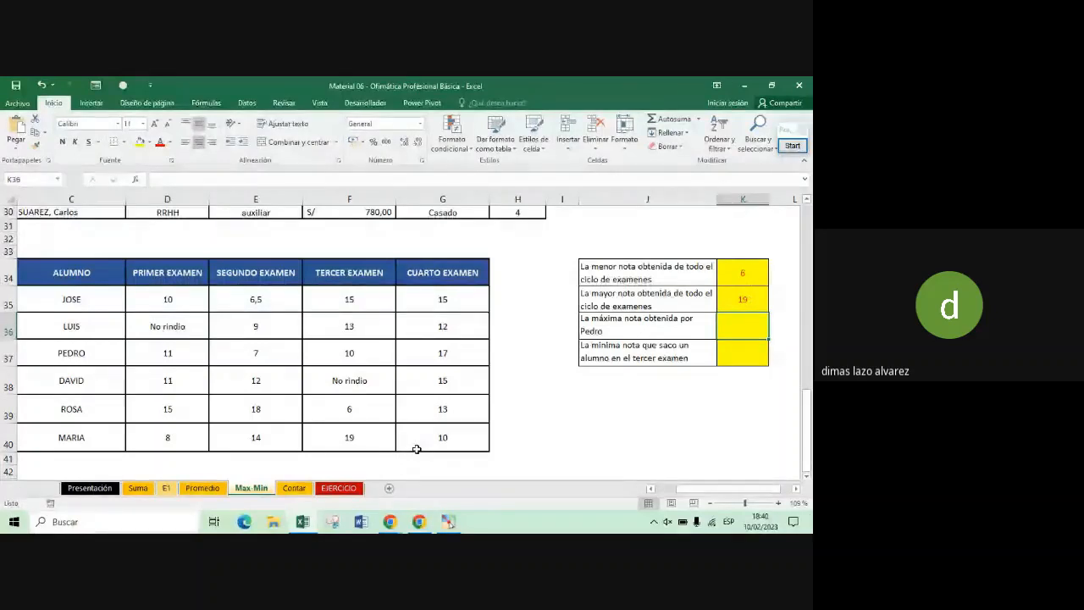
# Calculate in K36 the maximum grade obtained by the student in row 37, using MAX over D37:G37
pyautogui.write('=')
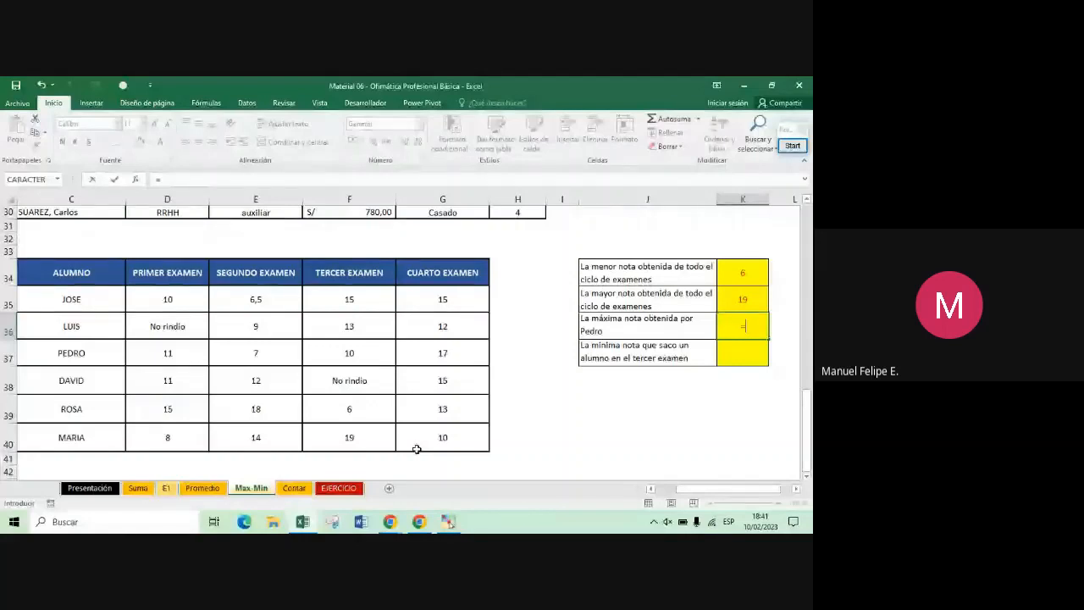
pyautogui.moveTo(186, 353); pyautogui.dragTo(438, 346)
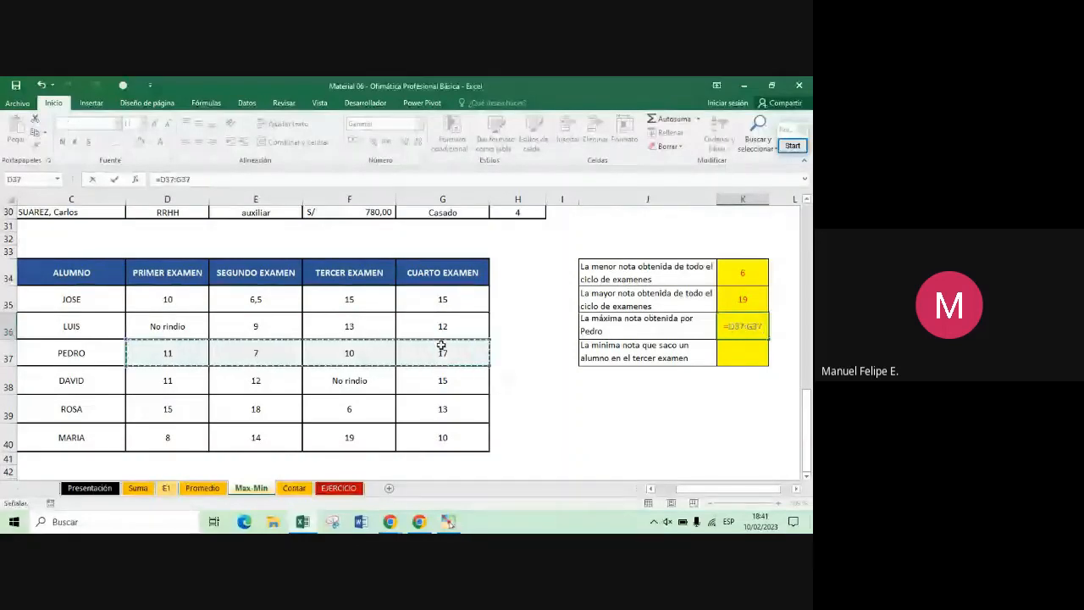
pyautogui.press('BackSpace')
pyautogui.press('BackSpace')
pyautogui.press('BackSpace')
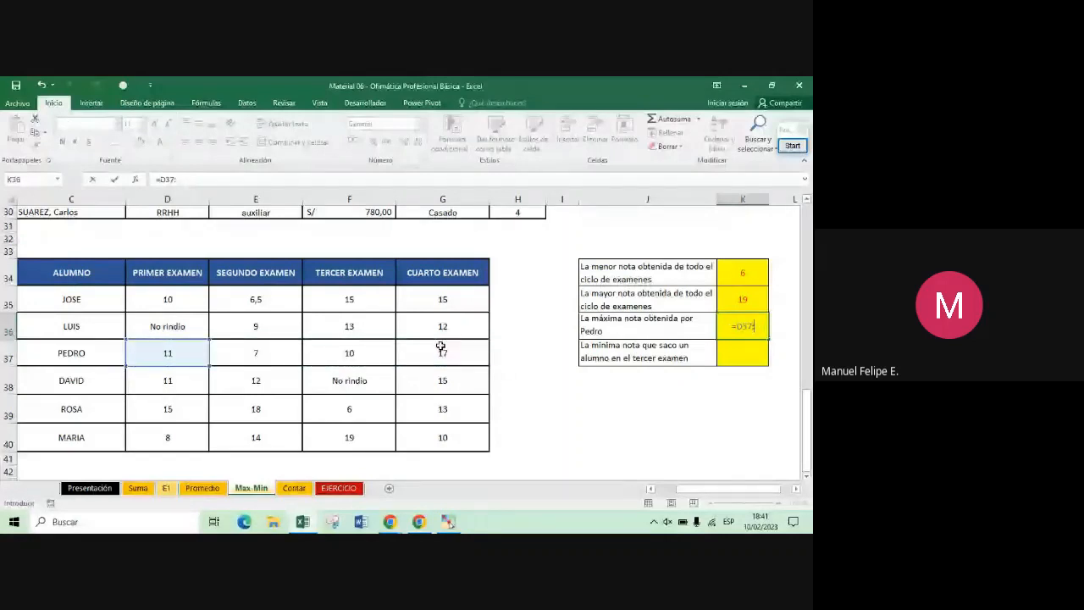
pyautogui.press('Return')
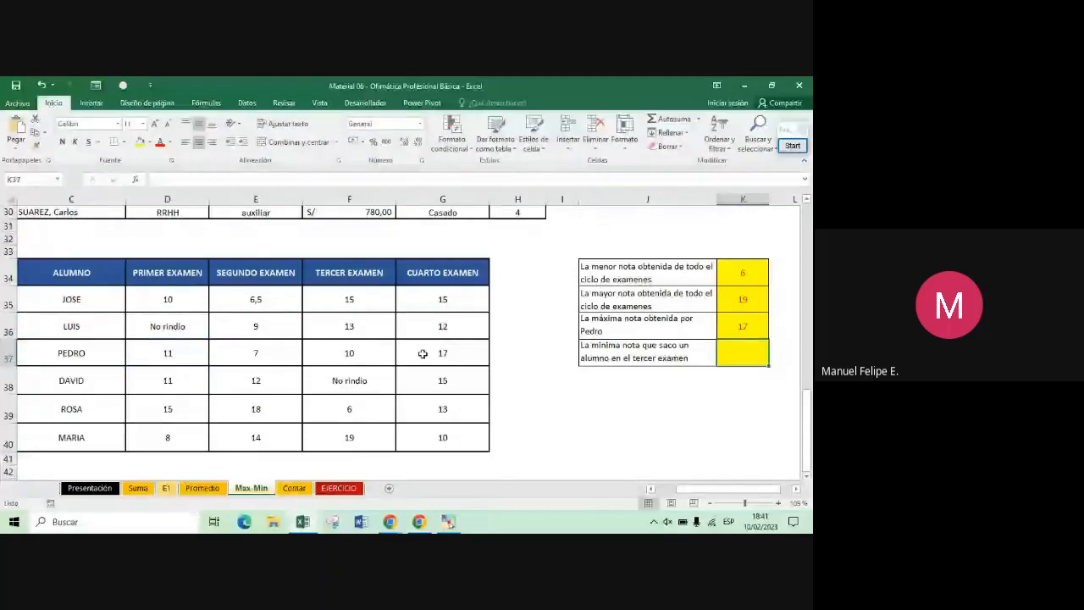
# Calculate the lowest grade in the third exam in K37 with MIN over F35:F40
pyautogui.write('=MIN')
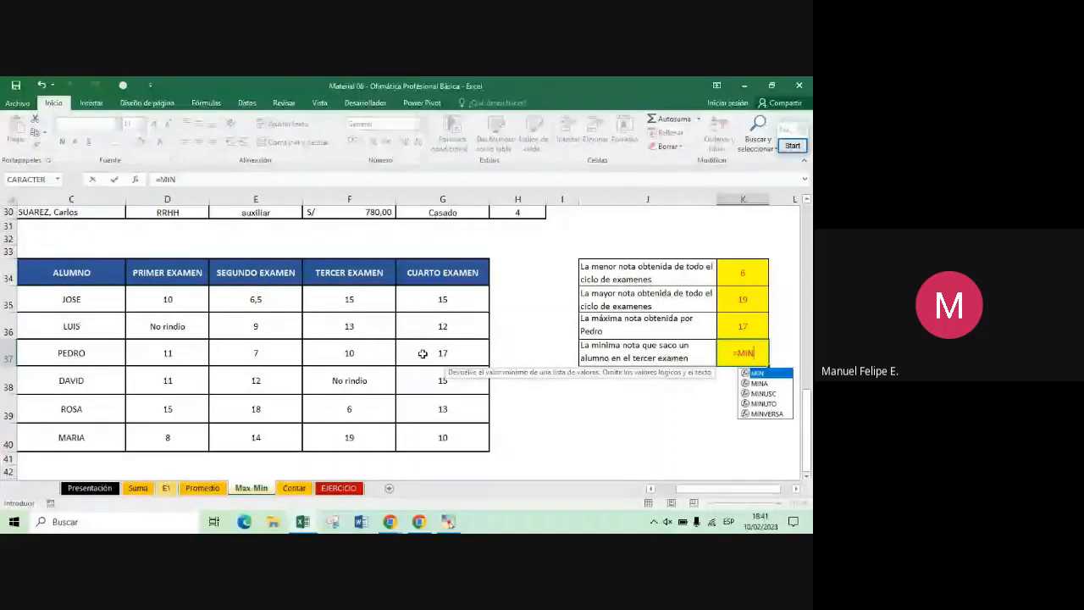
pyautogui.write('(')
pyautogui.moveTo(349, 299); pyautogui.dragTo(359, 436)
pyautogui.press('Return')
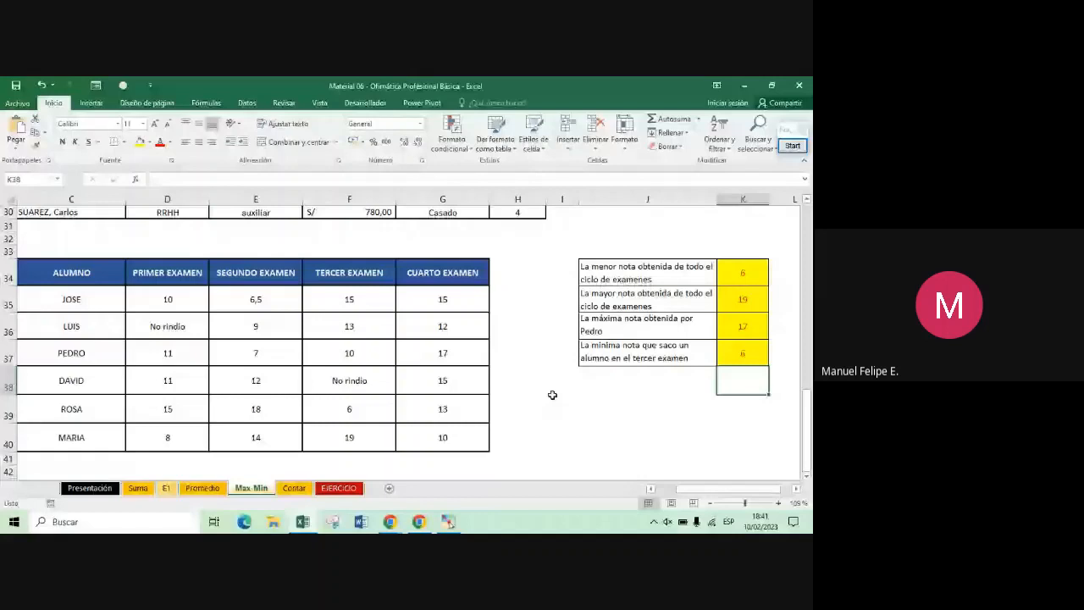
# Switch to the Contar sheet, annotate the screen with a red arrow pointing at its sheet name, and end the annotation
pyautogui.click(294, 489)
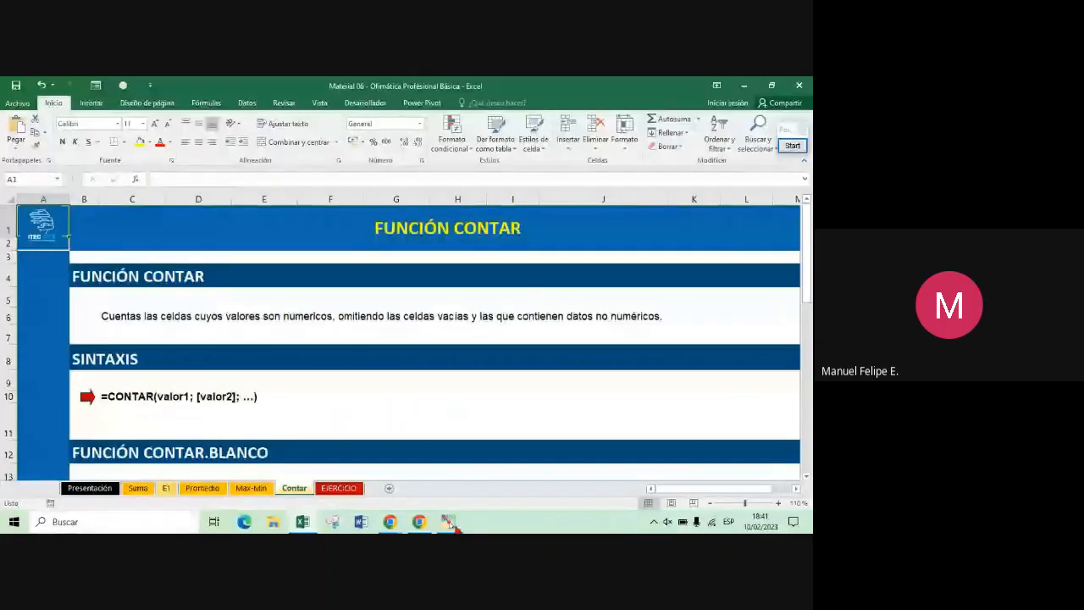
pyautogui.click(793, 146)
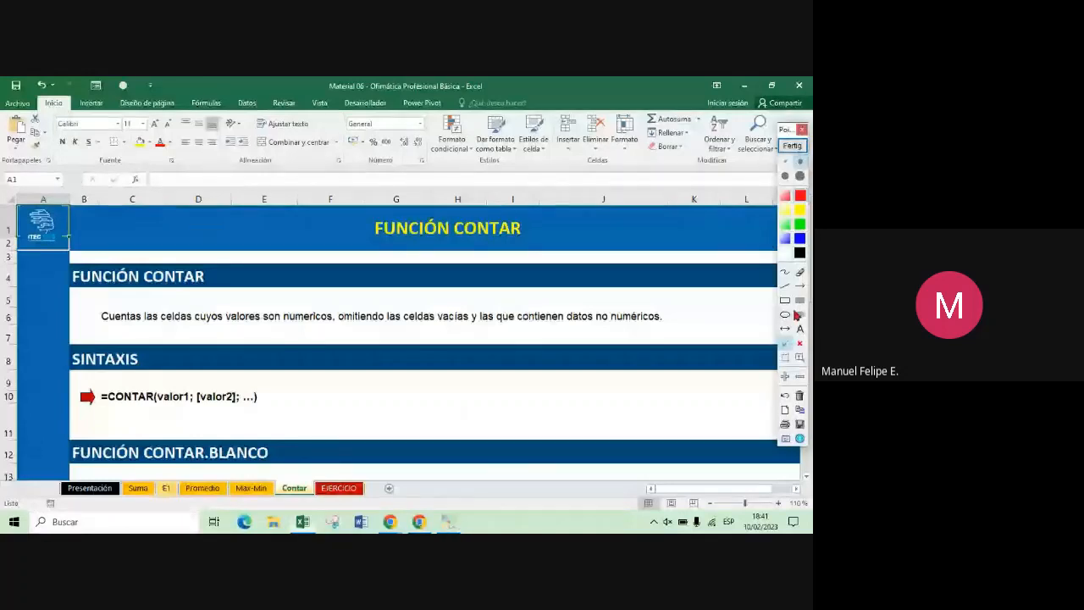
pyautogui.click(799, 286)
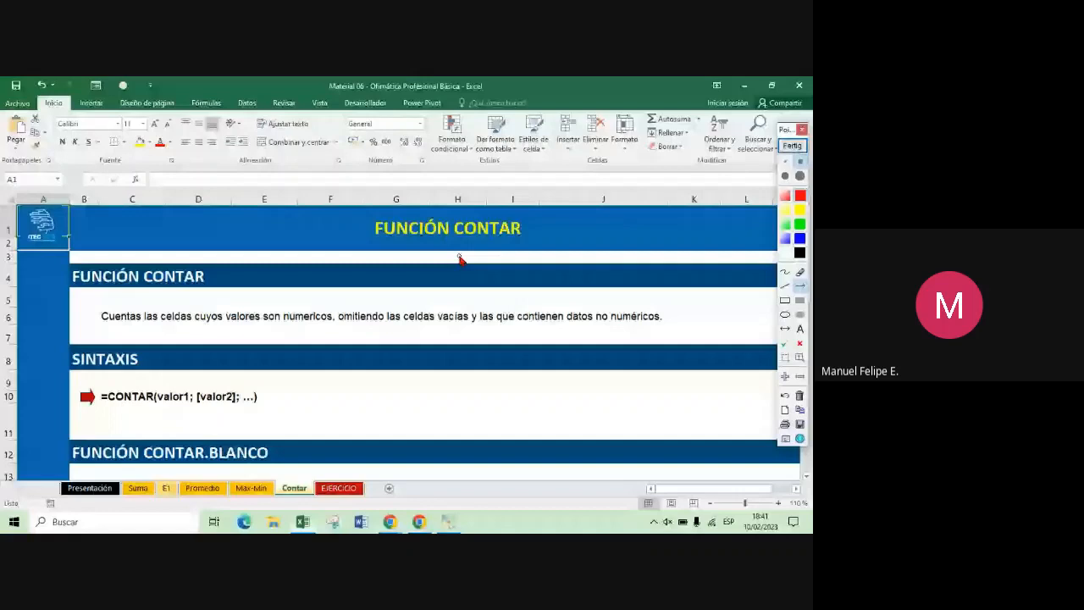
pyautogui.moveTo(579, 117); pyautogui.dragTo(309, 477)
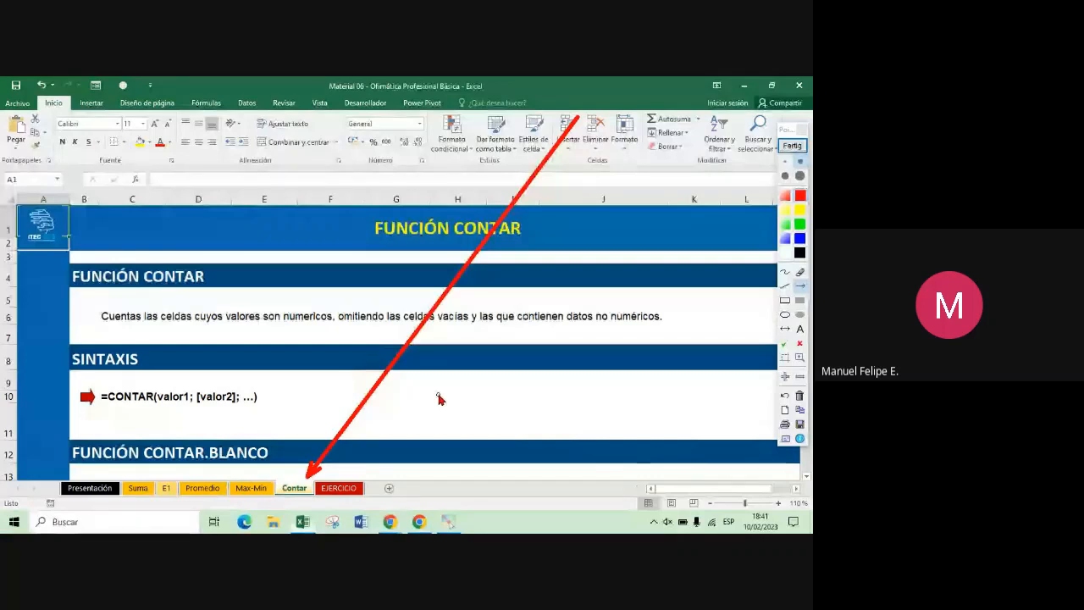
pyautogui.click(793, 145)
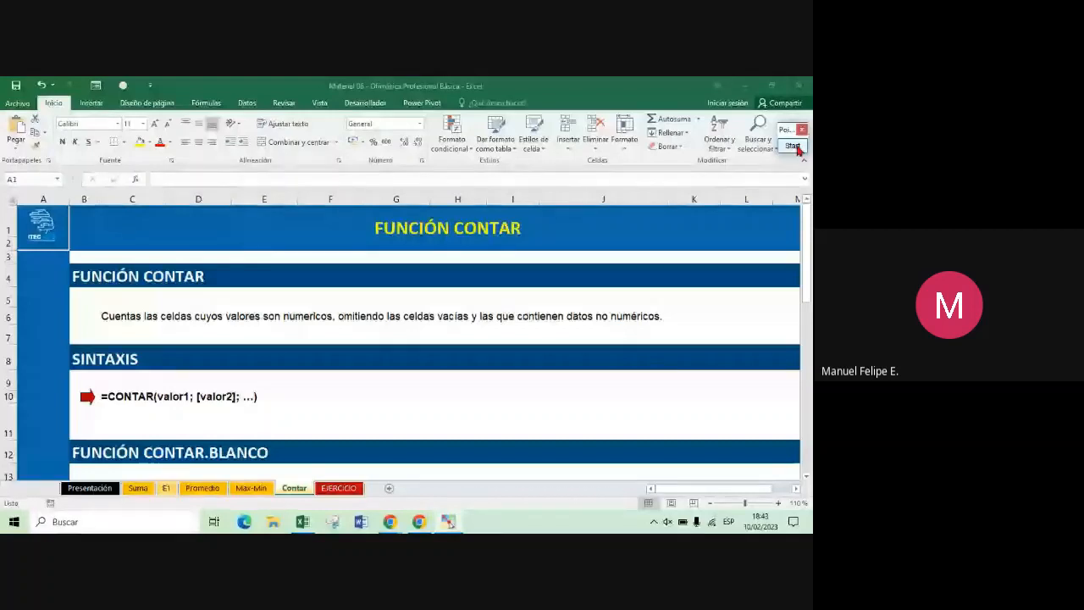
# Look over the CONTAR, CONTAR.BLANCO and CONTARA descriptions and syntax on the Contar sheet, and return to the CONTAR section
pyautogui.click(621, 243)
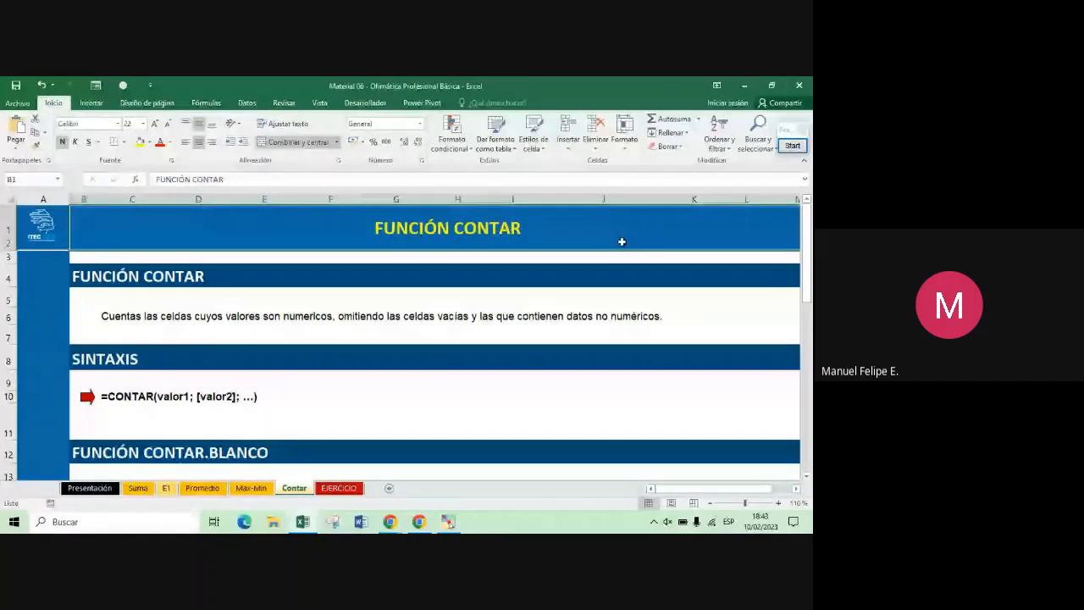
pyautogui.press('Left')
pyautogui.press('Down')
pyautogui.press('Down')
pyautogui.press('Down')
pyautogui.press('Down')
pyautogui.press('Down')
pyautogui.press('Down')
pyautogui.press('Down')
pyautogui.press('Down')
pyautogui.press('Down')
pyautogui.press('Down')
pyautogui.press('Down')
pyautogui.press('Down')
pyautogui.press('Down')
pyautogui.press('Down')
pyautogui.press('Down')
pyautogui.press('Down')
pyautogui.press('Down')
pyautogui.press('Down')
pyautogui.press('Down')
pyautogui.press('Down')
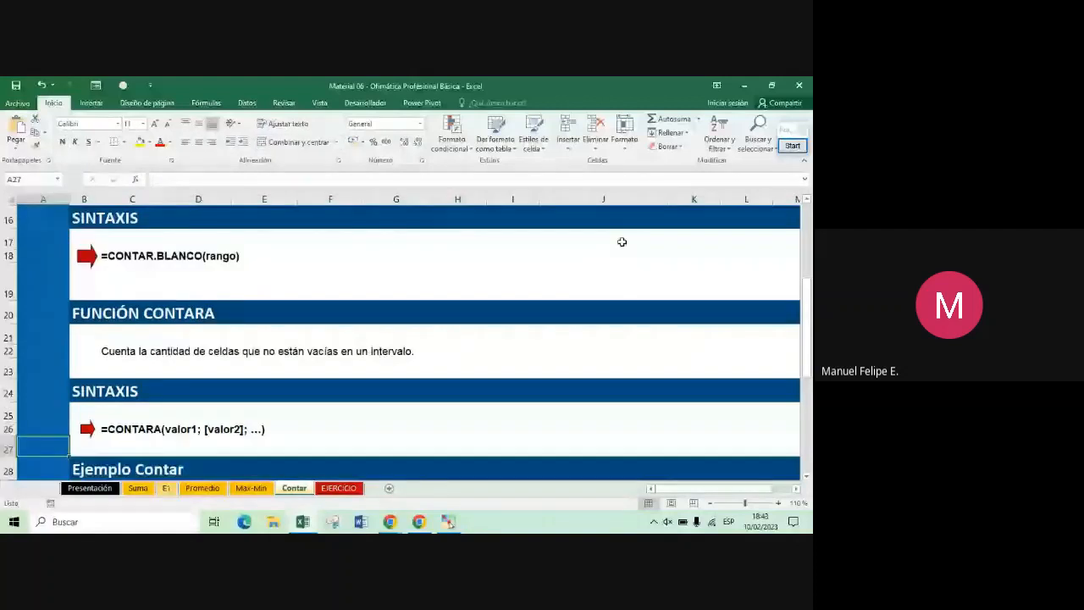
pyautogui.press('Up')
pyautogui.press('Up')
pyautogui.press('Up')
pyautogui.press('Up')
pyautogui.press('Up')
pyautogui.press('Up')
pyautogui.press('Up')
pyautogui.press('Up')
pyautogui.press('Up')
pyautogui.press('Up')
pyautogui.press('Up')
pyautogui.press('Up')
pyautogui.press('Up')
pyautogui.press('Up')
pyautogui.press('Up')
pyautogui.press('Up')
pyautogui.press('Up')
pyautogui.press('Up')
pyautogui.press('Up')
pyautogui.press('Up')
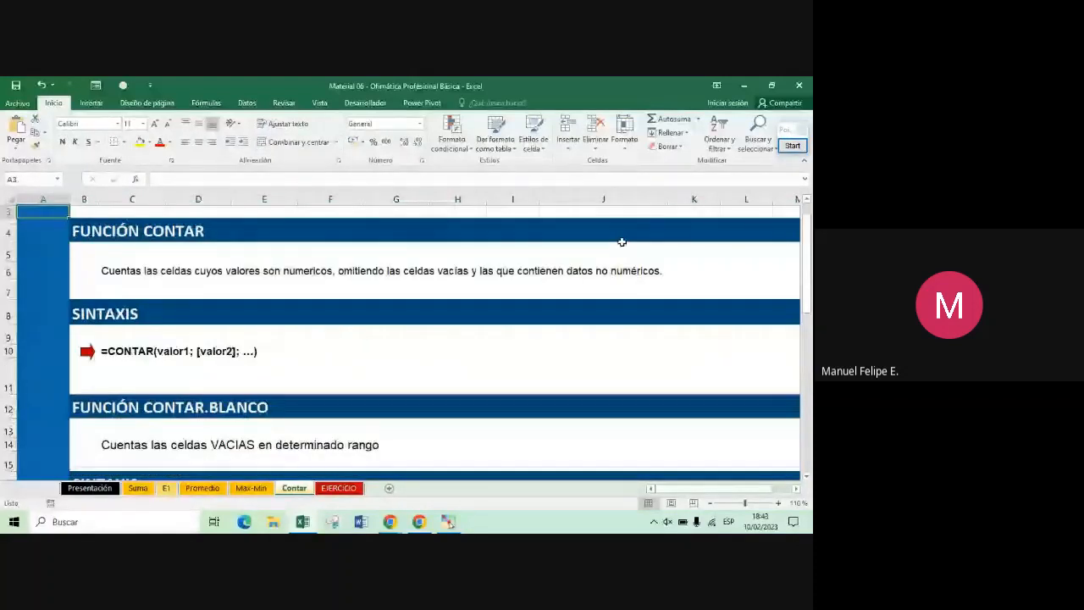
pyautogui.press('Down')
pyautogui.press('Down')
pyautogui.press('Down')
pyautogui.press('Down')
pyautogui.press('Down')
pyautogui.press('Down')
pyautogui.press('Down')
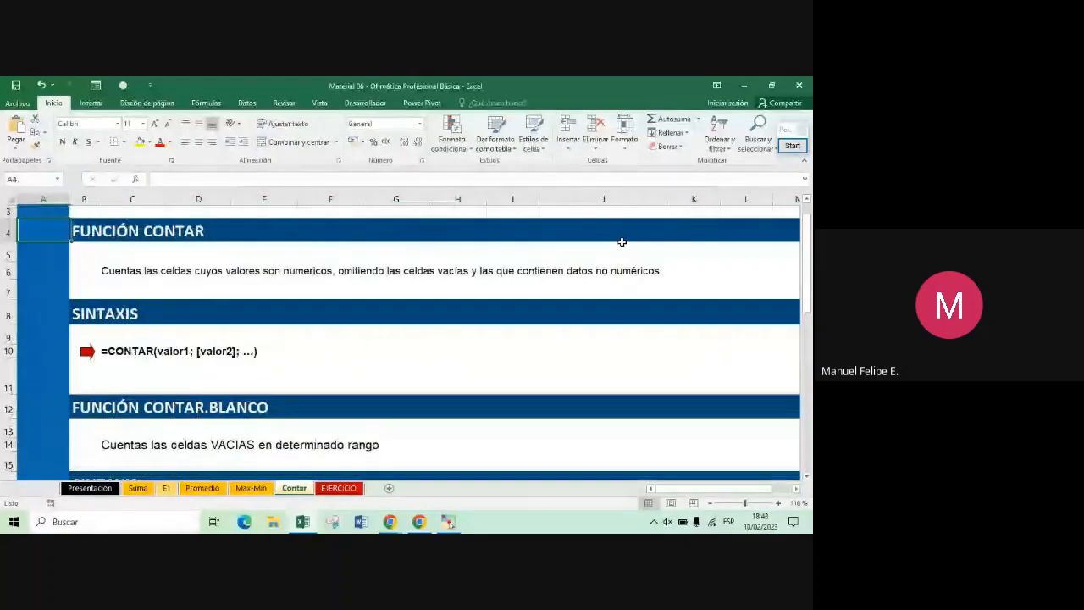
# Skim the CONTAR.BLANCO and CONTARA sections down to Ejemplo Contar, and return to the start of the sheet
pyautogui.press('Down')
pyautogui.press('Right')
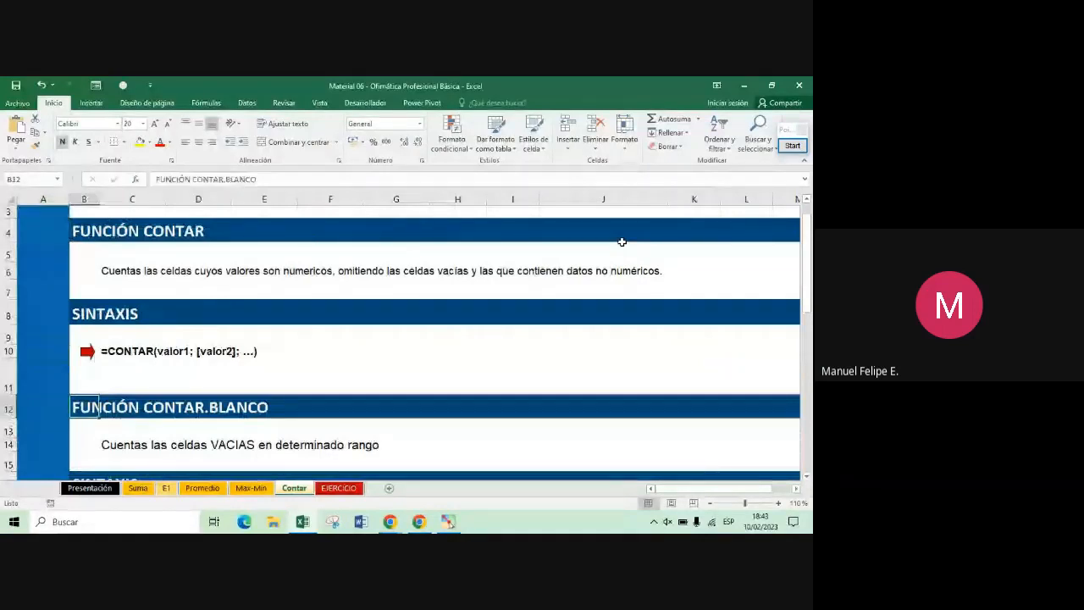
pyautogui.press('Right')
pyautogui.press('Down')
pyautogui.press('Down')
pyautogui.press('Down')
pyautogui.press('Down')
pyautogui.press('Down')
pyautogui.press('Down')
pyautogui.press('Down')
pyautogui.press('Down')
pyautogui.press('Down')
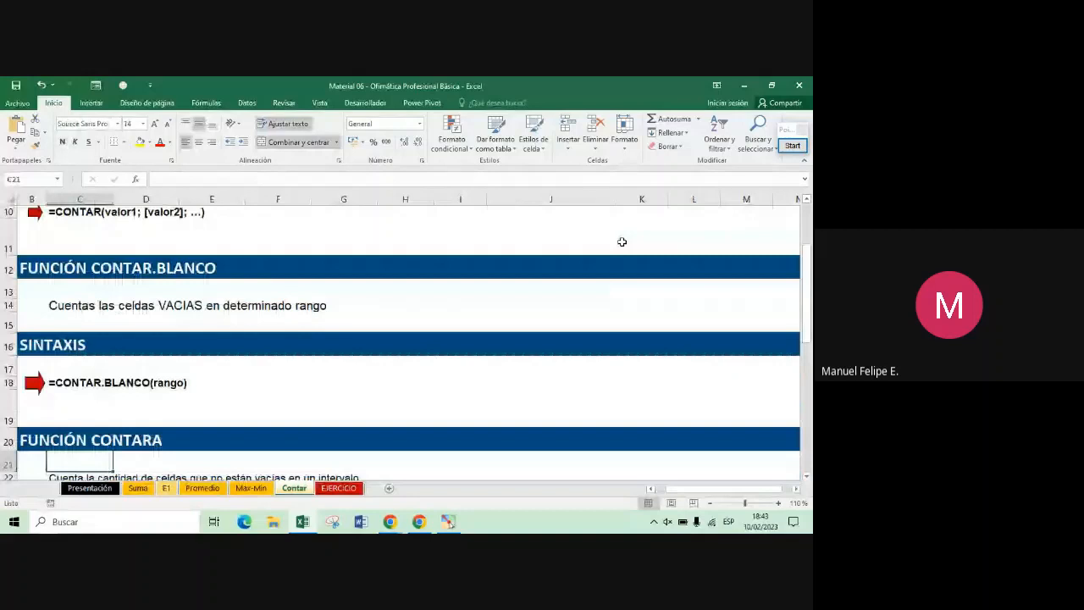
pyautogui.press('Down')
pyautogui.press('Down')
pyautogui.press('Down')
pyautogui.press('Down')
pyautogui.press('Down')
pyautogui.press('Down')
pyautogui.press('Down')
pyautogui.press('Down')
pyautogui.press('Down')
pyautogui.press('Left')
pyautogui.press('Up')
pyautogui.press('Left')
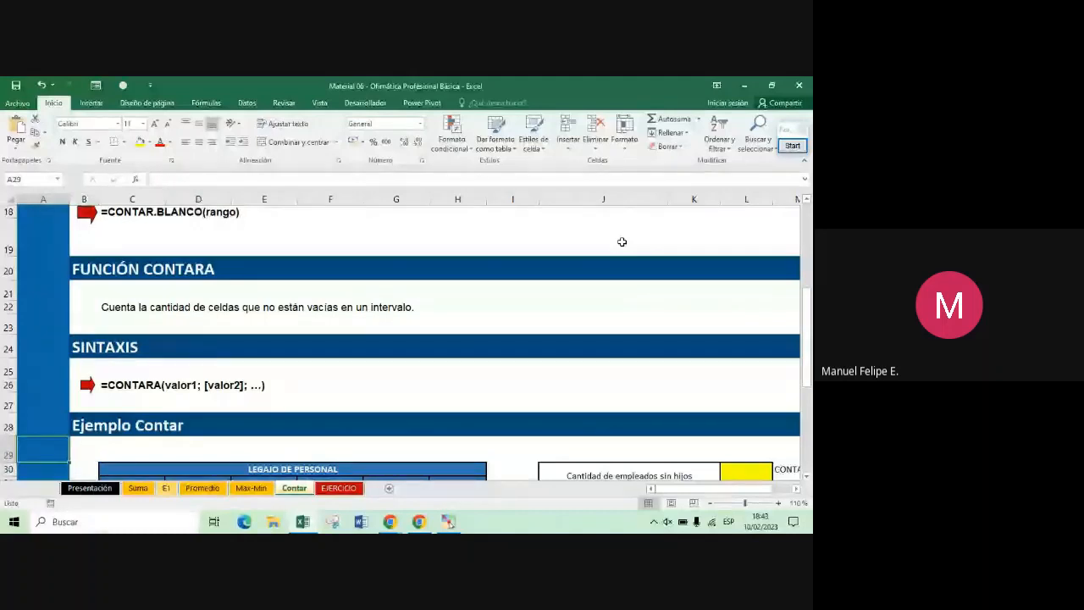
pyautogui.hotkey('ctrl', 'Home')
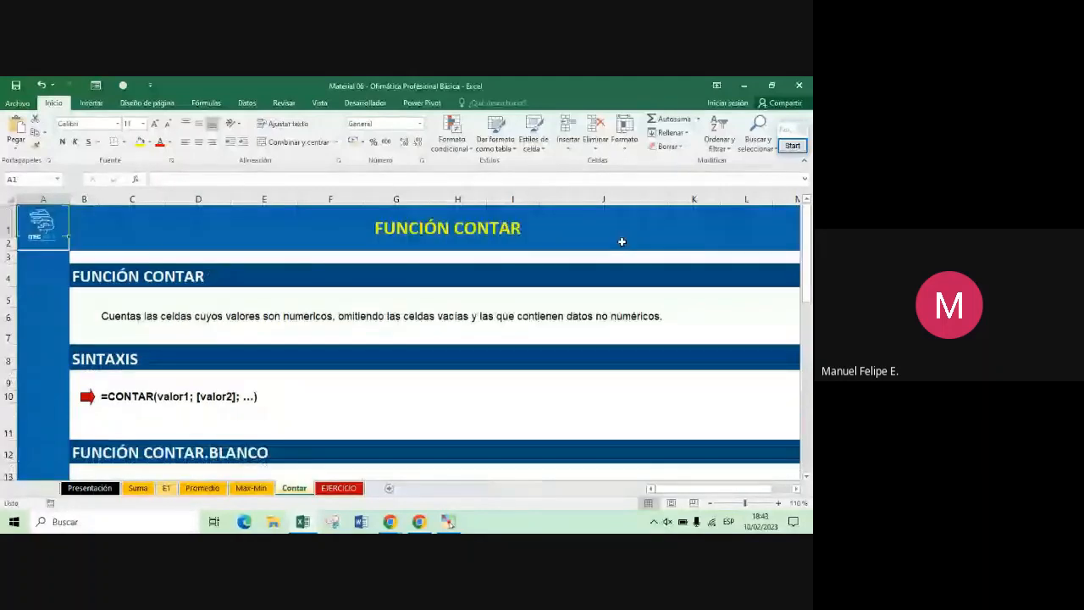
# Examine the CONTAR function's description in row 6 and its syntax line in C10
pyautogui.press('Down')
pyautogui.press('Down')
pyautogui.press('Down')
pyautogui.press('Right')
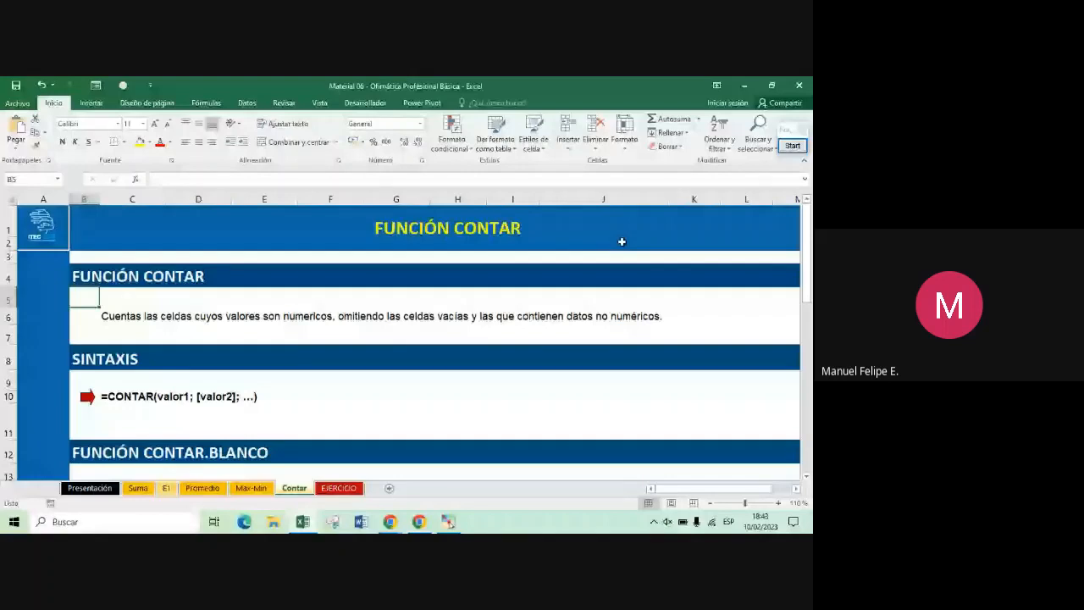
pyautogui.press('Down')
pyautogui.press('Left')
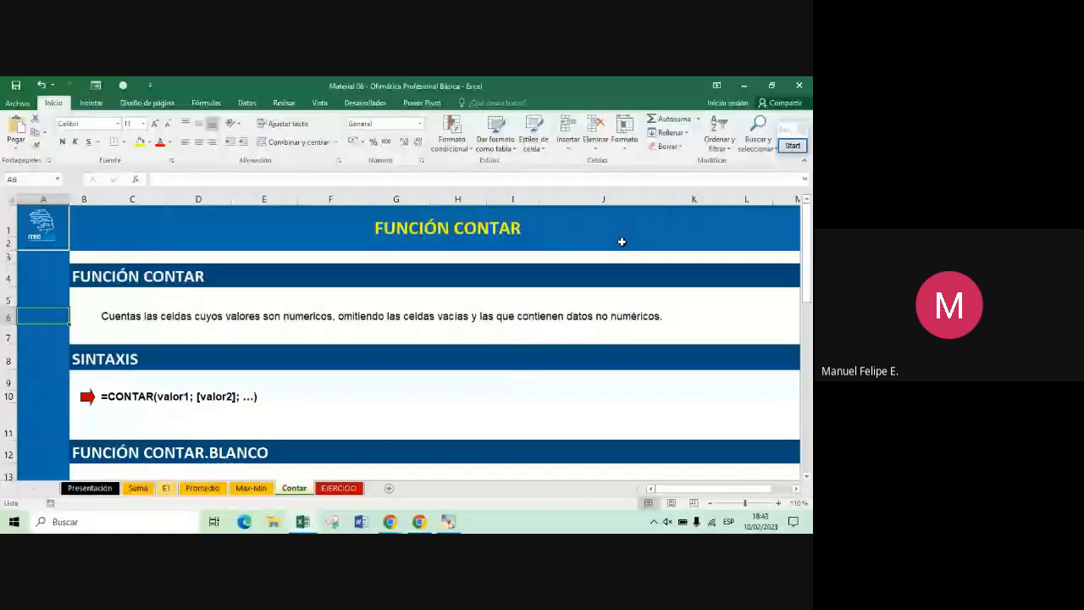
pyautogui.press('Down')
pyautogui.press('Down')
pyautogui.press('Down')
pyautogui.press('Down')
pyautogui.press('Down')
pyautogui.press('Down')
pyautogui.press('Down')
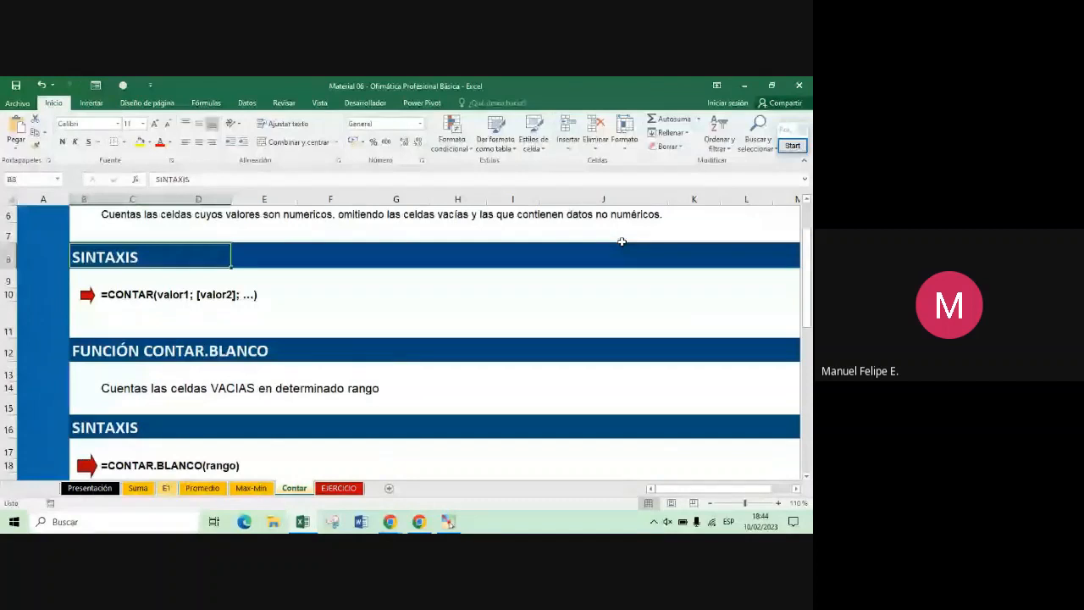
pyautogui.press('Down')
pyautogui.press('Down')
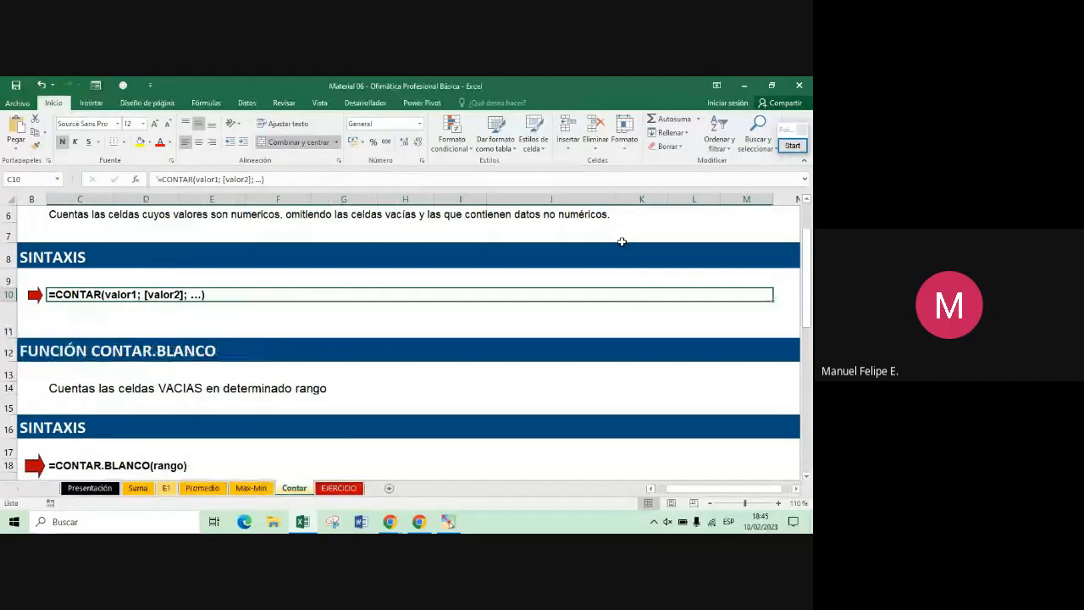
pyautogui.press('Home')
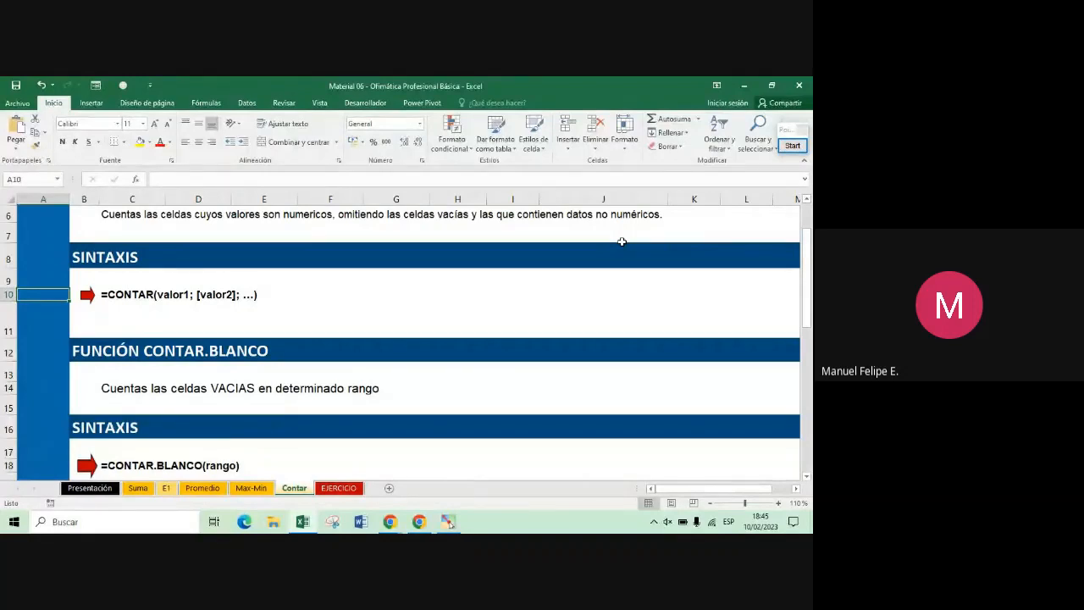
# Go back to the FUNCIÓN CONTAR heading and reread which cells the function counts and omits
pyautogui.press('Up')
pyautogui.press('Up')
pyautogui.press('Up')
pyautogui.press('Up')
pyautogui.press('Up')
pyautogui.press('Up')
pyautogui.press('Up')
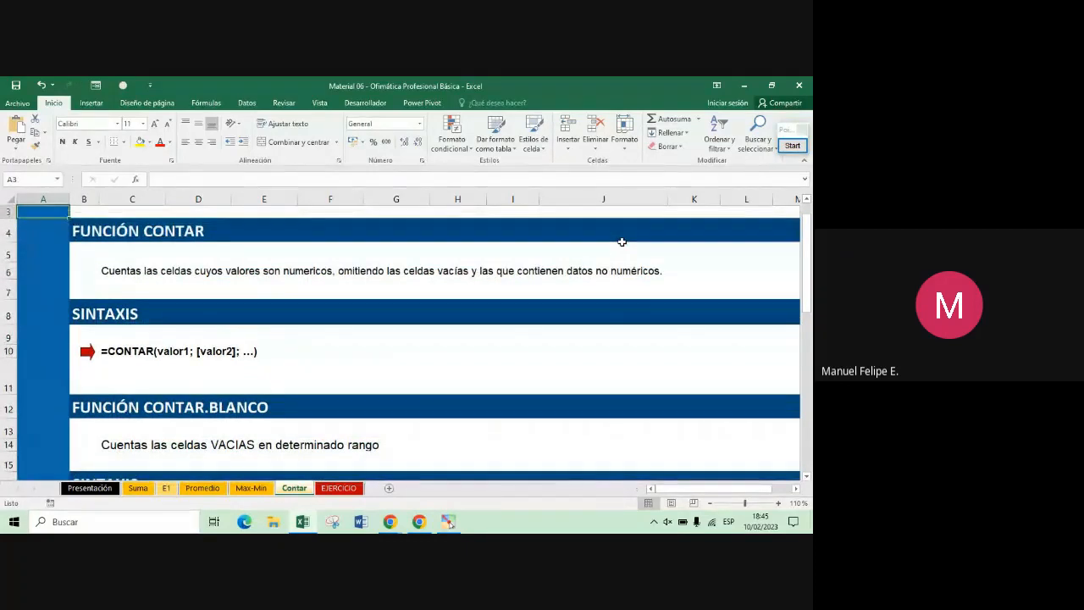
pyautogui.press('Down')
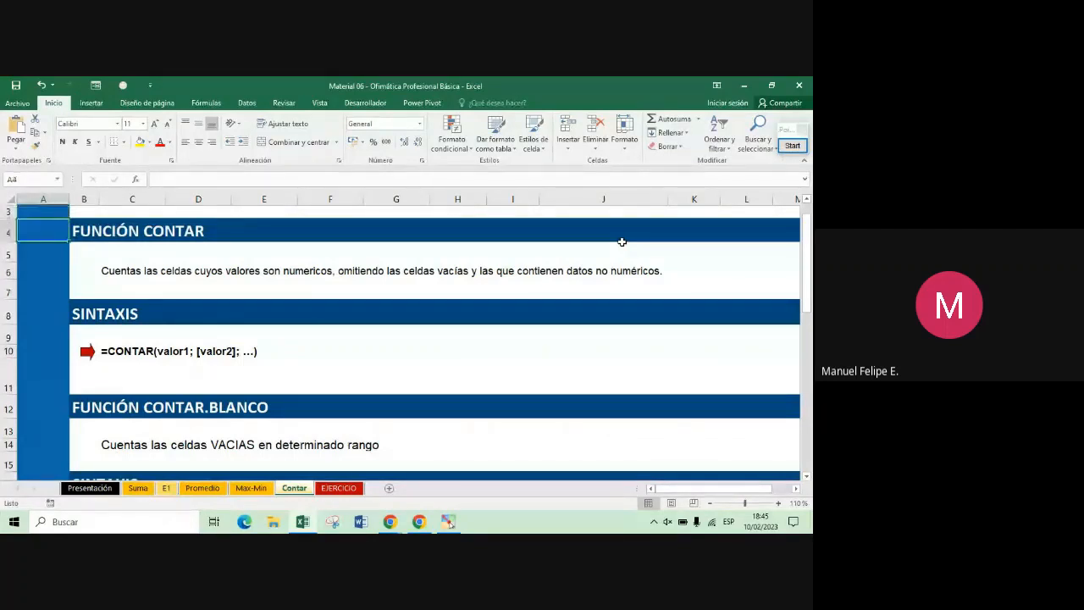
pyautogui.press('Down')
pyautogui.press('Down')
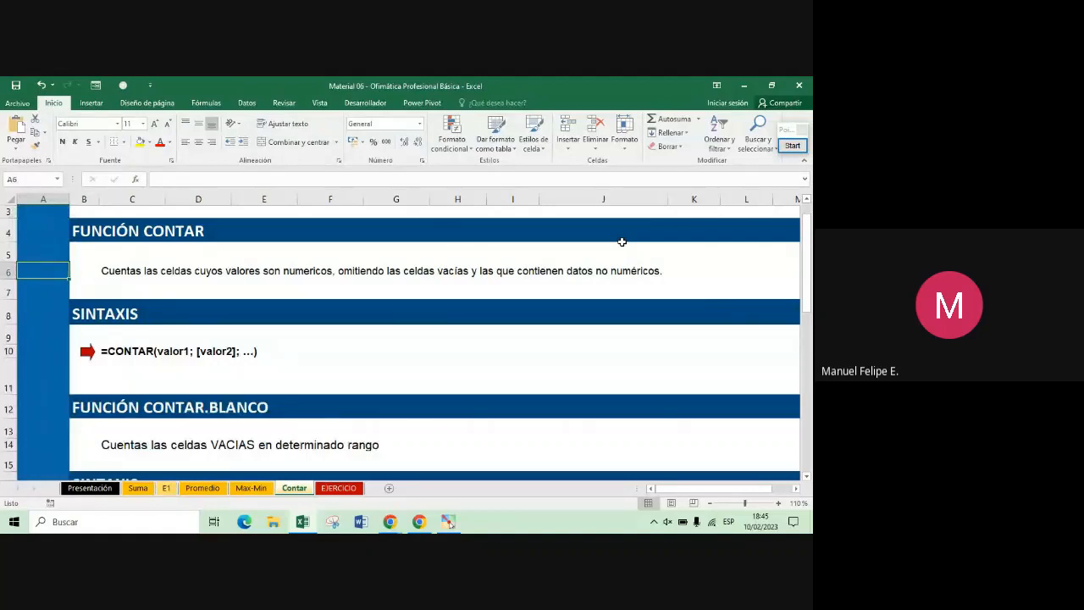
pyautogui.press('Down')
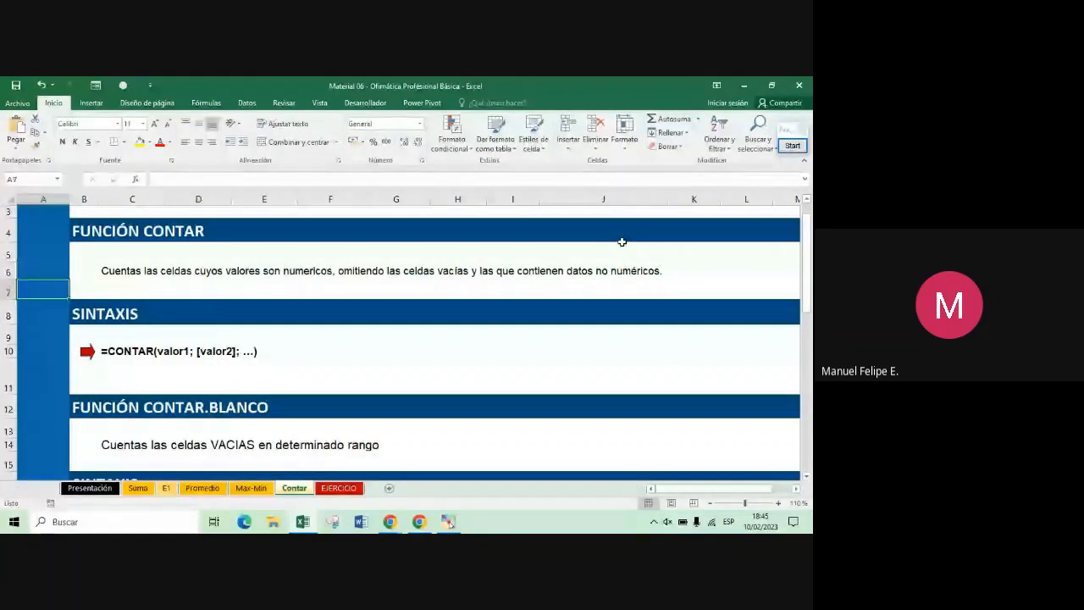
# Review the CONTAR.BLANCO description in row 14 and its syntax with the rango argument in C18
pyautogui.press('Down')
pyautogui.press('Down')
pyautogui.press('Down')
pyautogui.press('Down')
pyautogui.press('Down')
pyautogui.press('Down')
pyautogui.press('Down')
pyautogui.press('Down')
pyautogui.press('Down')
pyautogui.press('Down')
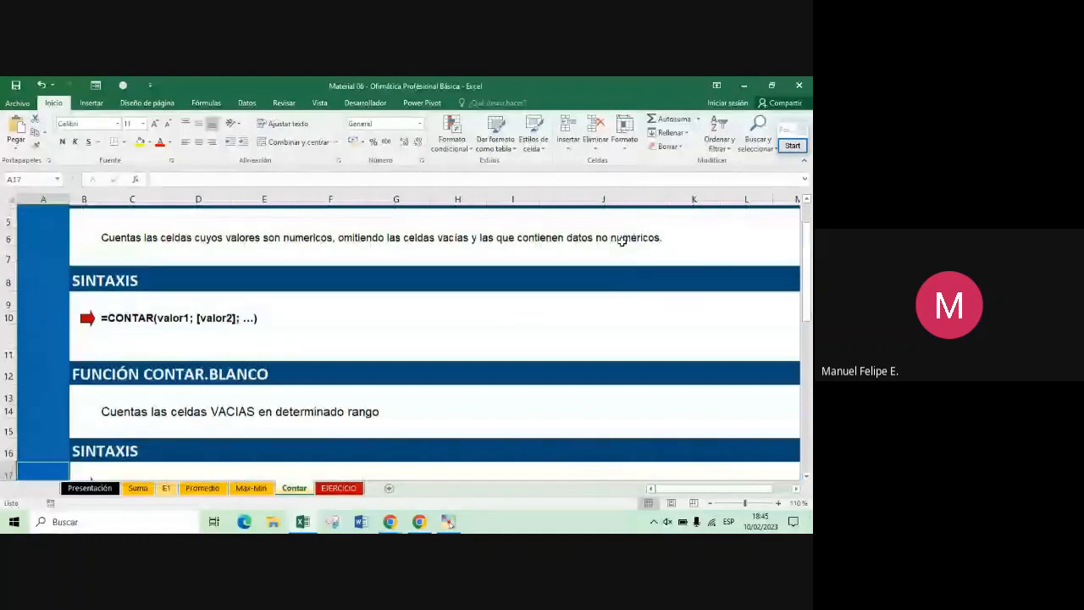
pyautogui.scroll(-2, 621, 241)
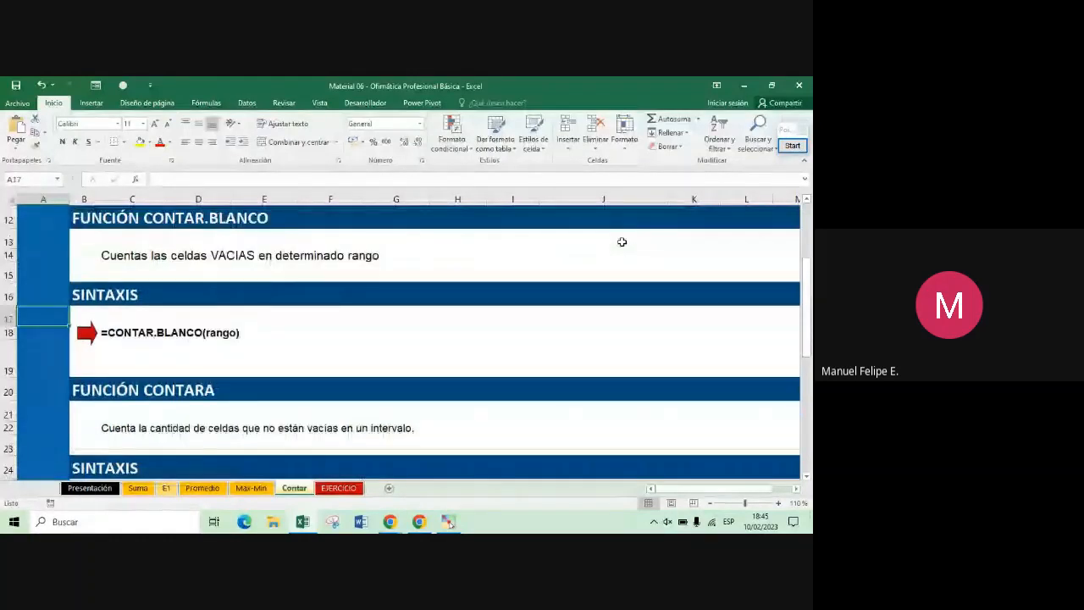
pyautogui.press('Up')
pyautogui.press('Up')
pyautogui.press('Up')
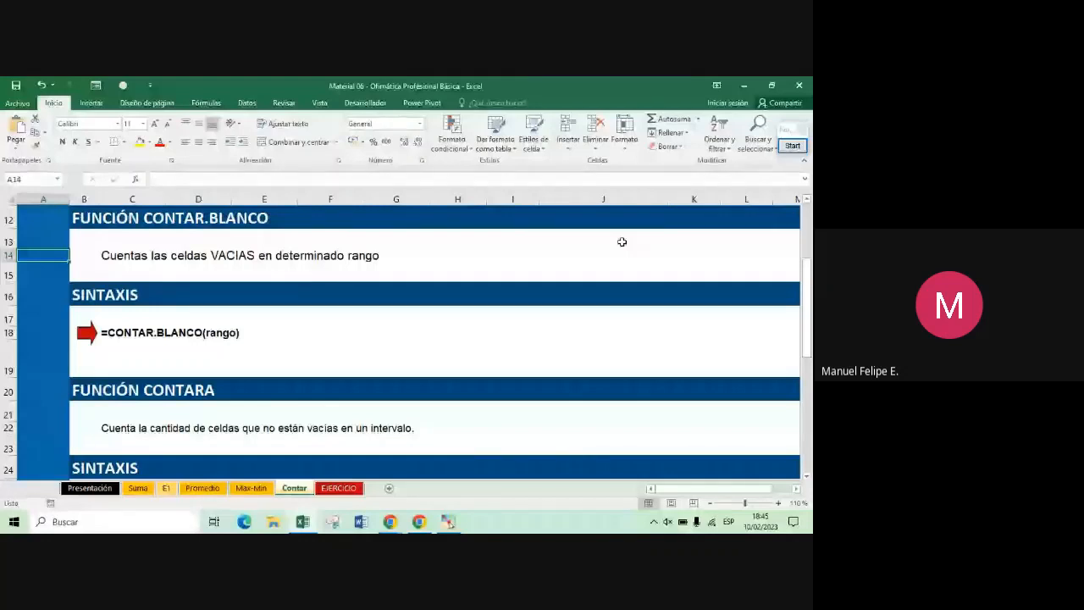
pyautogui.press('Down')
pyautogui.press('Down')
pyautogui.press('Down')
pyautogui.press('Down')
pyautogui.press('Right')
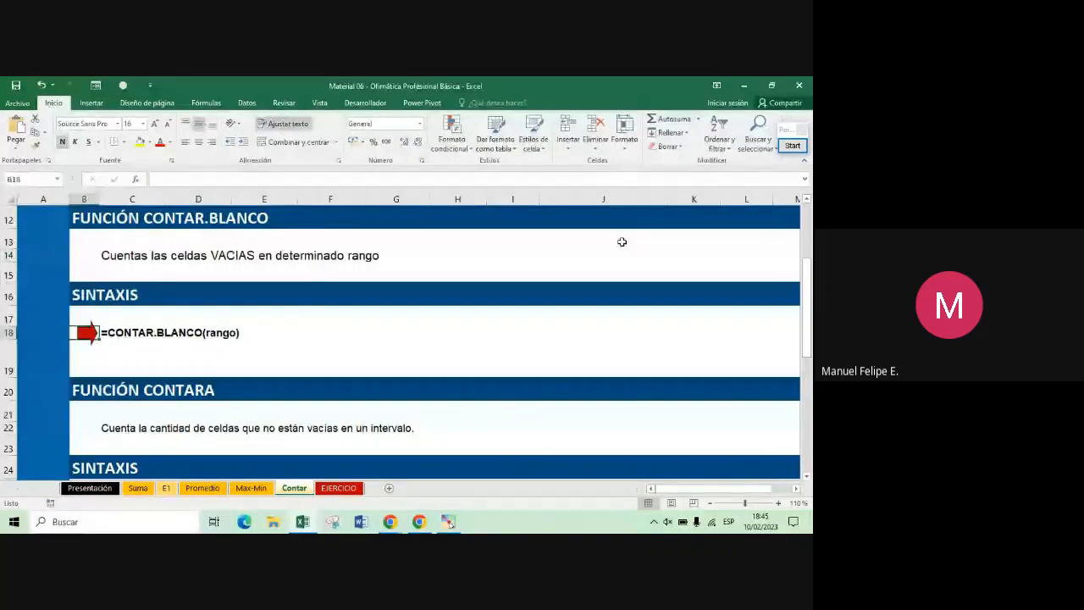
pyautogui.press('Right')
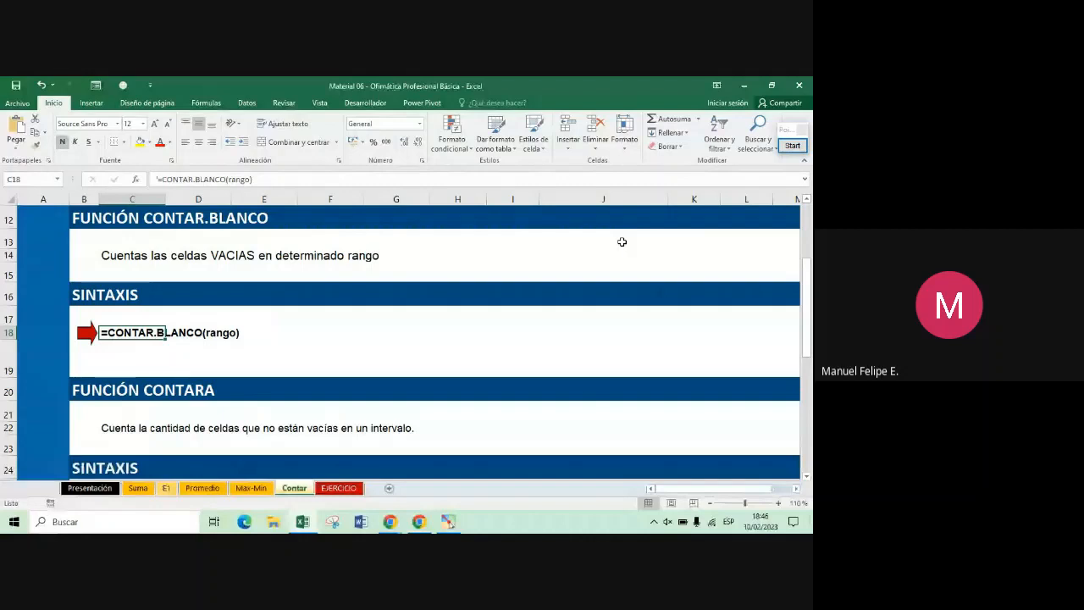
# Examine the CONTARA function's description in row 22 and its syntax line in C26
pyautogui.press('Down')
pyautogui.press('Down')
pyautogui.press('Down')
pyautogui.press('Down')
pyautogui.press('Down')
pyautogui.press('Down')
pyautogui.press('Down')
pyautogui.press('Down')
pyautogui.press('Down')
pyautogui.press('Down')
pyautogui.press('Down')
pyautogui.press('Down')
pyautogui.press('Down')
pyautogui.press('Down')
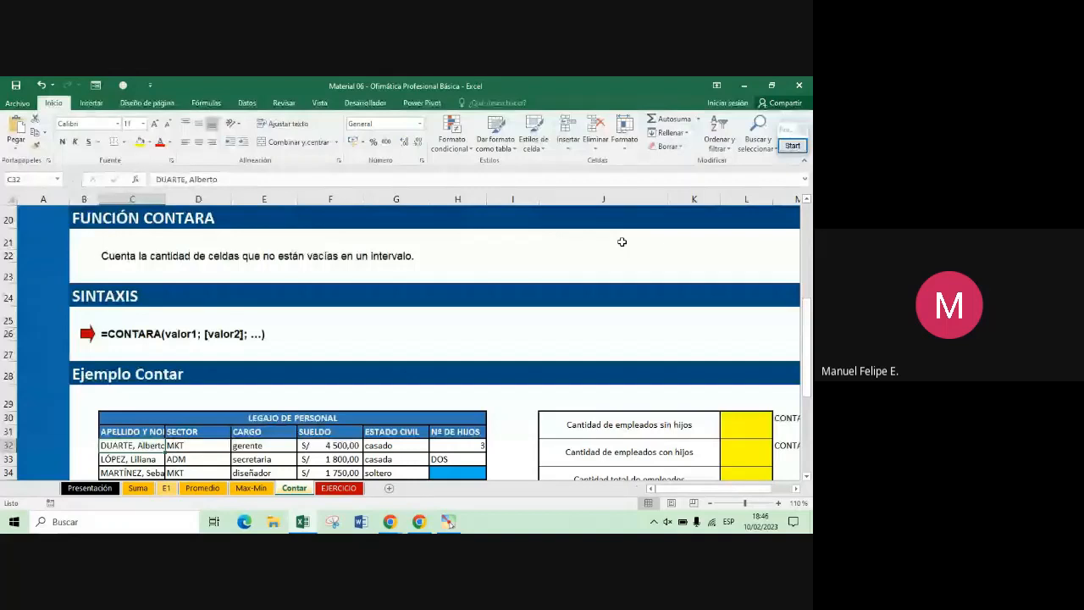
pyautogui.click(43, 273)
pyautogui.press('Right')
pyautogui.press('Right')
pyautogui.press('Down')
pyautogui.press('Down')
pyautogui.press('Down')
pyautogui.press('Down')
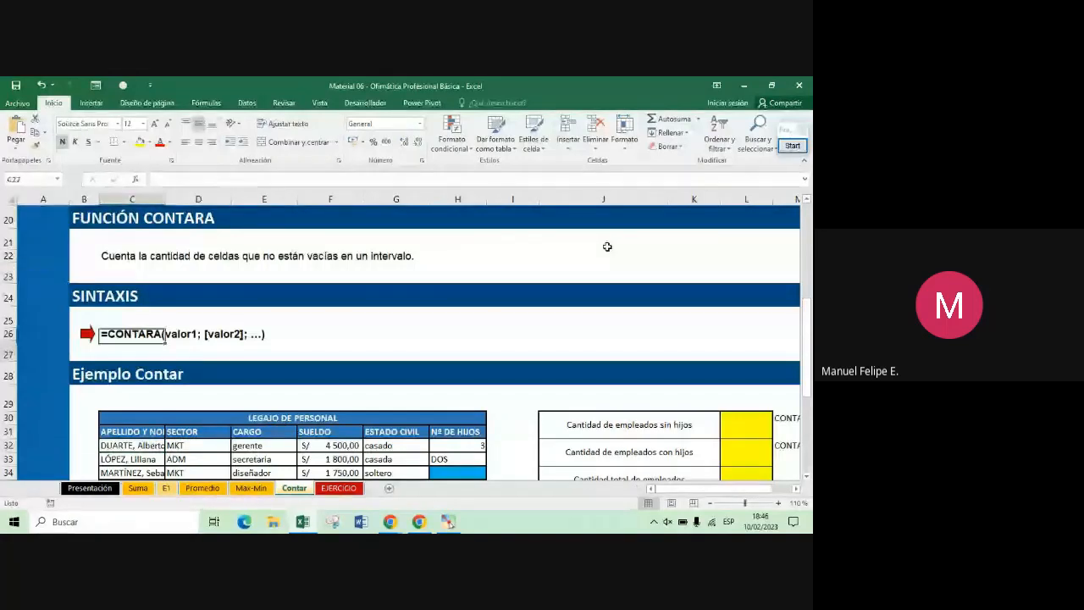
# Look over the LEGAJO DE PERSONAL and OBRERO attendance tables in the Ejemplo Contar section
pyautogui.press('Down')
pyautogui.press('Down')
pyautogui.press('Down')
pyautogui.press('Down')
pyautogui.press('Down')
pyautogui.press('Down')
pyautogui.press('Down')
pyautogui.press('Down')
pyautogui.press('Down')
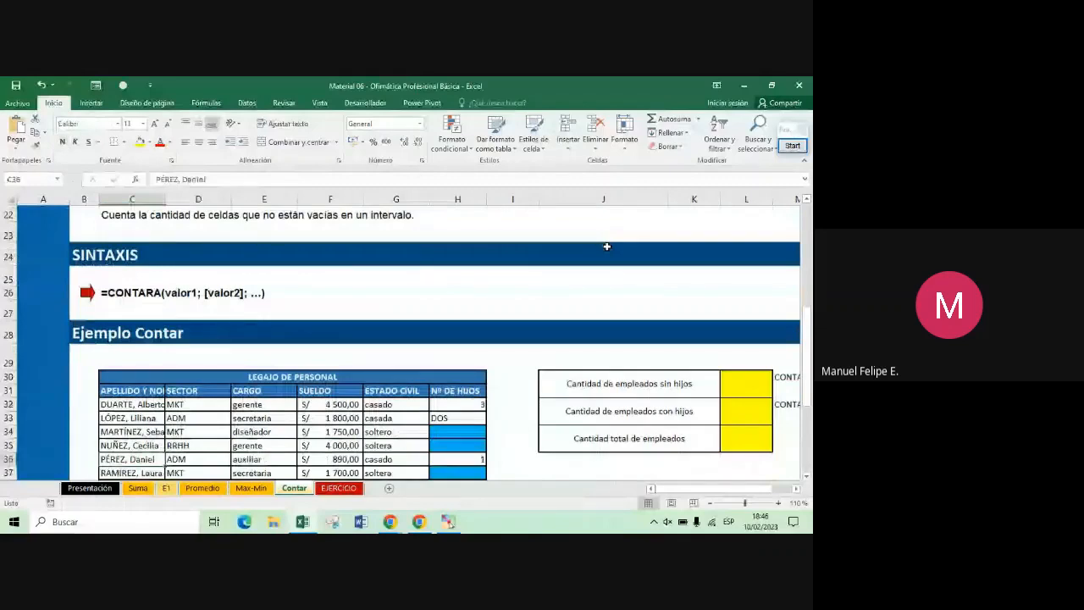
pyautogui.press('Right')
pyautogui.press('Down')
pyautogui.press('Down')
pyautogui.press('Down')
pyautogui.press('Down')
pyautogui.press('Down')
pyautogui.press('Down')
pyautogui.press('Down')
pyautogui.press('Down')
pyautogui.press('Down')
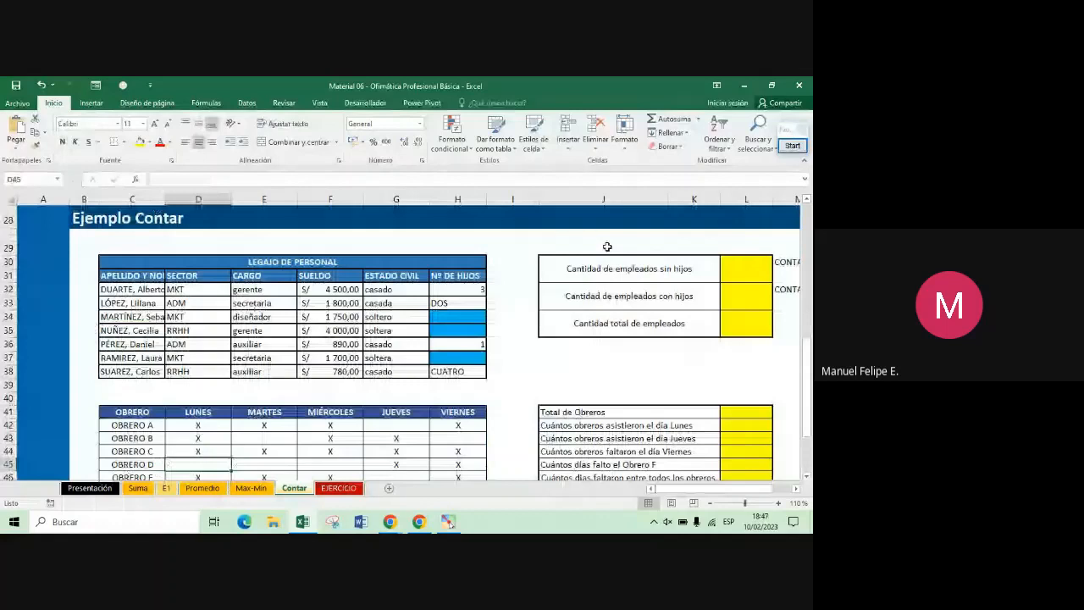
# Return to the Ejemplo Contar heading and review the personnel table beside its employee-count questions
pyautogui.press('Up')
pyautogui.press('Up')
pyautogui.press('Up')
pyautogui.press('Up')
pyautogui.press('Up')
pyautogui.press('Up')
pyautogui.press('Up')
pyautogui.press('Up')
pyautogui.press('Up')
pyautogui.press('Up')
pyautogui.press('Up')
pyautogui.press('Up')
pyautogui.press('Up')
pyautogui.press('Up')
pyautogui.press('Up')
pyautogui.press('Up')
pyautogui.press('Up')
pyautogui.press('Up')
pyautogui.press('Right')
pyautogui.press('Right')
pyautogui.press('Right')
pyautogui.press('Down')
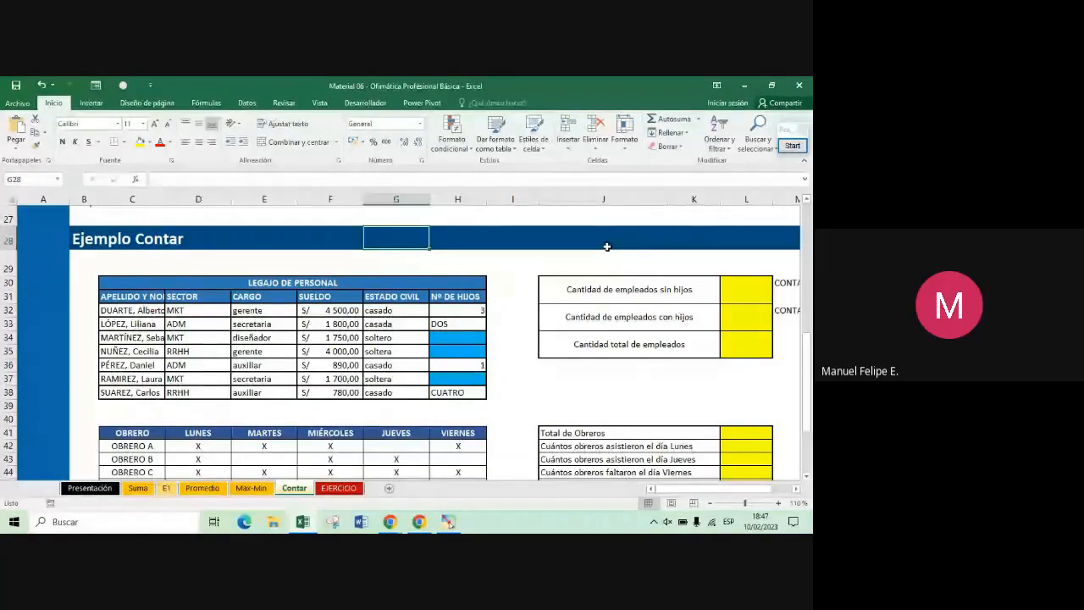
# Go back past the CONTARA and CONTAR.BLANCO sections and select the CONTAR syntax line in C10
pyautogui.press('Up')
pyautogui.press('Up')
pyautogui.press('Up')
pyautogui.press('Up')
pyautogui.press('Up')
pyautogui.press('Up')
pyautogui.press('Up')
pyautogui.press('Up')
pyautogui.press('Up')
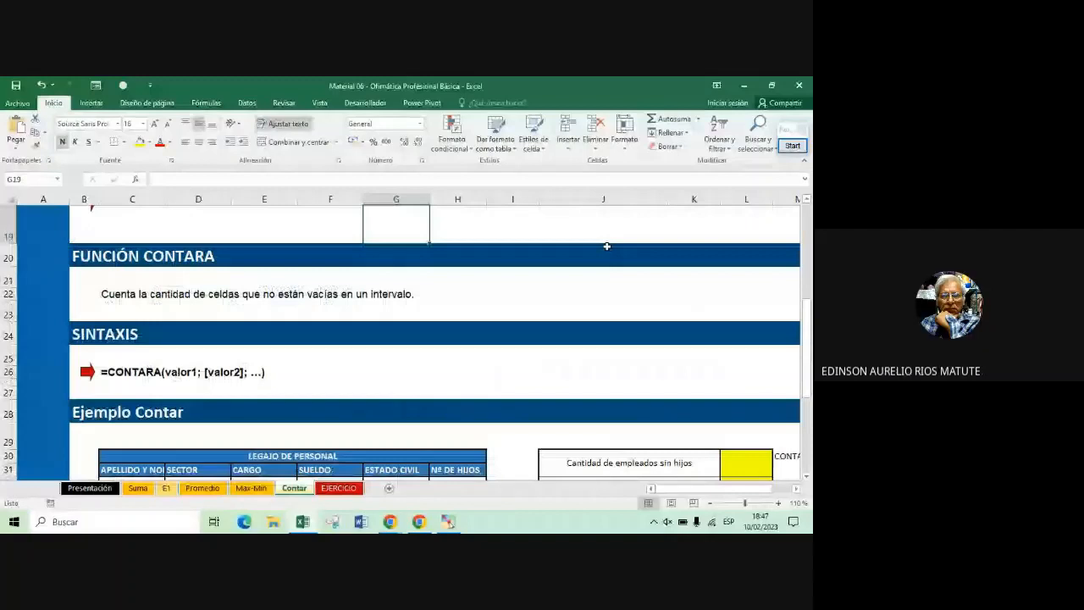
pyautogui.press('Home')
pyautogui.press('pageup')
pyautogui.press('Down')
pyautogui.press('Down')
pyautogui.press('Down')
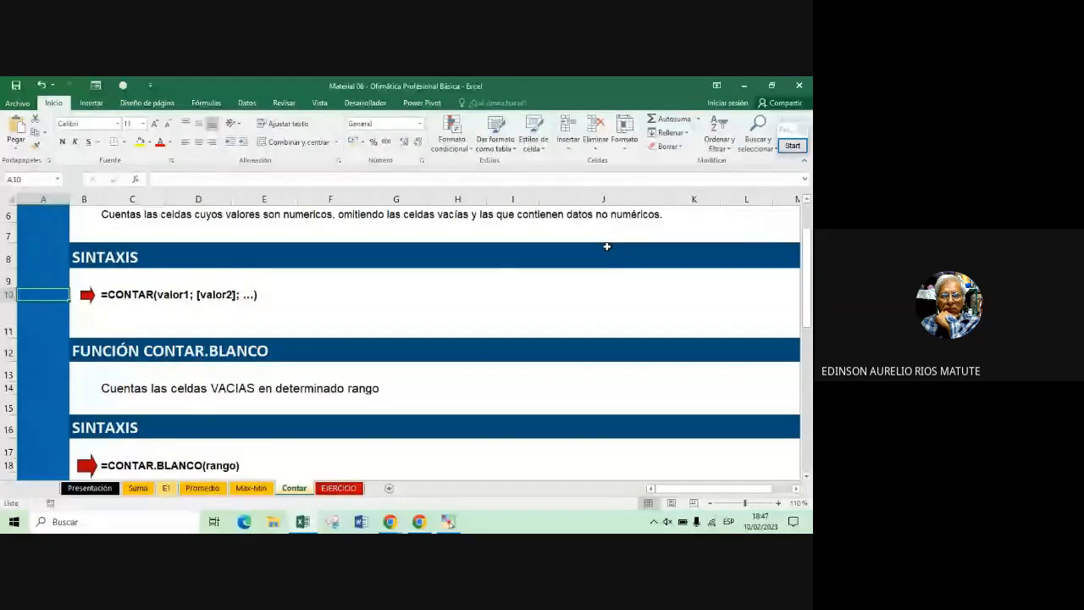
pyautogui.press('Right')
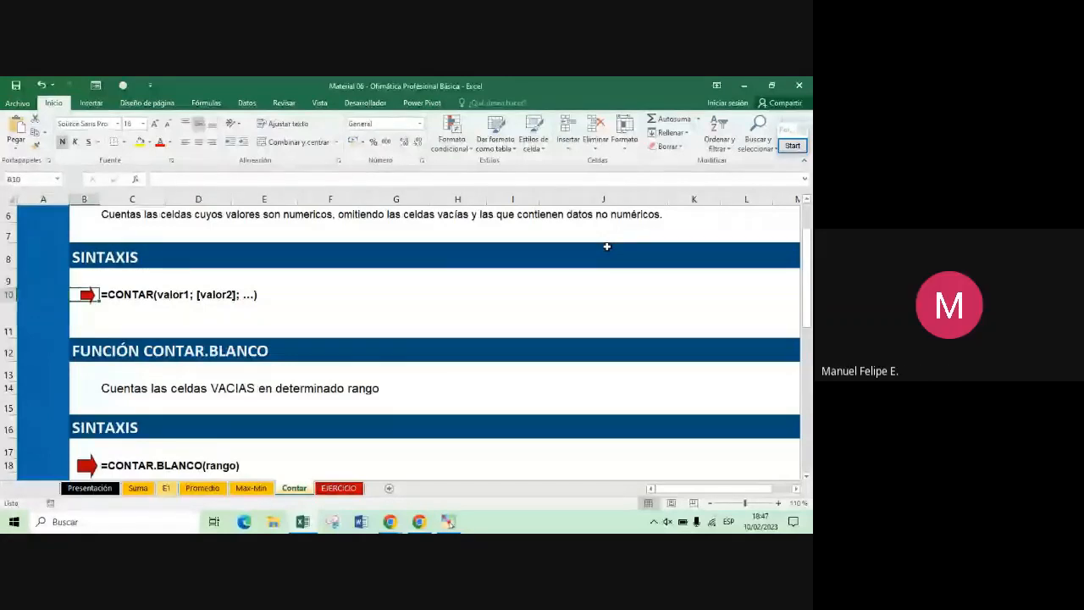
pyautogui.press('Right')
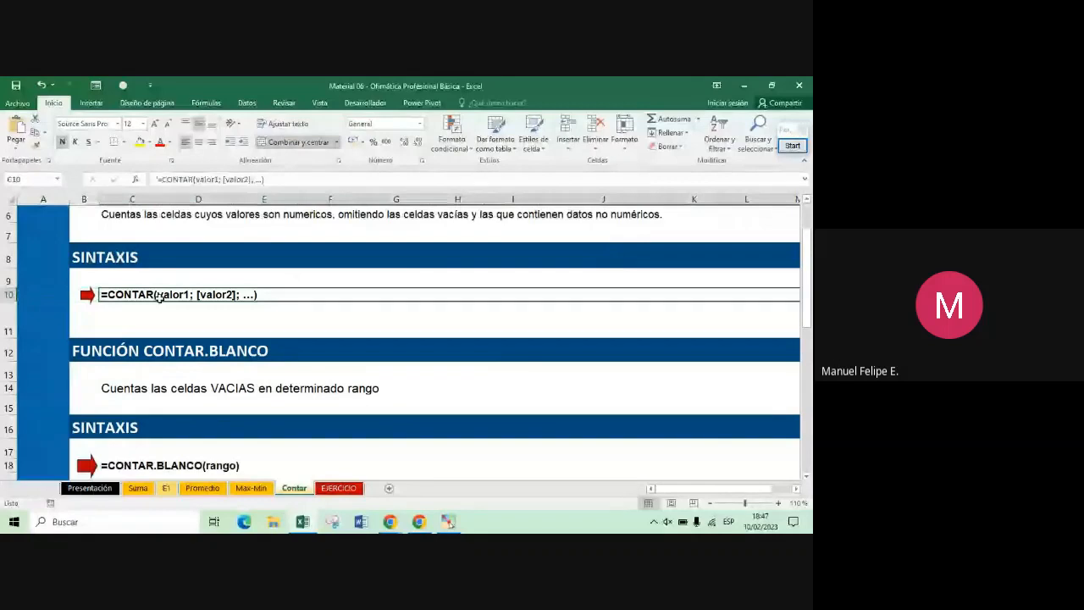
# Magnify the CONTAR syntax line with the screen annotation tool to examine its valor1 and valor2 arguments, and restore the normal view
pyautogui.click(786, 149)
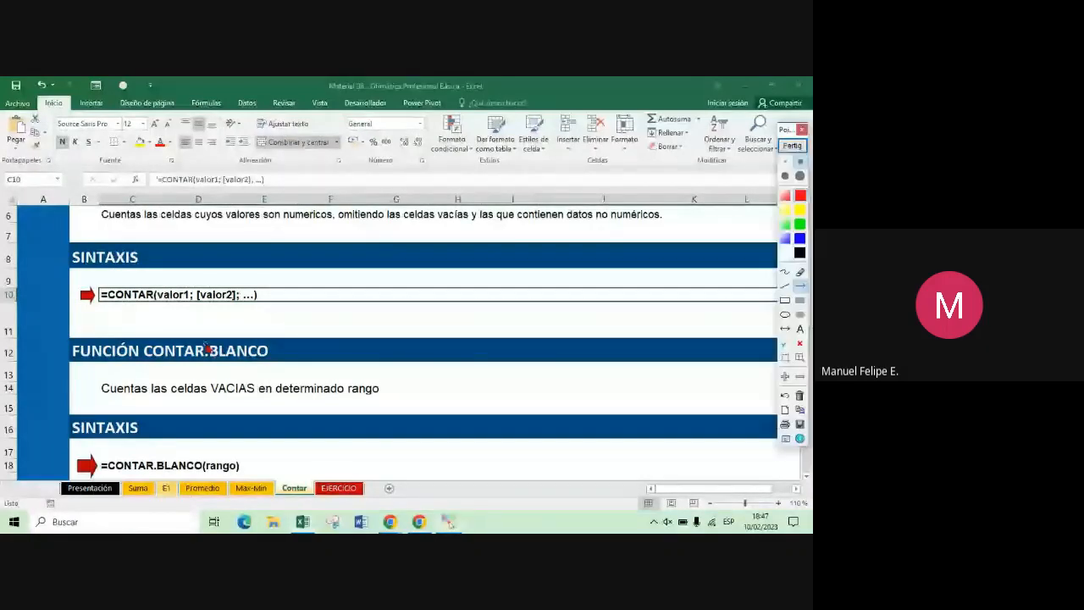
pyautogui.scroll(4, 191, 291)
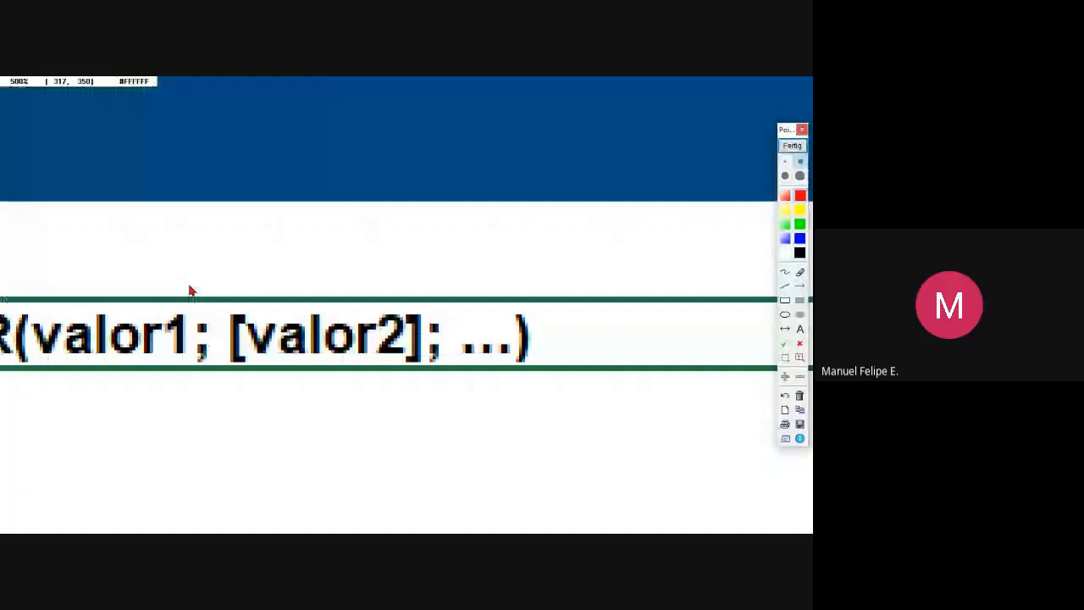
pyautogui.scroll(-3, 490, 342)
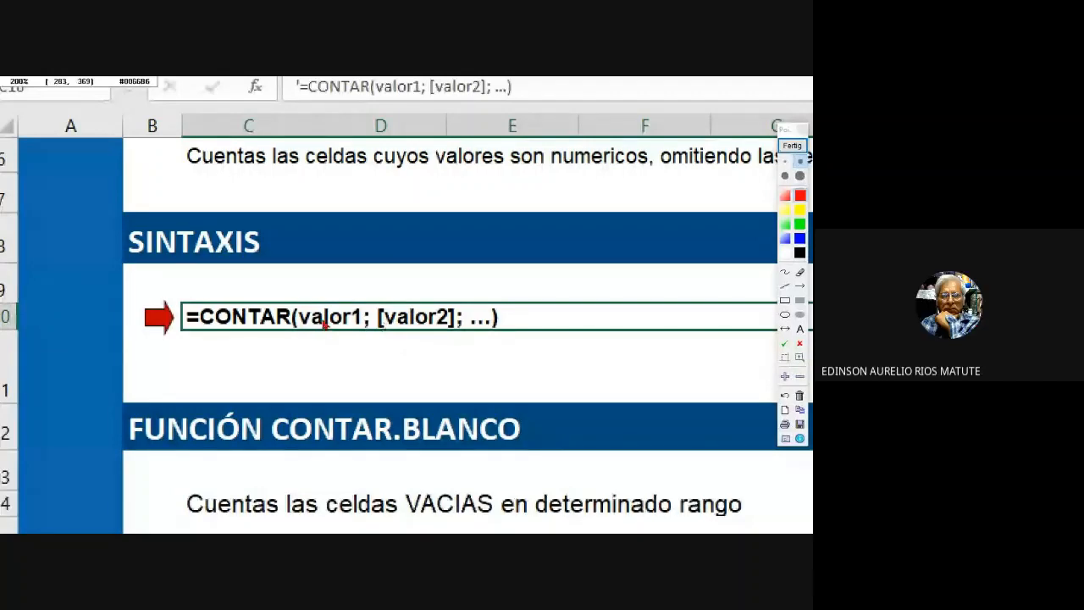
pyautogui.rightClick(429, 374)
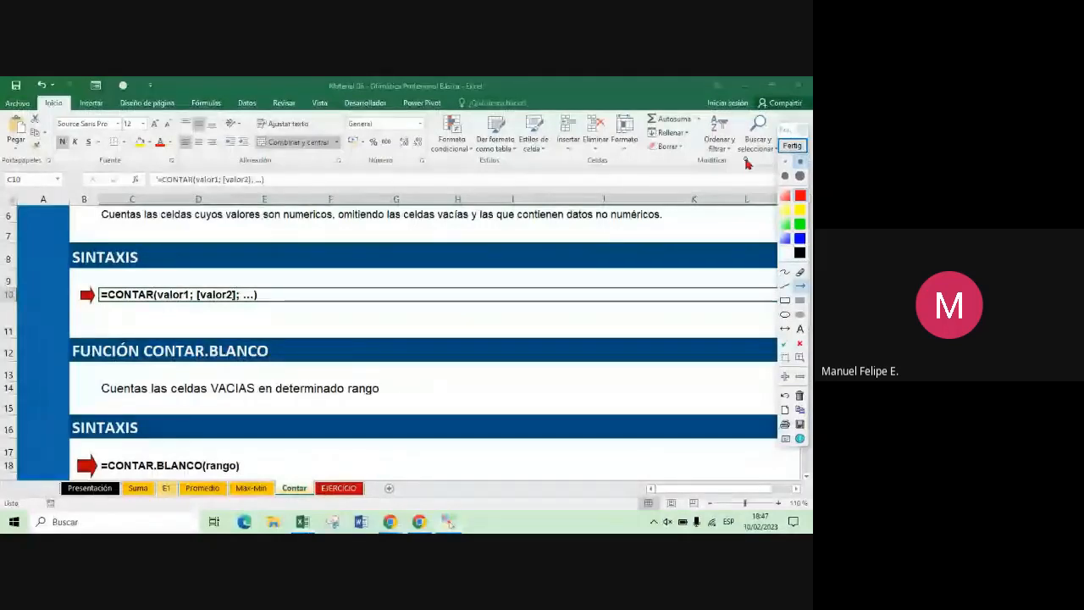
# Leave the annotation tool and go down past the CONTAR.BLANCO and CONTARA sections to the Ejemplo Contar tables
pyautogui.click(791, 146)
pyautogui.press('Down')
pyautogui.press('Down')
pyautogui.press('Down')
pyautogui.press('Down')
pyautogui.press('Down')
pyautogui.press('Down')
pyautogui.press('Down')
pyautogui.press('Down')
pyautogui.press('Down')
pyautogui.press('Down')
pyautogui.press('Down')
pyautogui.press('Down')
pyautogui.press('Down')
pyautogui.press('Down')
pyautogui.press('Down')
pyautogui.press('Down')
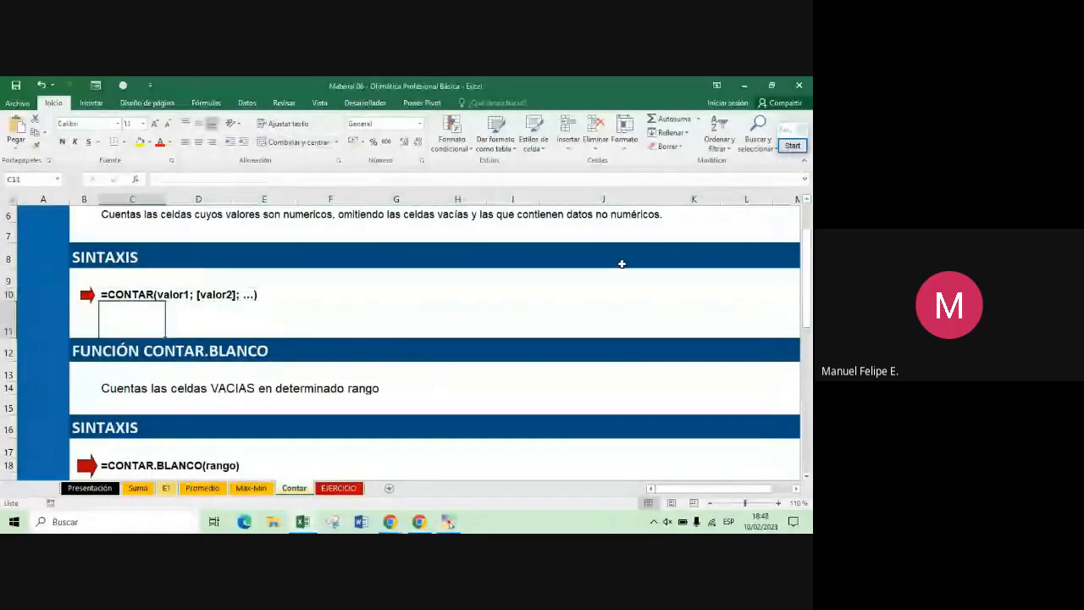
pyautogui.press('Down')
pyautogui.press('Down')
pyautogui.press('Down')
pyautogui.press('Down')
pyautogui.press('Down')
pyautogui.press('Down')
pyautogui.press('Down')
pyautogui.press('Down')
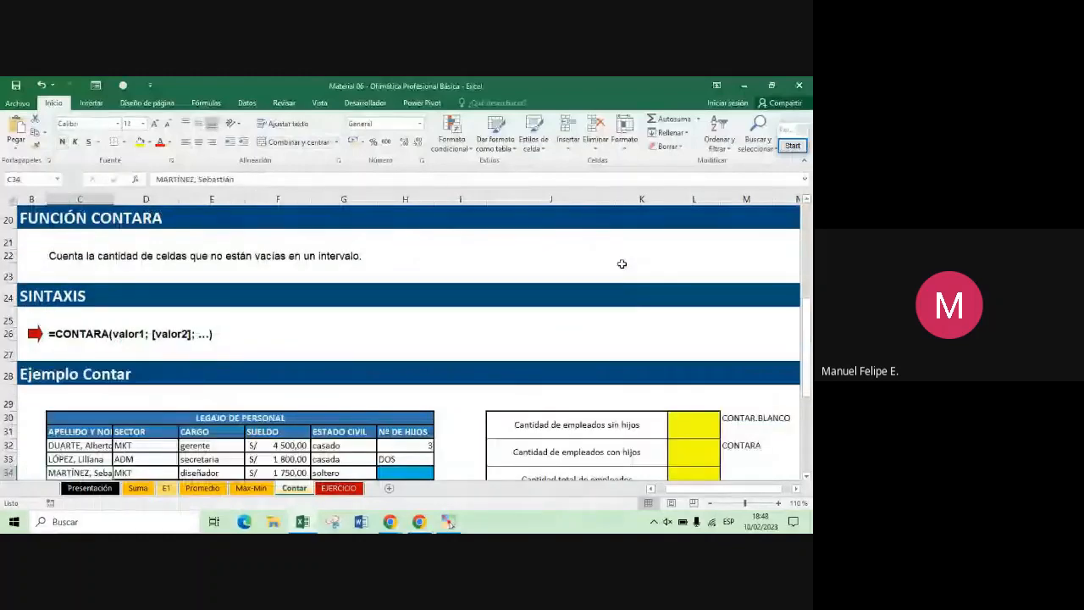
pyautogui.press('Down')
pyautogui.press('Down')
pyautogui.press('Down')
pyautogui.press('Down')
pyautogui.press('Down')
pyautogui.press('Down')
pyautogui.press('Down')
pyautogui.press('Down')
pyautogui.press('Down')
pyautogui.press('Down')
pyautogui.press('Down')
pyautogui.press('Down')
# Go back up beside the LEGAJO DE PERSONAL table to the Ejemplo Contar heading
pyautogui.press('Left')
pyautogui.press('Left')
pyautogui.press('Up')
pyautogui.press('Up')
pyautogui.press('Up')
pyautogui.press('Up')
pyautogui.press('Up')
pyautogui.press('Up')
pyautogui.press('Up')
pyautogui.press('Up')
pyautogui.press('Up')
pyautogui.press('Up')
pyautogui.press('Up')
pyautogui.press('Up')
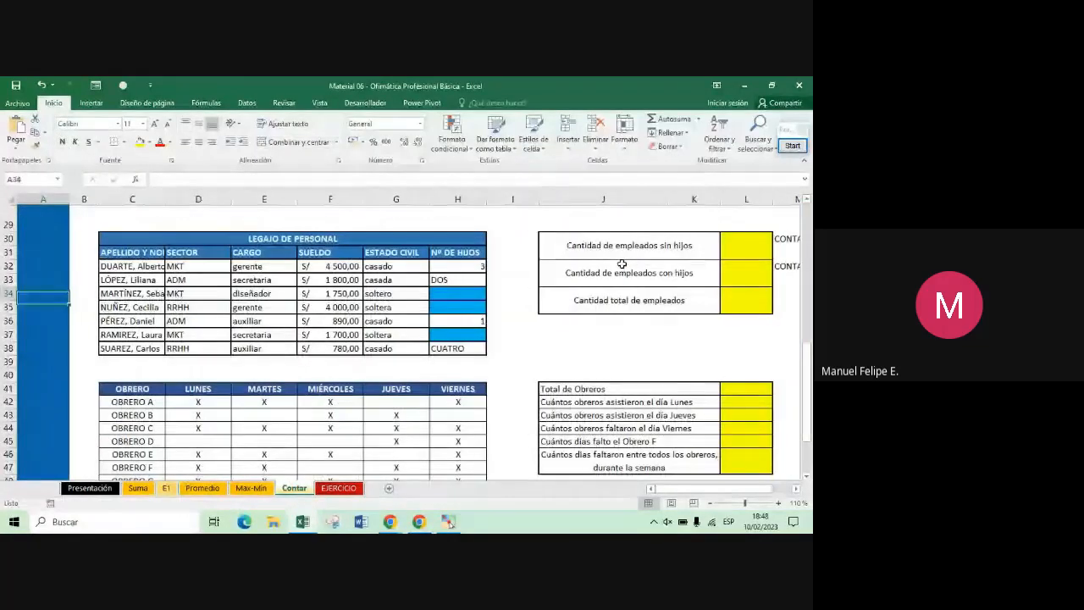
pyautogui.press('Up')
pyautogui.press('Up')
pyautogui.press('Up')
pyautogui.press('Up')
pyautogui.press('Up')
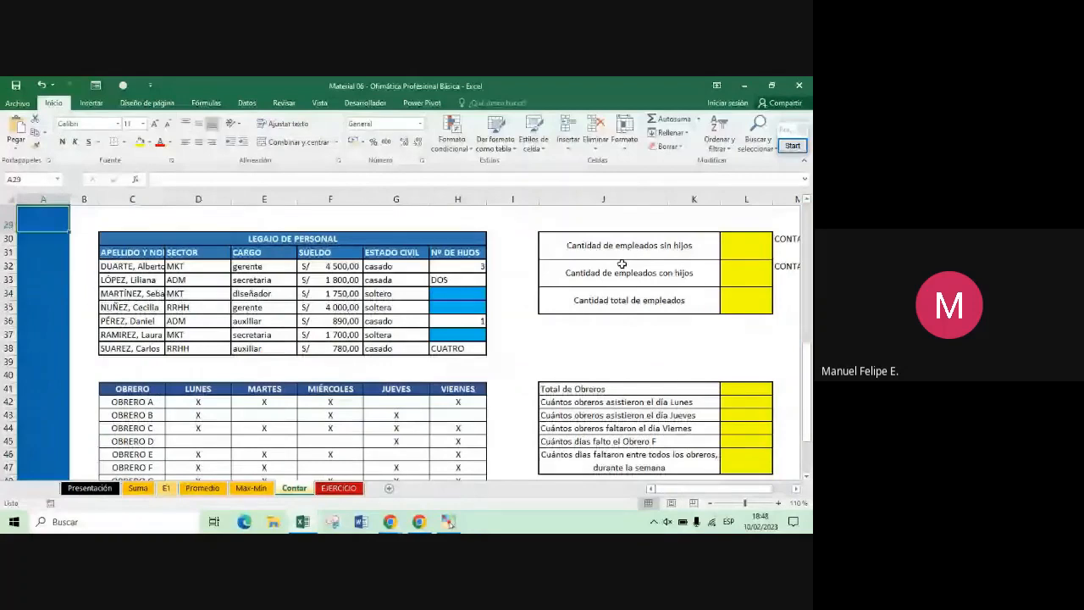
pyautogui.press('Up')
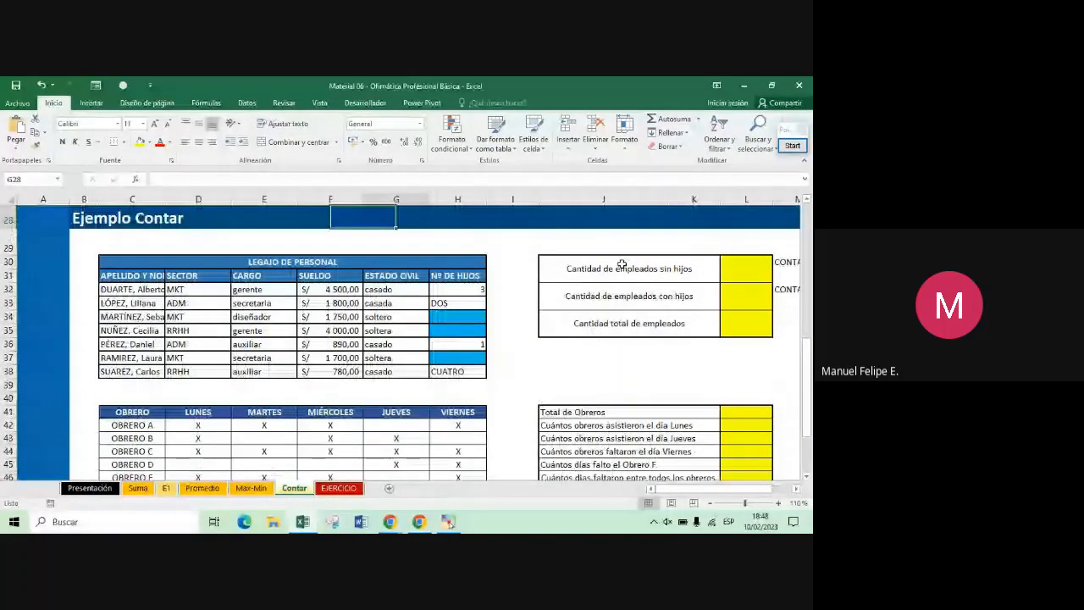
# Look through the personnel and OBRERO attendance tables down to row 48
pyautogui.press('Right')
pyautogui.press('Right')
pyautogui.press('Down')
pyautogui.press('Down')
pyautogui.press('Down')
pyautogui.press('Down')
pyautogui.press('Down')
pyautogui.press('Down')
pyautogui.press('Down')
pyautogui.press('Down')
pyautogui.press('Down')
pyautogui.press('Down')
pyautogui.press('Down')
pyautogui.press('Down')
pyautogui.press('Down')
pyautogui.press('Down')
pyautogui.press('Down')
pyautogui.press('Down')
pyautogui.press('Down')
pyautogui.press('Down')
pyautogui.press('Down')
pyautogui.press('Down')
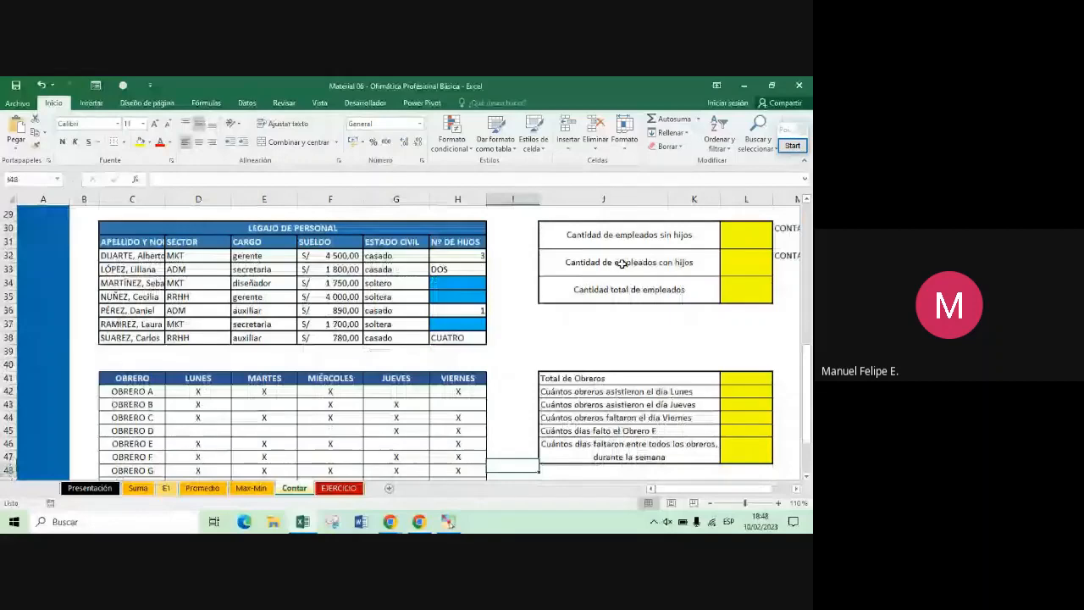
# Examine the employee-count questions with their CONTAR.BLANCO and CONTARA hints, ending on answer cell L30
pyautogui.press('Right')
pyautogui.press('Right')
pyautogui.press('Right')
pyautogui.press('Up')
pyautogui.press('Up')
pyautogui.press('Up')
pyautogui.press('Up')
pyautogui.press('Up')
pyautogui.press('Up')
pyautogui.press('Up')
pyautogui.press('Up')
pyautogui.press('Up')
pyautogui.press('Up')
pyautogui.press('Up')
pyautogui.press('Up')
pyautogui.press('Up')
pyautogui.press('Up')
pyautogui.press('Up')
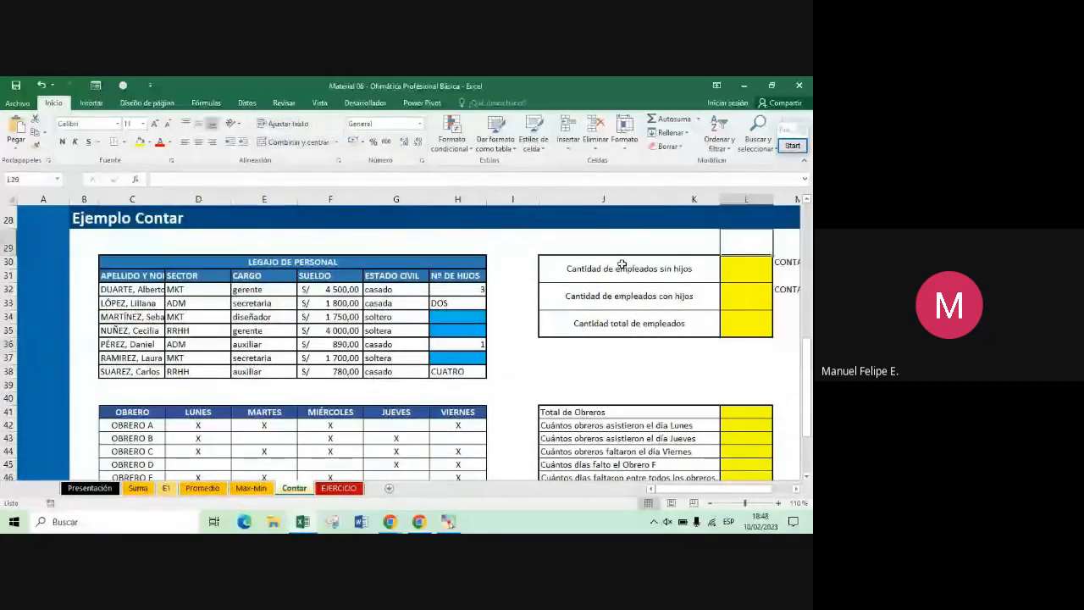
pyautogui.press('Down')
pyautogui.press('Right')
pyautogui.press('Left')
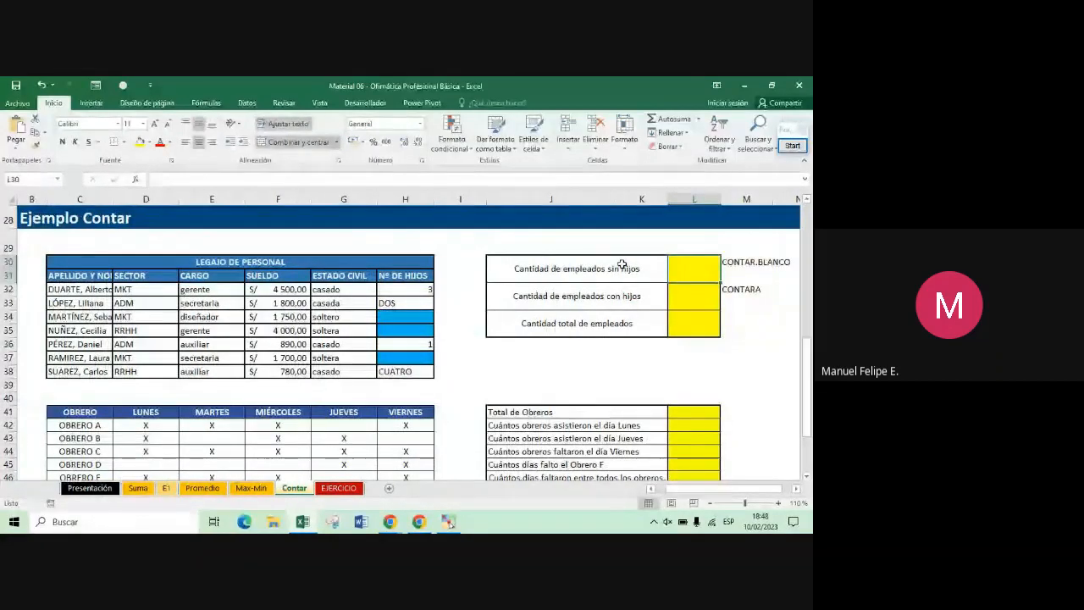
pyautogui.press('Down')
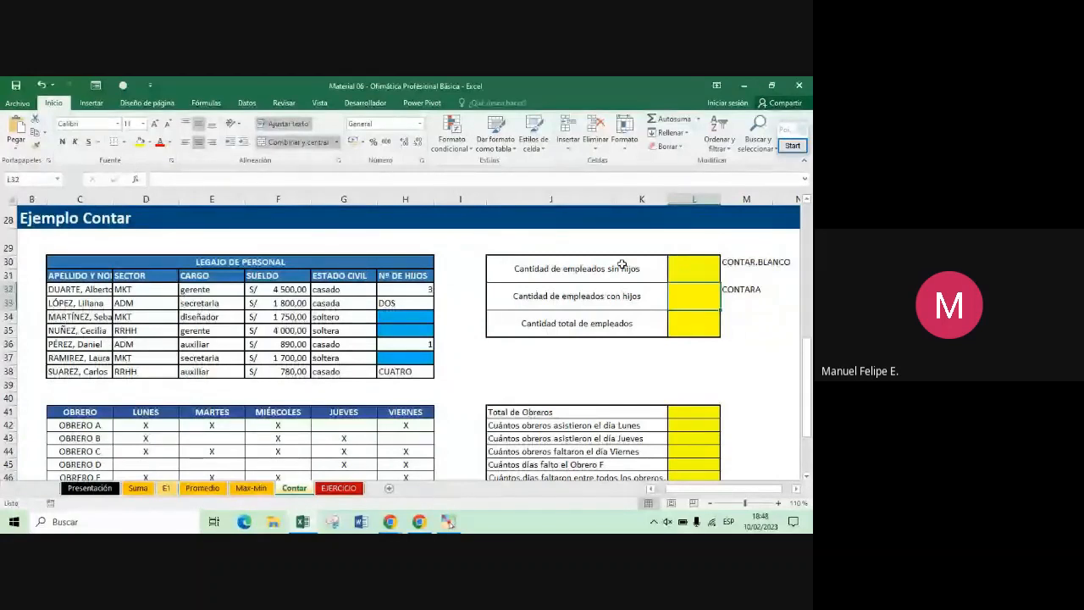
pyautogui.press('Up')
pyautogui.press('Right')
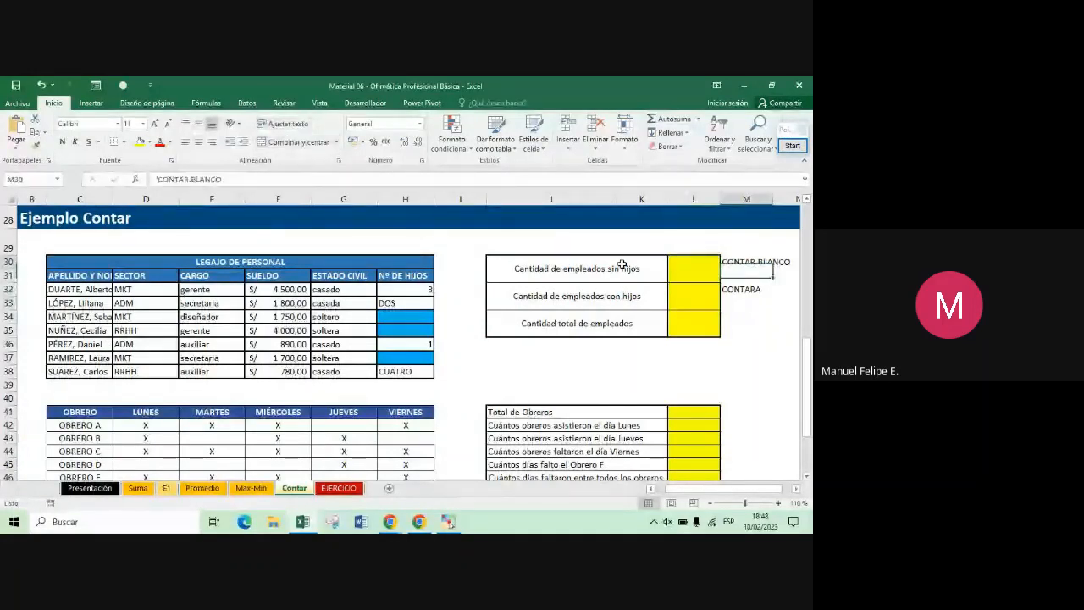
pyautogui.hscroll(1, 621, 264)
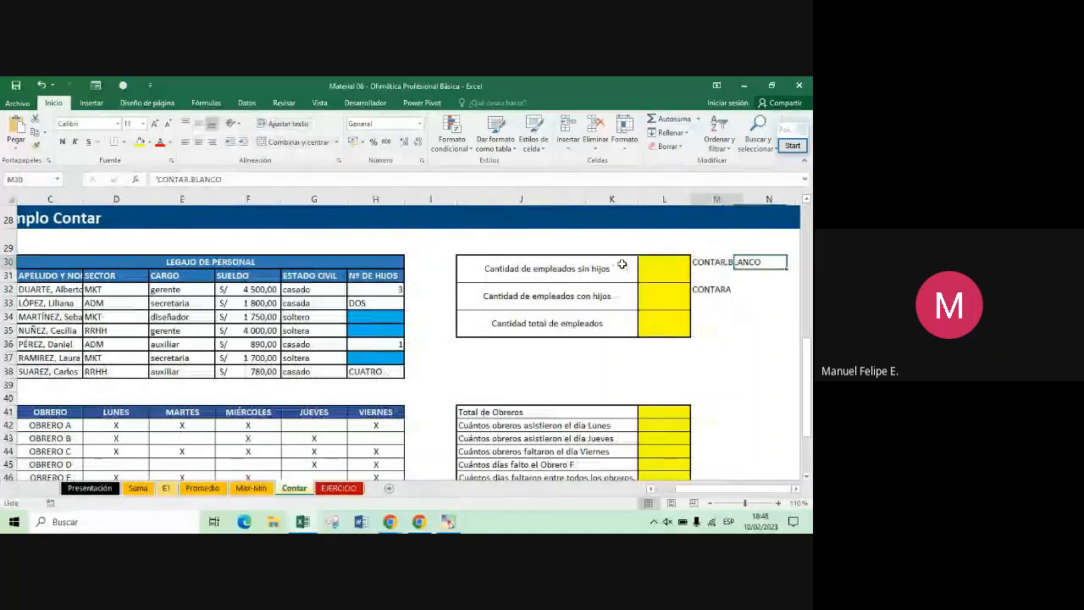
pyautogui.press('Left')
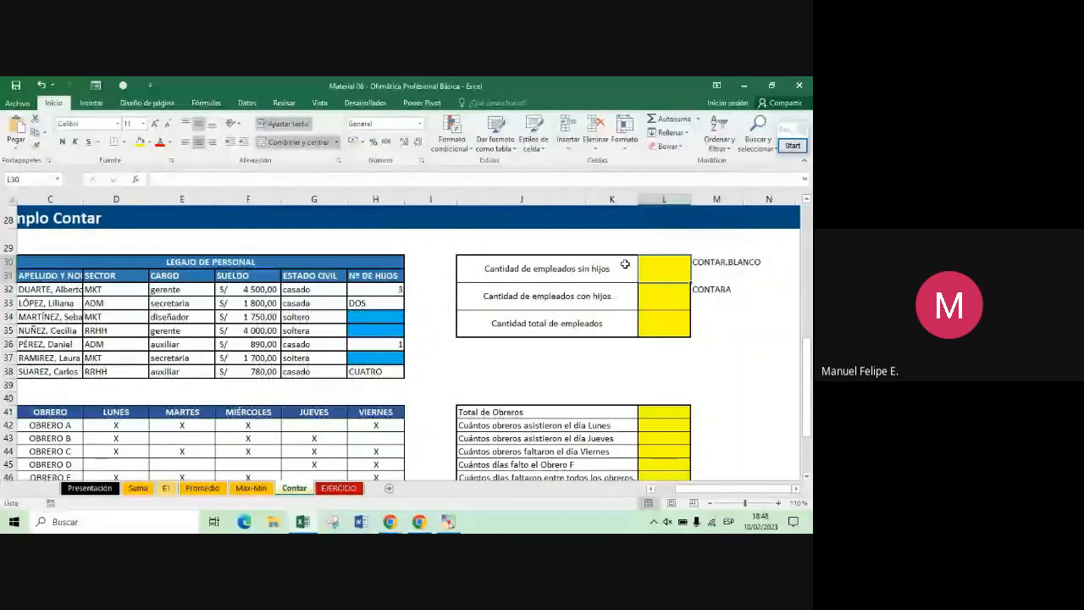
# Count the employees without children in L30 with =CONTAR.BLANCO(H32:H38)
pyautogui.click(584, 272)
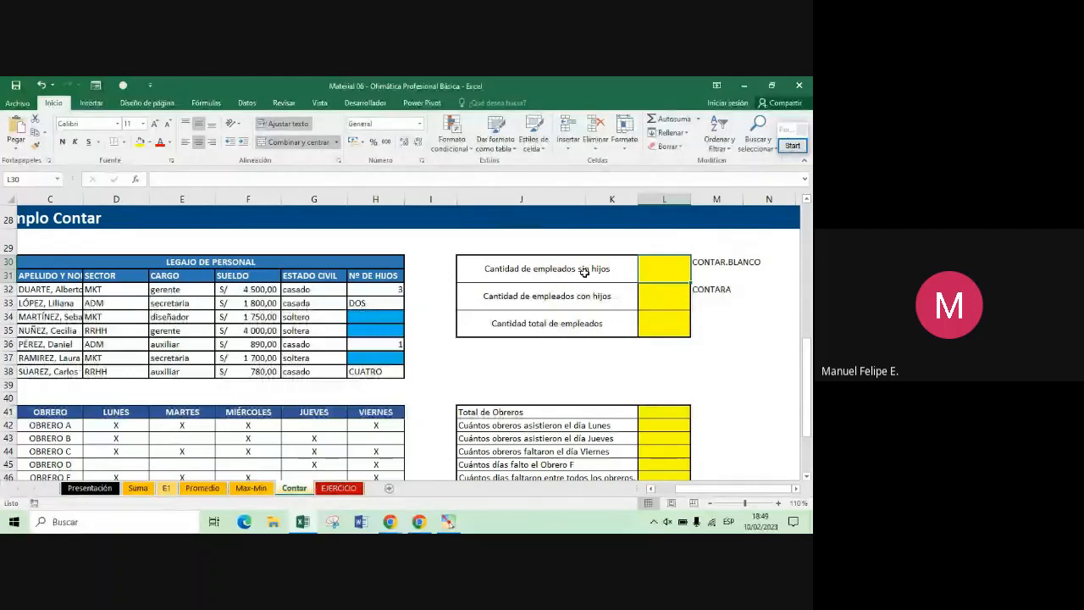
pyautogui.write('=CON')
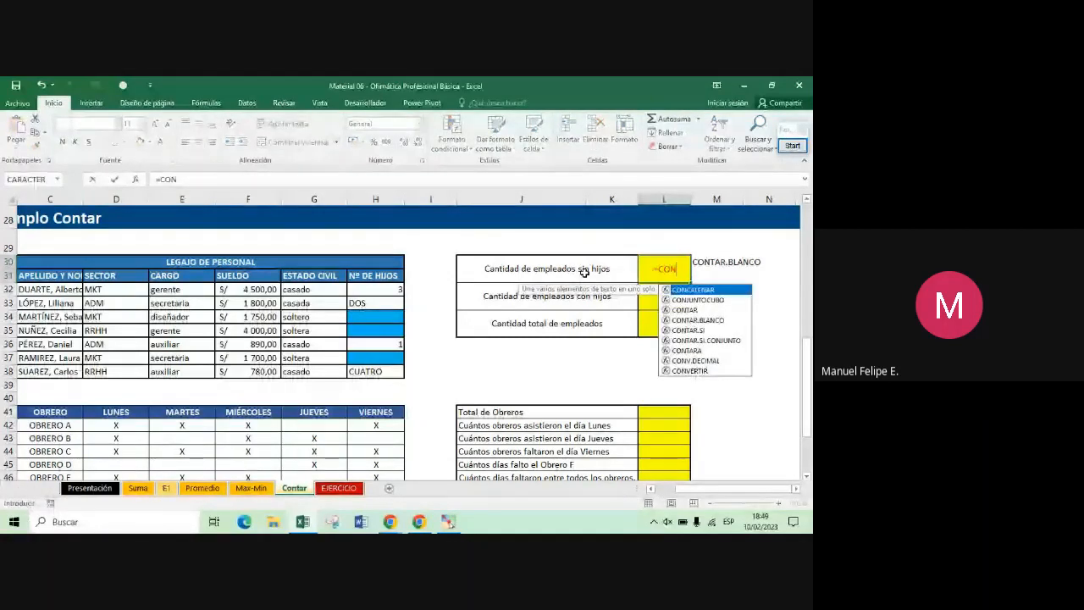
pyautogui.write('TAR.BLANCO(')
pyautogui.moveTo(382, 293); pyautogui.dragTo(377, 372)
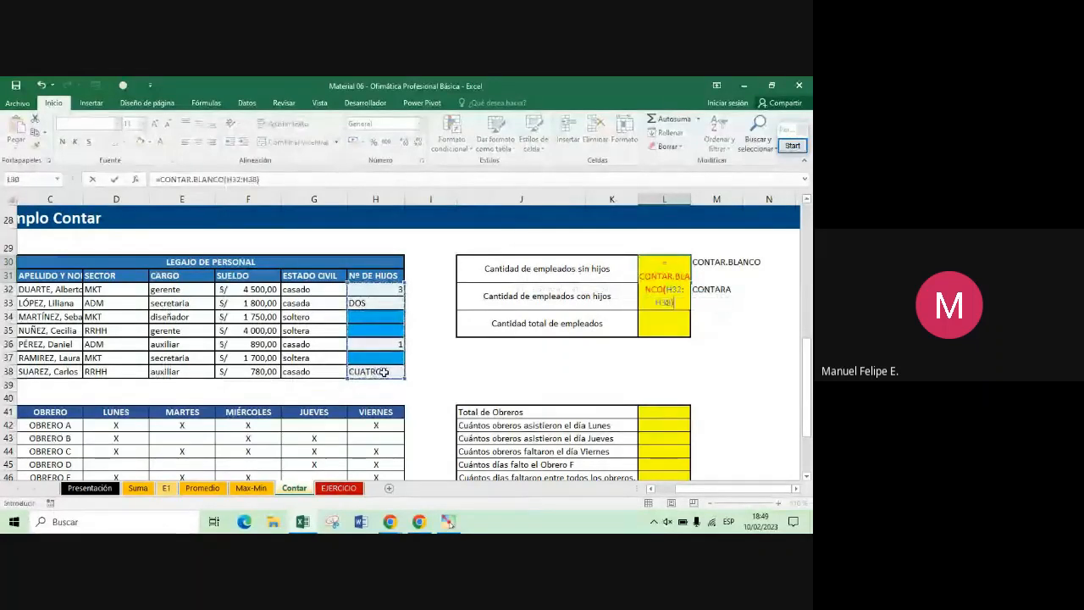
pyautogui.press('Return')
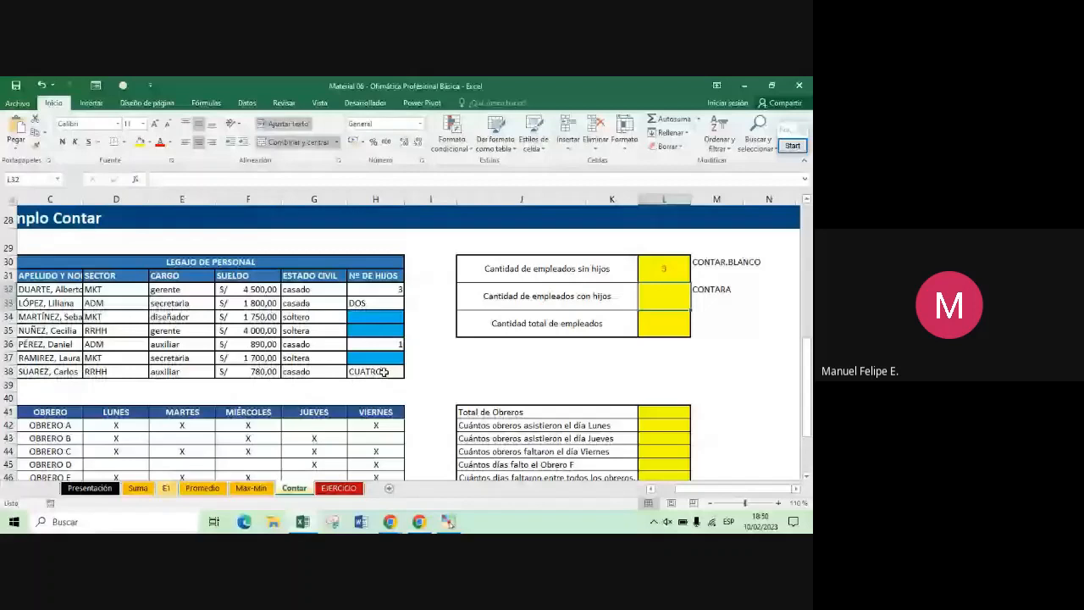
# Count the employees with children in L32 with CONTARA over the range H32:H38
pyautogui.write('=CONTARA(')
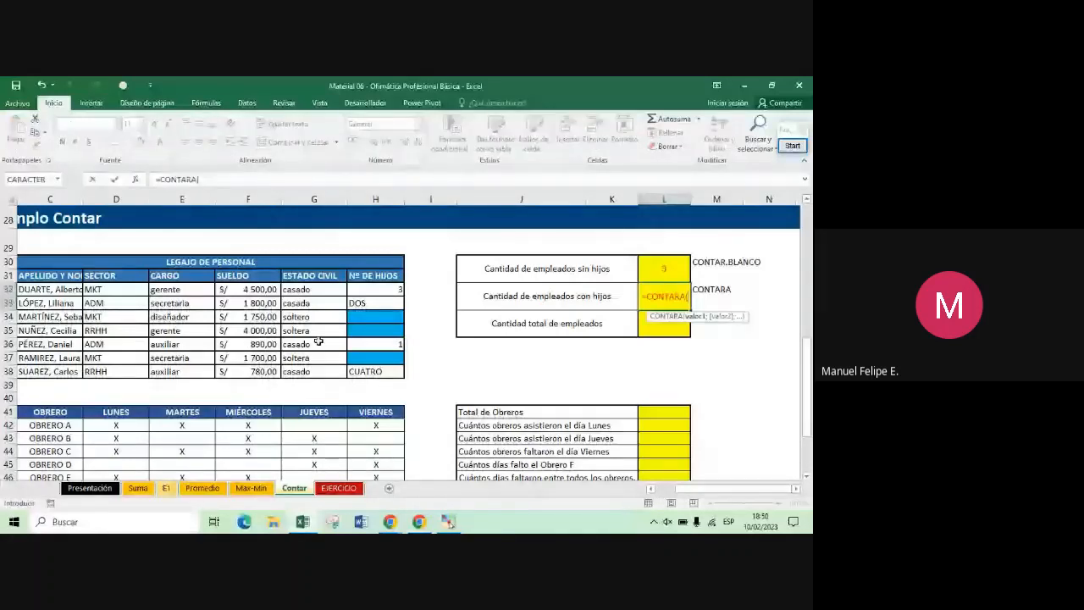
pyautogui.moveTo(365, 293); pyautogui.dragTo(370, 366)
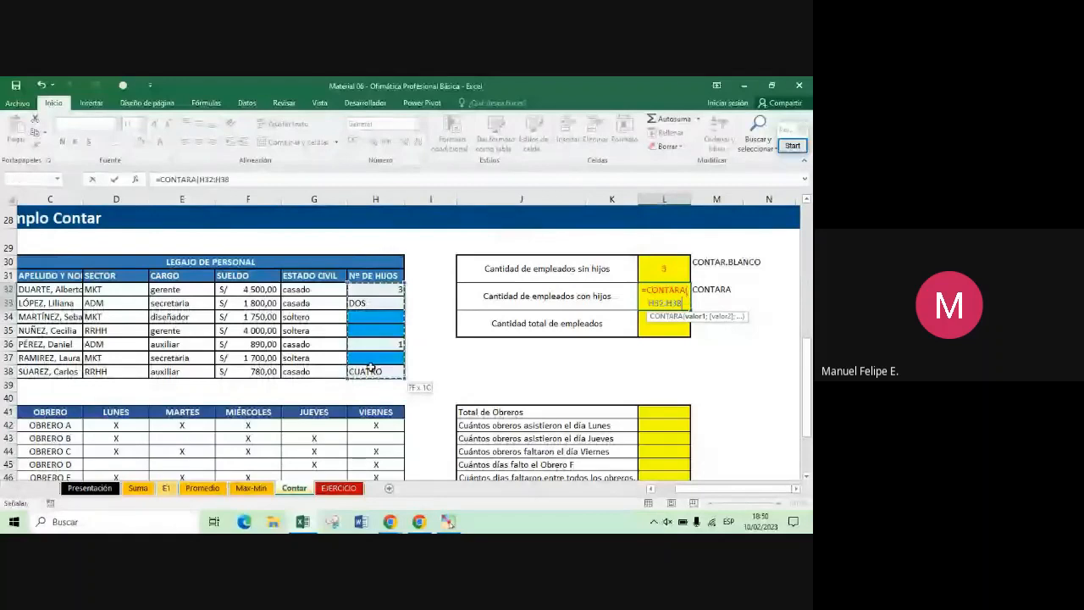
pyautogui.press('Return')
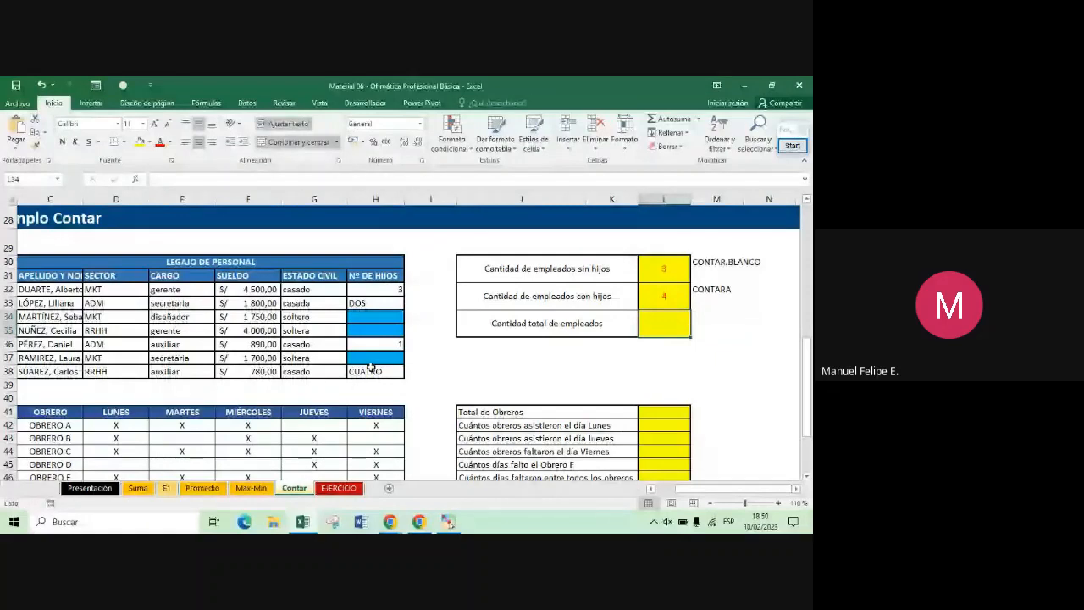
# Review the Cantidad total de empleados question and the OBRERO attendance questions below it, then return to L34
pyautogui.moveTo(576, 326); pyautogui.dragTo(651, 323)
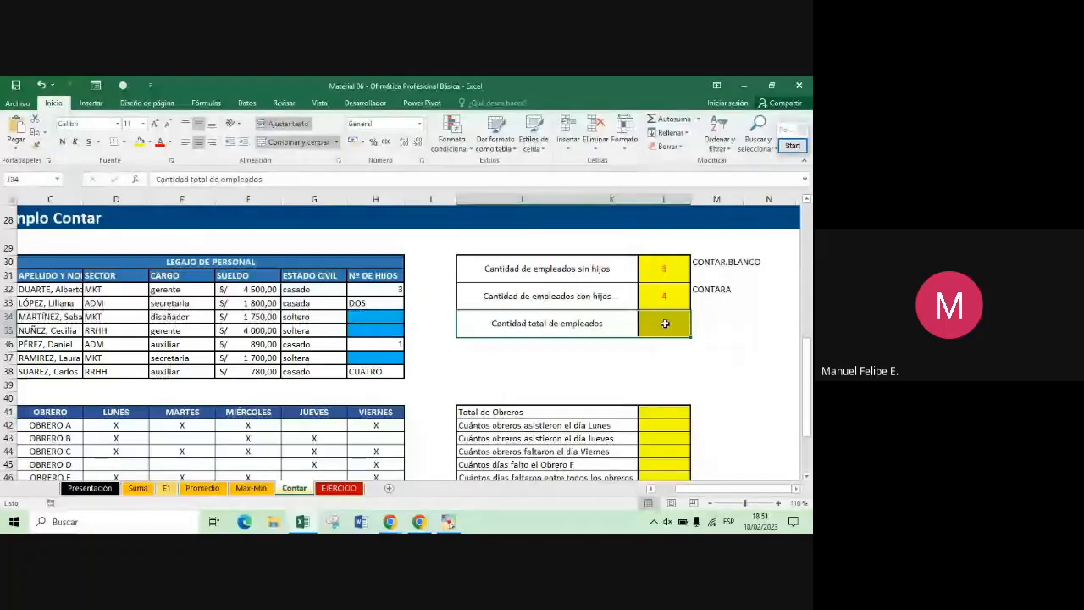
pyautogui.click(665, 324)
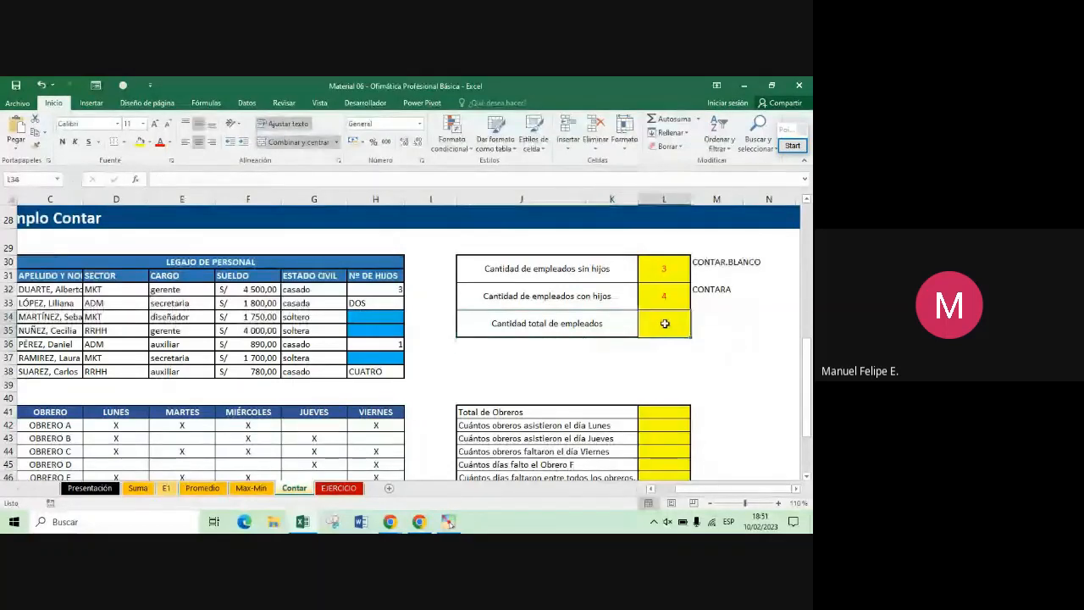
pyautogui.press('Down')
pyautogui.press('Down')
pyautogui.press('Down')
pyautogui.press('Down')
pyautogui.press('Down')
pyautogui.press('Down')
pyautogui.press('Down')
pyautogui.press('Down')
pyautogui.press('Down')
pyautogui.press('Down')
pyautogui.press('Down')
pyautogui.press('Down')
pyautogui.press('Down')
pyautogui.press('Down')
pyautogui.press('Down')
pyautogui.press('Down')
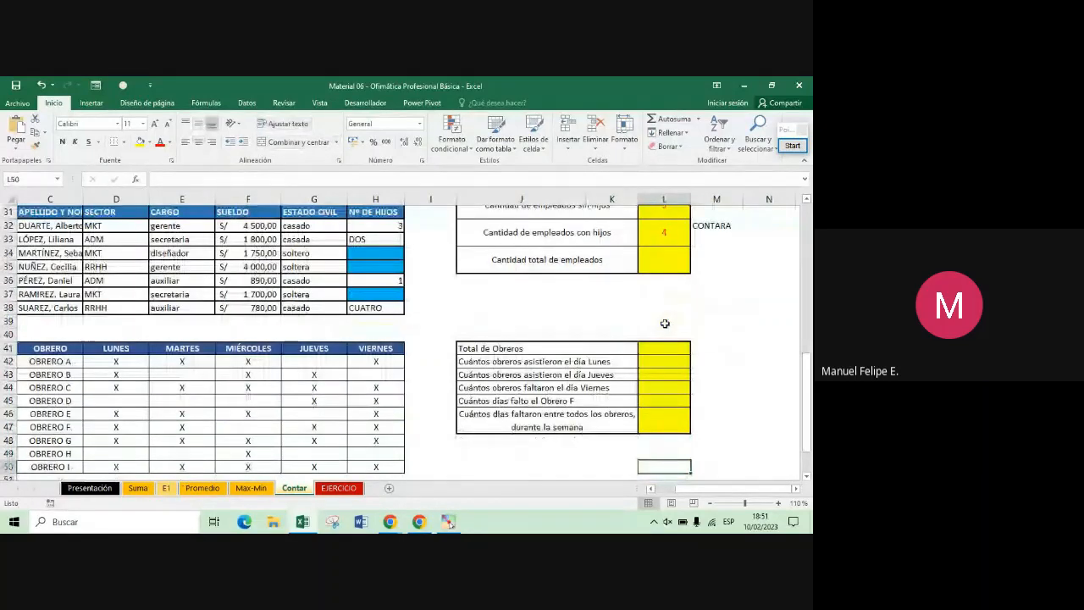
pyautogui.press('Up')
pyautogui.press('Up')
pyautogui.press('Up')
pyautogui.press('Up')
pyautogui.press('Up')
pyautogui.press('Up')
pyautogui.press('Up')
pyautogui.press('Up')
pyautogui.press('Up')
pyautogui.press('Up')
pyautogui.press('Up')
pyautogui.press('Up')
pyautogui.press('Up')
pyautogui.press('Up')
pyautogui.press('Up')
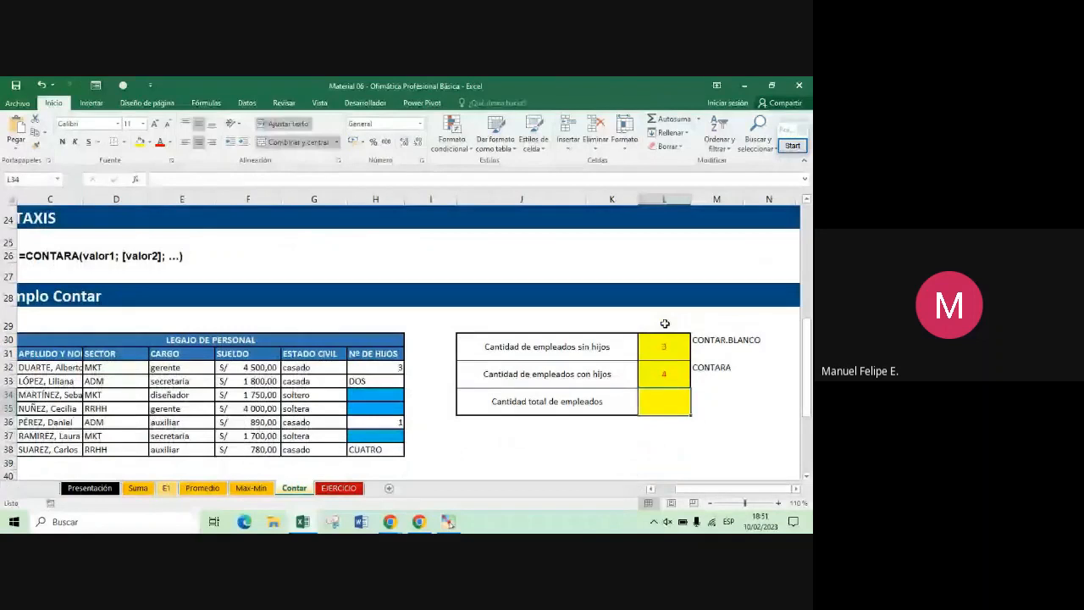
# Calculate the total number of employees in L34 with CONTAR over the SUELDO range F32:F38
pyautogui.write('=CON')
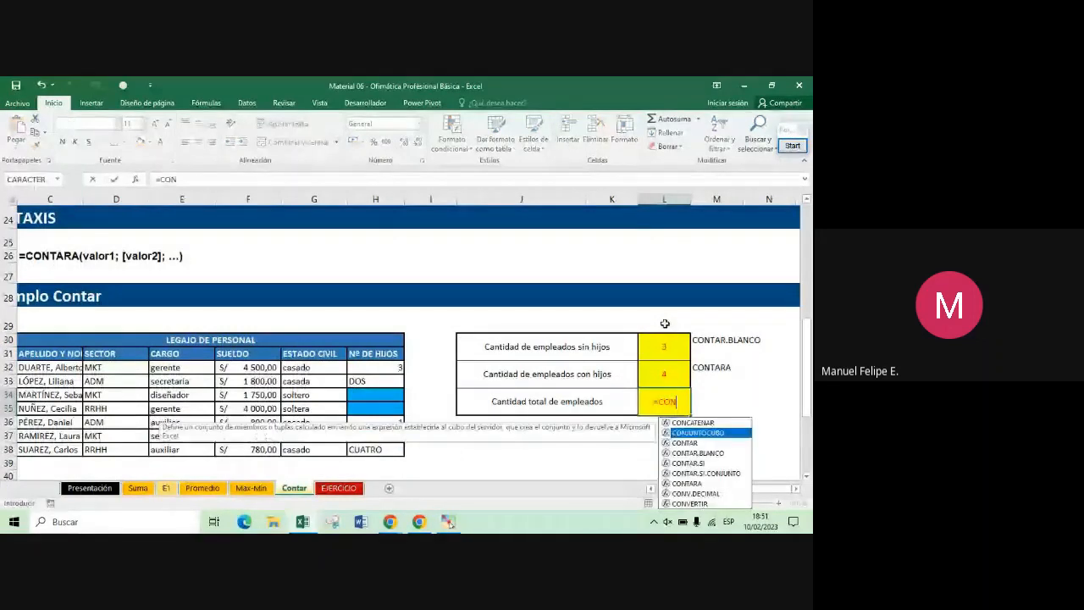
pyautogui.press('Down')
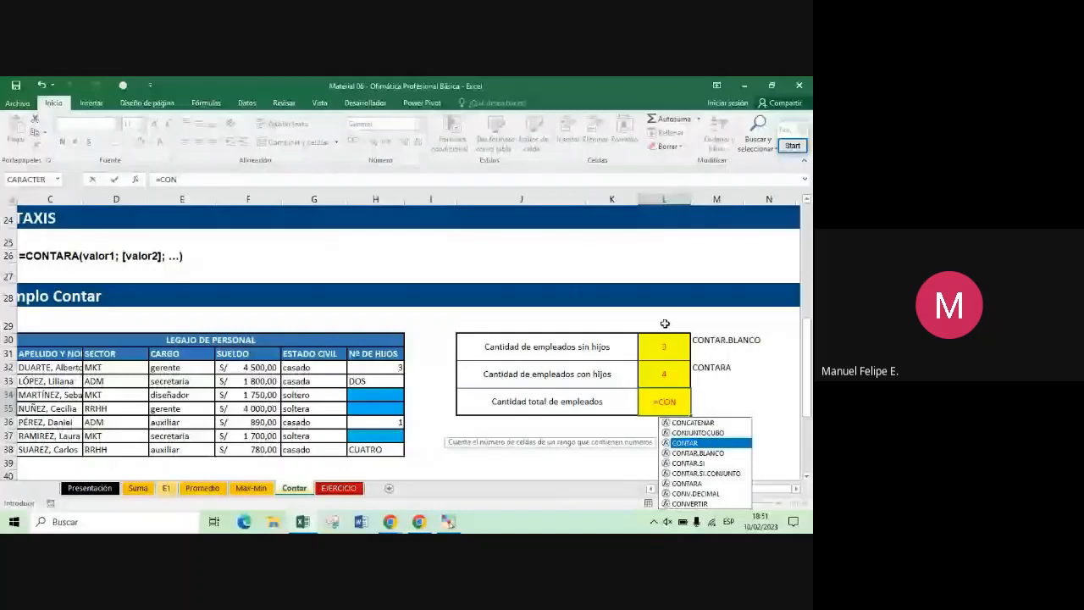
pyautogui.press('Tab')
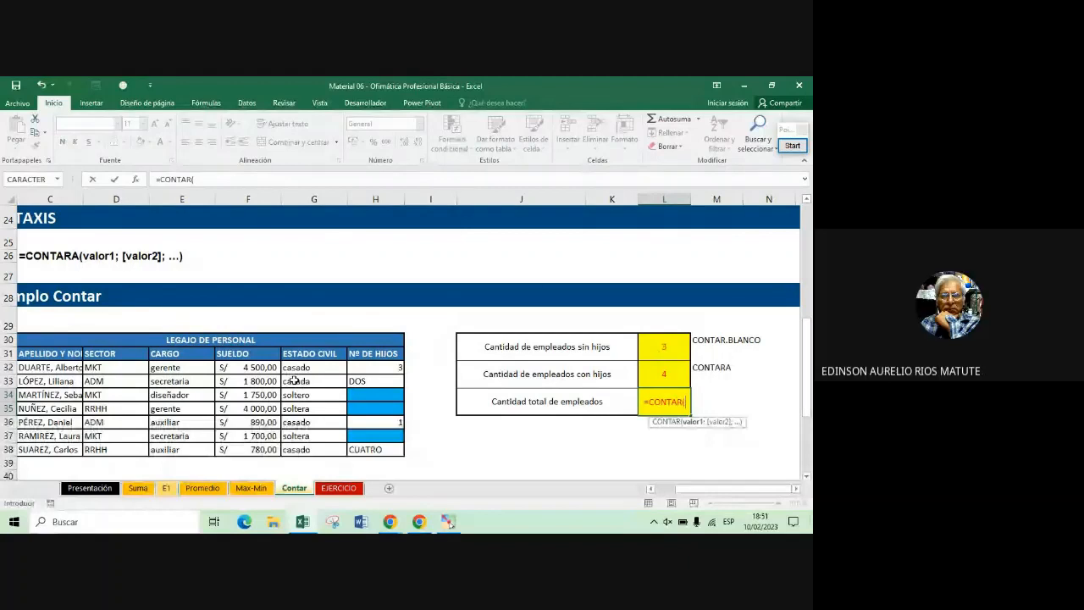
pyautogui.click(262, 367)
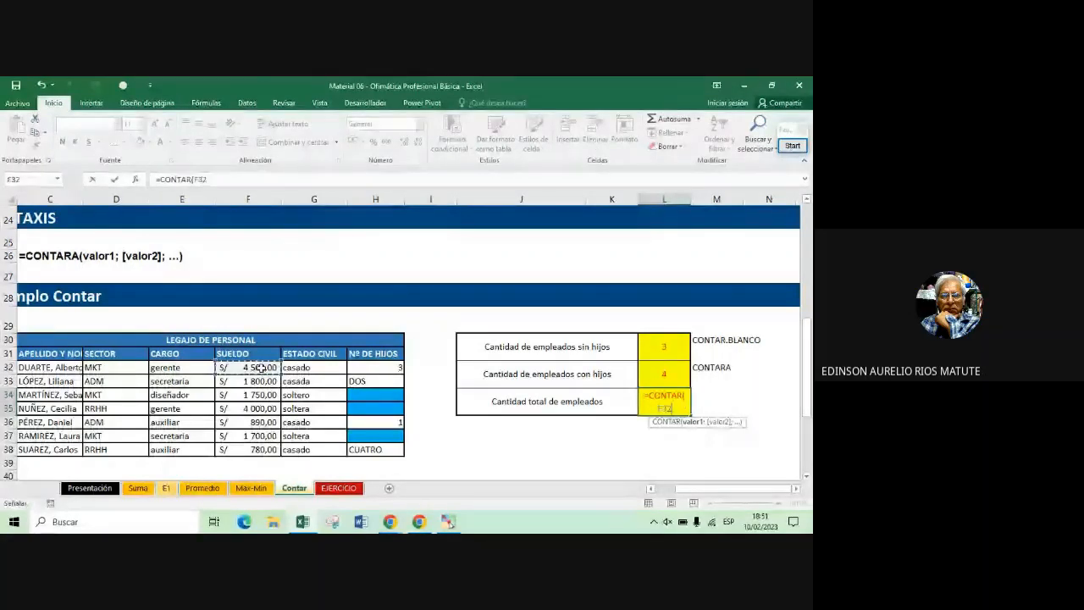
pyautogui.moveTo(262, 368); pyautogui.dragTo(252, 445)
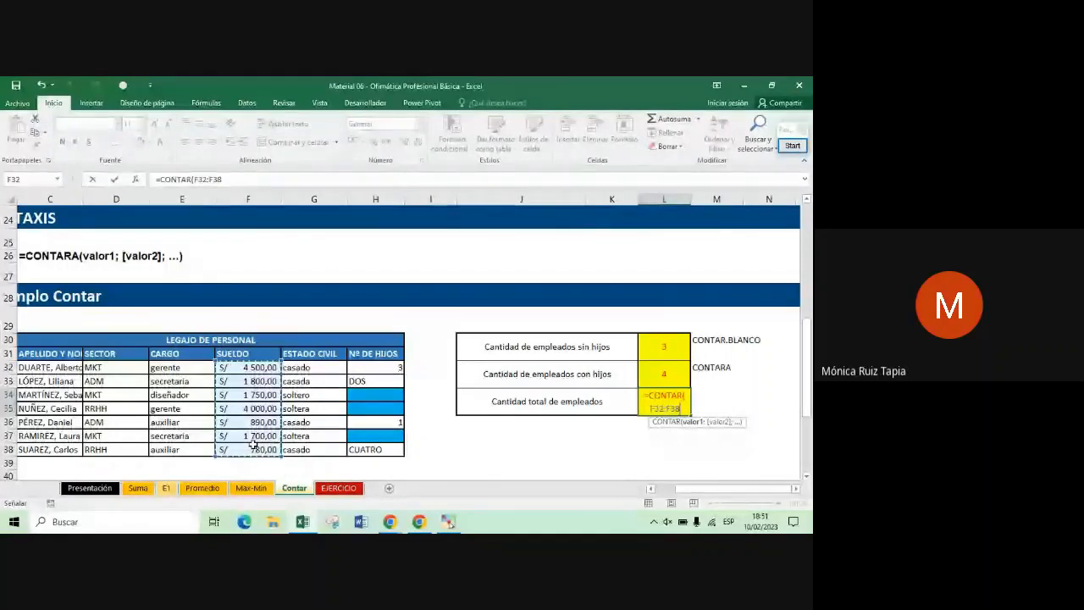
pyautogui.press('Return')
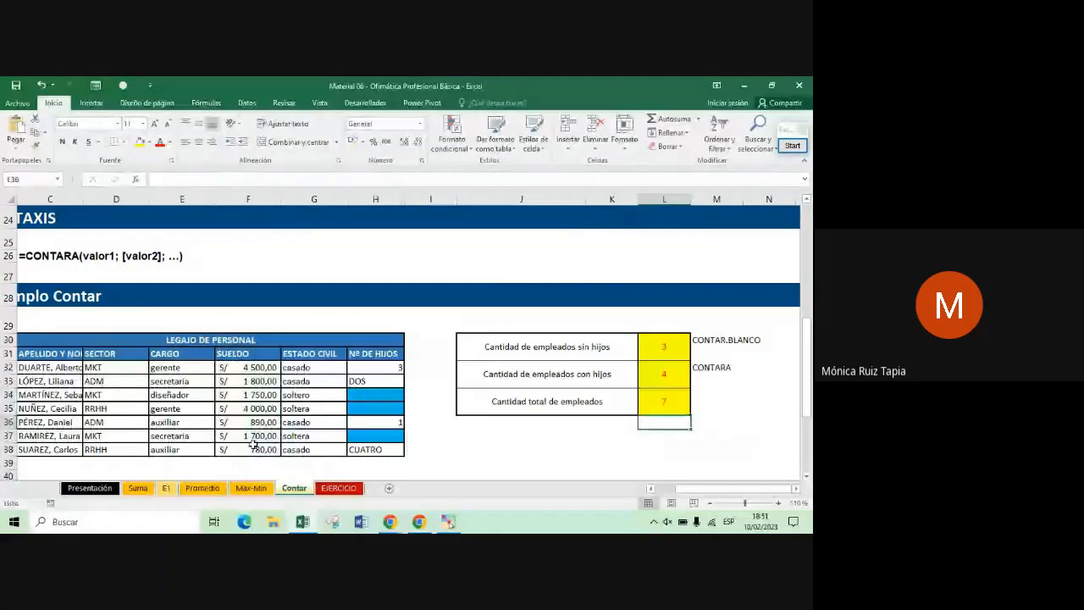
# Note the function name CONTAR in M34 beside the employee total, and return to the CONTAR.BLANCO hint in M30
pyautogui.press('Up')
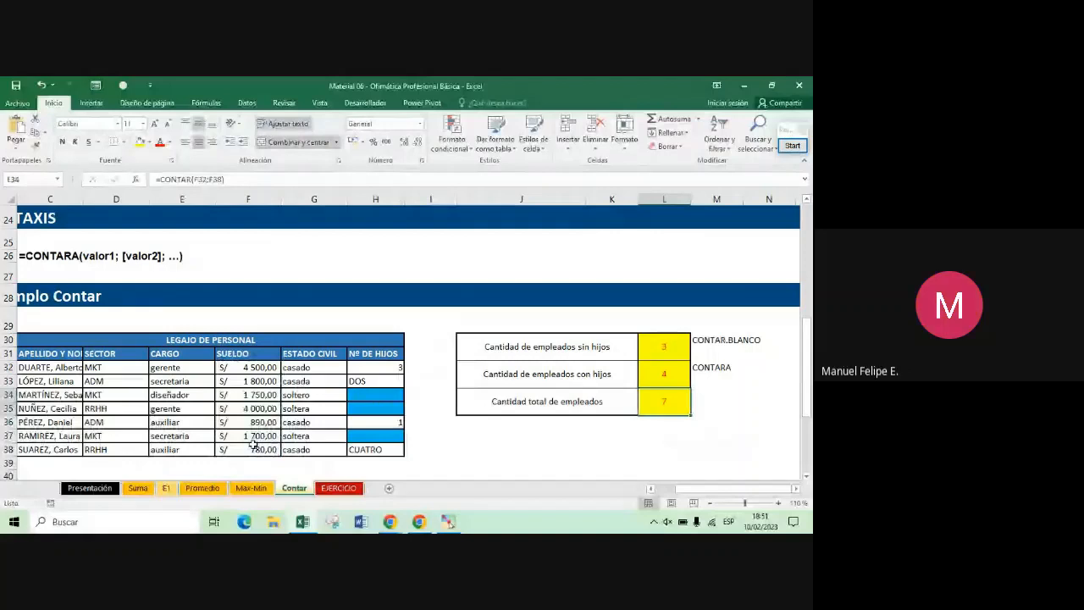
pyautogui.press('Right')
pyautogui.write('CONTAR')
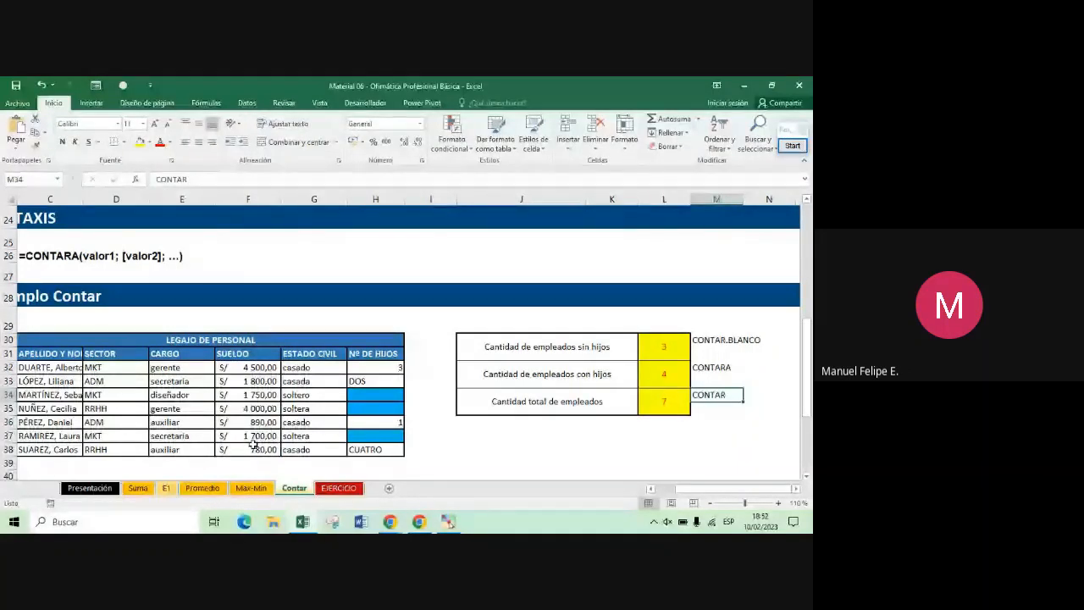
pyautogui.press('Up')
pyautogui.press('Up')
pyautogui.press('Up')
pyautogui.press('Up')
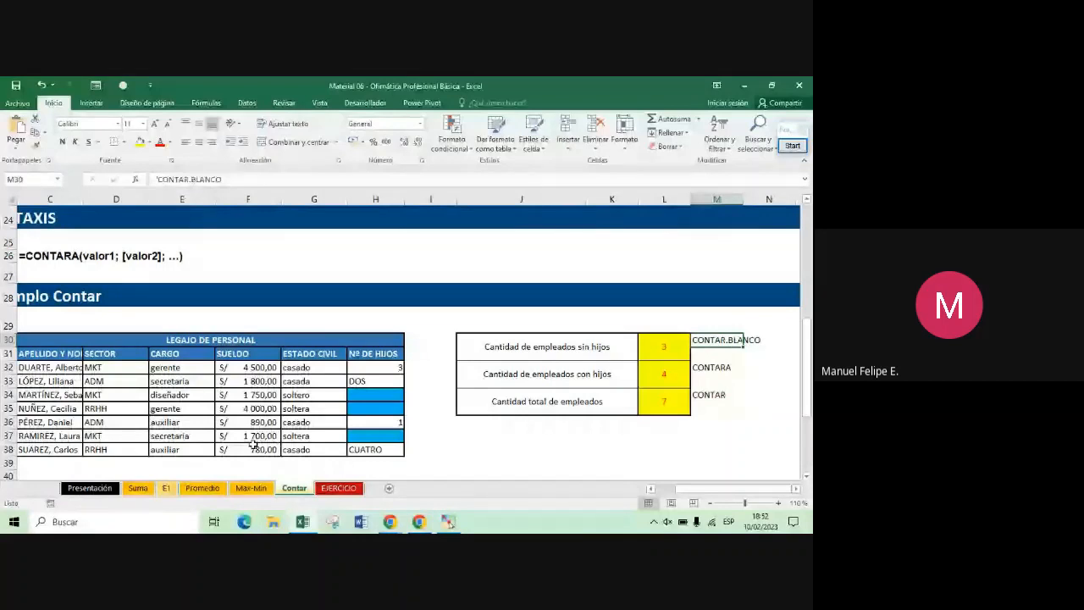
# Examine the blank, numeric and text cells in Nº DE HIJOS (H32:H38) against the CONTAR.BLANCO, CONTARA and CONTAR hints beside the employee counts
pyautogui.moveTo(373, 368); pyautogui.dragTo(374, 449)
pyautogui.click(372, 397)
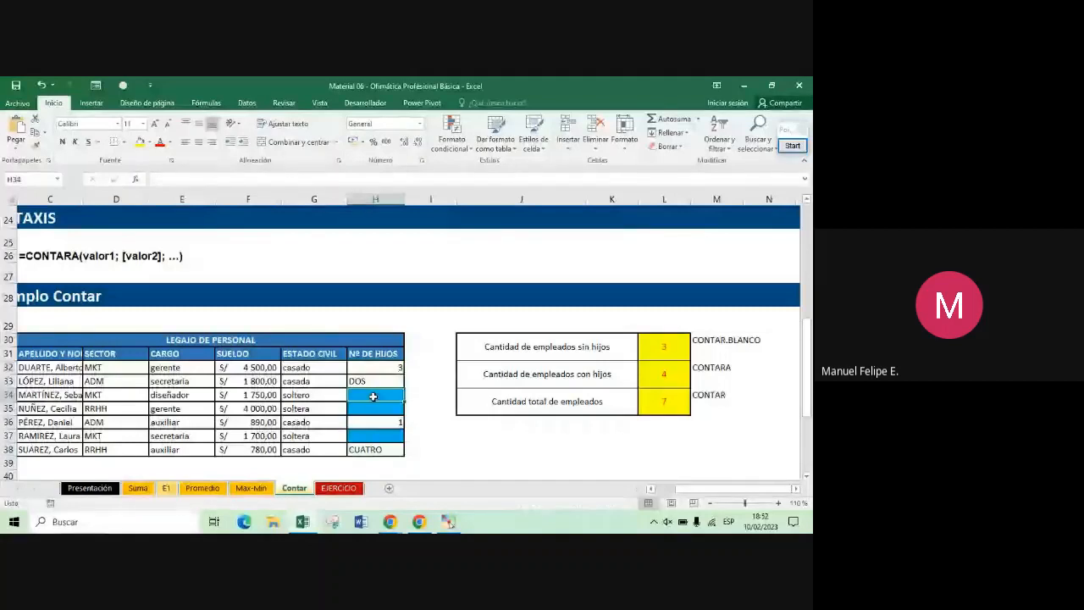
pyautogui.press('Down')
pyautogui.click(372, 396)
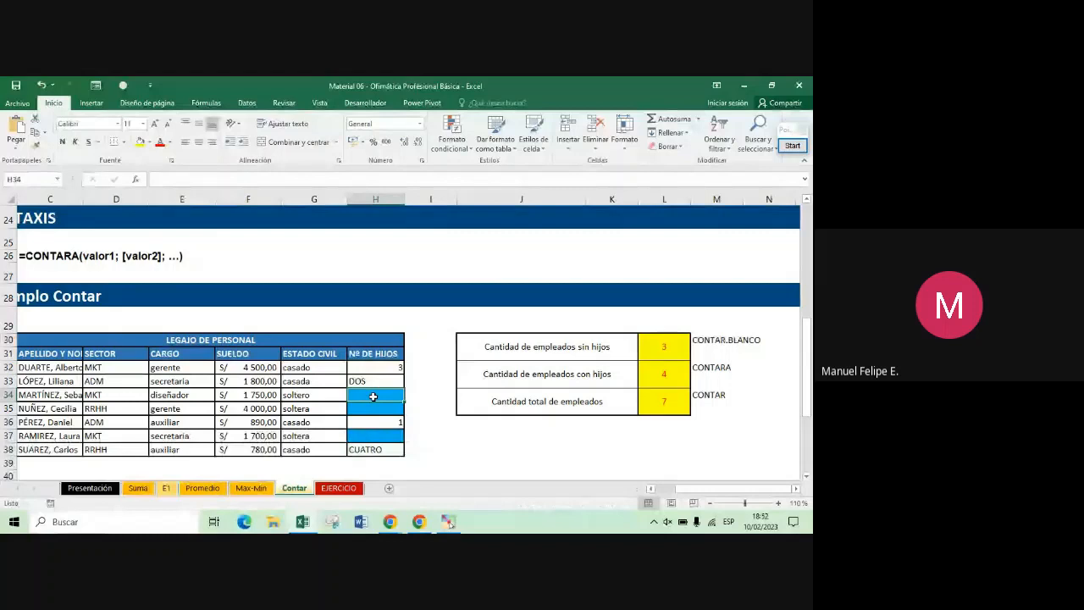
pyautogui.click(696, 350)
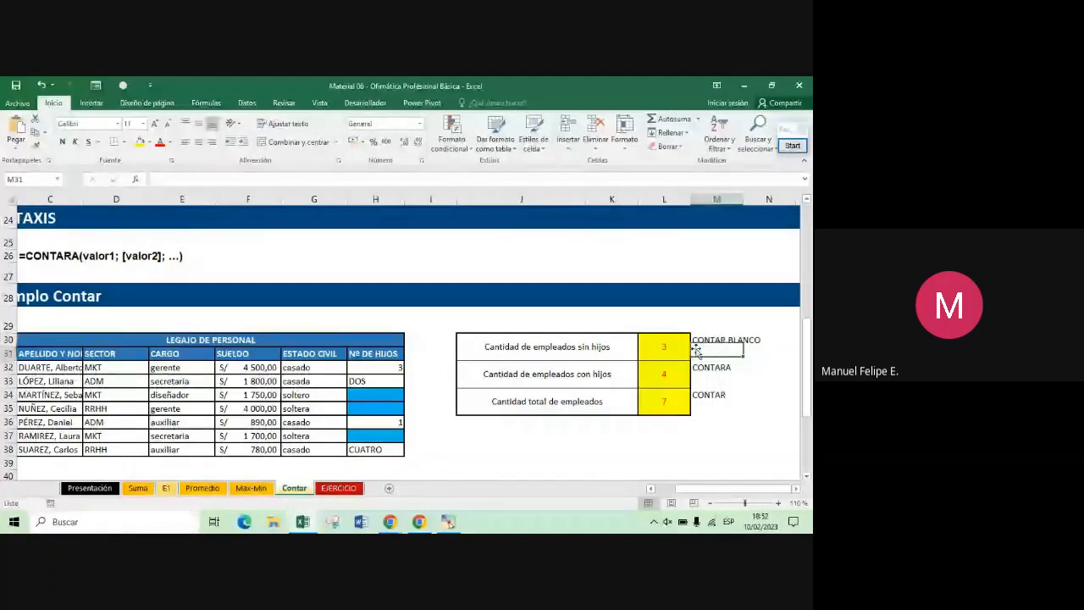
pyautogui.press('Down')
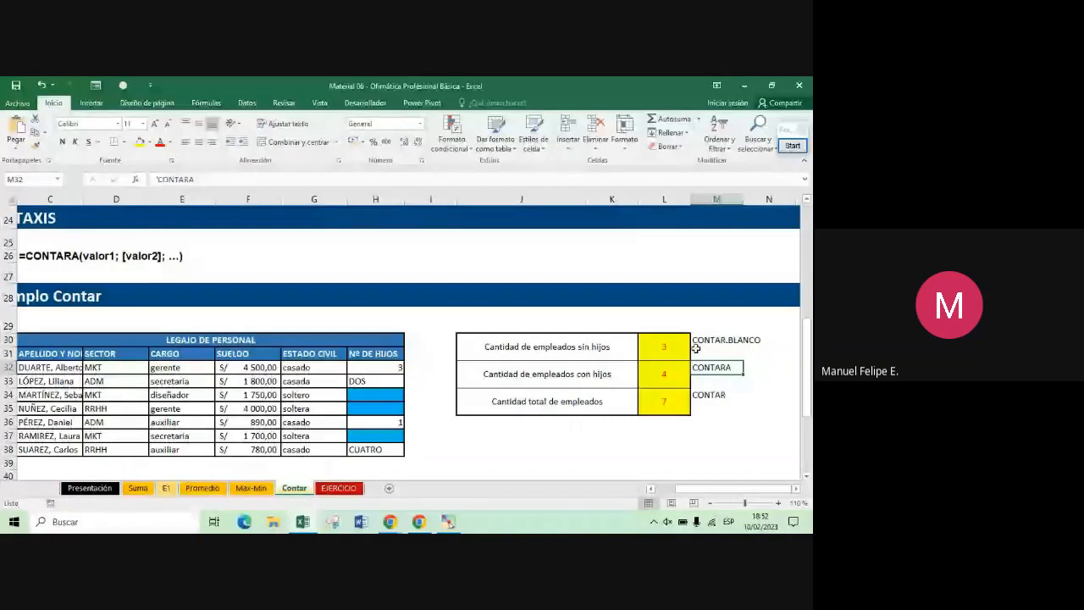
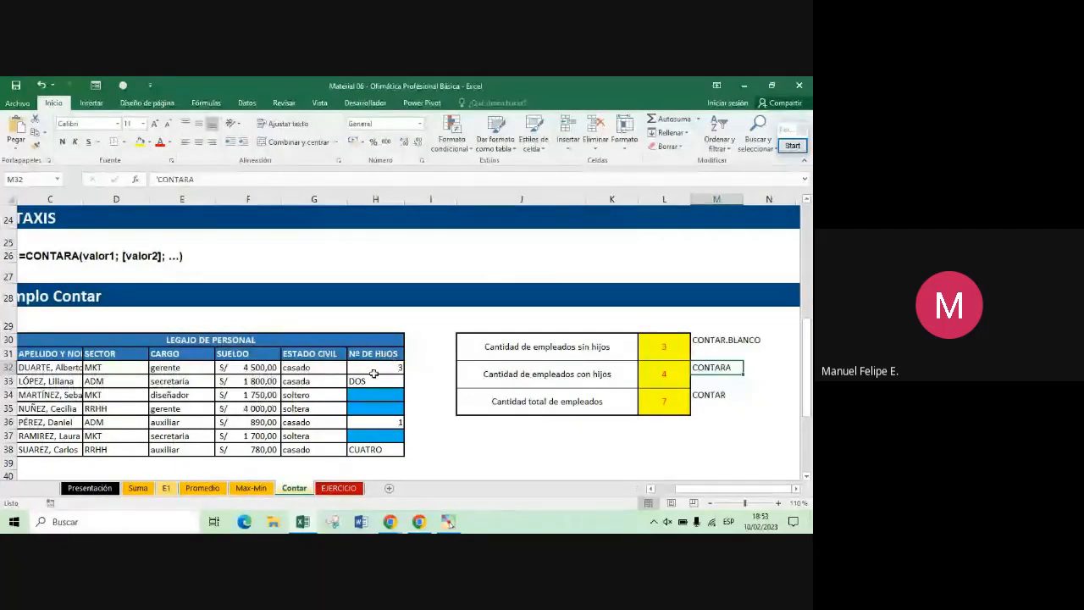
pyautogui.moveTo(374, 373); pyautogui.dragTo(360, 452)
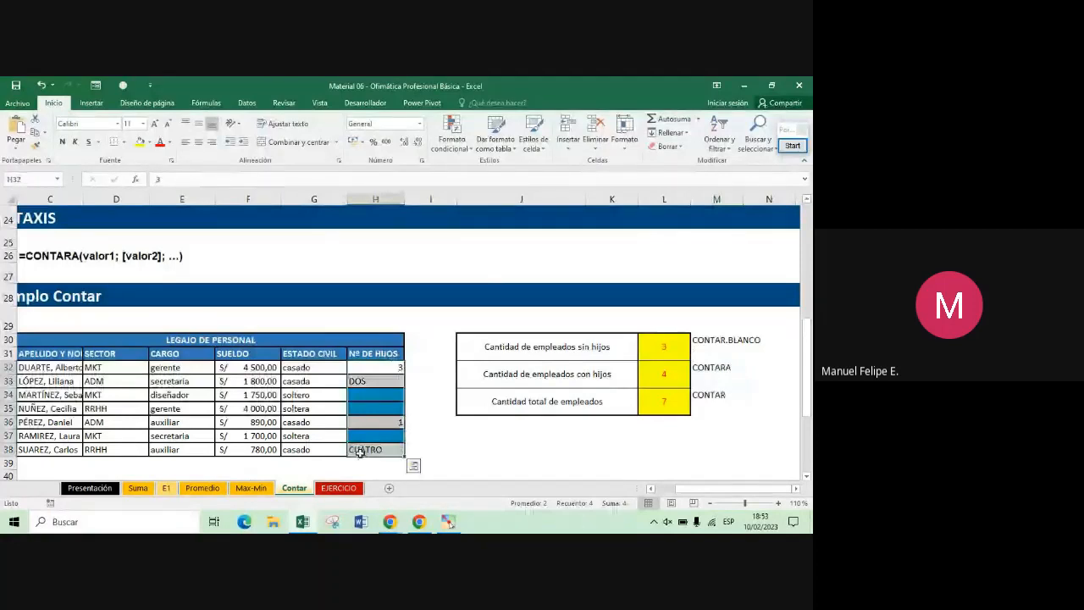
pyautogui.press('Up')
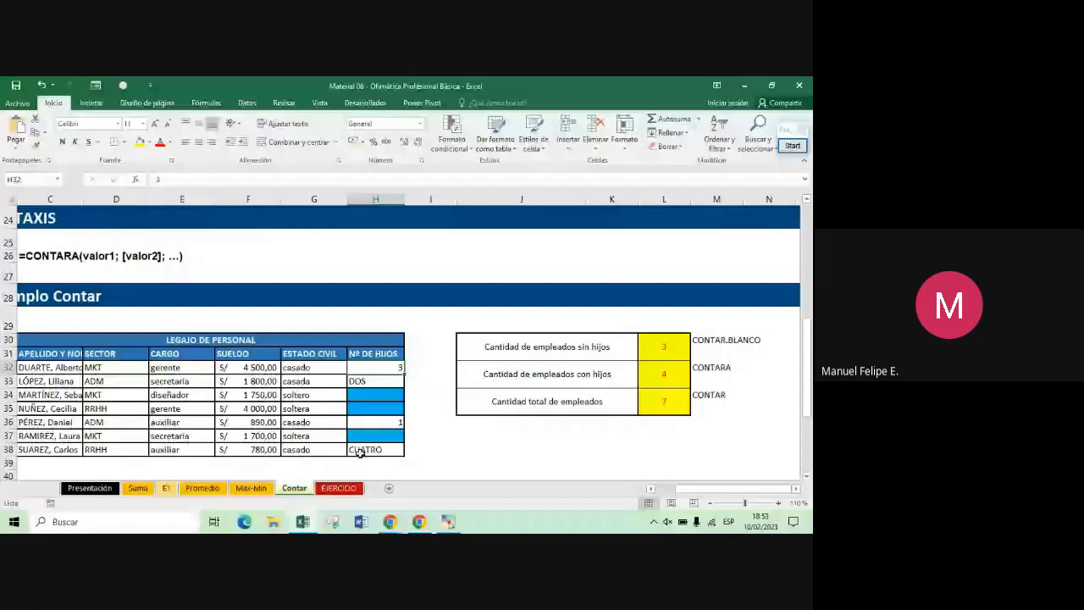
pyautogui.press('Down')
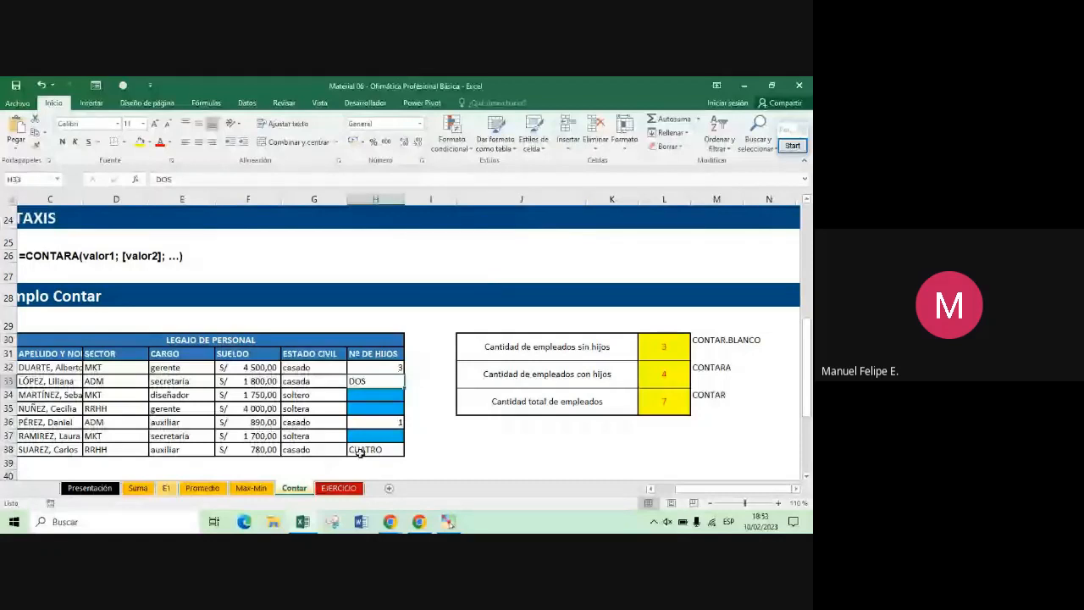
pyautogui.hotkey('ctrl', 'z')
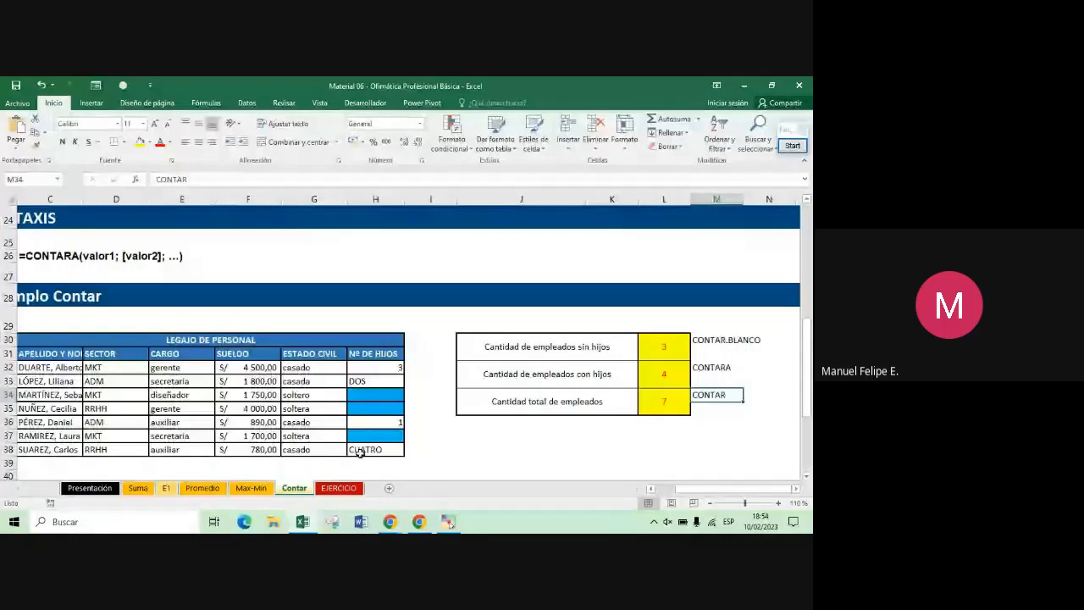
pyautogui.click(385, 185)
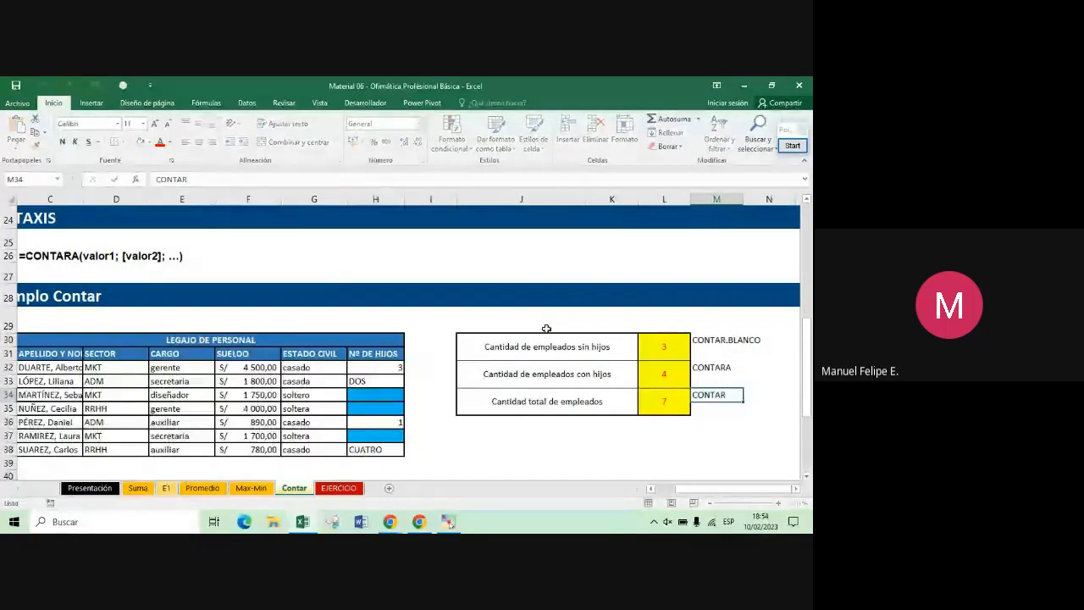
pyautogui.press('Left')
pyautogui.press('Up')
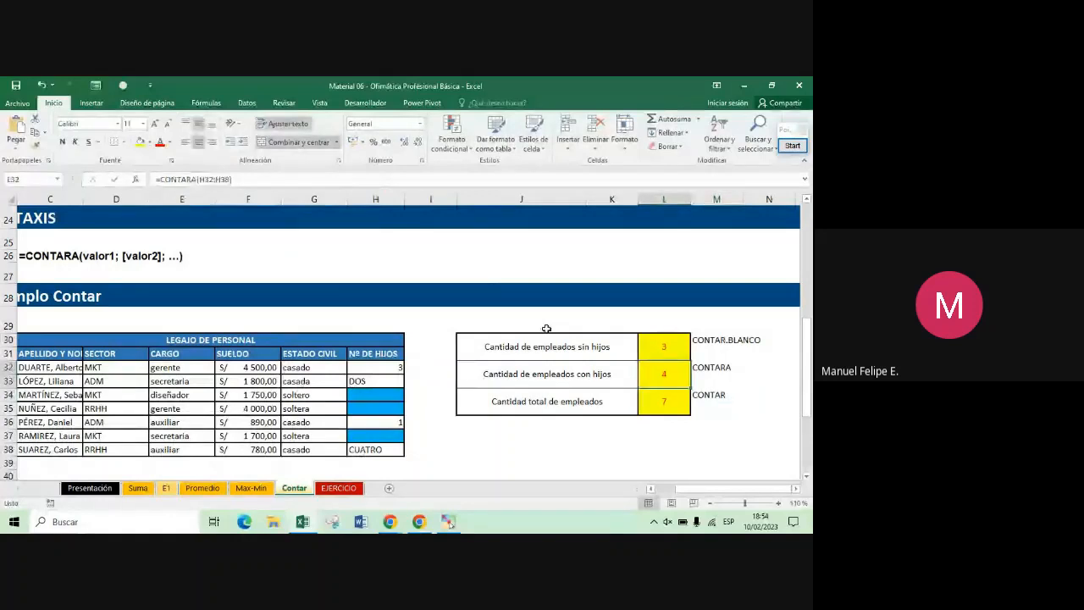
pyautogui.press('Down')
pyautogui.press('Right')
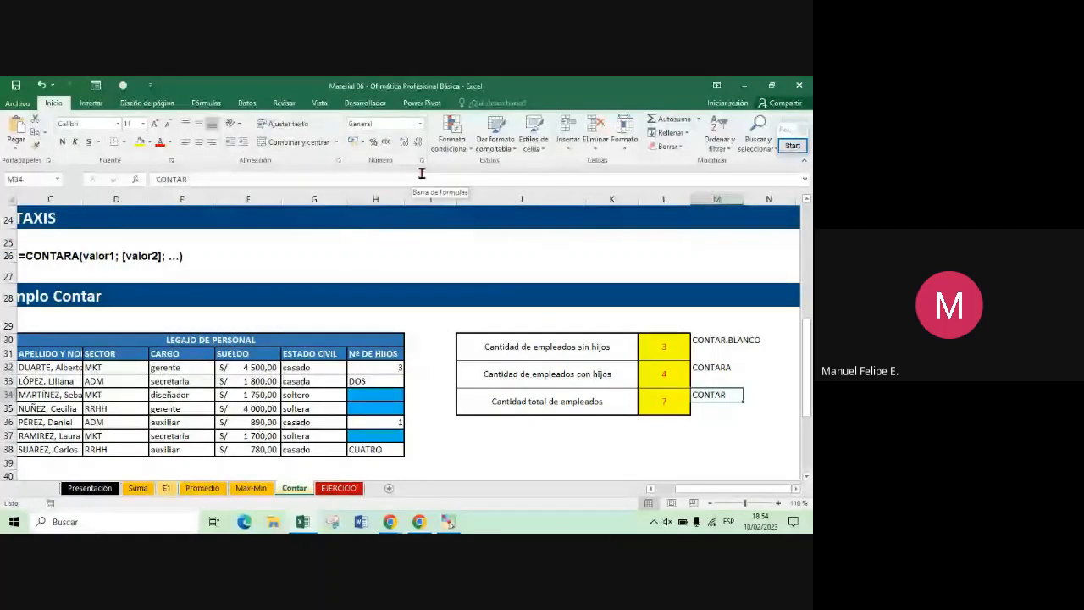
# Recalculate the total number of employees in L34 with CONTARA over the surname range C32:C38
pyautogui.press('F2')
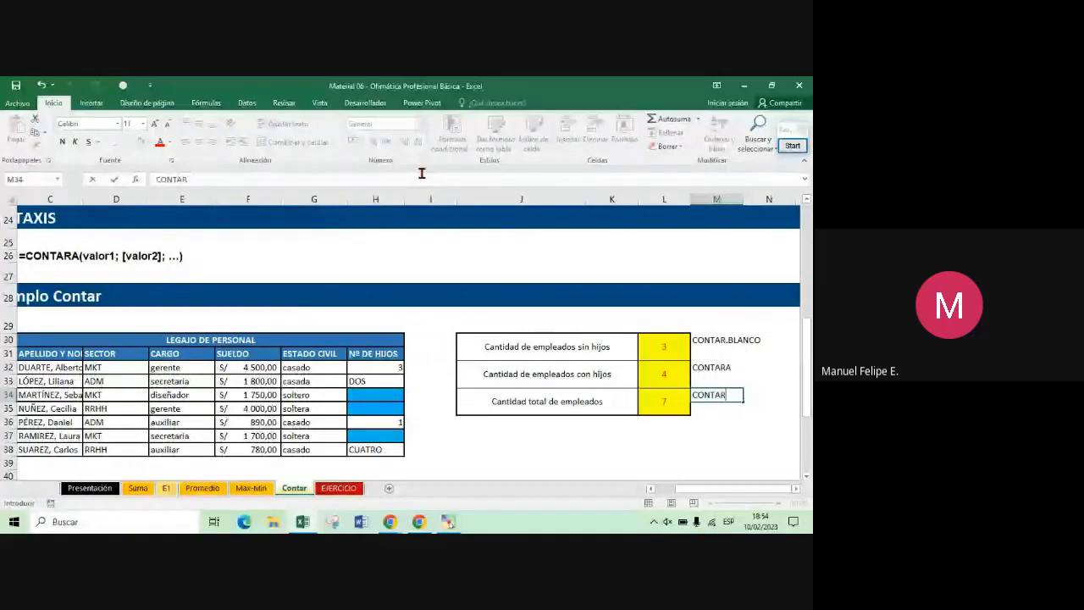
pyautogui.press('Escape')
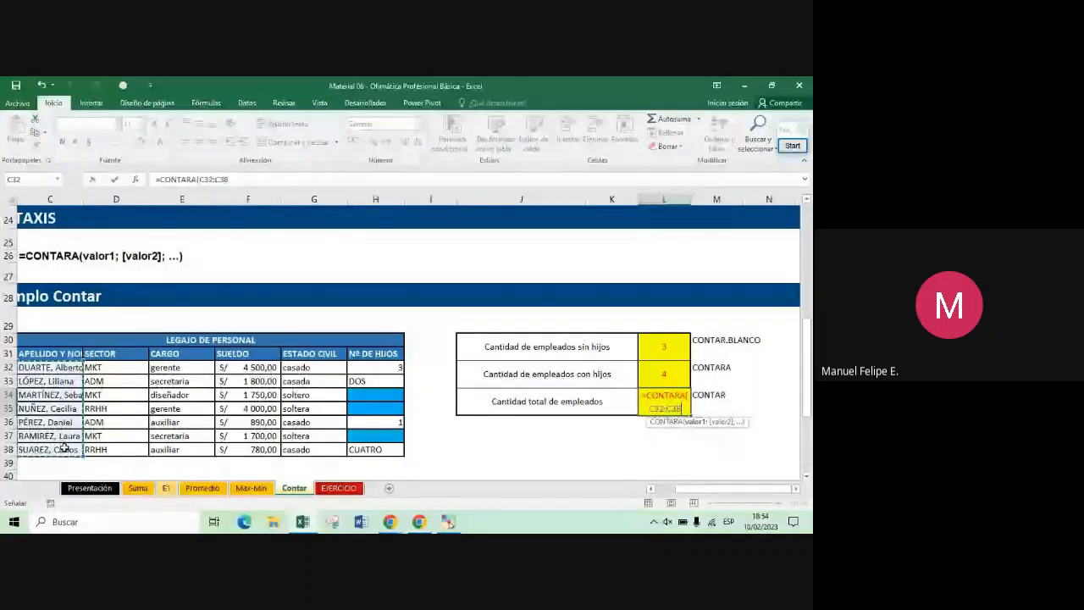
pyautogui.press('Return')
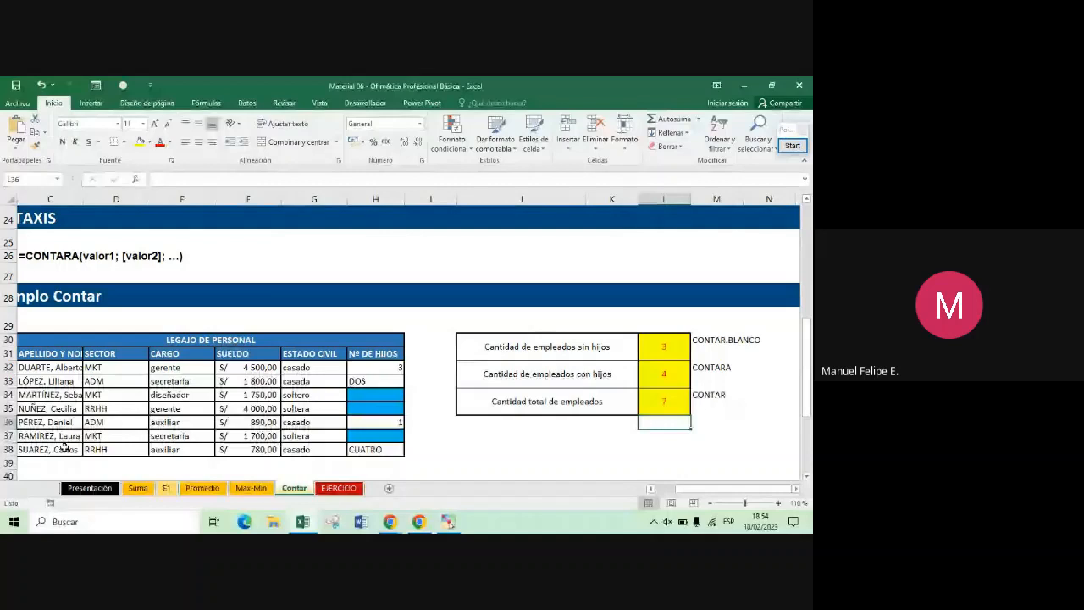
# Review the OBRERO attendance table and its questions, then return to the employee-count questions
pyautogui.scroll(-1, 65, 447)
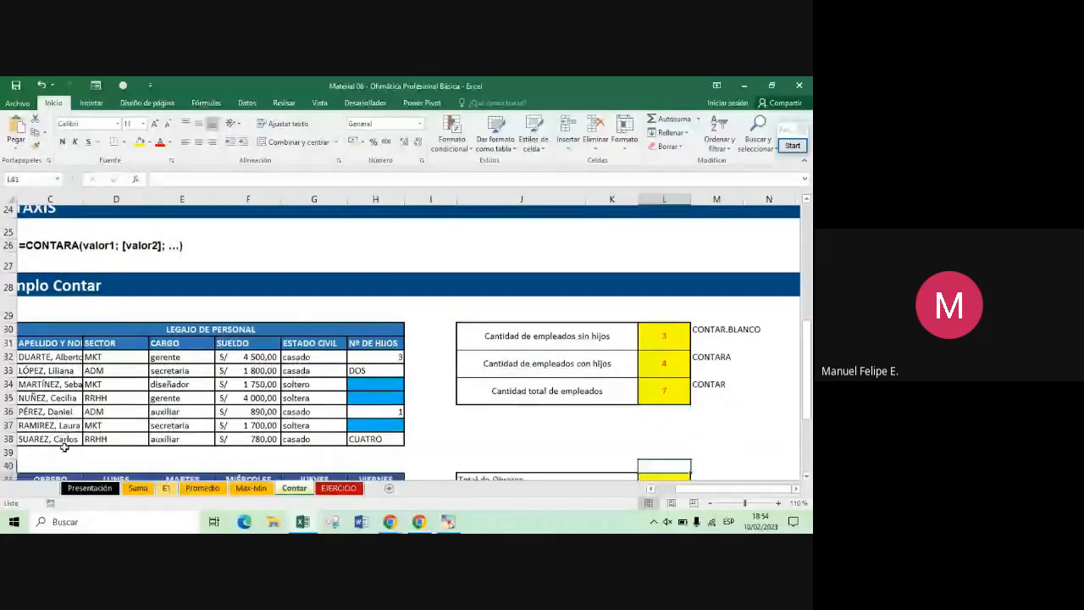
pyautogui.press('Down')
pyautogui.press('Down')
pyautogui.press('Down')
pyautogui.press('Down')
pyautogui.press('Down')
pyautogui.press('Down')
pyautogui.press('Down')
pyautogui.press('Down')
pyautogui.press('Down')
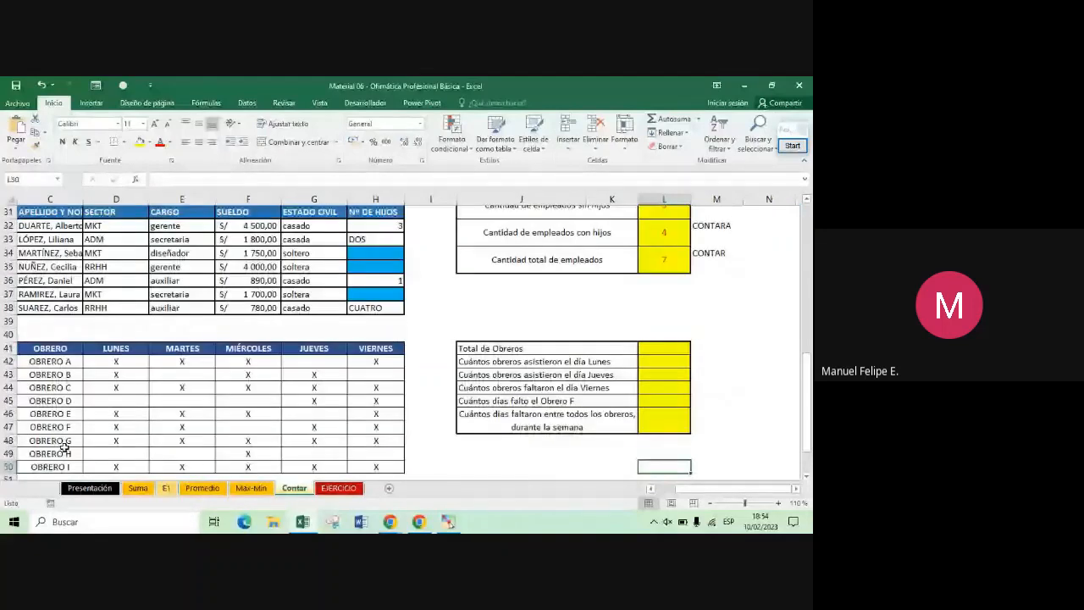
pyautogui.press('Down')
pyautogui.press('Down')
pyautogui.press('Down')
pyautogui.press('Down')
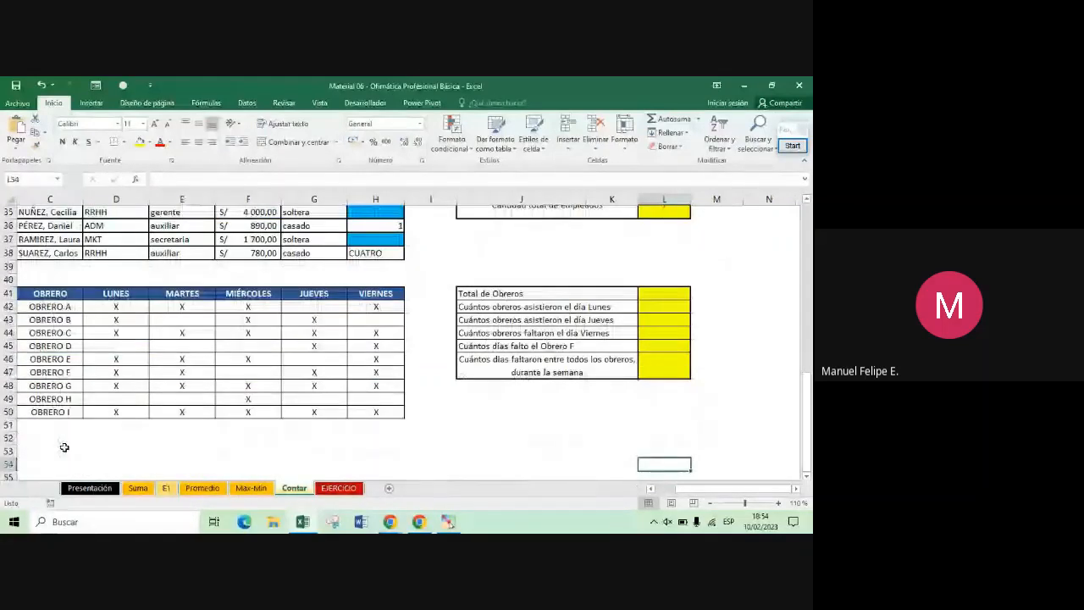
pyautogui.click(63, 461)
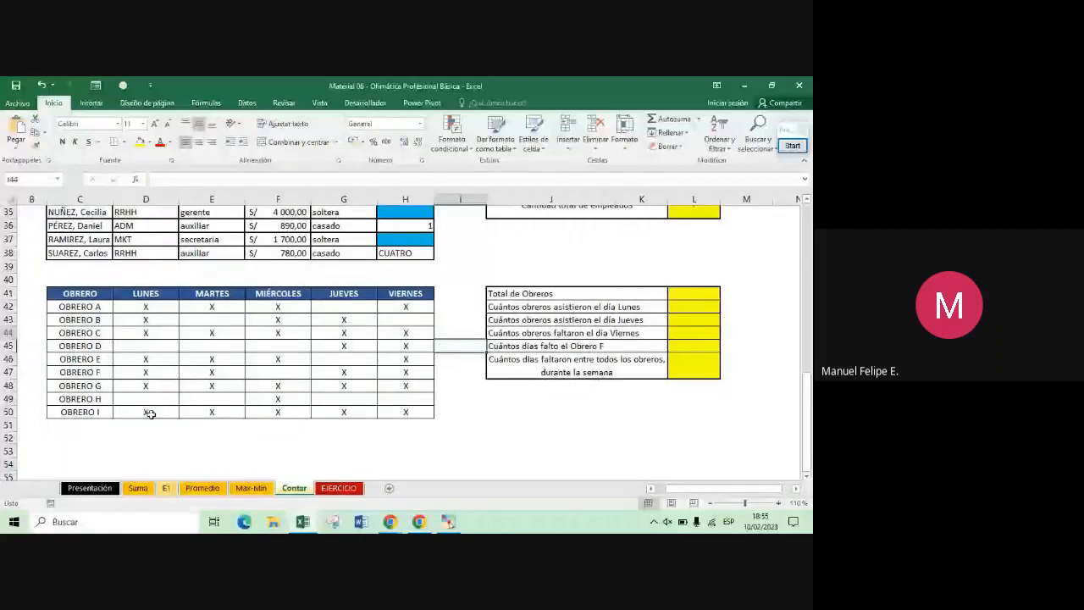
pyautogui.press('Up')
pyautogui.press('Up')
pyautogui.press('Up')
pyautogui.press('Up')
pyautogui.press('Up')
pyautogui.press('Up')
pyautogui.press('Up')
pyautogui.press('Up')
pyautogui.press('Up')
pyautogui.press('Up')
pyautogui.press('Up')
pyautogui.press('Up')
pyautogui.press('Up')
pyautogui.press('Up')
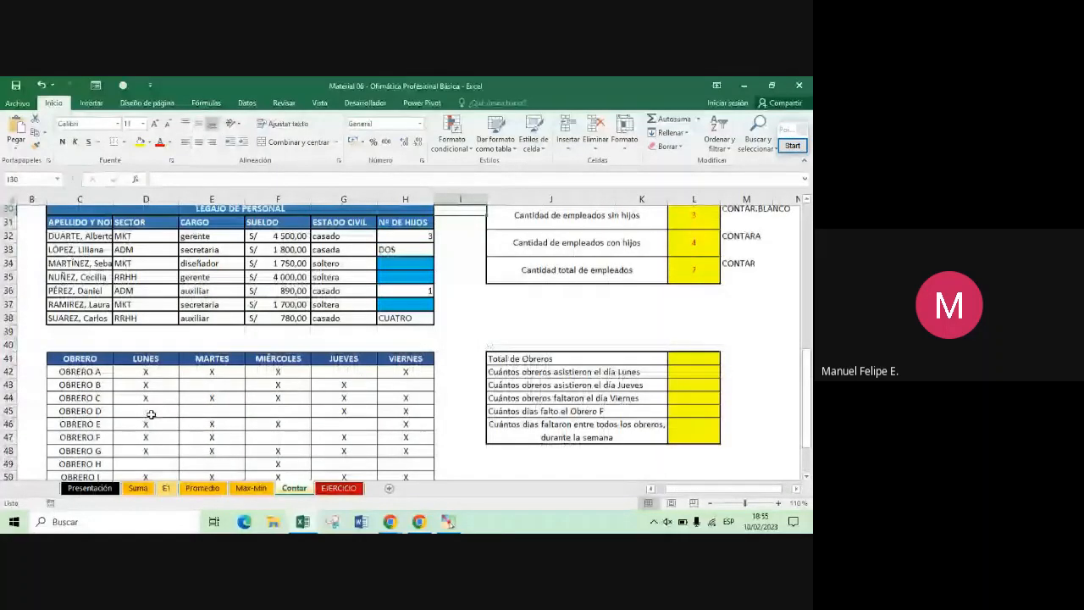
# Inspect the CONTARA formula in L34 and clear it from the Cantidad total de empleados cell
pyautogui.scroll(1, 706, 321)
pyautogui.click(706, 321)
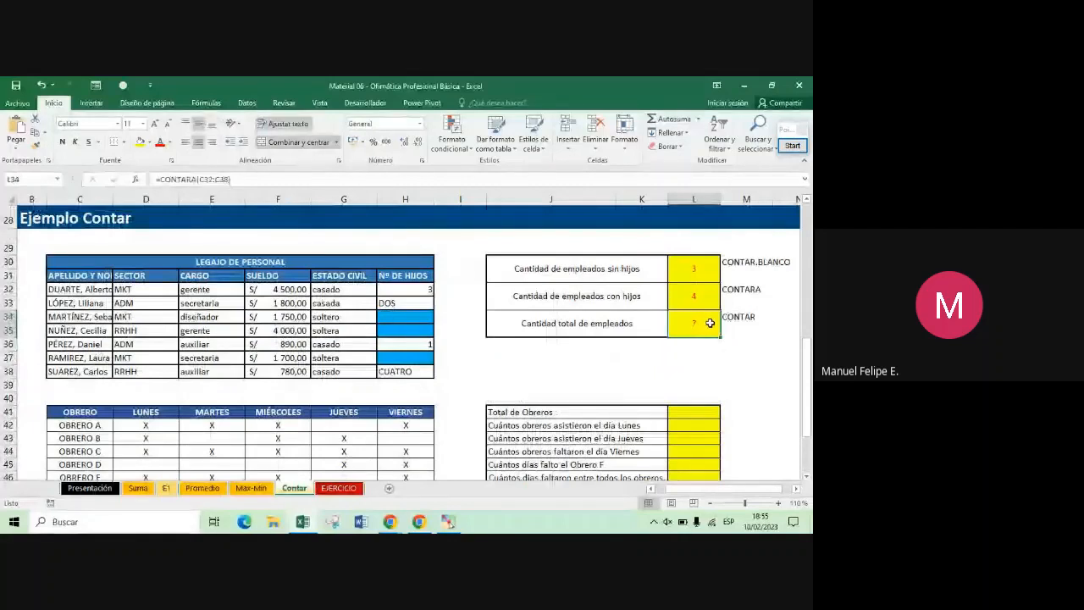
pyautogui.doubleClick(710, 323)
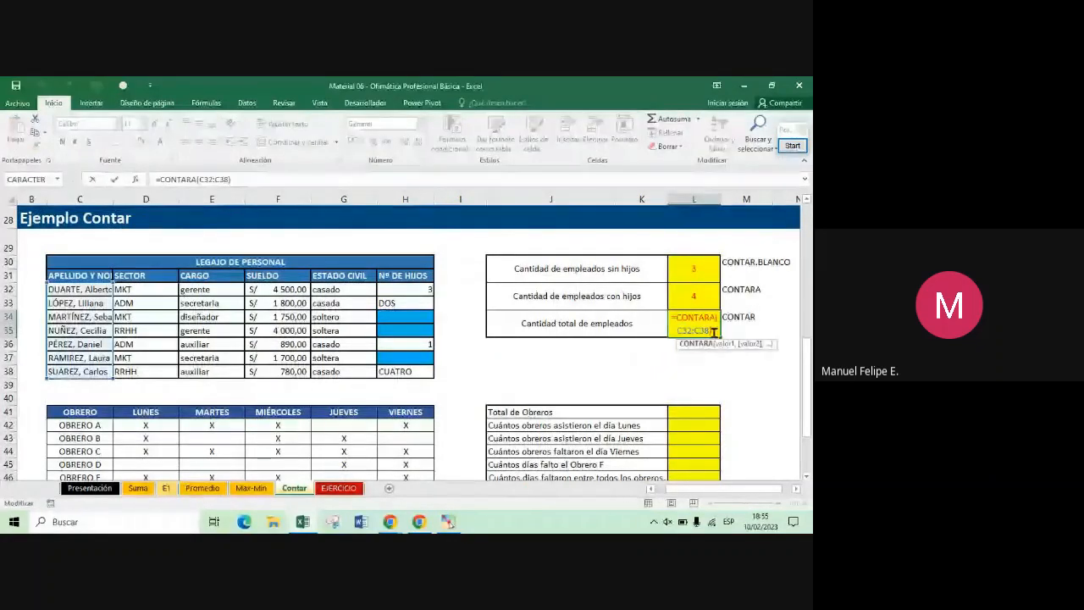
pyautogui.moveTo(714, 333); pyautogui.dragTo(694, 328)
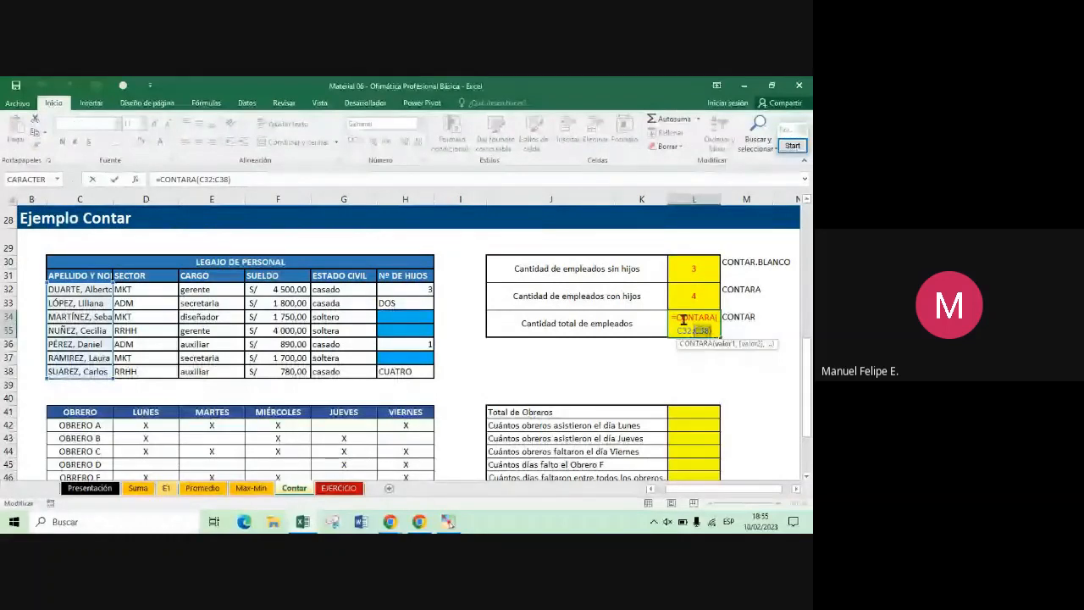
pyautogui.press('Tab')
pyautogui.press('Up')
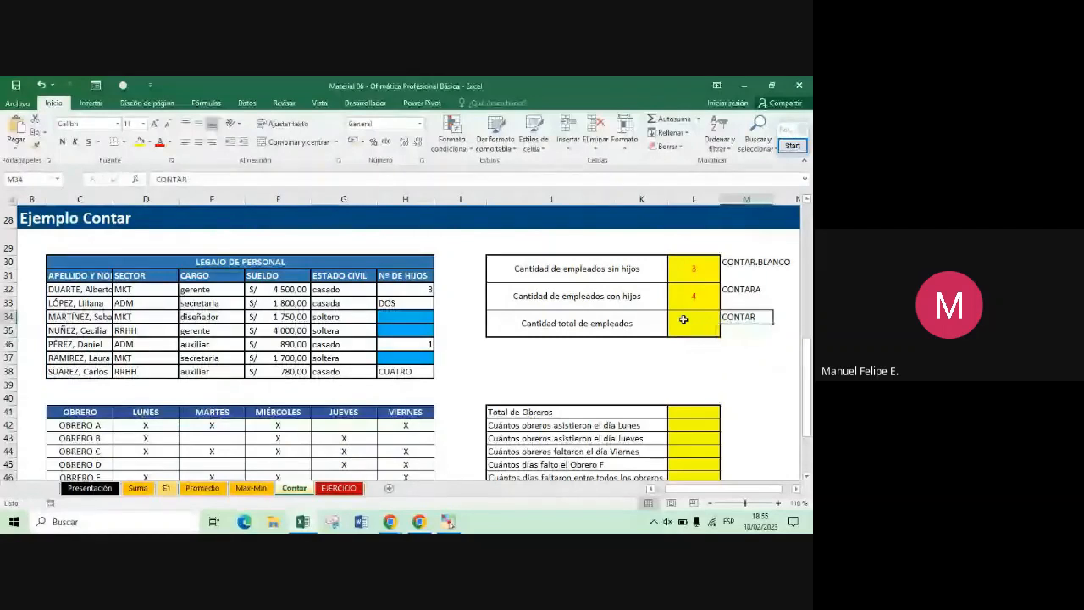
# Extend the hint in M34 to CONTAR - SUELDO and add the hint CONTARA - APELLIDO in M35
pyautogui.press('F2')
pyautogui.write('-')
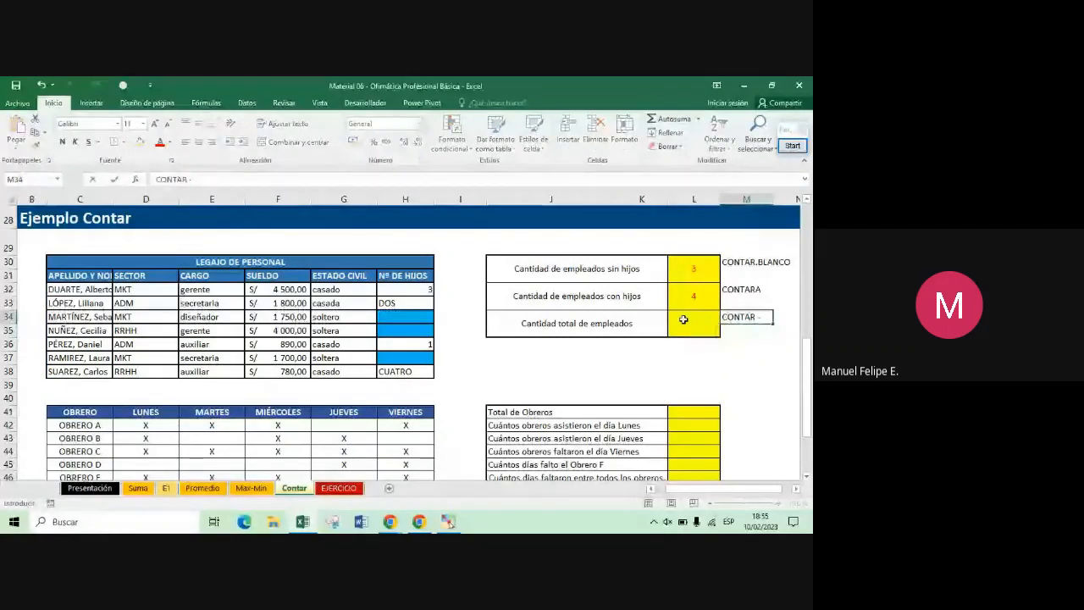
pyautogui.write(' SUEL')
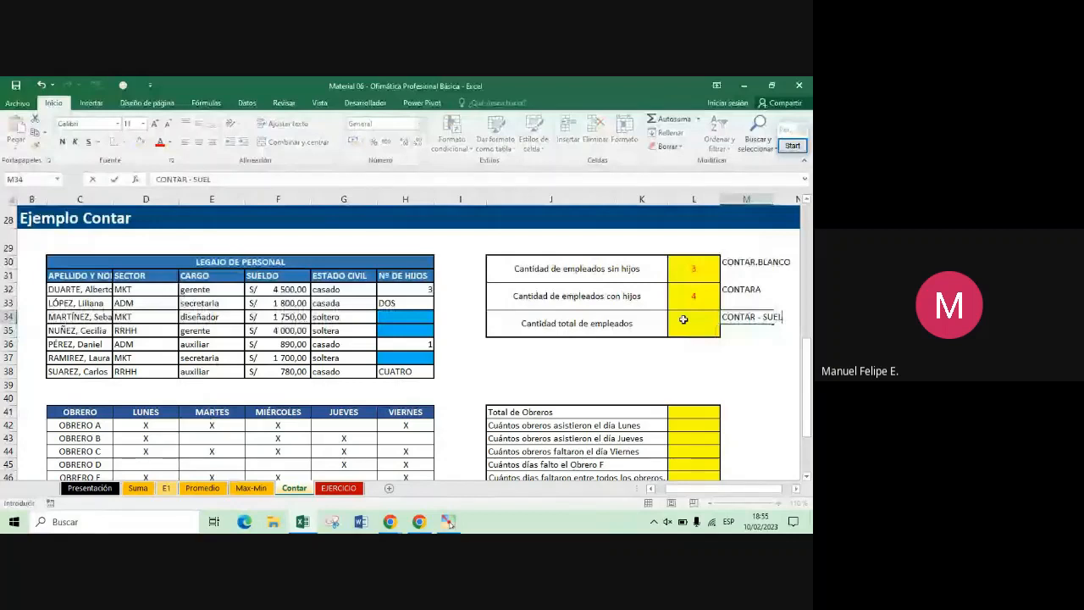
pyautogui.write('DO')
pyautogui.press('Return')
pyautogui.write('CONTARA -')
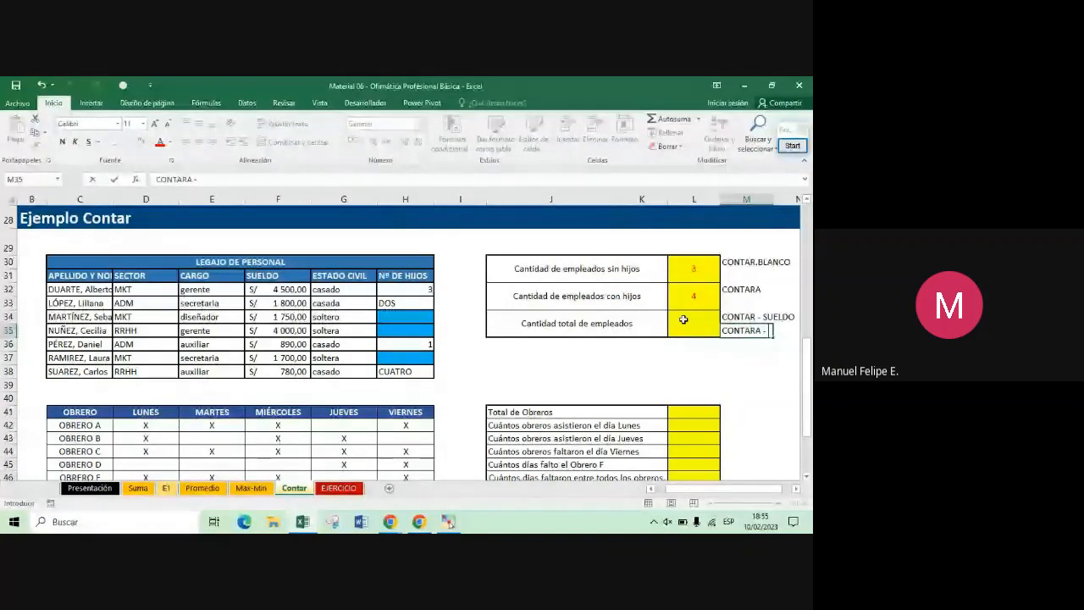
pyautogui.write(' APELLI')
pyautogui.write('DO')
# Calculate the total number of employees in L34 with CONTAR over the SUELDO range F32:F38
pyautogui.click(683, 319)
pyautogui.write('=')
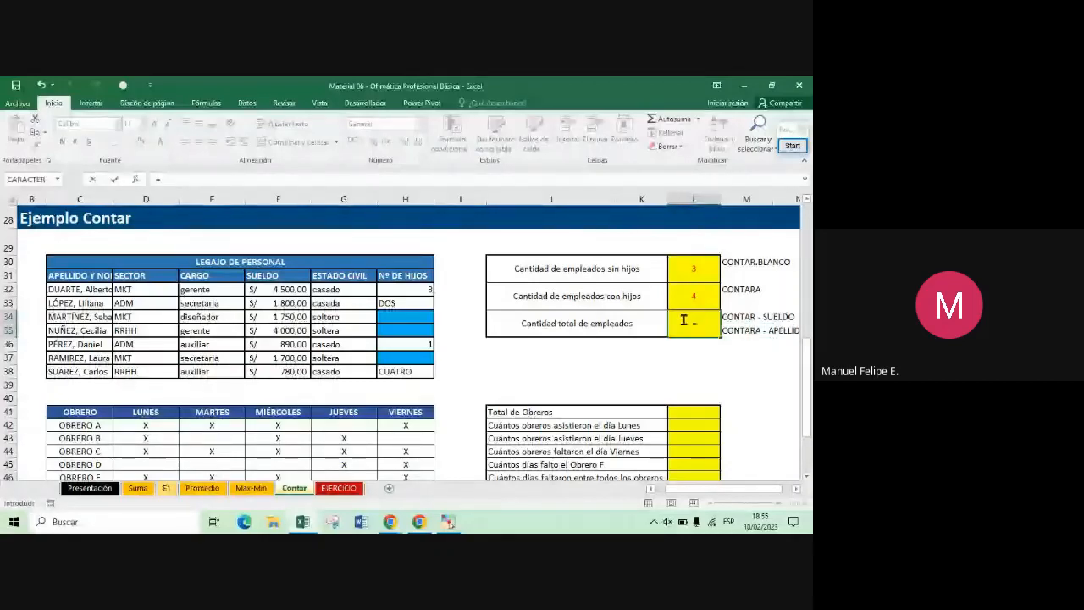
pyautogui.write('CON')
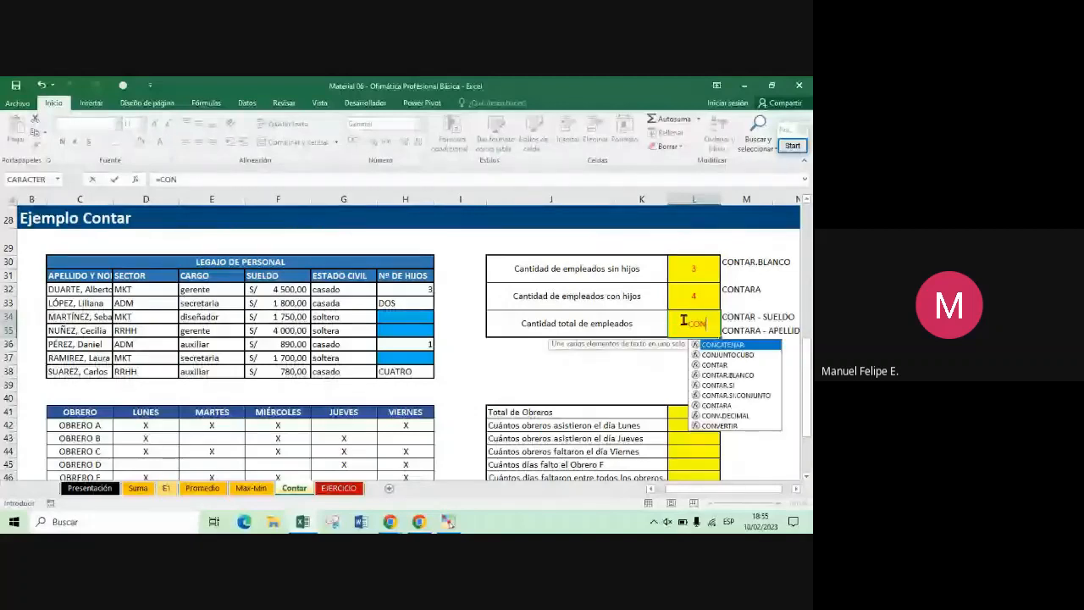
pyautogui.write('TAR(')
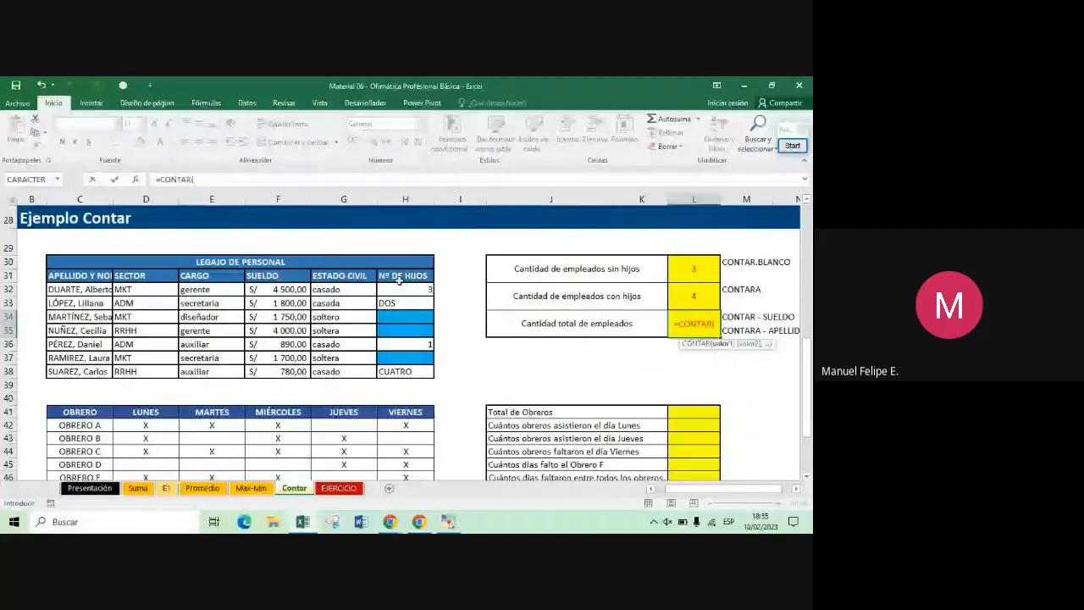
pyautogui.moveTo(279, 289); pyautogui.dragTo(286, 359)
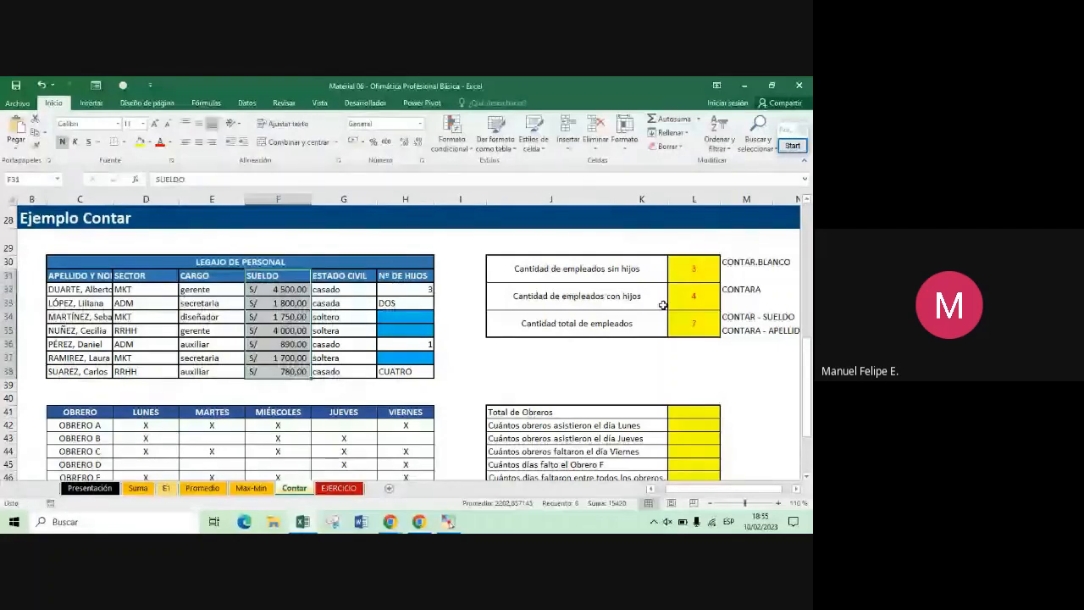
# Recalculate the total number of employees in L34 with CONTARA over the APELLIDO Y NOMBRE range C32:C38
pyautogui.click(679, 321)
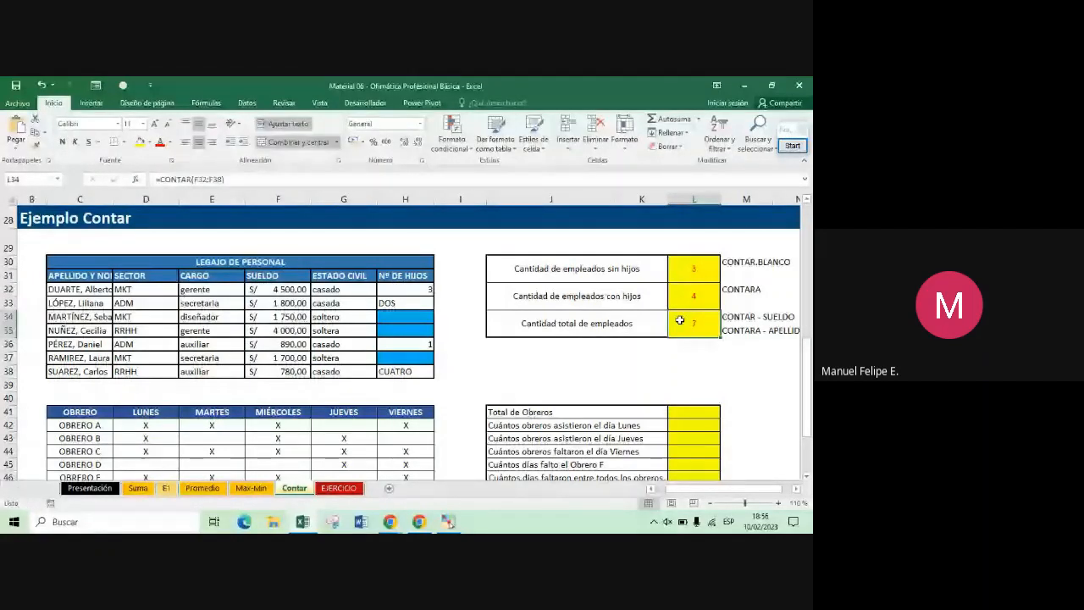
pyautogui.write('=')
pyautogui.write('CONATAR')
pyautogui.press('BackSpace')
pyautogui.press('BackSpace')
pyautogui.press('BackSpace')
pyautogui.press('BackSpace')
pyautogui.write('TAT')
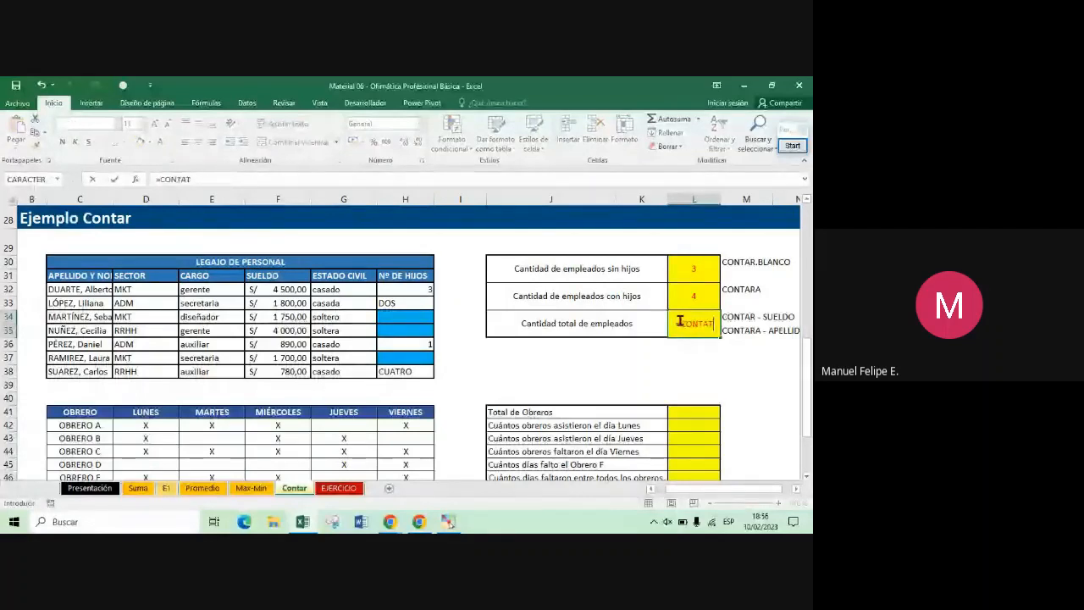
pyautogui.press('BackSpace')
pyautogui.write('RA(')
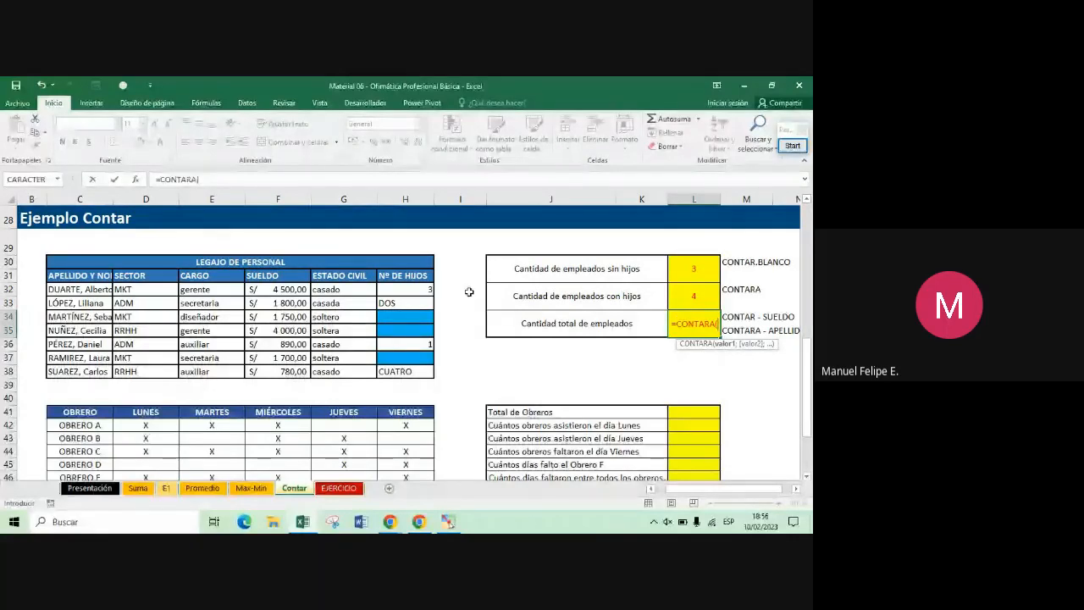
pyautogui.moveTo(89, 287); pyautogui.dragTo(91, 371)
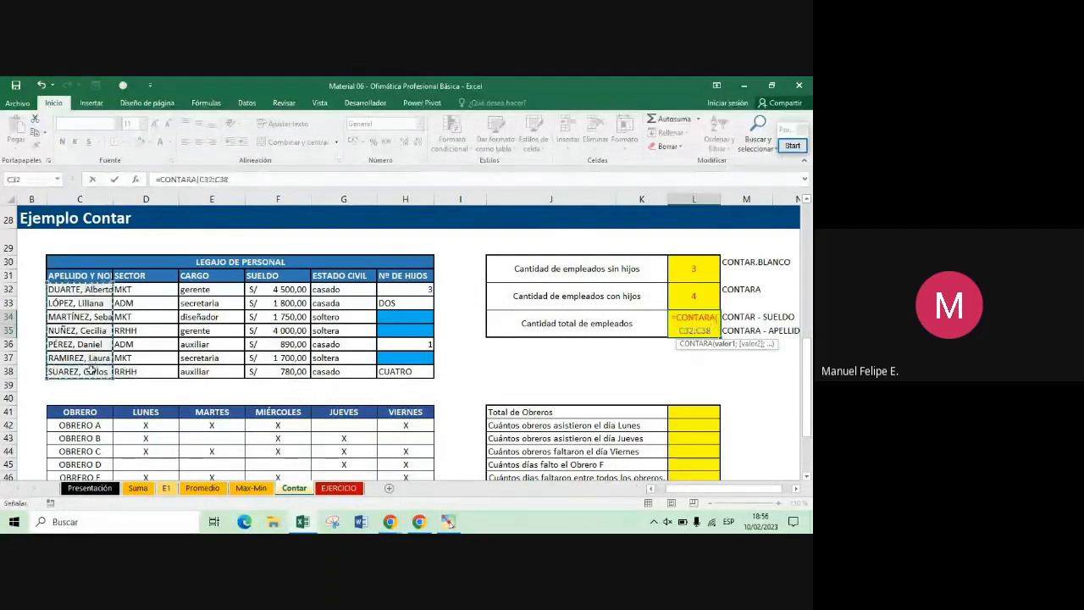
pyautogui.write(')')
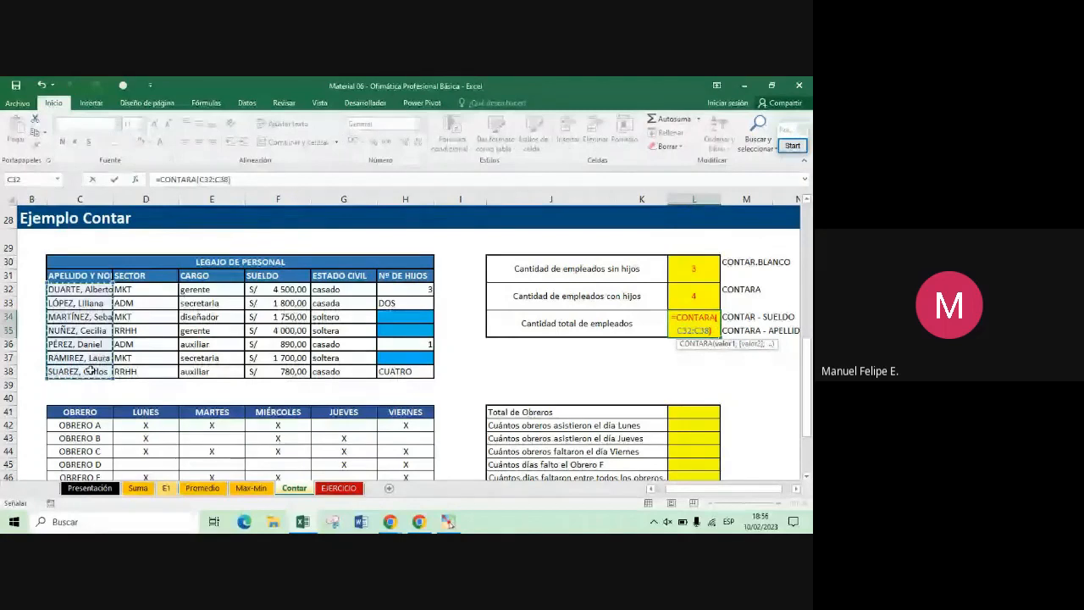
pyautogui.press('Return')
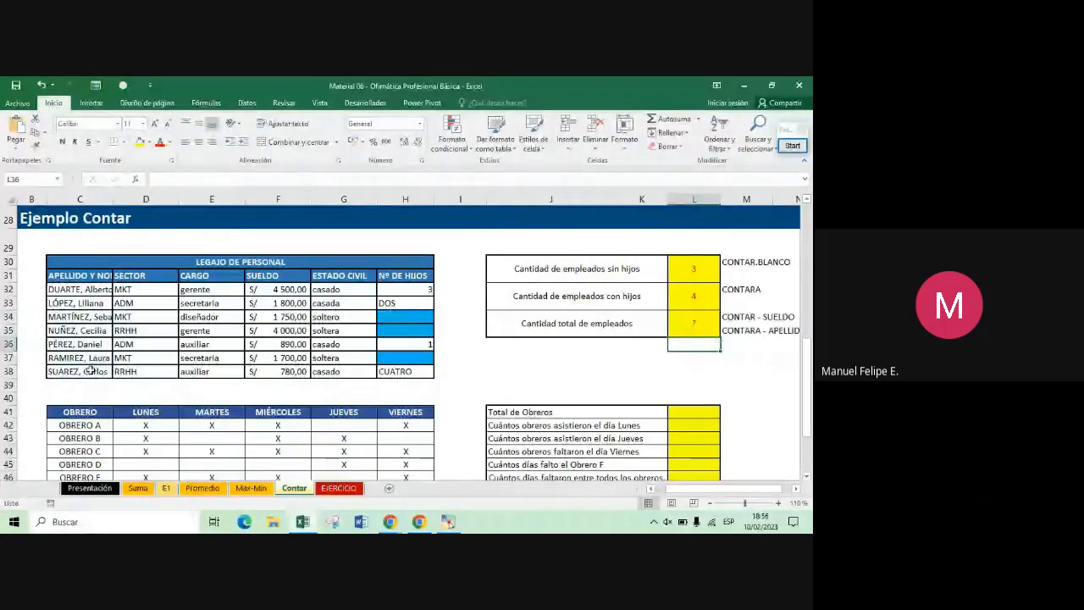
# Change the range of the CONTARA formula in L34 to the SECTOR cells D32:D38
pyautogui.press('Up')
pyautogui.press('Right')
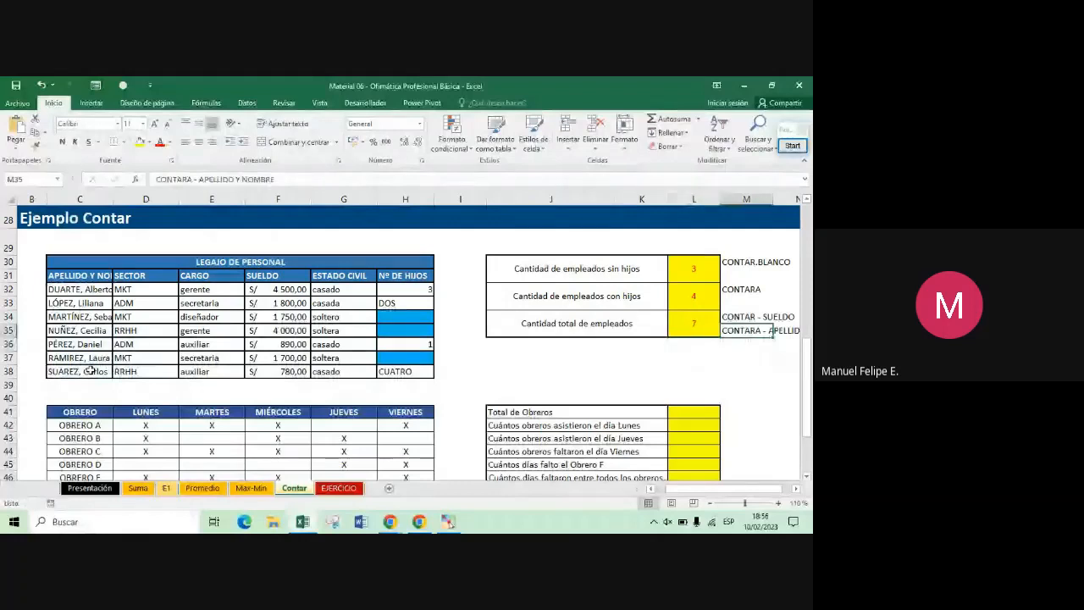
pyautogui.press('Left')
pyautogui.press('Left')
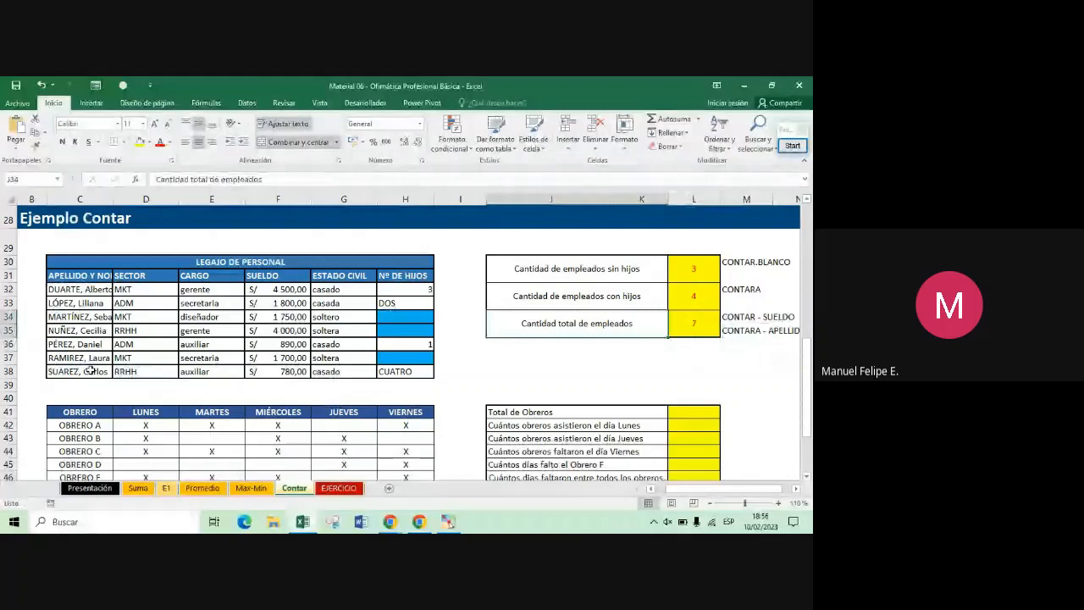
pyautogui.press('Right')
pyautogui.press('Right')
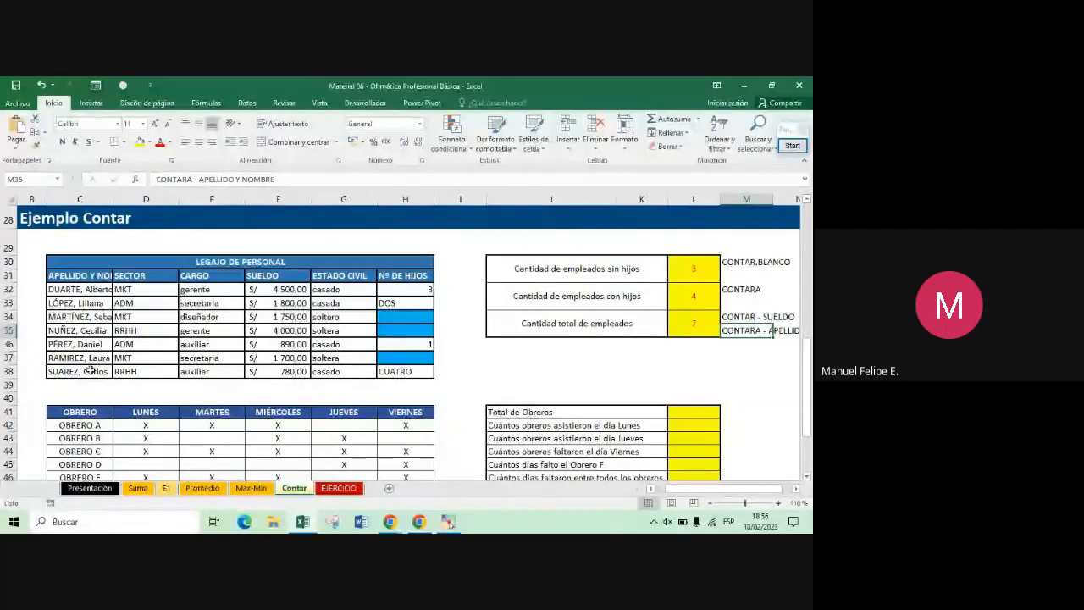
pyautogui.press('Left')
pyautogui.press('F2')
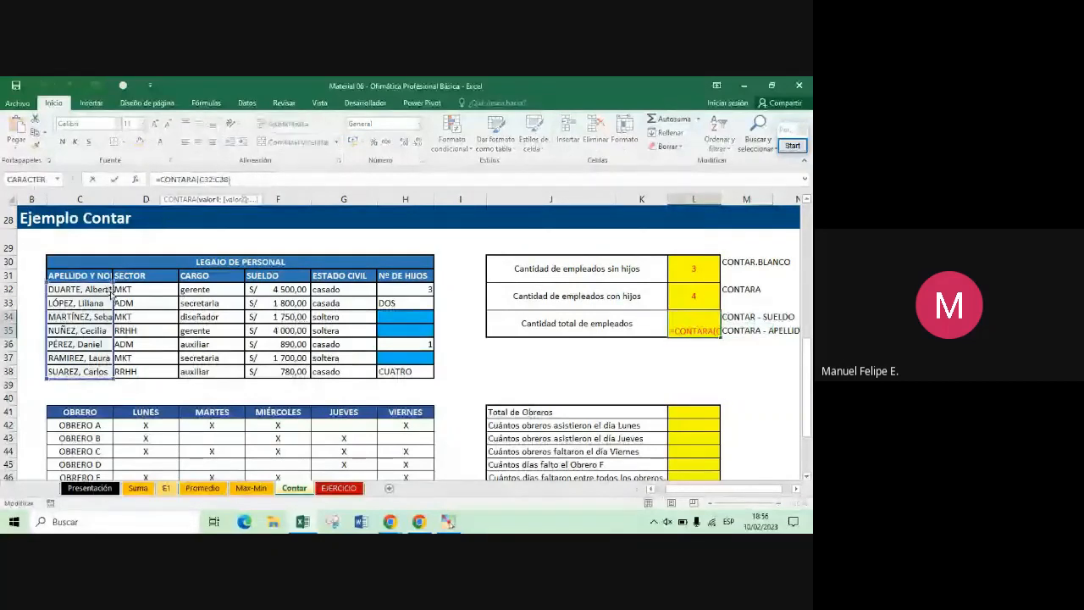
pyautogui.moveTo(110, 292); pyautogui.dragTo(153, 290)
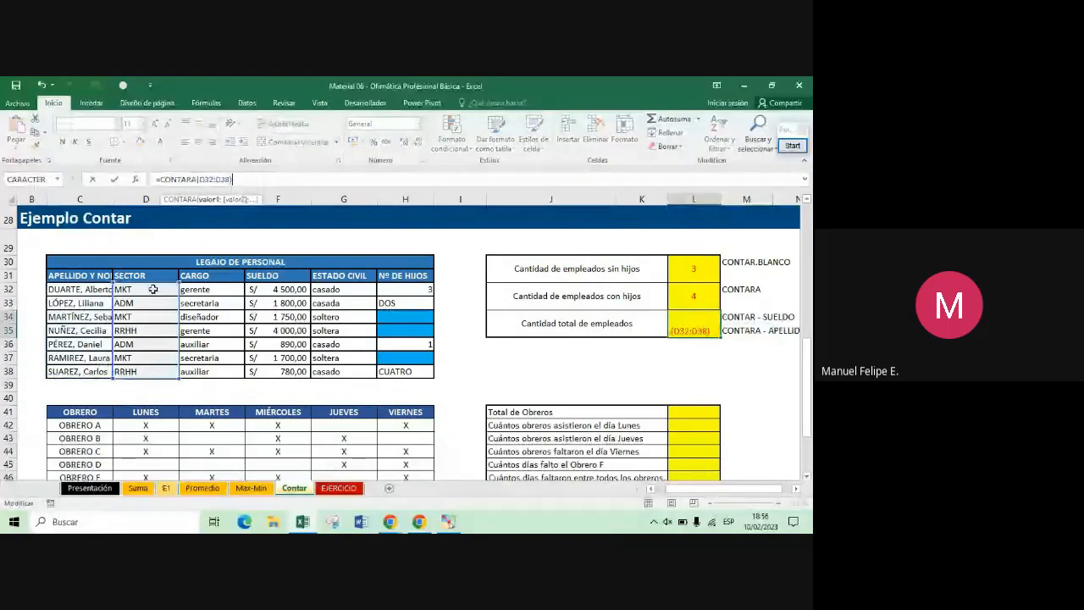
pyautogui.press('Return')
# Examine the ESTADO CIVIL entries, then the OBRERO attendance table and the list of questions beside it
pyautogui.moveTo(343, 289); pyautogui.dragTo(343, 371)
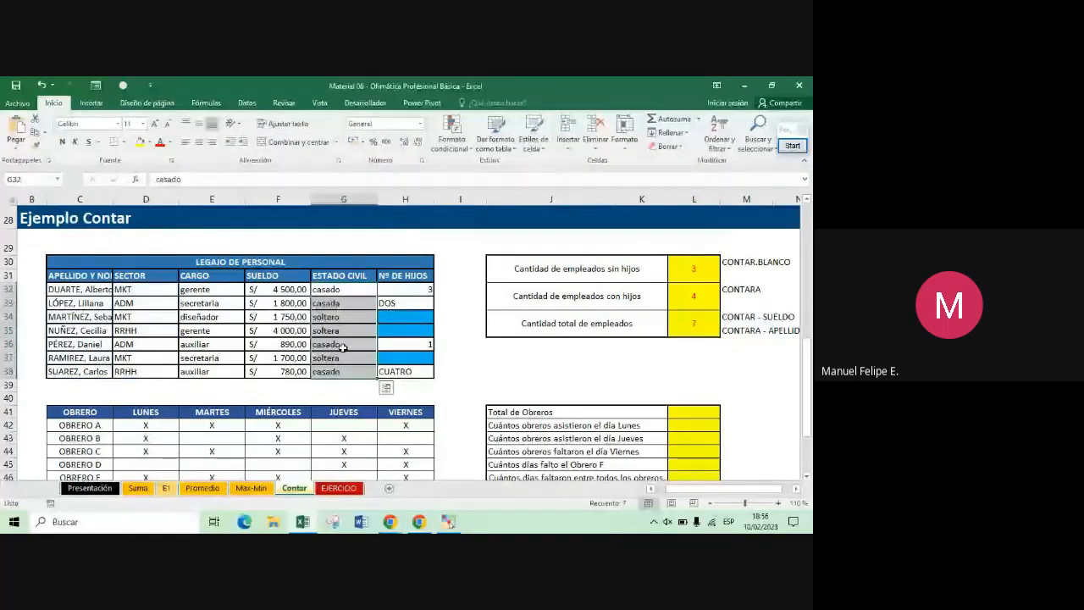
pyautogui.click(460, 318)
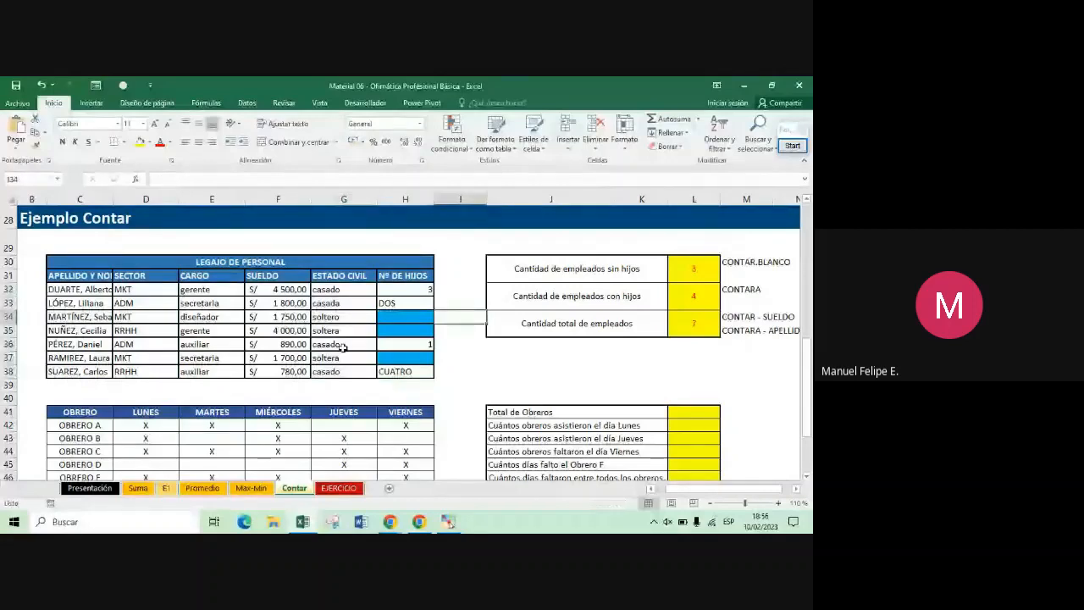
pyautogui.click(577, 451)
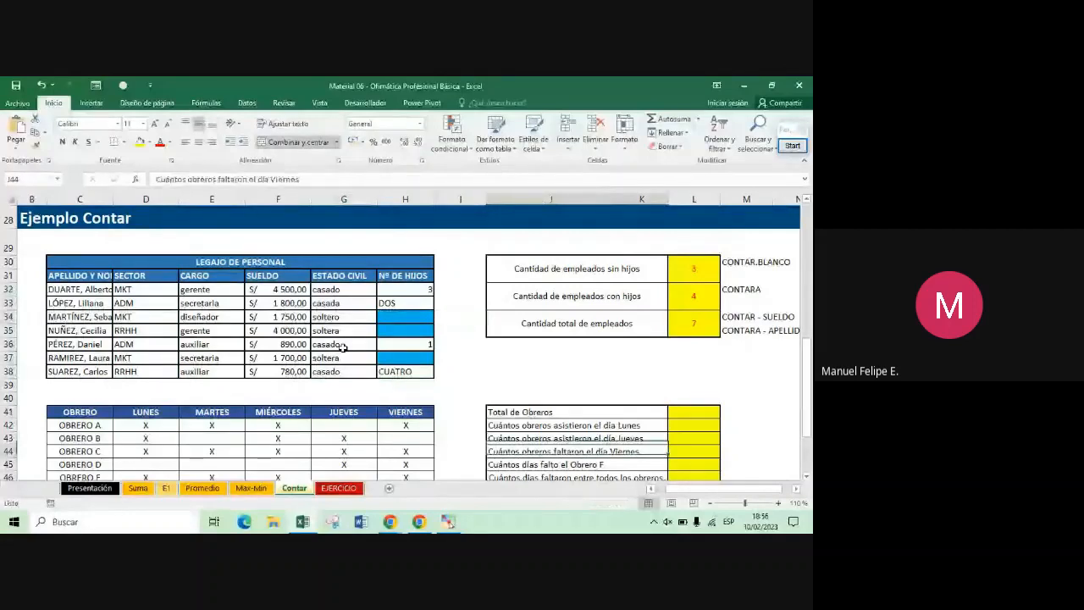
pyautogui.press('Down')
pyautogui.press('Down')
pyautogui.press('Down')
pyautogui.press('Down')
pyautogui.press('Down')
pyautogui.press('Down')
pyautogui.press('Down')
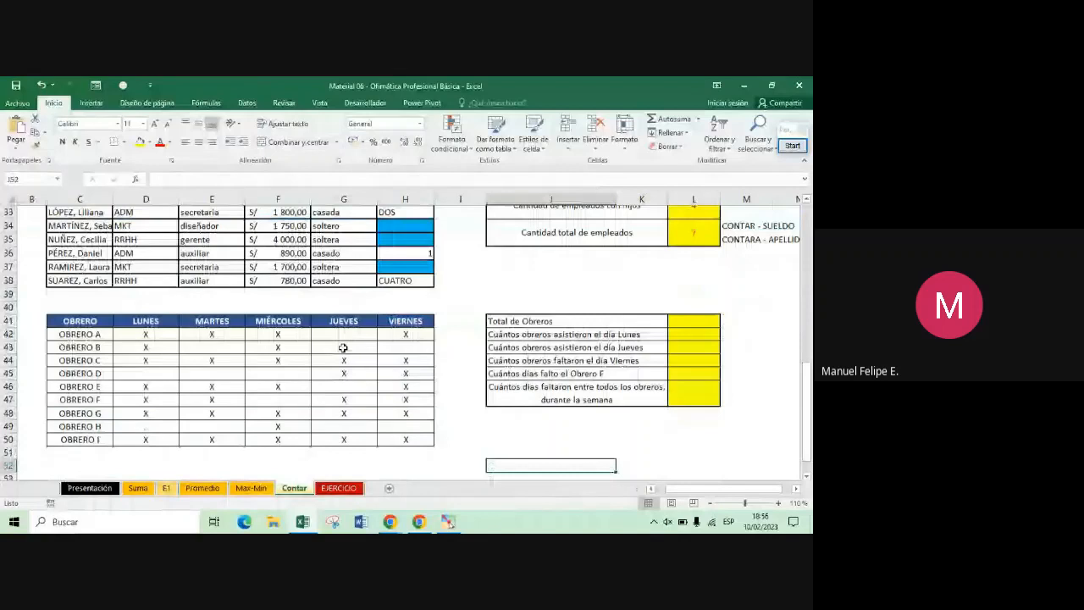
pyautogui.press('Down')
pyautogui.press('Down')
pyautogui.press('Down')
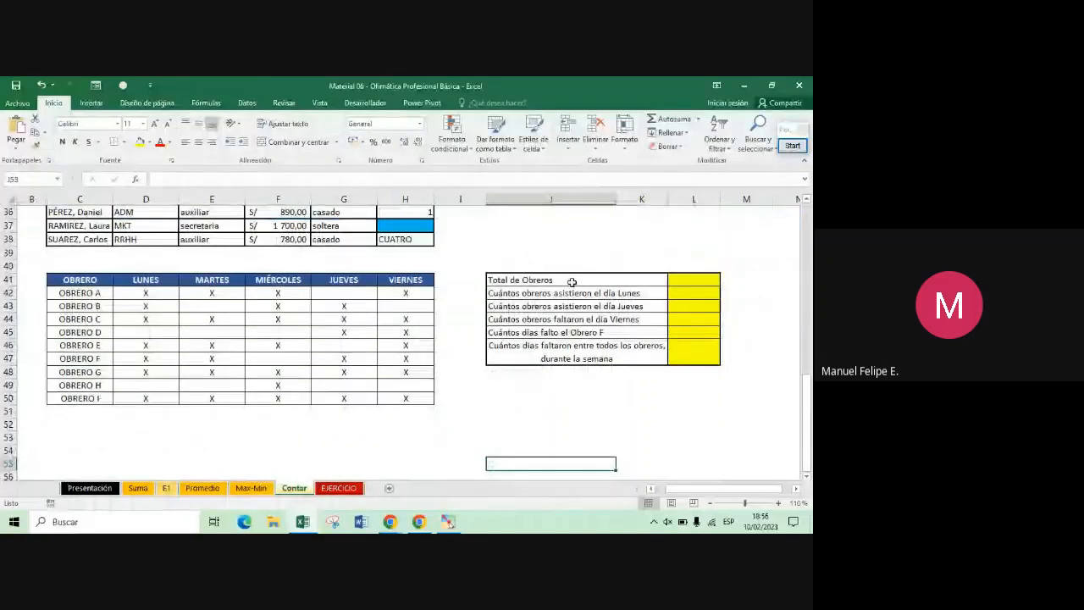
pyautogui.moveTo(693, 280); pyautogui.dragTo(593, 351)
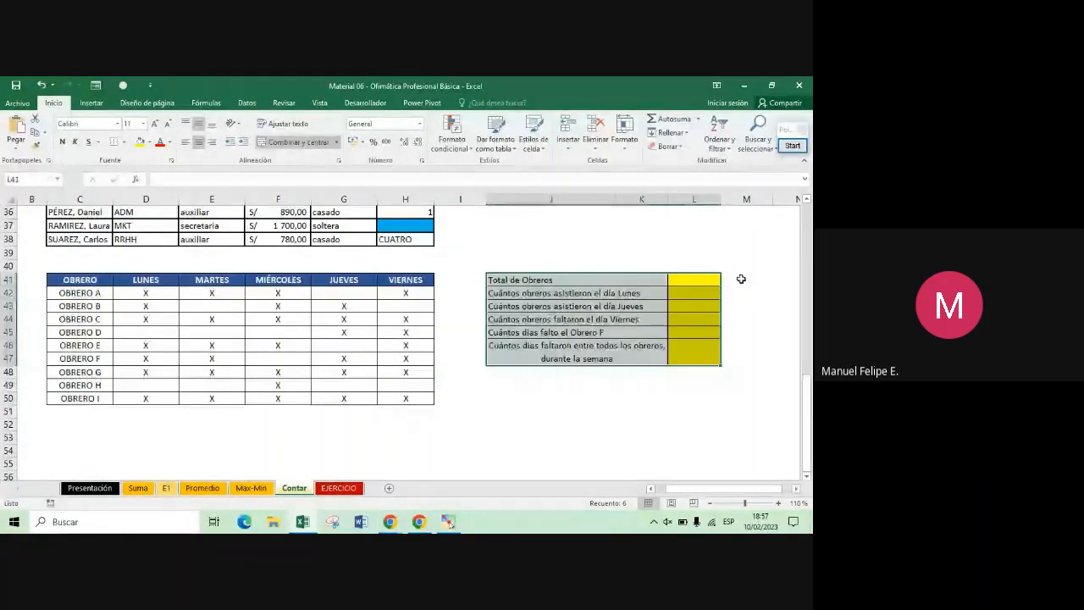
pyautogui.click(694, 240)
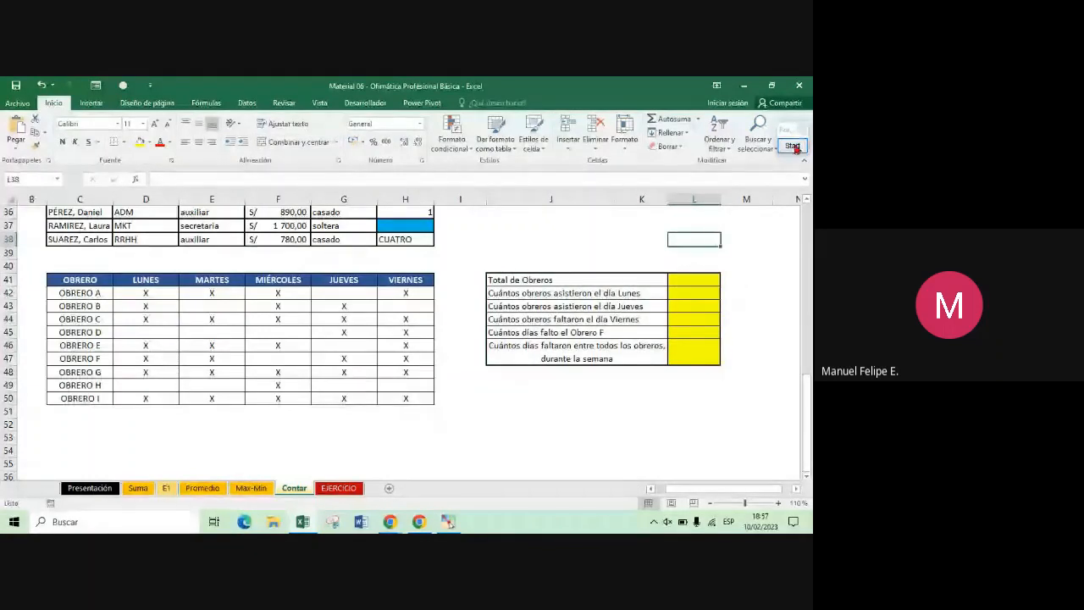
pyautogui.click(79, 280)
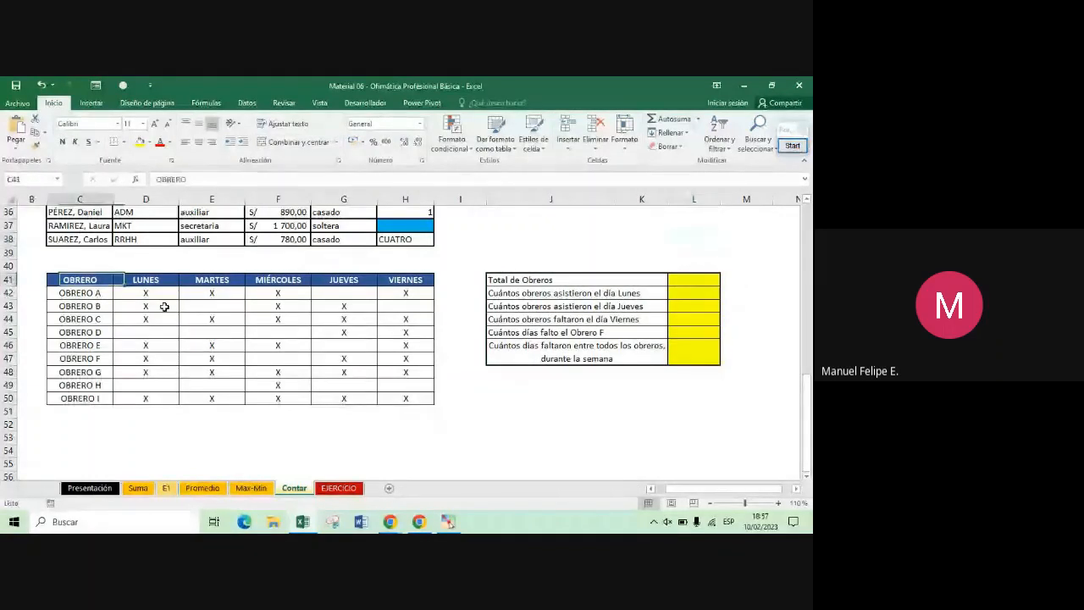
pyautogui.moveTo(164, 307); pyautogui.dragTo(408, 394)
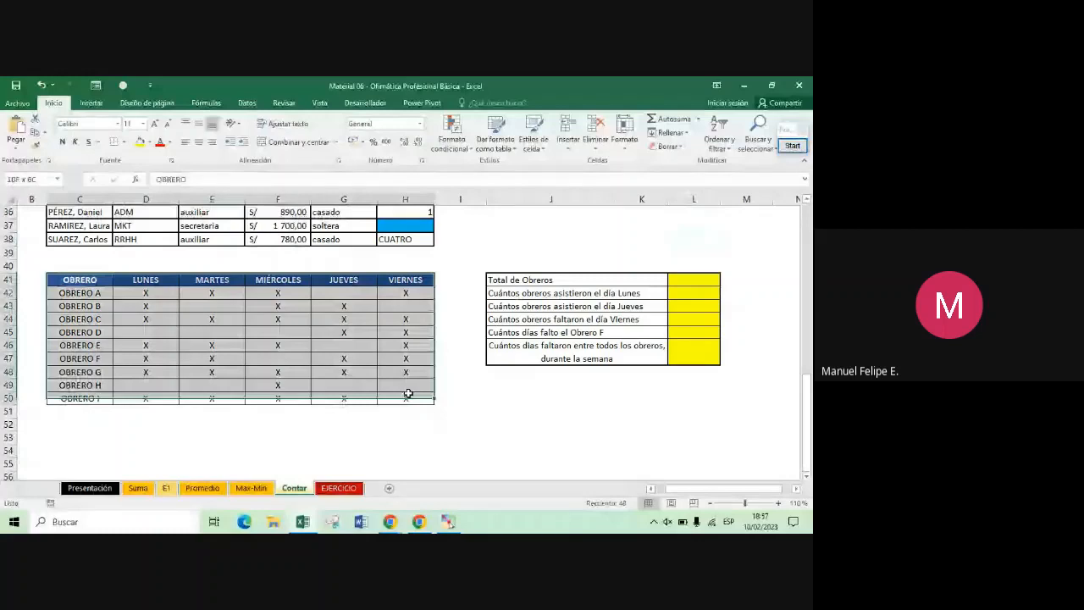
pyautogui.click(694, 253)
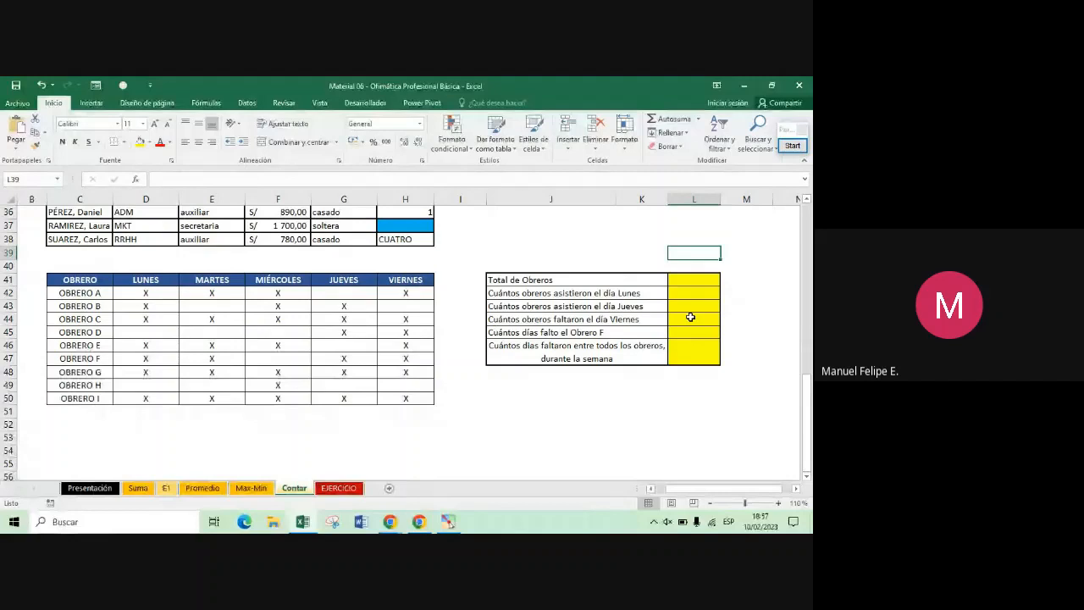
# Review the employee-count answers and the formula for Cantidad total de empleados in L34
pyautogui.press('Up')
pyautogui.press('Up')
pyautogui.press('Up')
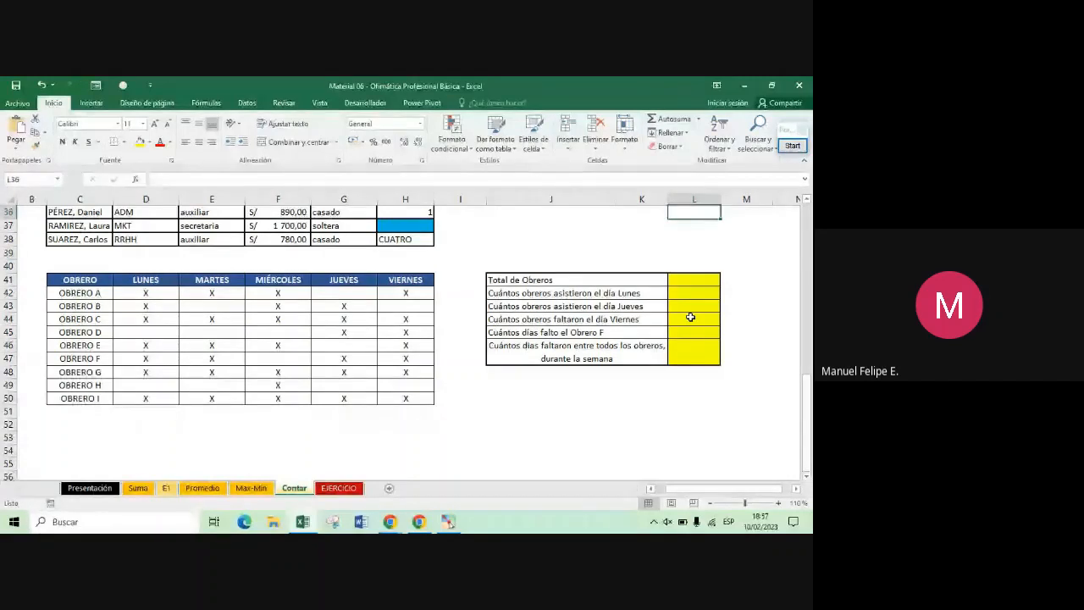
pyautogui.press('Up')
pyautogui.press('Up')
pyautogui.press('Up')
pyautogui.press('Up')
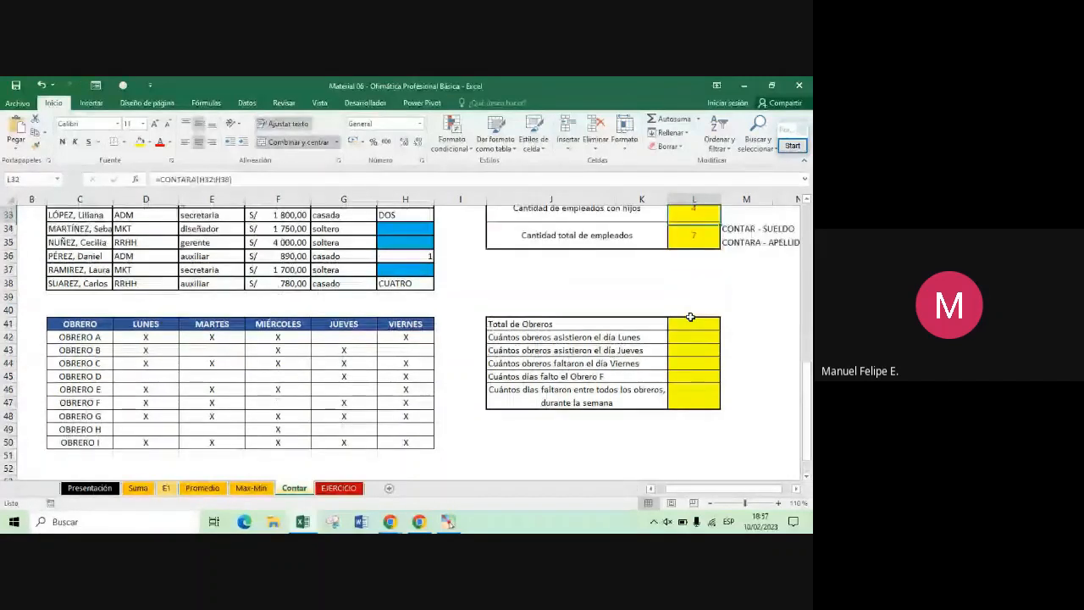
pyautogui.press('Up')
pyautogui.press('Up')
pyautogui.press('Up')
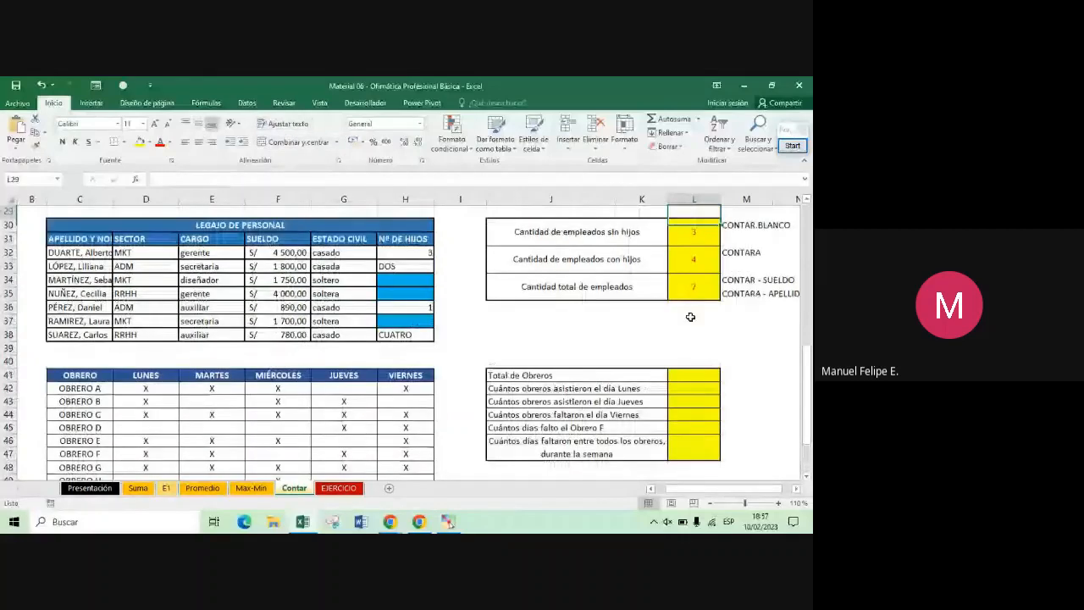
pyautogui.press('Down')
pyautogui.press('Down')
pyautogui.press('Down')
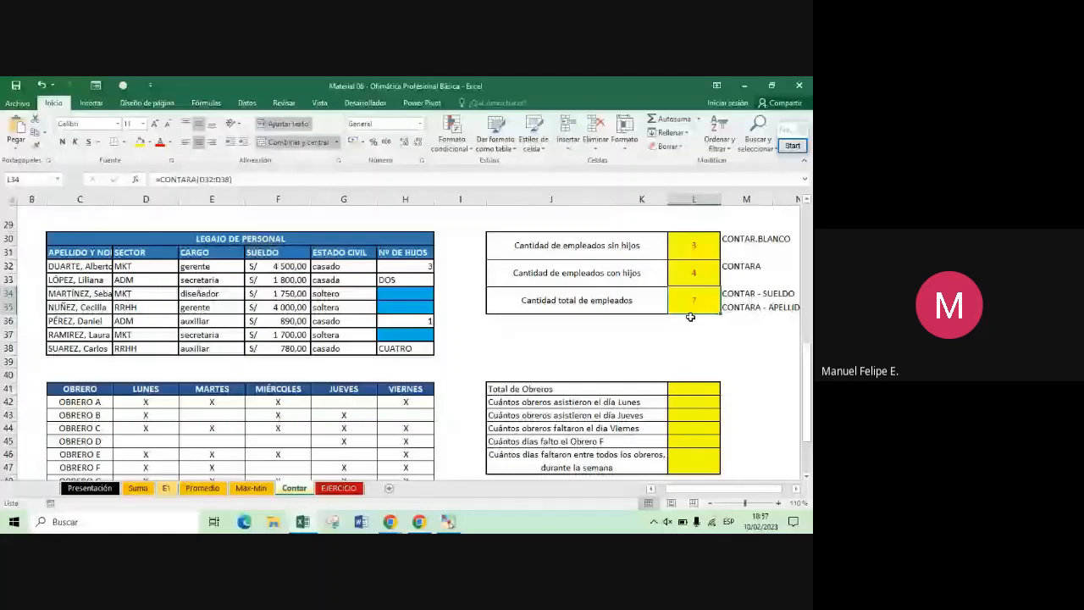
# Calculate Total de Obreros in L41 with CONTARA over the OBRERO names C42:C50
pyautogui.press('Down')
pyautogui.press('Down')
pyautogui.press('Down')
pyautogui.press('Down')
pyautogui.press('Down')
pyautogui.press('Down')
pyautogui.press('Down')
pyautogui.press('Down')
pyautogui.press('Down')
pyautogui.press('Down')
pyautogui.press('Down')
pyautogui.press('Down')
pyautogui.press('Down')
pyautogui.press('Down')
pyautogui.press('Down')
pyautogui.press('Down')
pyautogui.press('Down')
pyautogui.press('Down')
pyautogui.press('Down')
pyautogui.press('Down')
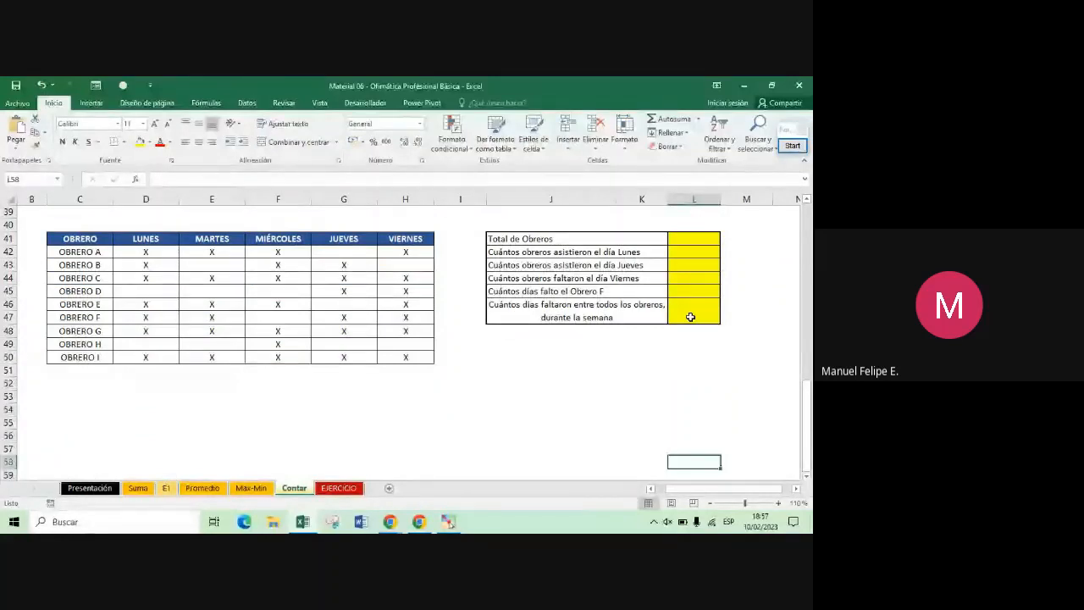
pyautogui.press('Up')
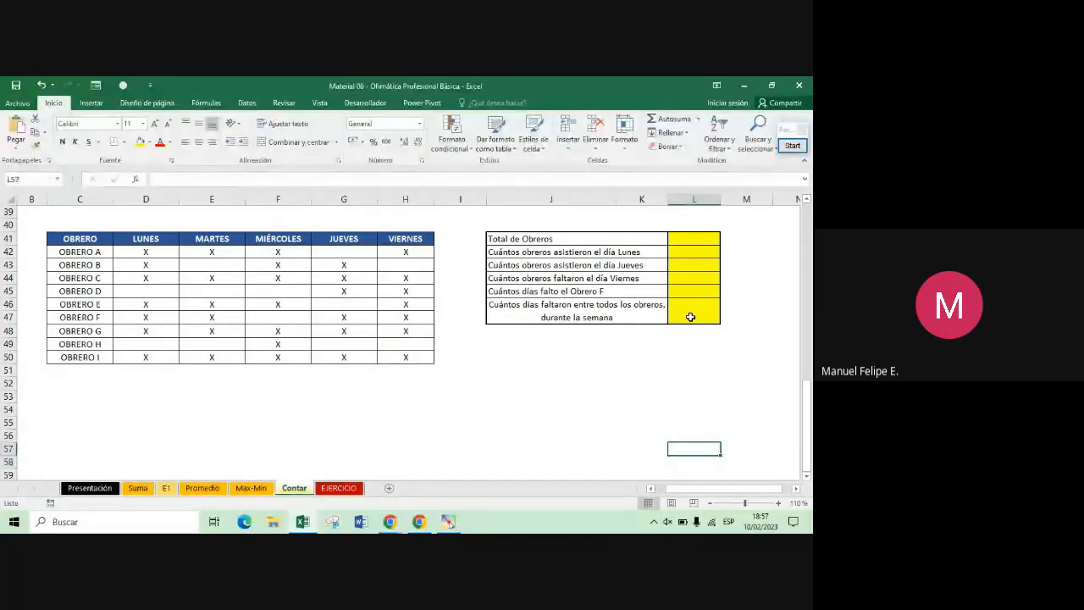
pyautogui.press('Up')
pyautogui.press('Up')
pyautogui.press('Up')
pyautogui.press('Up')
pyautogui.press('Up')
pyautogui.press('Up')
pyautogui.press('Up')
pyautogui.press('Up')
pyautogui.press('Up')
pyautogui.press('Up')
pyautogui.press('Up')
pyautogui.press('Up')
pyautogui.press('Up')
pyautogui.press('Up')
pyautogui.press('Up')
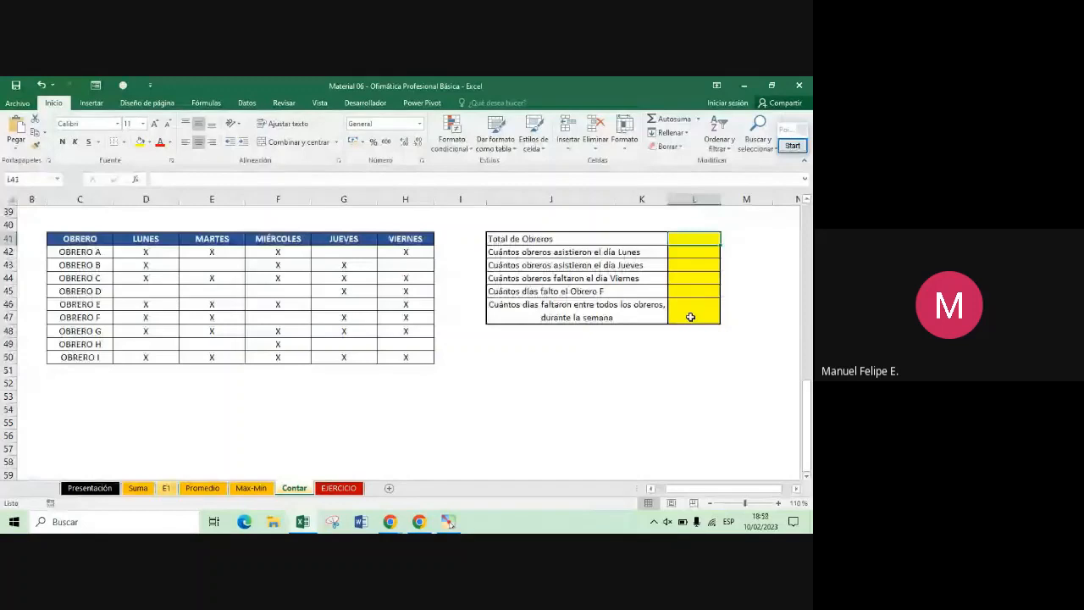
pyautogui.write('=CON')
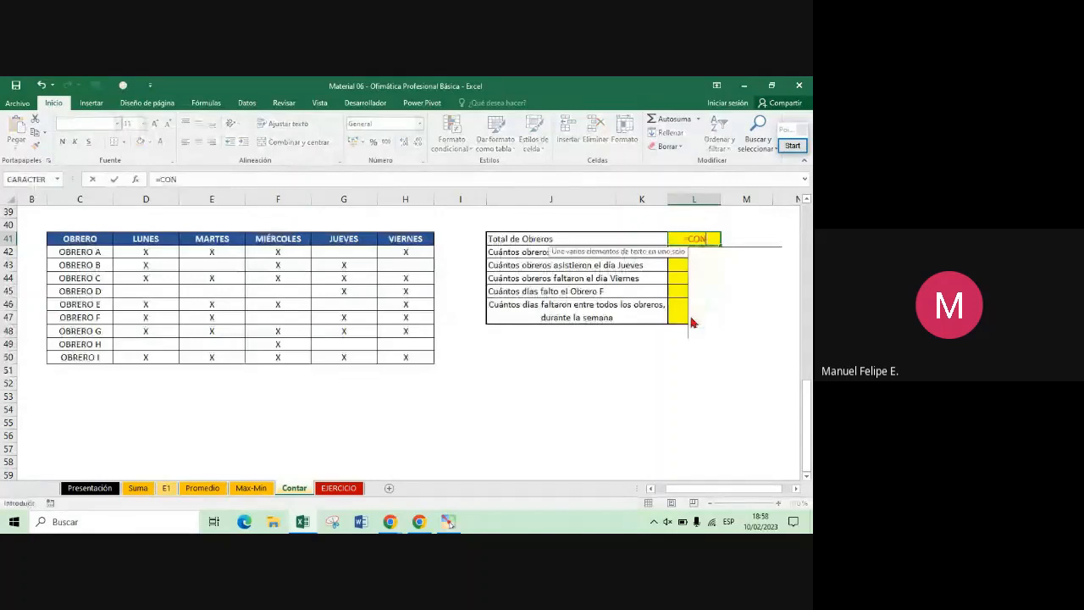
pyautogui.write('TARA(')
pyautogui.moveTo(79, 252); pyautogui.dragTo(89, 355)
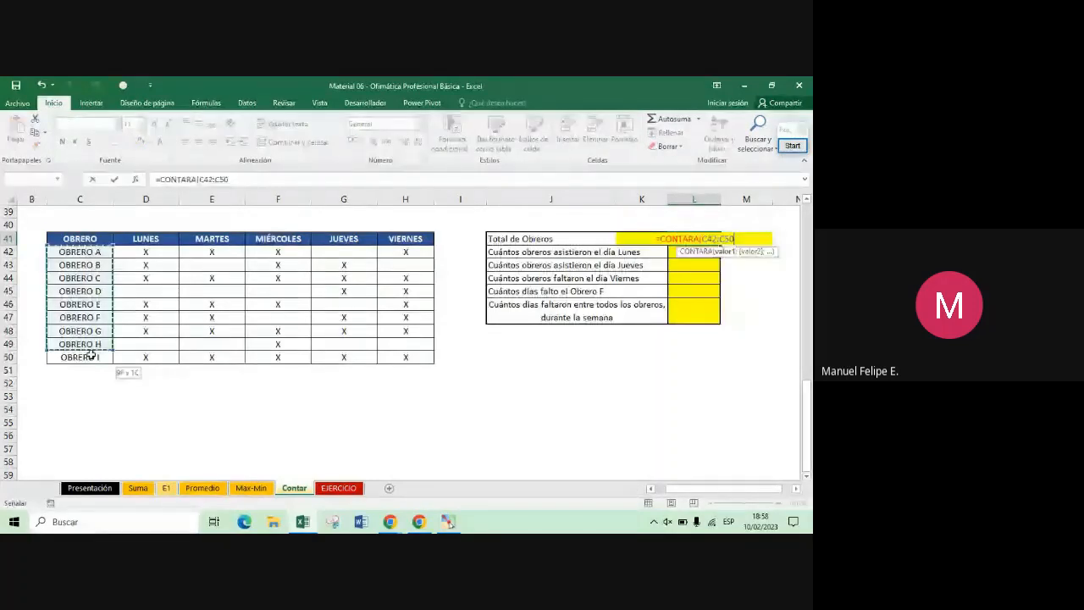
pyautogui.hotkey('ctrl', 'Return')
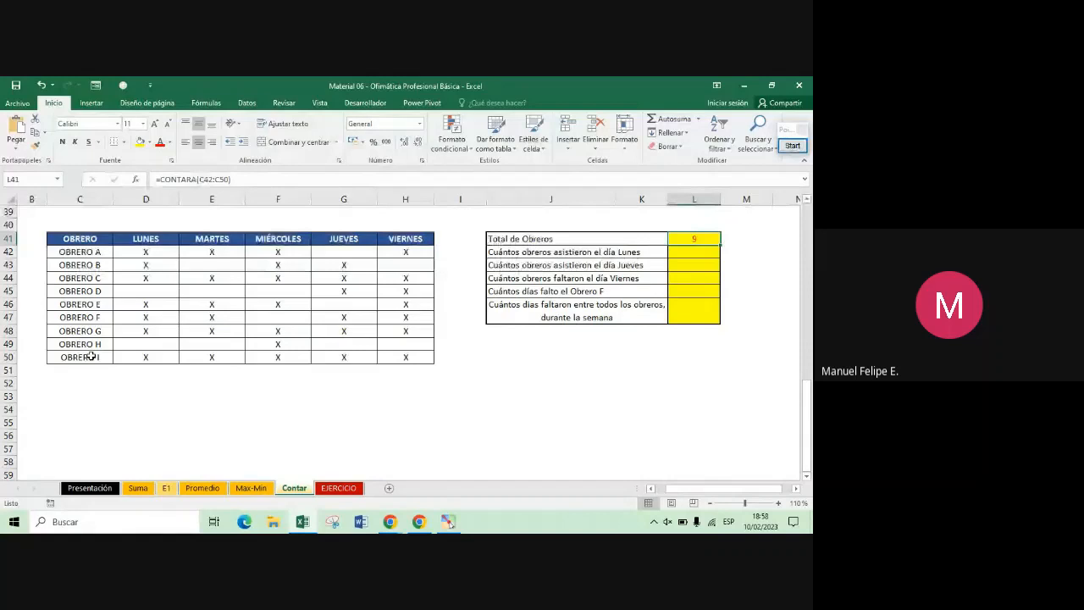
pyautogui.press('Return')
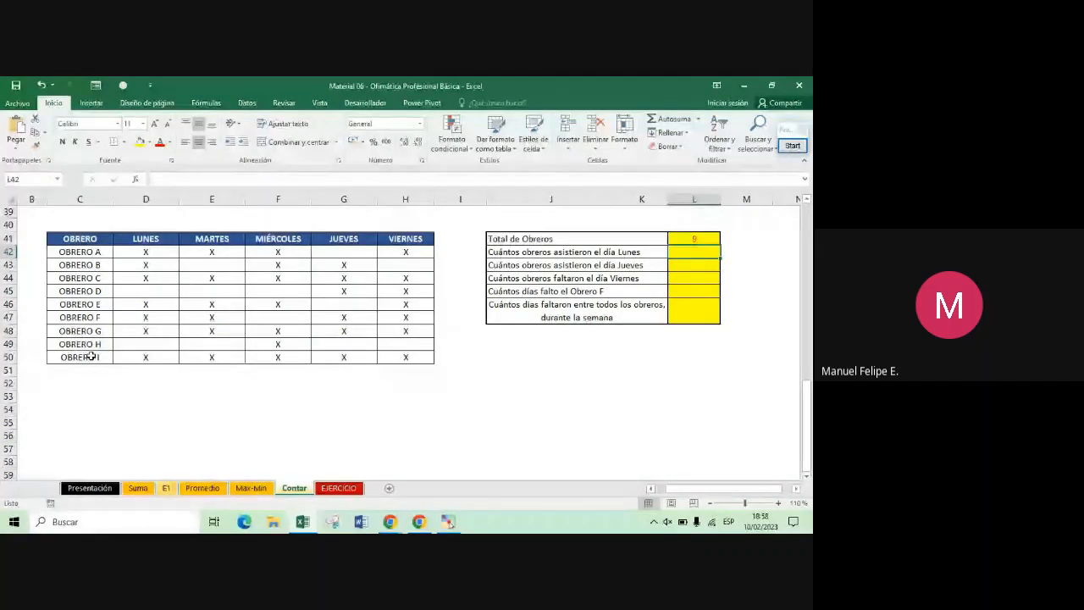
# Calculate Cuántos obreros asistieron el día Lunes in L42 with CONTARA over the LUNES attendance cells of all the obreros
pyautogui.write('=CON')
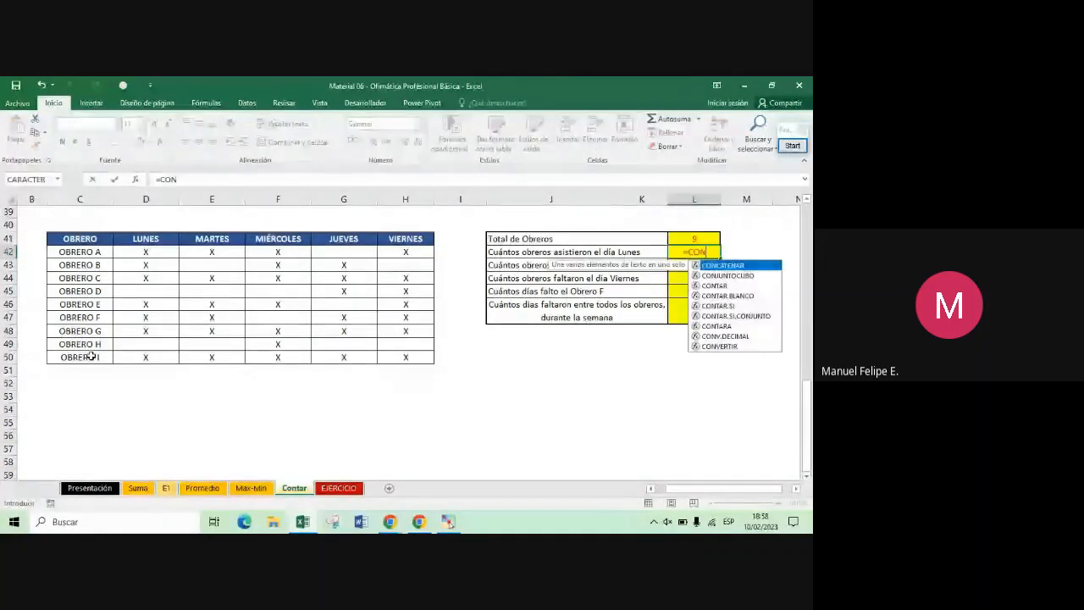
pyautogui.write('TAR(')
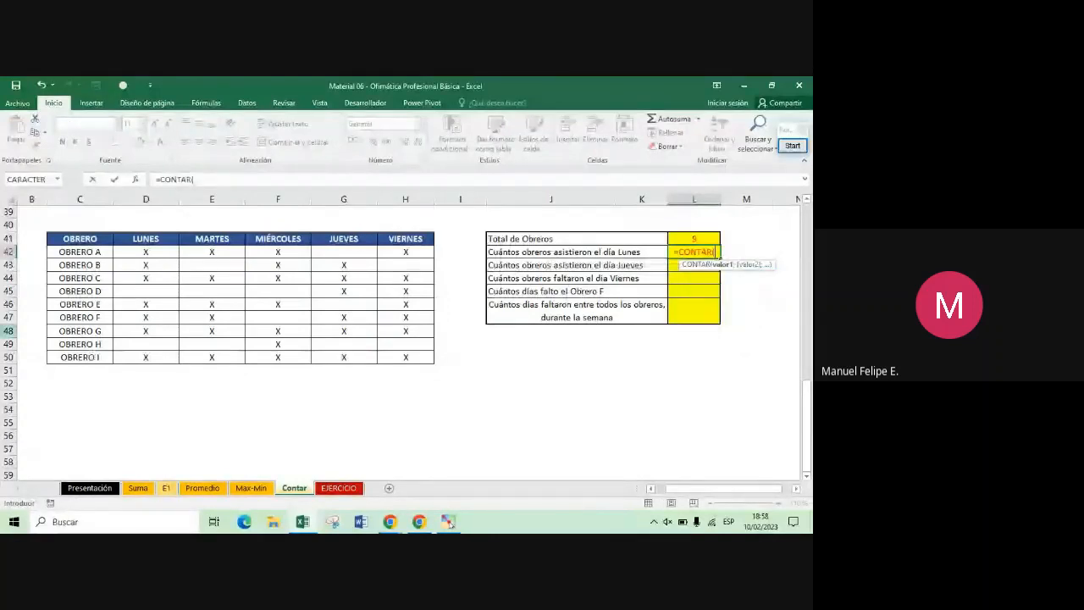
pyautogui.moveTo(140, 252); pyautogui.dragTo(136, 342)
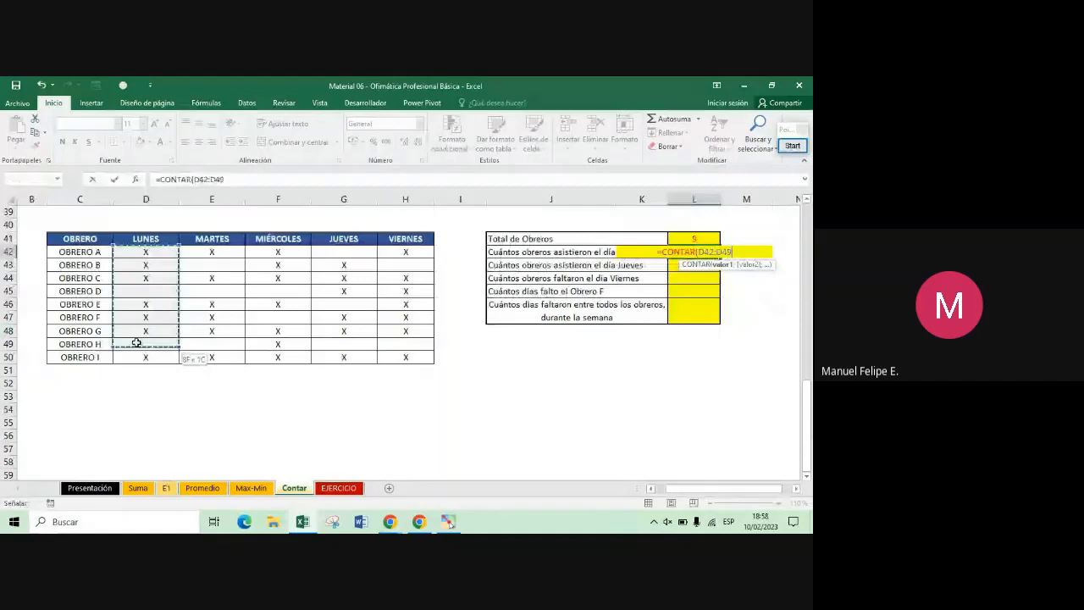
pyautogui.press('Return')
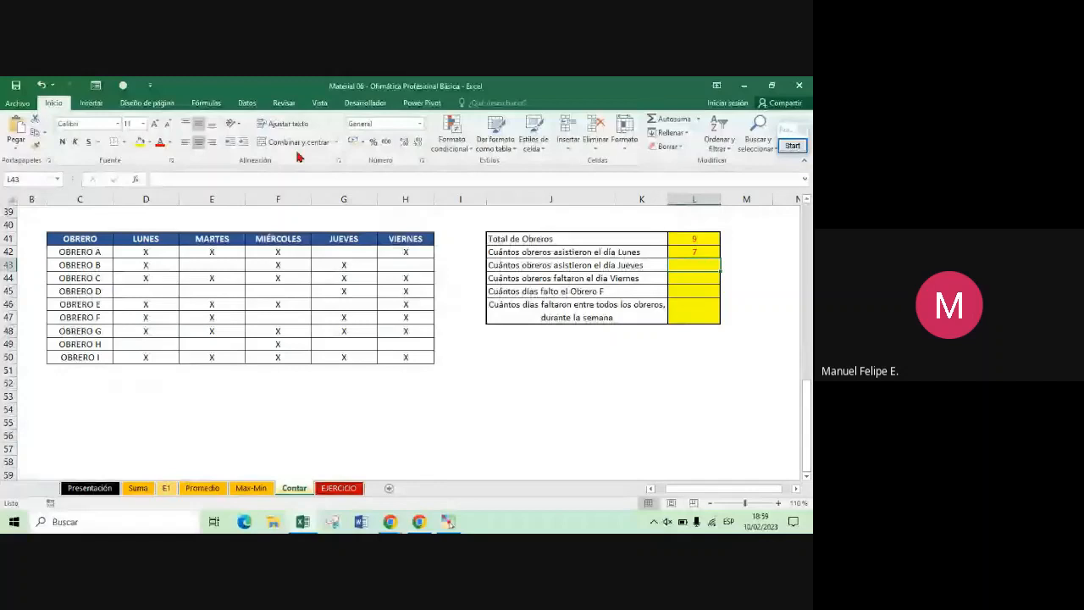
# Calculate Cuántos obreros asistieron el día Jueves in L43 with CONTARA over the JUEVES attendance cells
pyautogui.write('=CONTARA(')
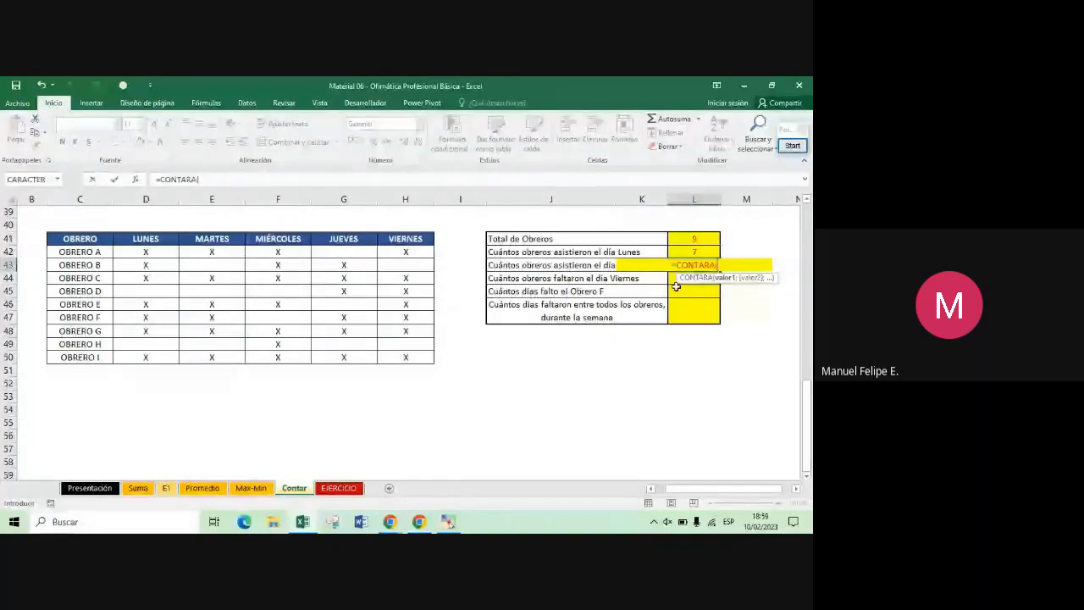
pyautogui.click(650, 263)
pyautogui.press('Escape')
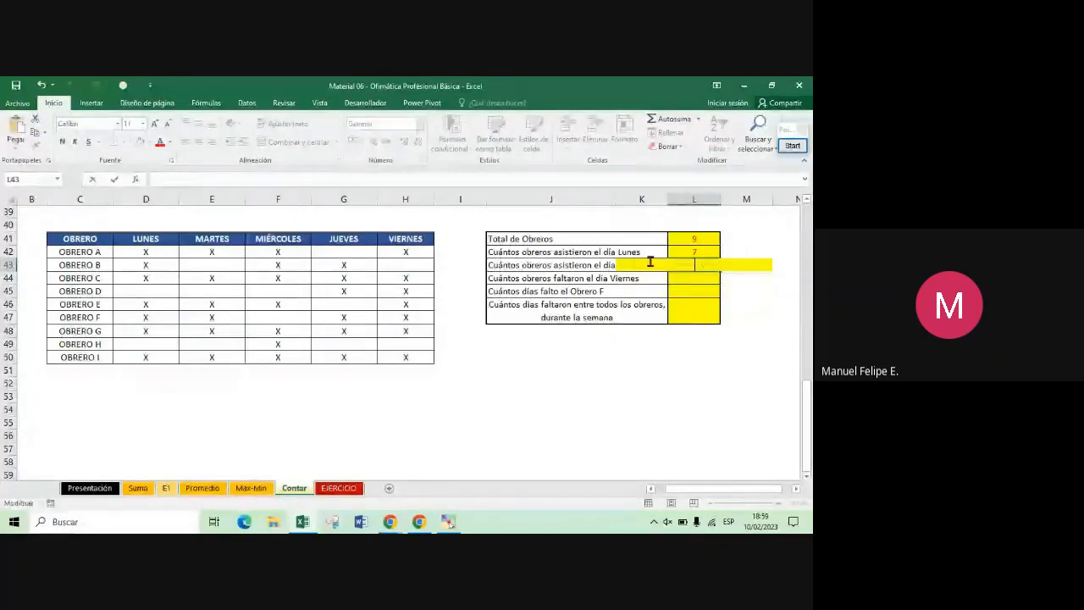
pyautogui.press('Escape')
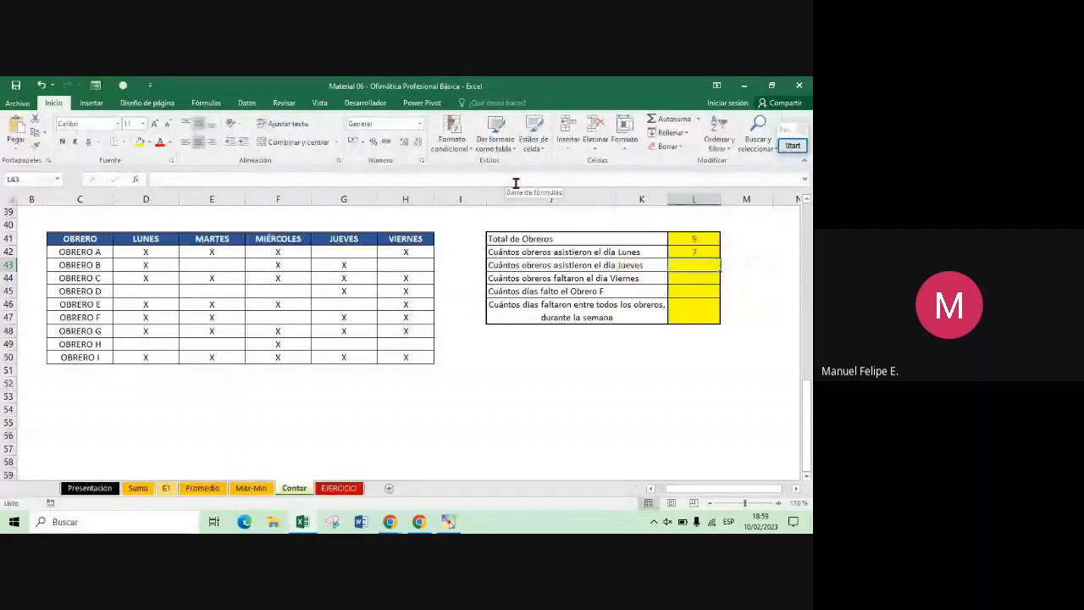
pyautogui.write('V')
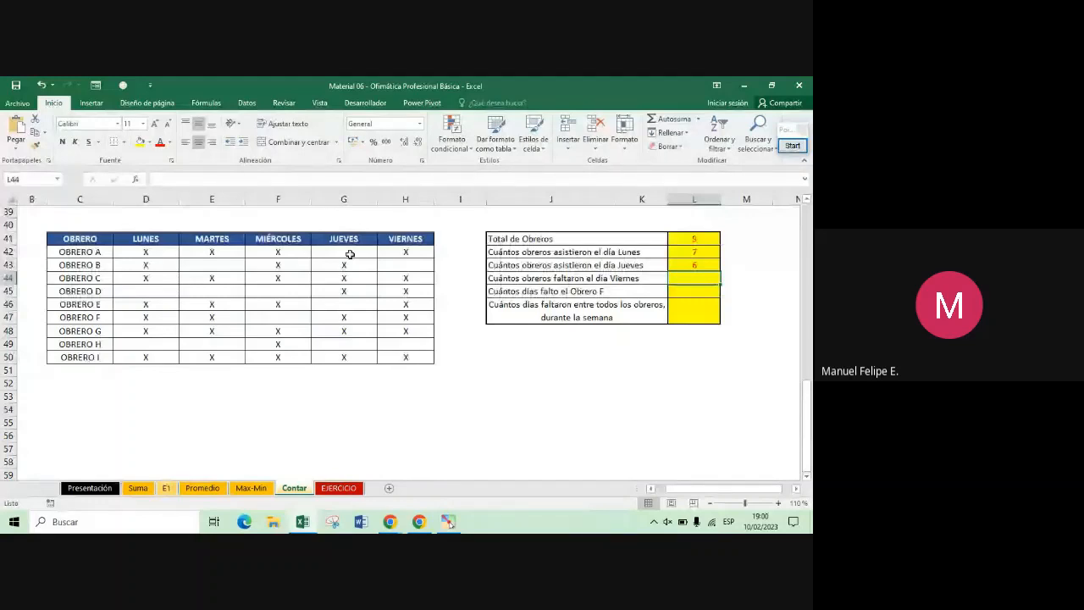
# Calculate Cuántos obreros faltaron el día Viernes in L44 with CONTAR.BLANCO over the VIERNES cells H42:H50
pyautogui.write('=CONTAR.BLANCO(')
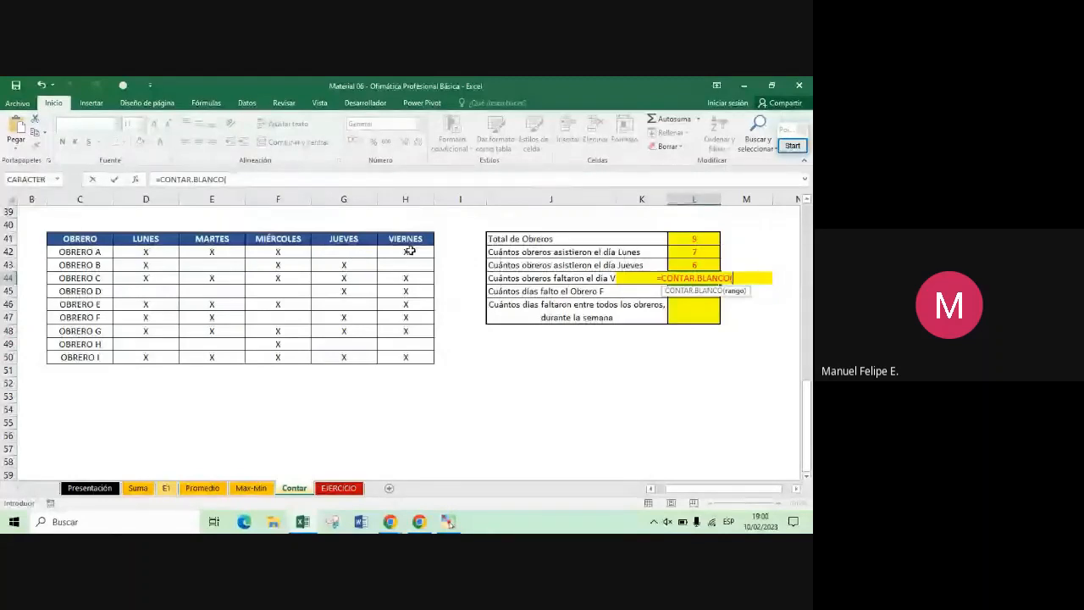
pyautogui.moveTo(409, 250); pyautogui.dragTo(398, 359)
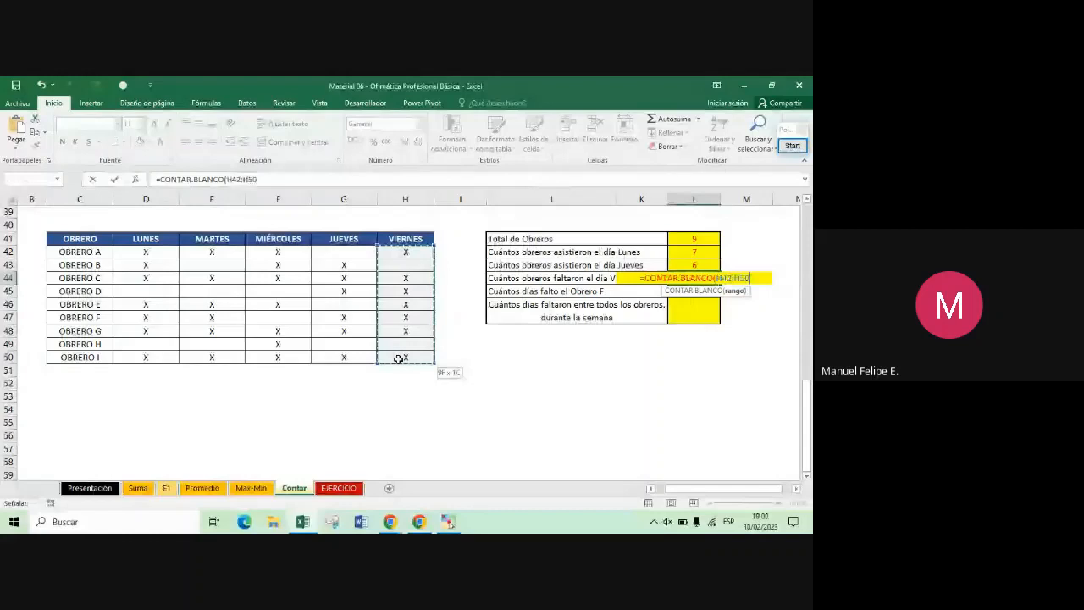
pyautogui.press('Return')
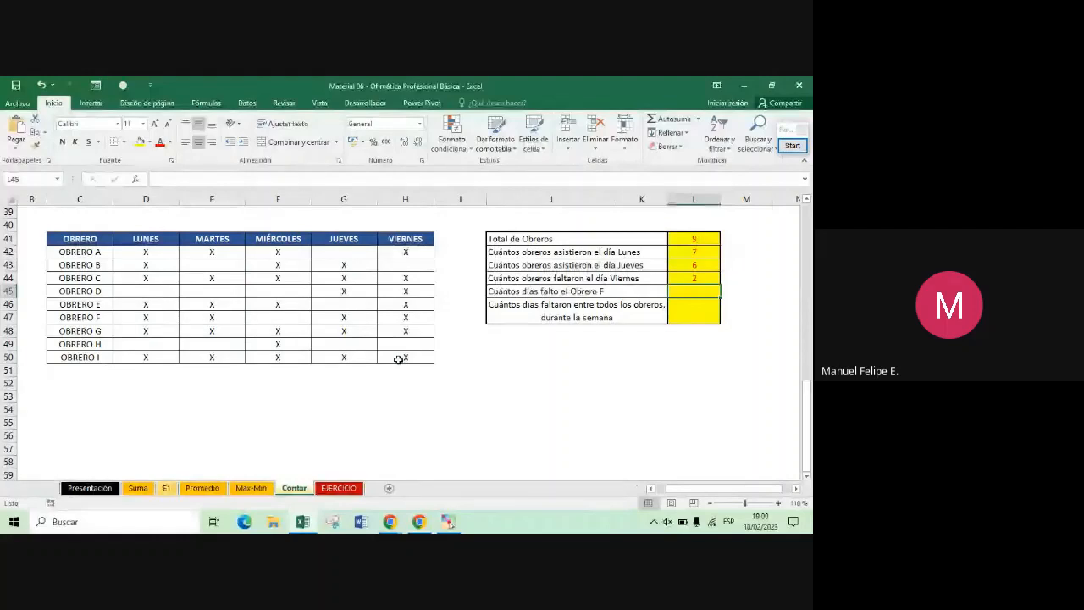
# Review the answers in L41:L44, the attendance marks in D42:H50 and the Total de Obreros question
pyautogui.press('Up')
pyautogui.press('Up')
pyautogui.press('Up')
pyautogui.press('Up')
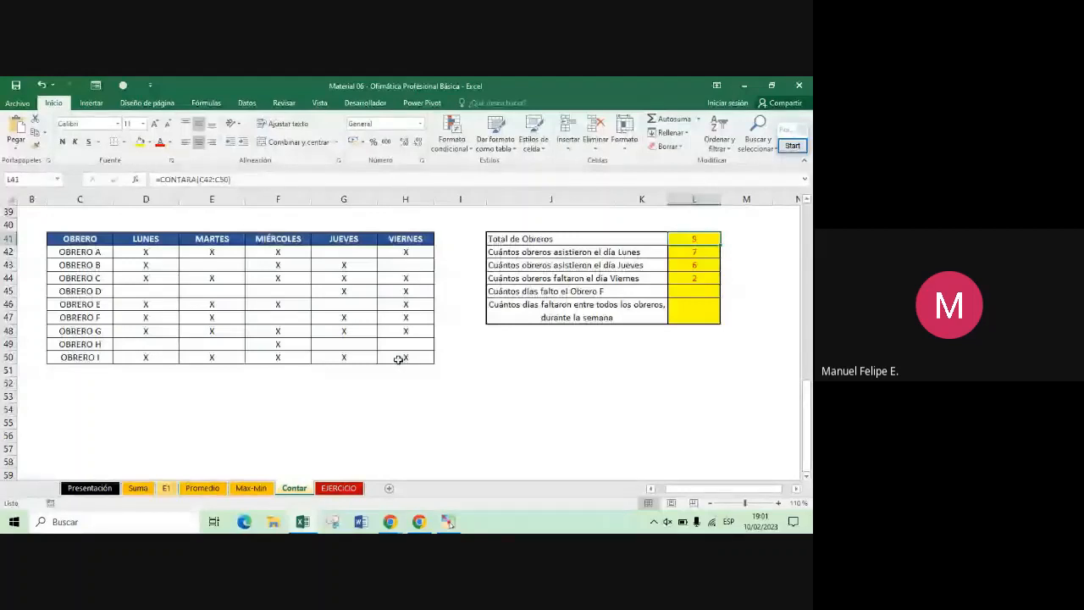
pyautogui.press('Up')
pyautogui.press('Up')
pyautogui.press('Up')
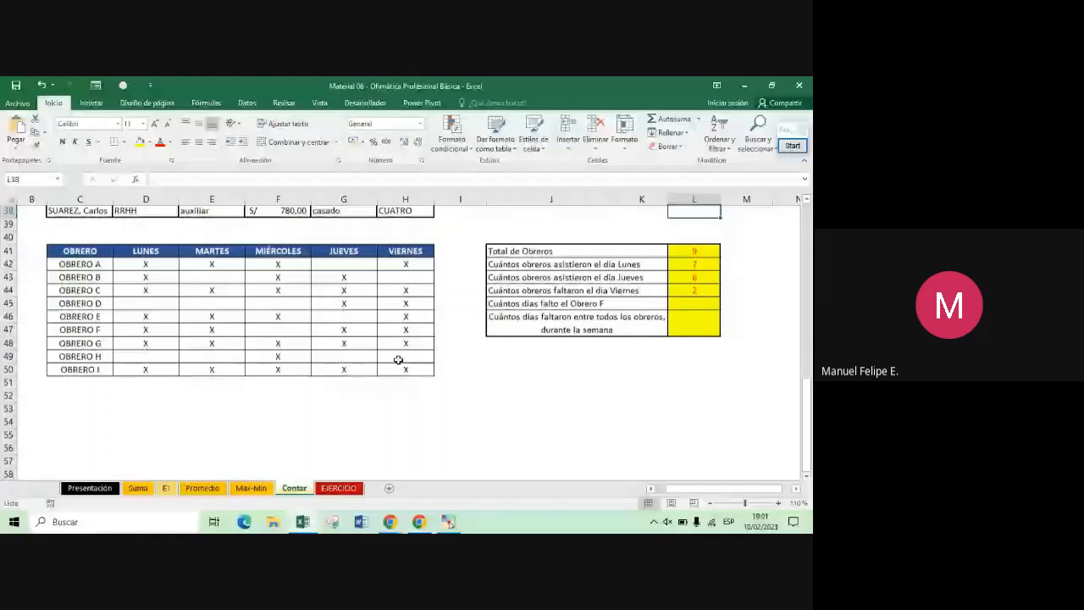
pyautogui.moveTo(145, 263); pyautogui.dragTo(416, 380)
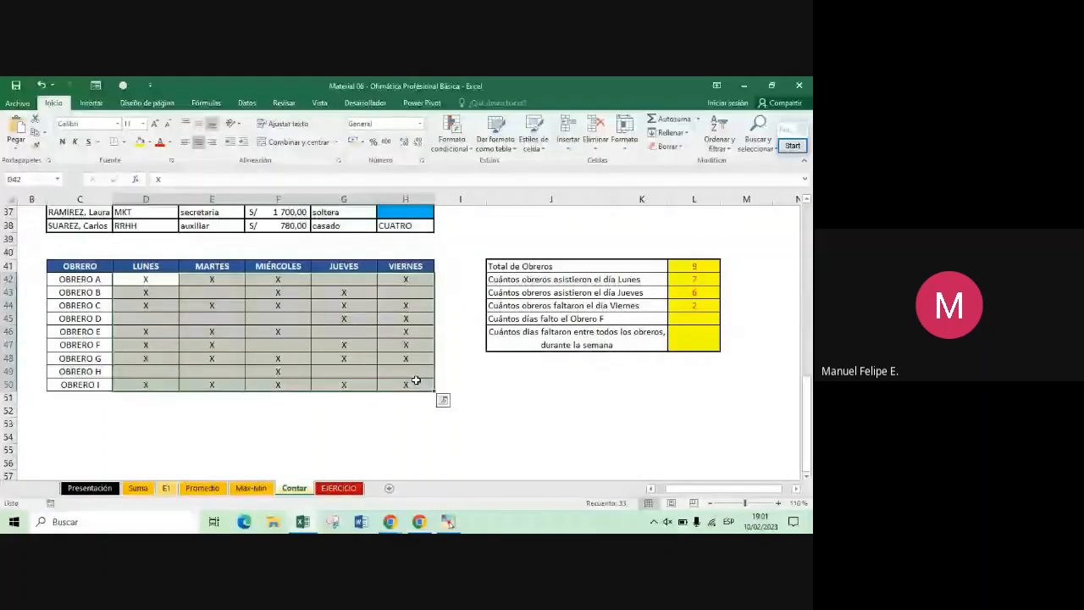
pyautogui.click(543, 269)
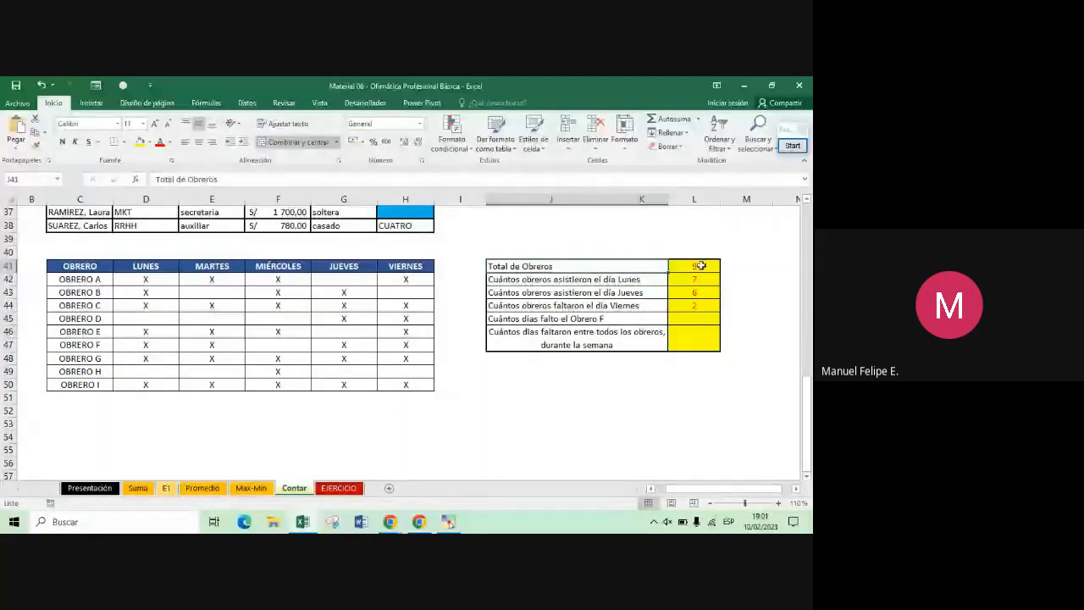
# Go through the OBRERO names from OBRERO A to OBRERO G in the attendance table
pyautogui.click(95, 279)
pyautogui.press('Down')
pyautogui.press('Down')
pyautogui.press('Down')
pyautogui.press('Down')
pyautogui.press('Down')
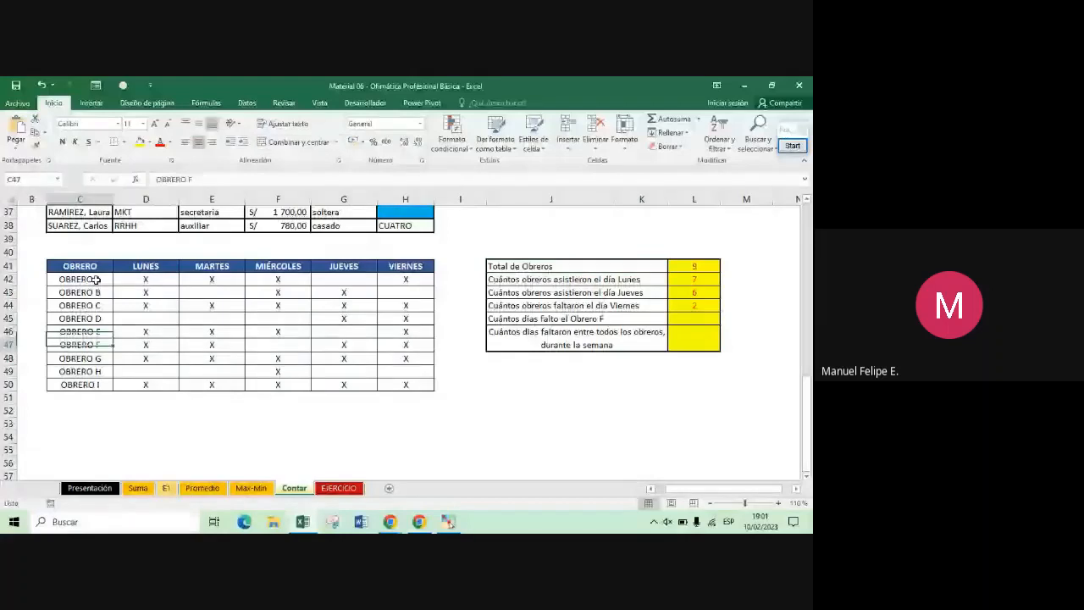
pyautogui.press('Down')
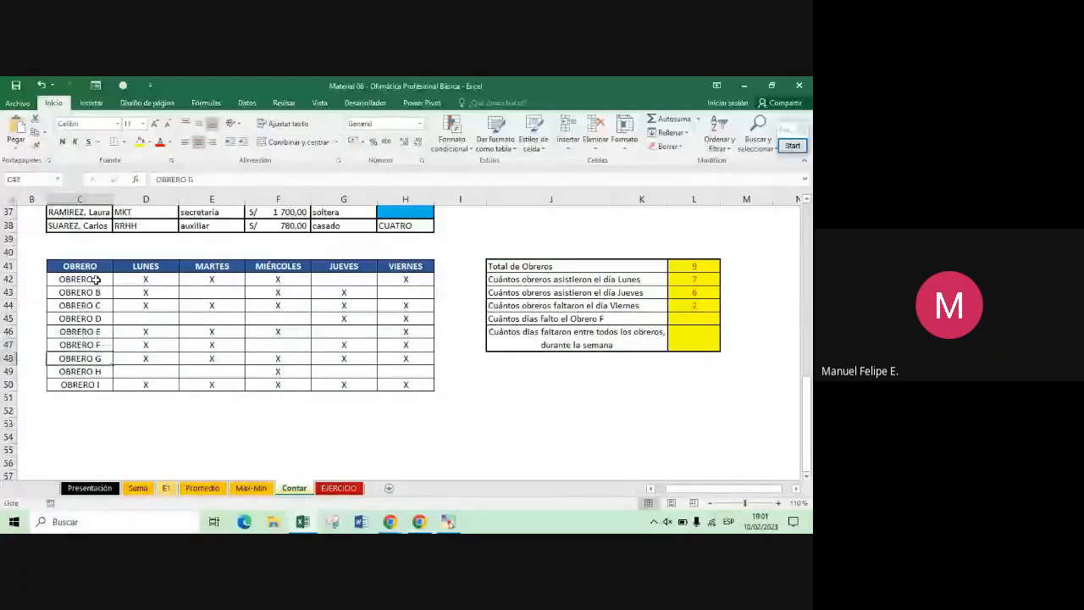
pyautogui.press('Up')
pyautogui.press('Up')
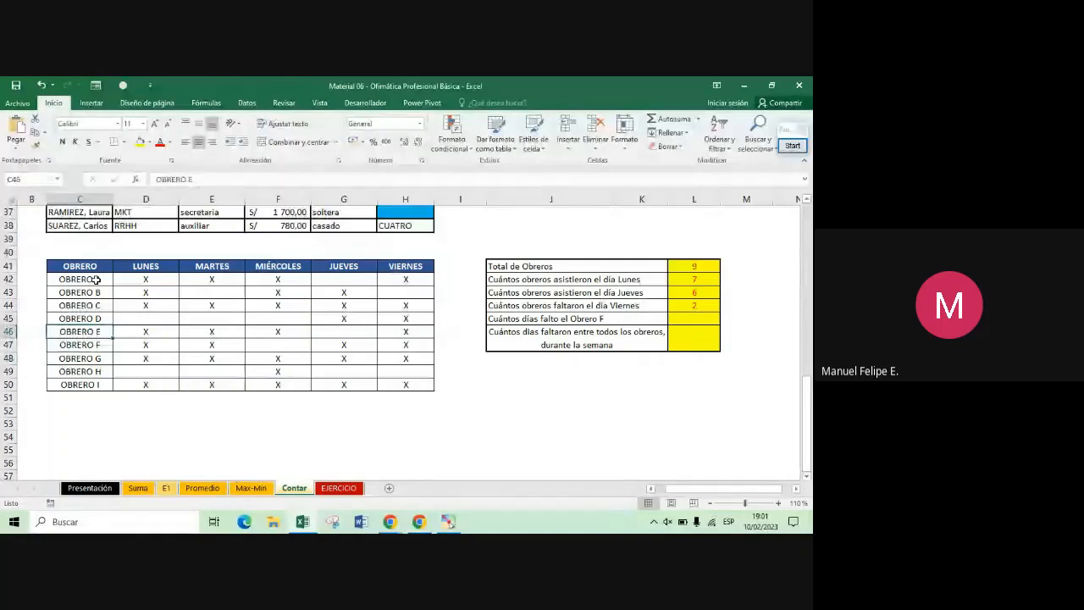
# Calculate Cuántos días falto el Obrero F in L45 with CONTAR.BLANCO over that worker's weekday cells D47:H47
pyautogui.press('Right')
pyautogui.press('Right')
pyautogui.press('Right')
pyautogui.press('Right')
pyautogui.press('Right')
pyautogui.press('Right')
pyautogui.press('Right')
pyautogui.press('Up')
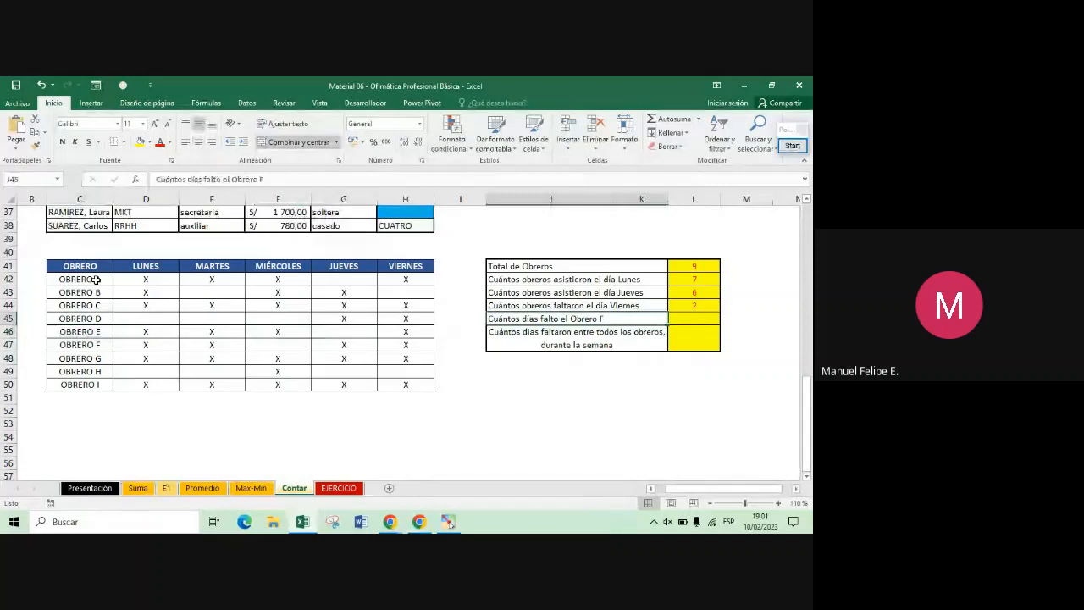
pyautogui.press('Right')
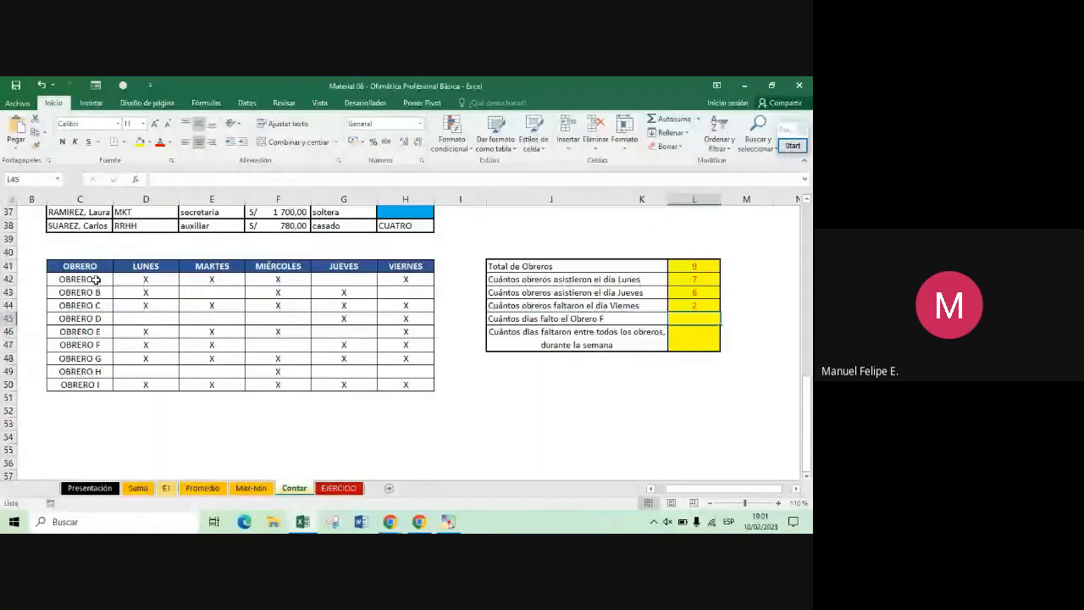
pyautogui.write('=')
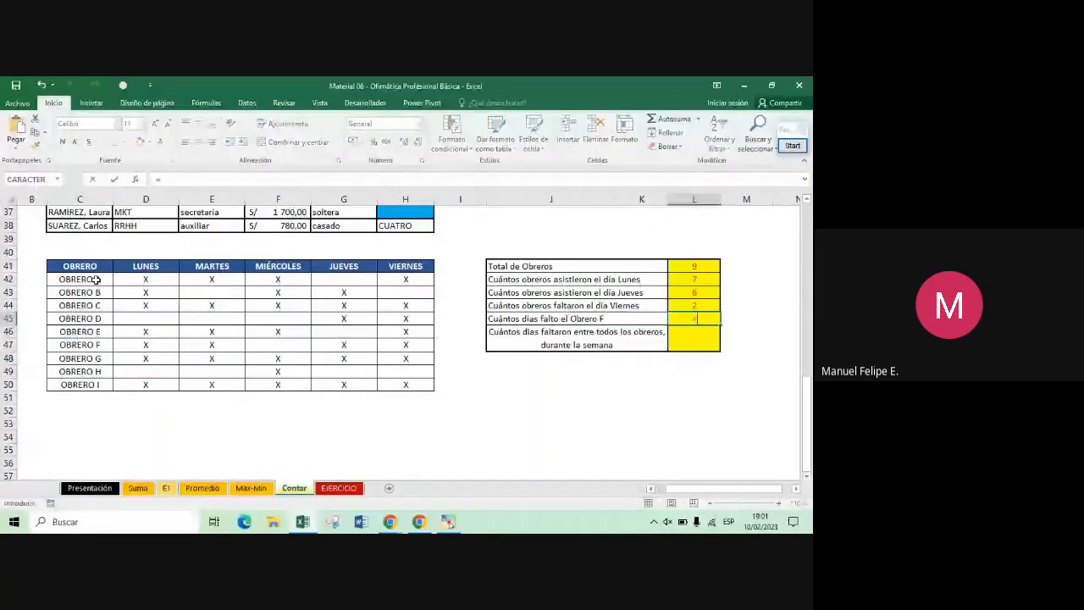
pyautogui.write('CONTAR.BL')
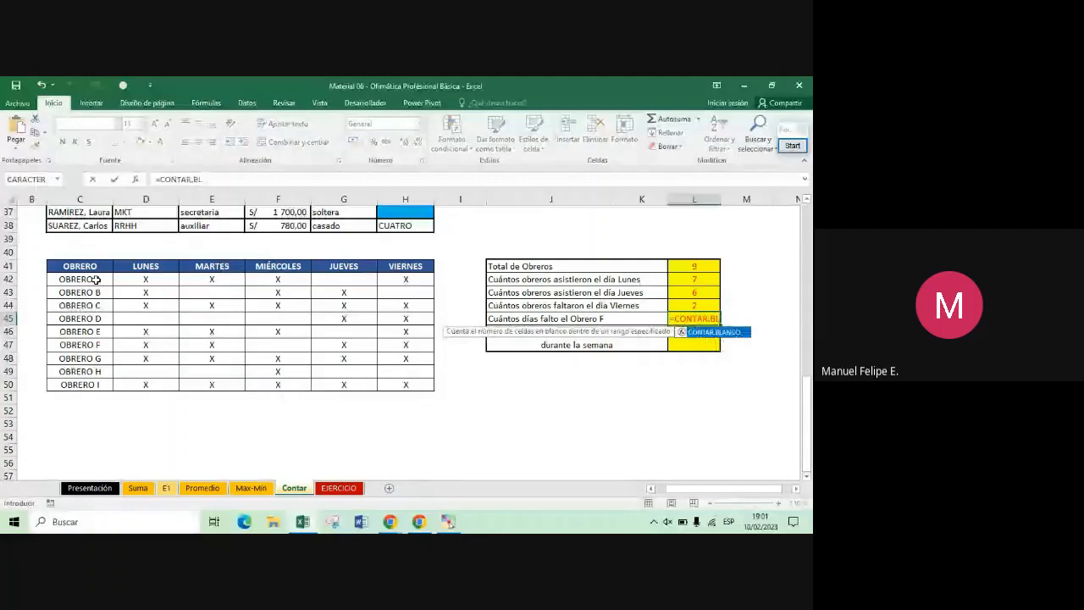
pyautogui.press('Tab')
pyautogui.moveTo(146, 345); pyautogui.dragTo(409, 345)
pyautogui.press('Return')
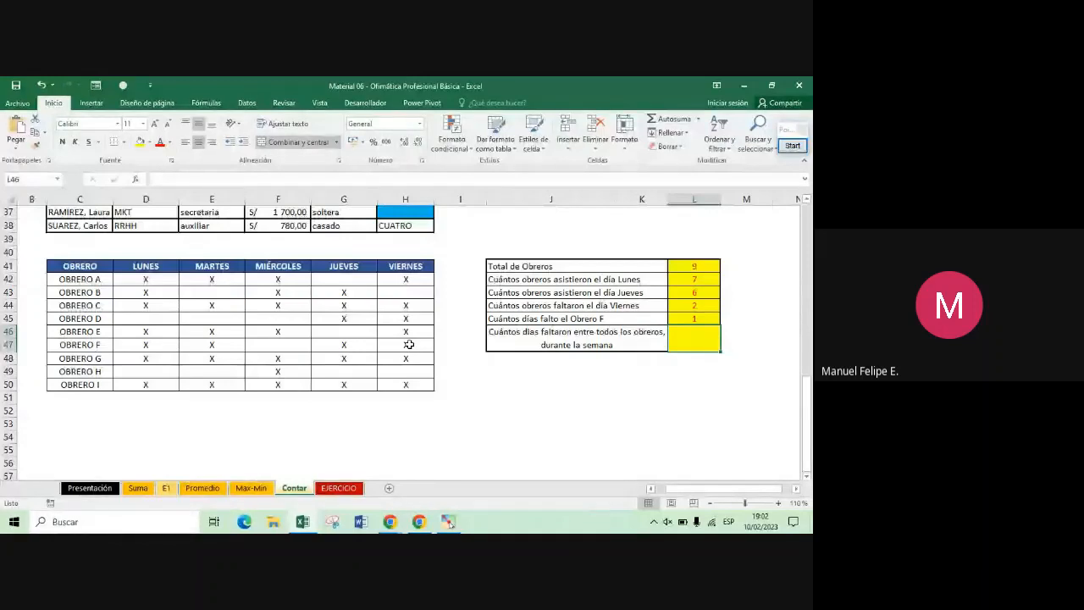
# Calculate the days missed by all the obreros during the week in L46 with CONTAR.BLANCO over D42:H50
pyautogui.write('=')
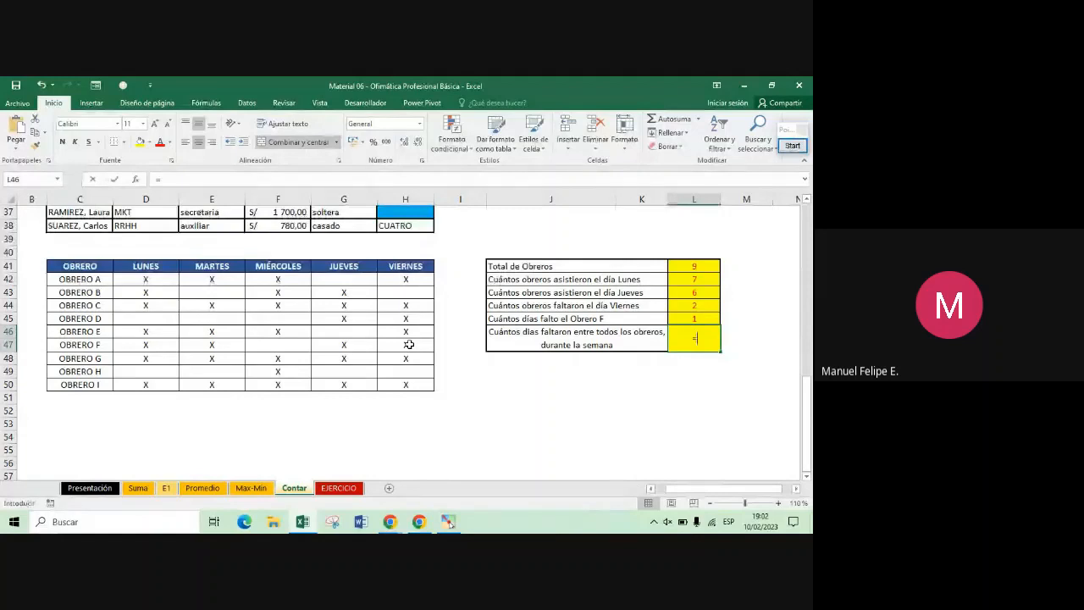
pyautogui.write('CONTAR.BLANCO(')
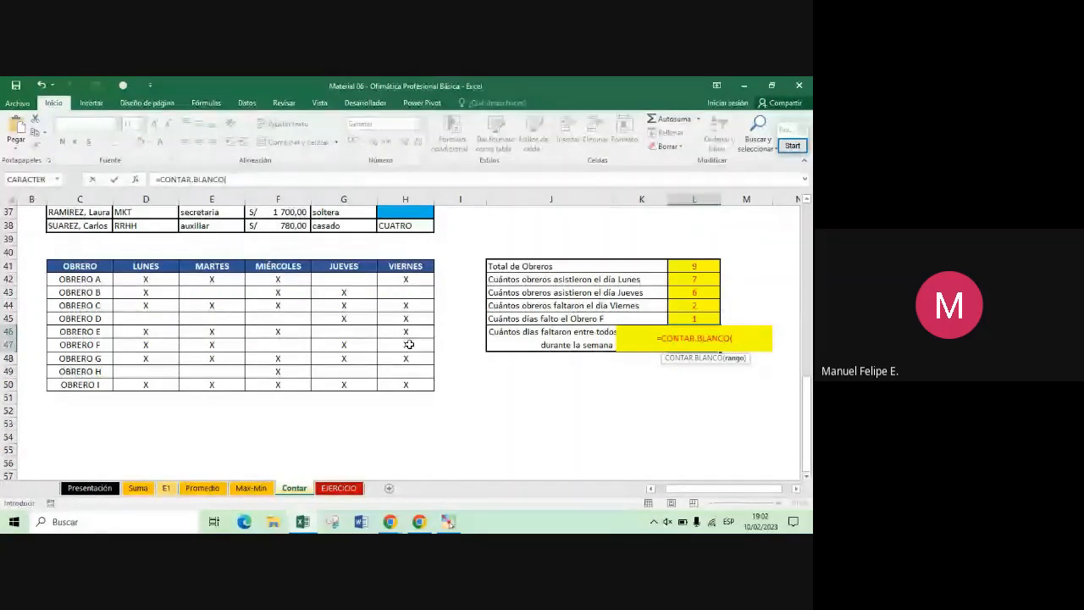
pyautogui.click(161, 279)
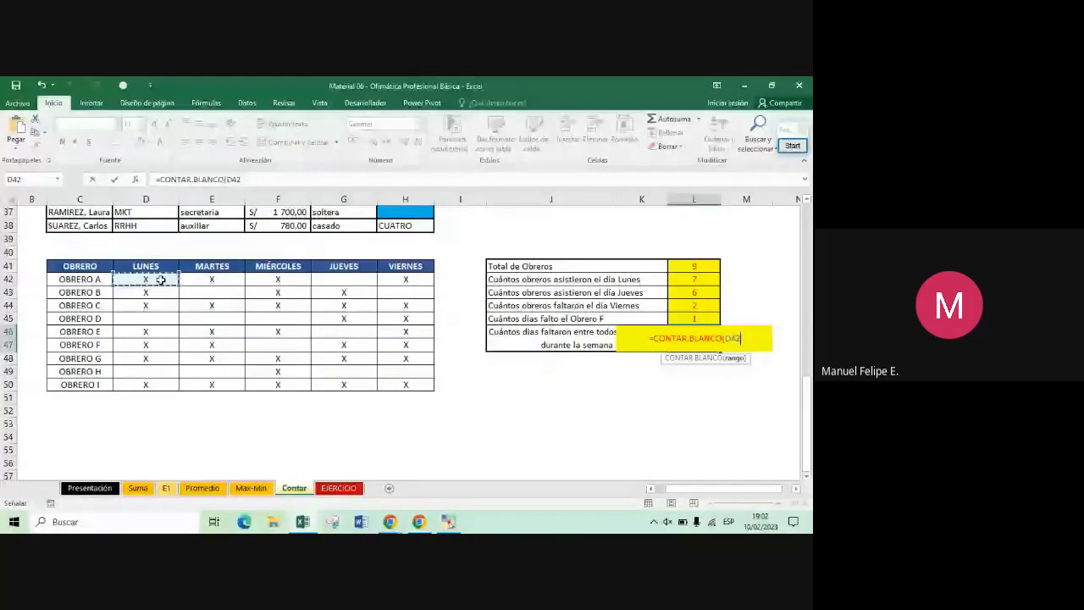
pyautogui.moveTo(161, 279); pyautogui.dragTo(394, 382)
pyautogui.press('Return')
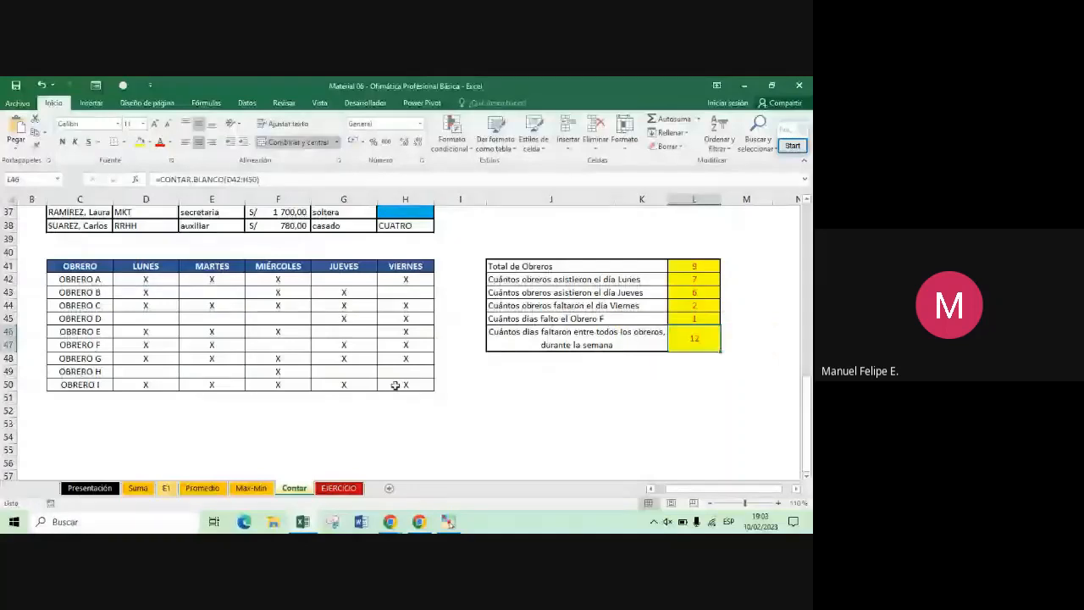
# Examine the attendance table's names and marks, then return to the FUNCIÓN CONTAR explanation at the start of the sheet
pyautogui.moveTo(80, 280); pyautogui.dragTo(408, 381)
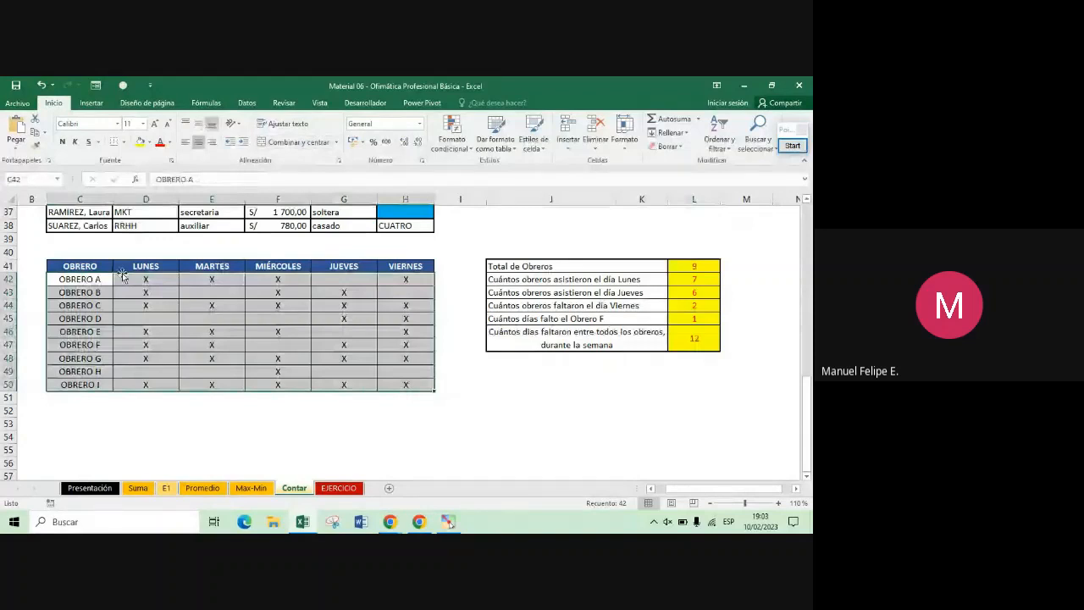
pyautogui.moveTo(123, 275); pyautogui.dragTo(409, 385)
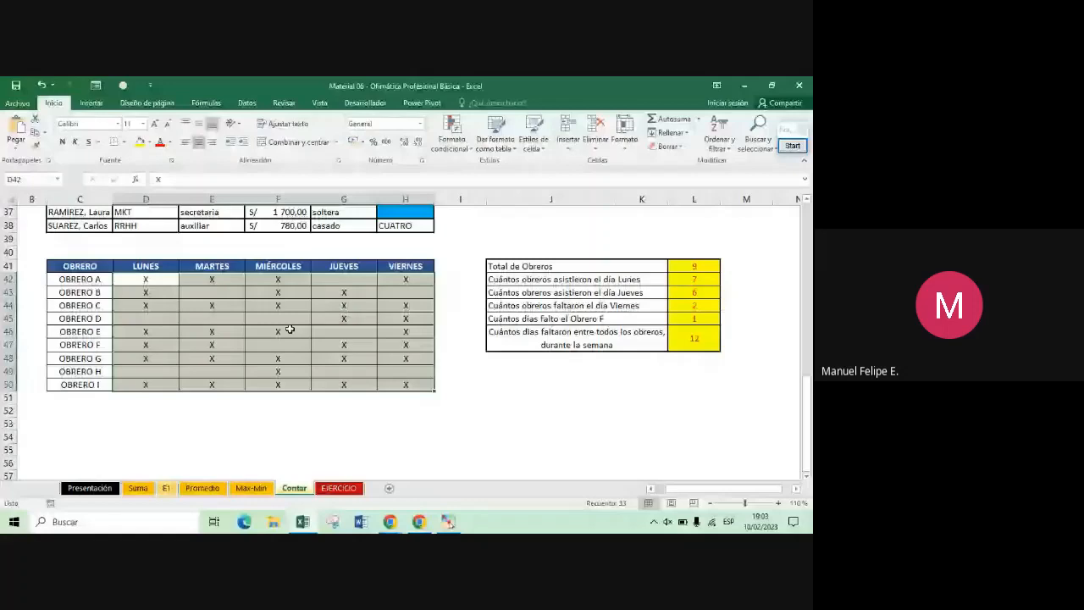
pyautogui.hotkey('ctrl', 'z')
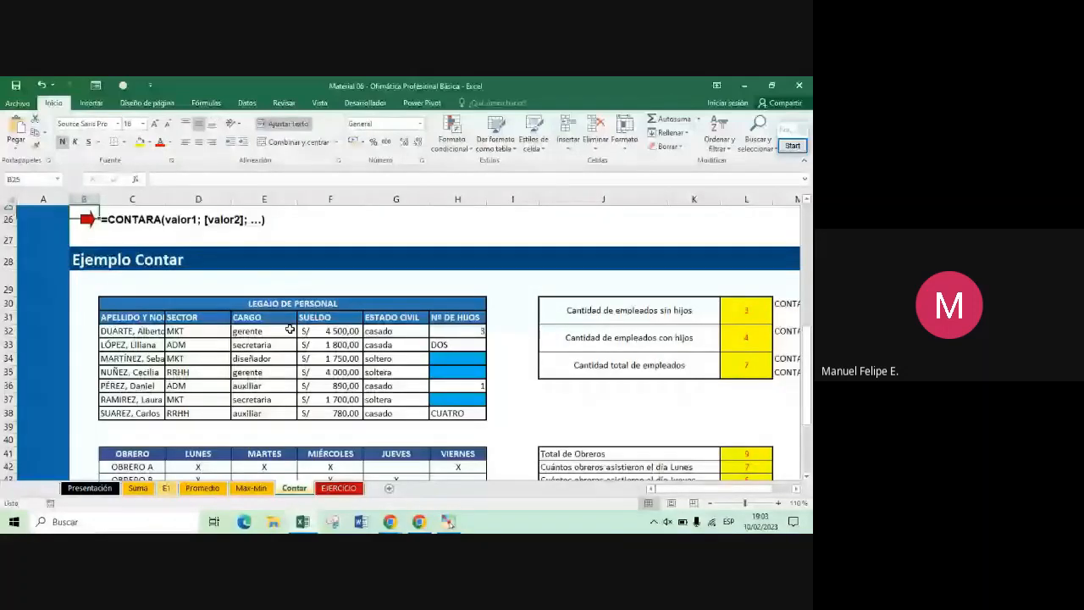
pyautogui.hotkey('ctrl', 'z')
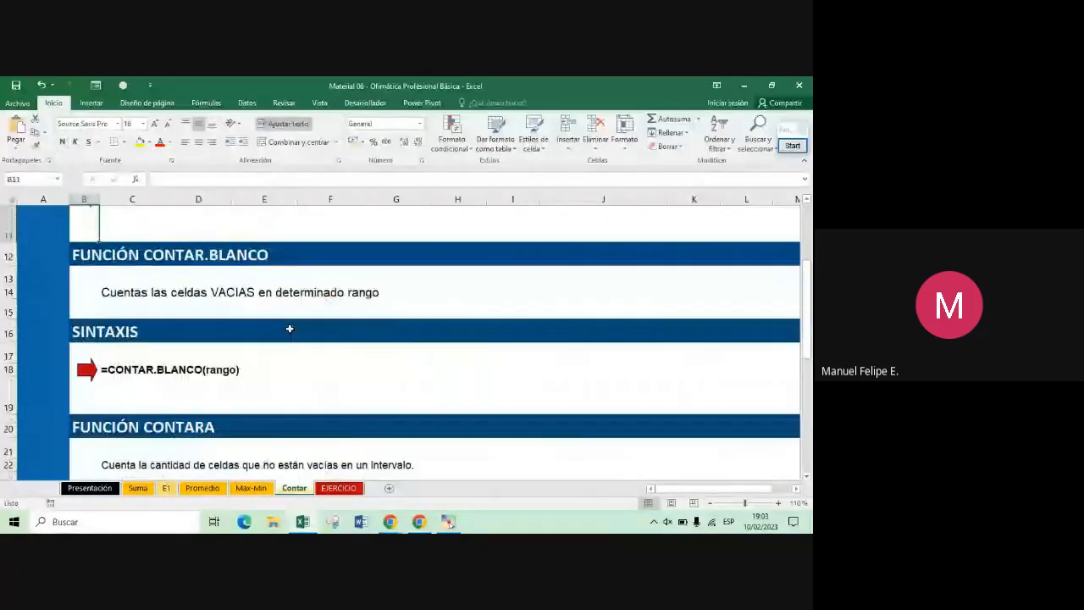
pyautogui.hotkey('ctrl', 'z')
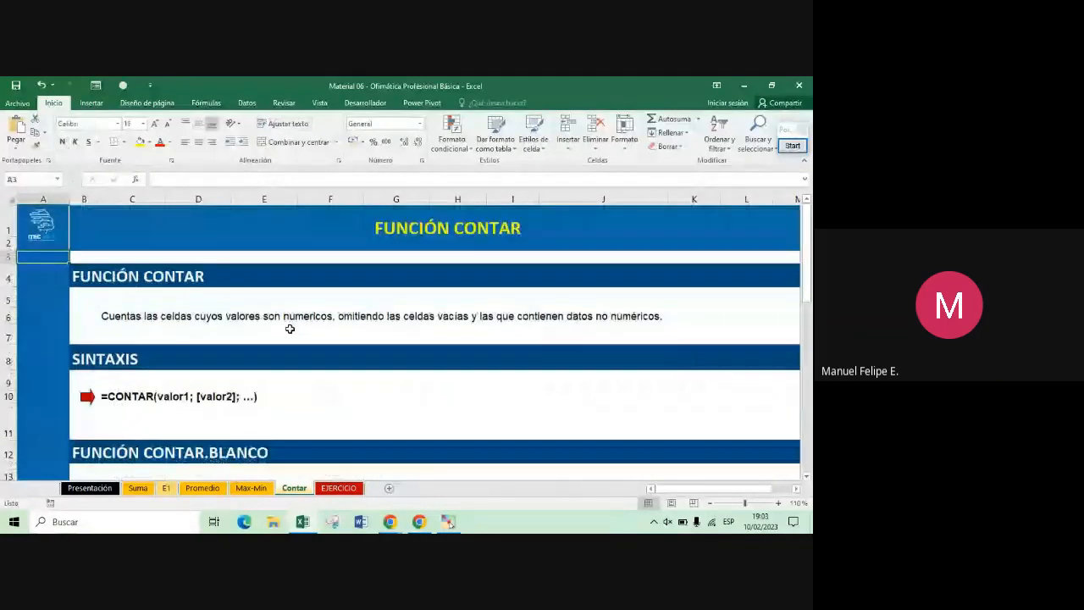
pyautogui.hotkey('ctrl', 'z')
pyautogui.hotkey('ctrl', 'z')
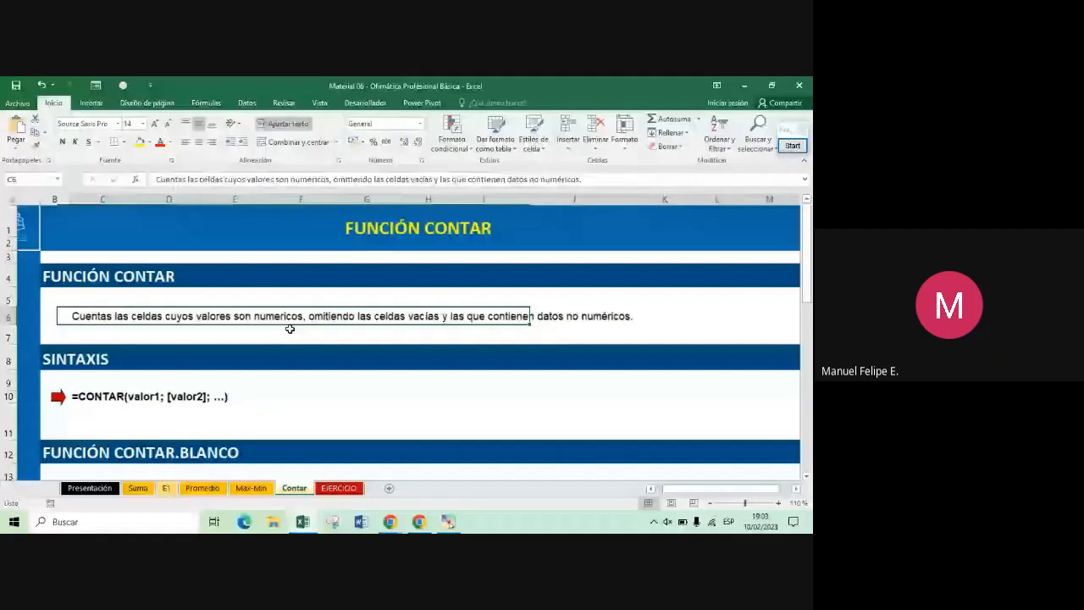
pyautogui.press('Home')
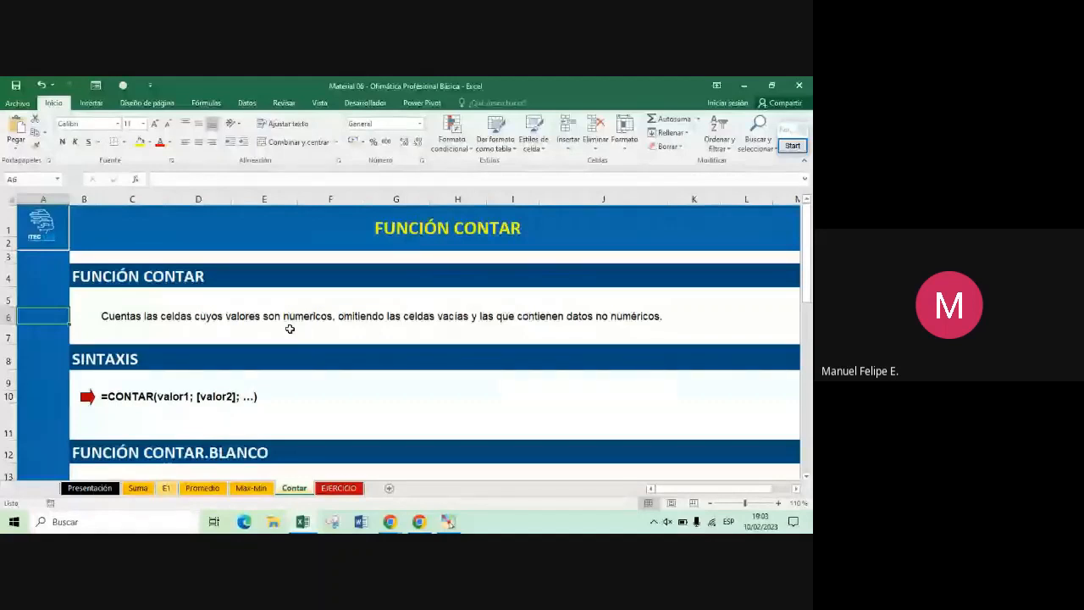
# Review the CONTAR syntax, then the CONTAR.BLANCO description and syntax
pyautogui.press('Down')
pyautogui.press('Down')
pyautogui.press('Down')
pyautogui.press('Down')
pyautogui.press('Down')
pyautogui.press('Down')
pyautogui.press('Down')
pyautogui.press('Down')
pyautogui.press('Down')
pyautogui.press('Down')
pyautogui.press('Down')
pyautogui.press('Down')
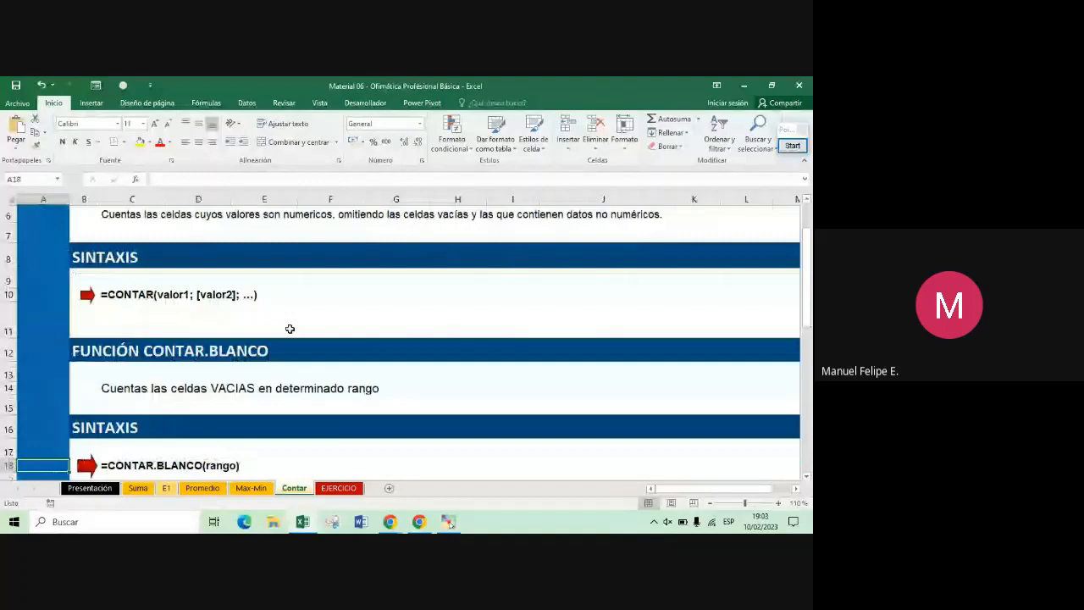
# Review the CONTAR.BLANCO description and syntax, then the CONTARA description and syntax
pyautogui.press('Down')
pyautogui.press('Down')
pyautogui.press('Down')
pyautogui.press('Down')
pyautogui.press('Up')
pyautogui.press('Up')
pyautogui.press('Up')
pyautogui.press('Up')
pyautogui.press('Up')
pyautogui.press('Up')
pyautogui.press('Up')
pyautogui.press('Up')
pyautogui.press('Up')
pyautogui.press('Up')
pyautogui.press('Right')
pyautogui.press('Down')
pyautogui.press('Down')
pyautogui.press('Down')
pyautogui.press('Down')
pyautogui.press('Down')
pyautogui.press('Down')
pyautogui.press('Down')
pyautogui.press('Down')
pyautogui.press('Down')
pyautogui.press('Down')
pyautogui.press('Down')
pyautogui.press('Down')
pyautogui.press('Down')
pyautogui.press('Down')
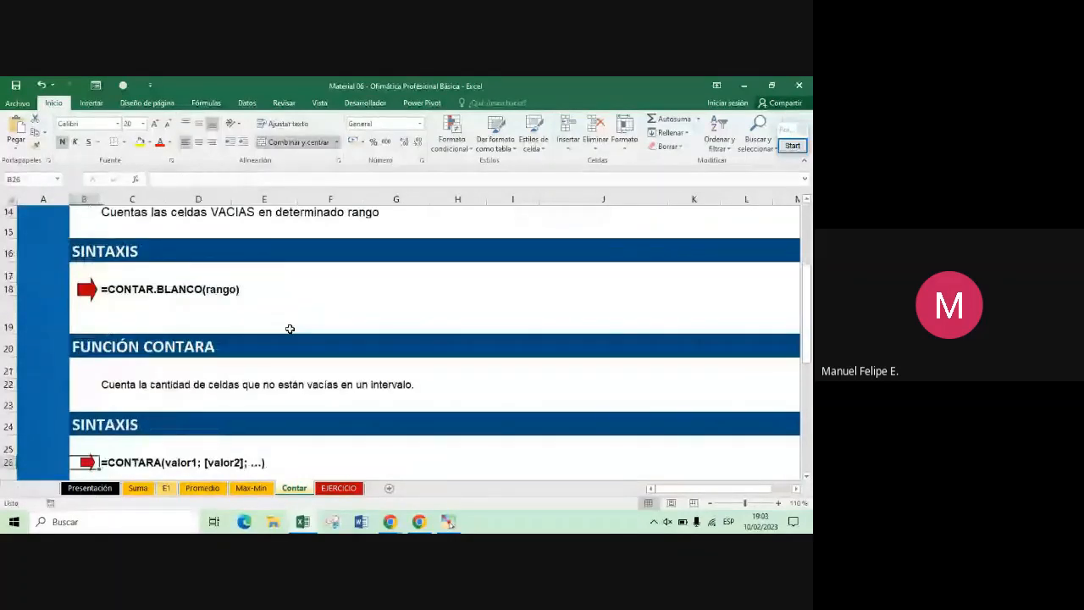
pyautogui.press('Down')
pyautogui.press('Down')
pyautogui.press('Down')
pyautogui.press('Down')
pyautogui.press('Down')
# Compare the CONTARA section with the CONTAR.BLANCO section above it, rereading both descriptions and syntaxes
pyautogui.press('Up')
pyautogui.press('Up')
pyautogui.press('Up')
pyautogui.press('Up')
pyautogui.press('Up')
pyautogui.press('Up')
pyautogui.press('Up')
pyautogui.press('Up')
pyautogui.press('Up')
pyautogui.press('Up')
pyautogui.press('Up')
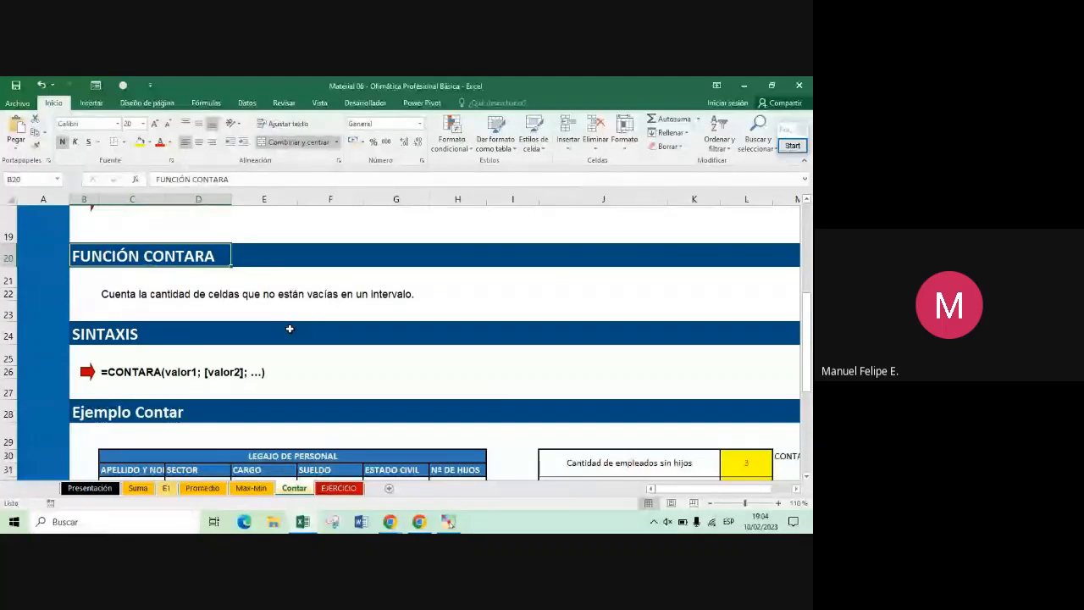
pyautogui.press('Up')
pyautogui.press('Up')
pyautogui.press('Up')
pyautogui.press('Up')
pyautogui.press('Up')
pyautogui.press('Up')
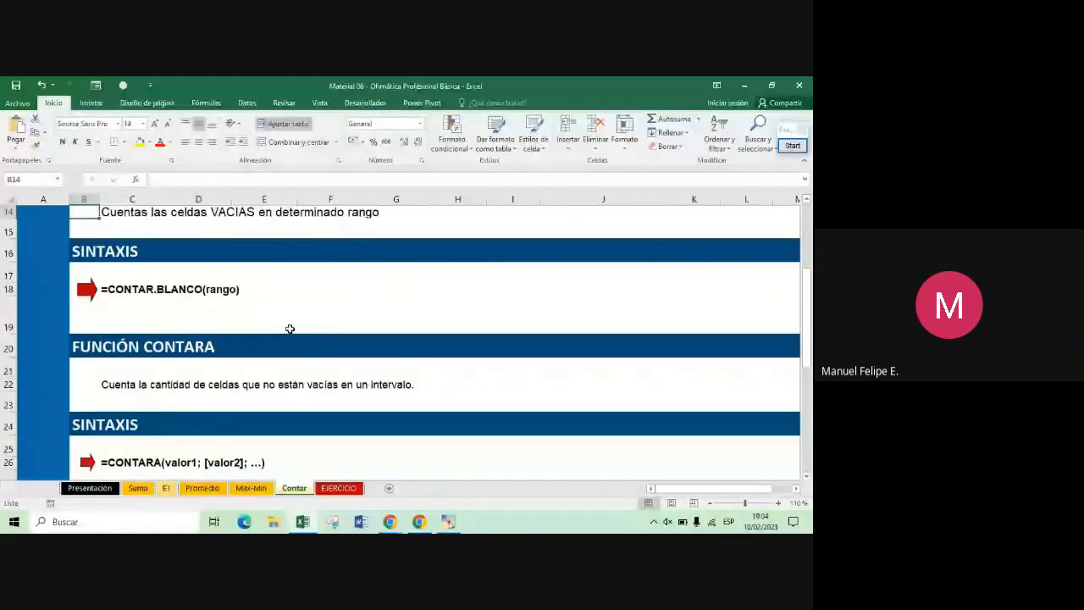
pyautogui.press('Left')
pyautogui.press('Down')
pyautogui.press('Down')
pyautogui.press('Down')
pyautogui.press('Down')
pyautogui.press('Down')
pyautogui.press('Down')
pyautogui.press('Down')
pyautogui.press('Down')
pyautogui.press('Down')
pyautogui.press('Down')
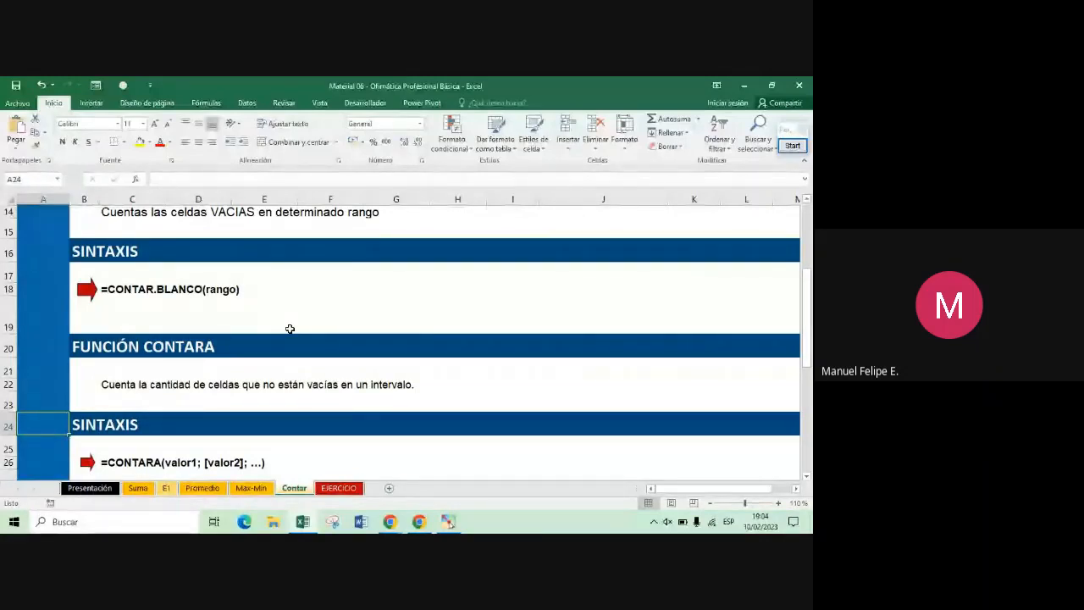
# Examine the employee and OBRERO attendance tables together with the answers beside them
pyautogui.press('Down')
pyautogui.press('Down')
pyautogui.press('Down')
pyautogui.press('Down')
pyautogui.press('Down')
pyautogui.press('Down')
pyautogui.press('Down')
pyautogui.press('Down')
pyautogui.press('Down')
pyautogui.press('Down')
pyautogui.press('Down')
pyautogui.press('Down')
pyautogui.press('Down')
pyautogui.press('Down')
pyautogui.press('Down')
pyautogui.press('Down')
pyautogui.press('Down')
pyautogui.press('Down')
pyautogui.press('Down')
pyautogui.press('Down')
pyautogui.press('Down')
pyautogui.press('Right')
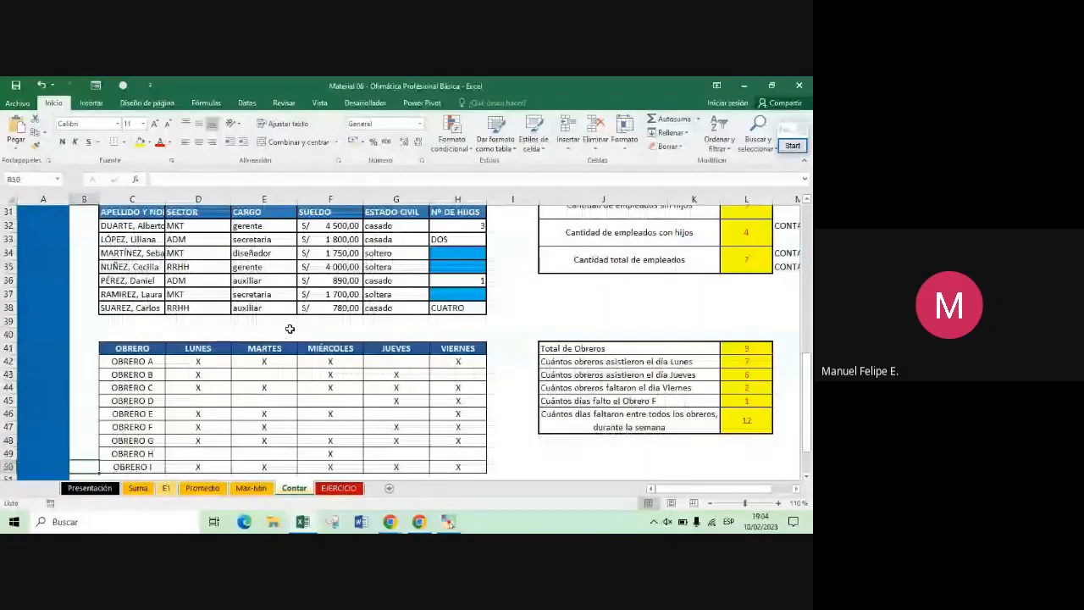
pyautogui.press('Down')
pyautogui.press('Down')
pyautogui.press('Right')
pyautogui.press('Right')
pyautogui.press('Right')
pyautogui.press('Right')
pyautogui.press('Right')
pyautogui.press('Right')
pyautogui.press('Right')
pyautogui.press('Right')
pyautogui.press('Right')
pyautogui.press('Right')
pyautogui.press('Right')
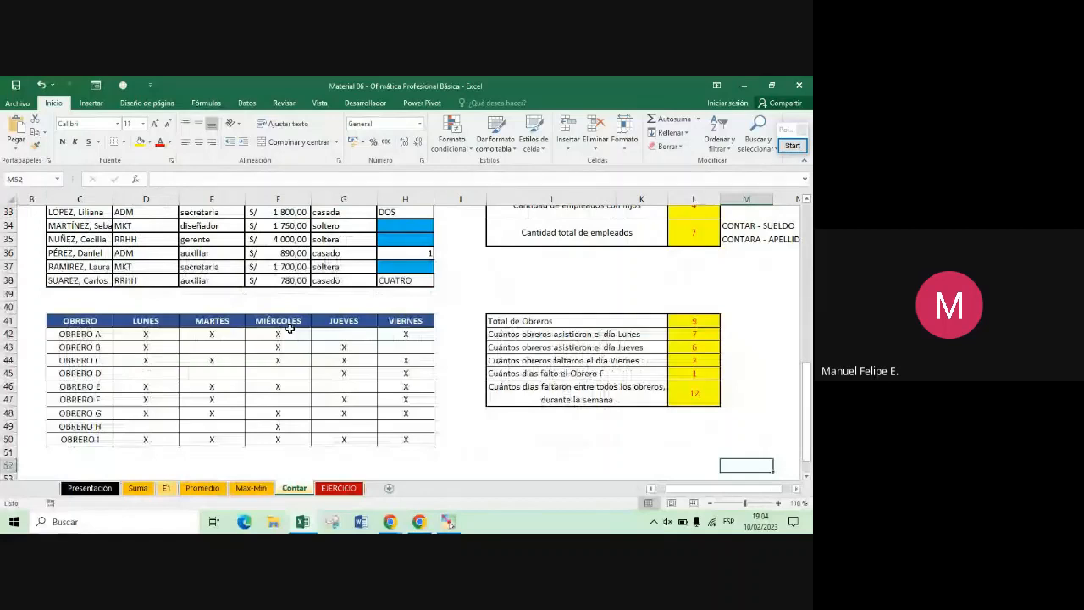
# Inspect the CONTAR.BLANCO formula in L46 and the attendance range it references
pyautogui.press('Left')
pyautogui.press('Up')
pyautogui.press('Up')
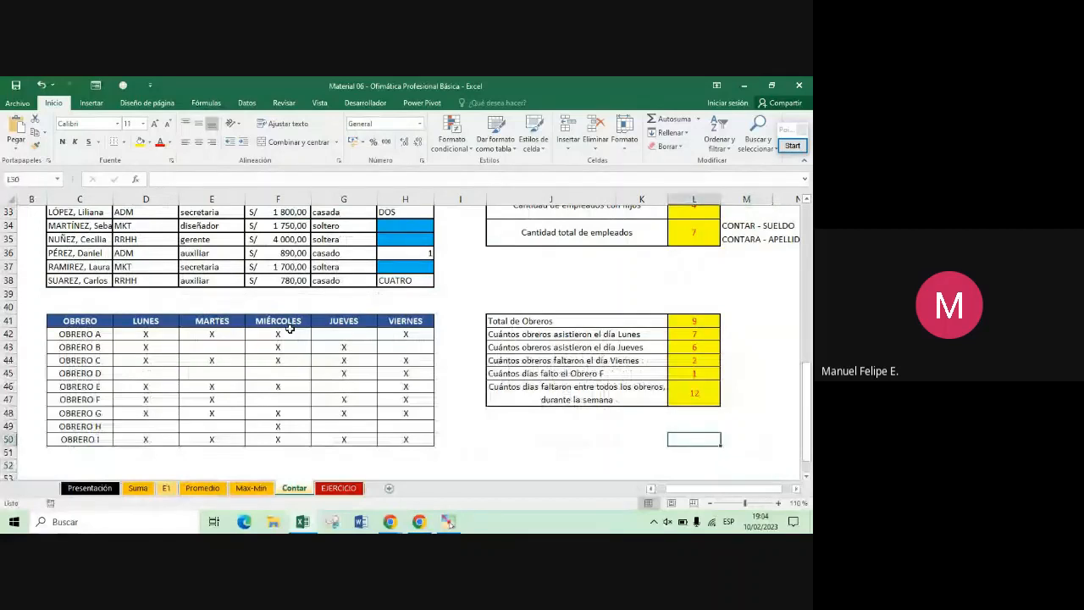
pyautogui.press('Up')
pyautogui.press('Up')
pyautogui.press('Up')
pyautogui.click(277, 178)
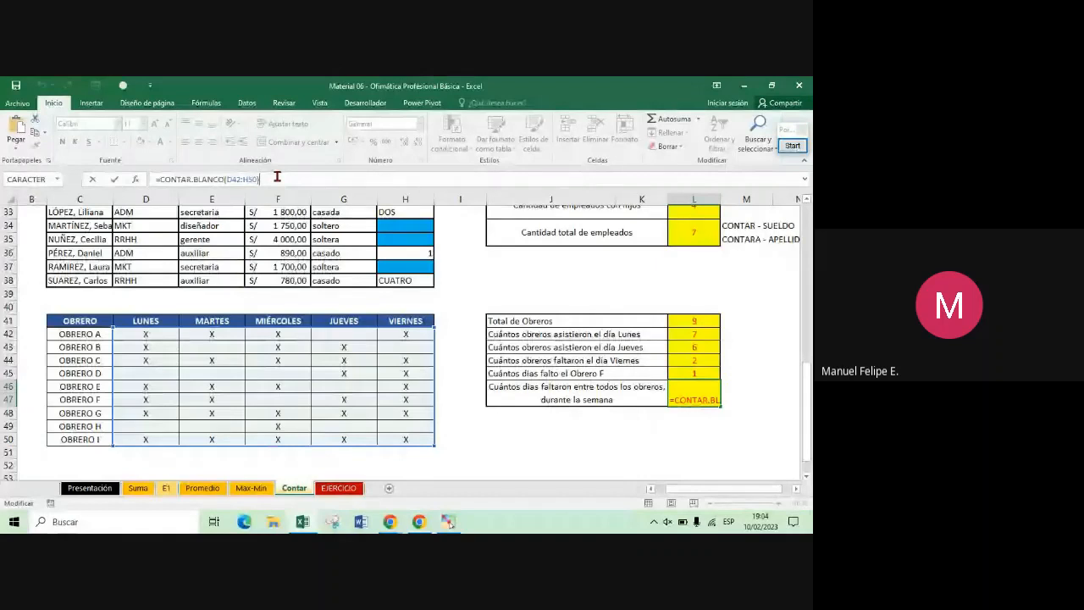
pyautogui.press('Return')
pyautogui.press('Up')
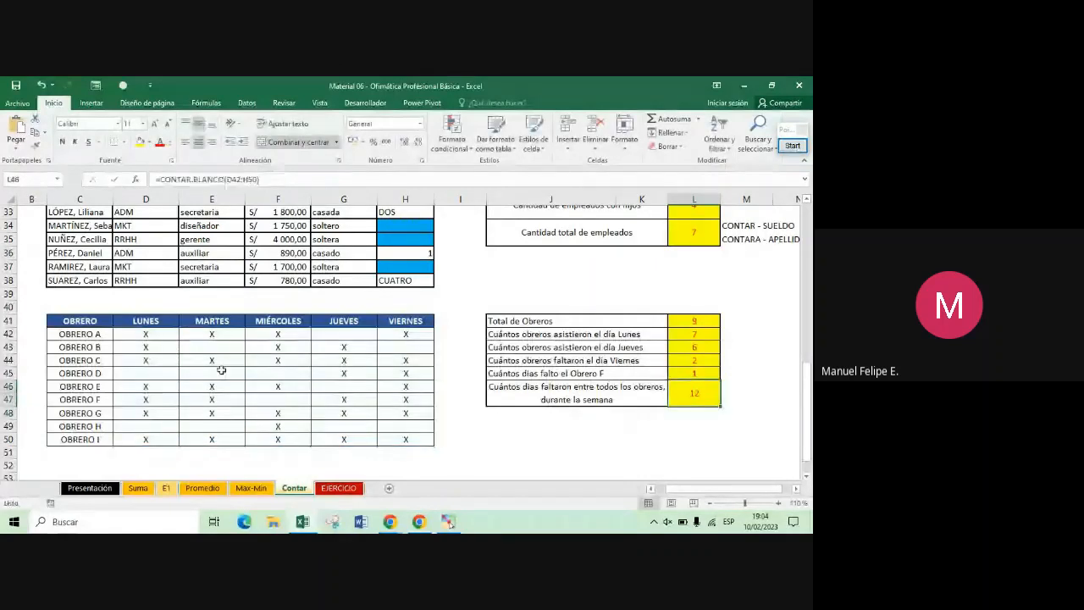
# Check the absences by selecting every blank cell in the attendance table together, from OBRERO A's JUEVES to OBRERO H's VIERNES, then release the selection
pyautogui.keyDown('ctrl'); pyautogui.click(328, 331); pyautogui.keyUp('ctrl')
pyautogui.keyDown('ctrl'); pyautogui.click(398, 347); pyautogui.keyUp('ctrl')
pyautogui.keyDown('ctrl'); pyautogui.click(177, 373); pyautogui.keyUp('ctrl')
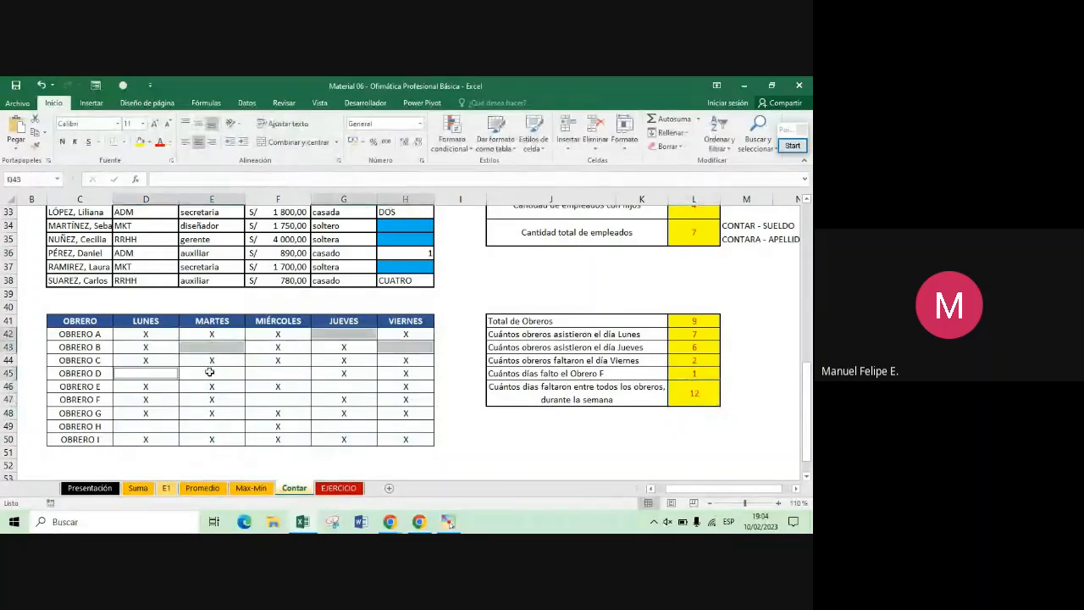
pyautogui.keyDown('ctrl'); pyautogui.click(209, 371); pyautogui.keyUp('ctrl')
pyautogui.keyDown('ctrl'); pyautogui.click(274, 370); pyautogui.keyUp('ctrl')
pyautogui.keyDown('ctrl'); pyautogui.click(343, 386); pyautogui.keyUp('ctrl')
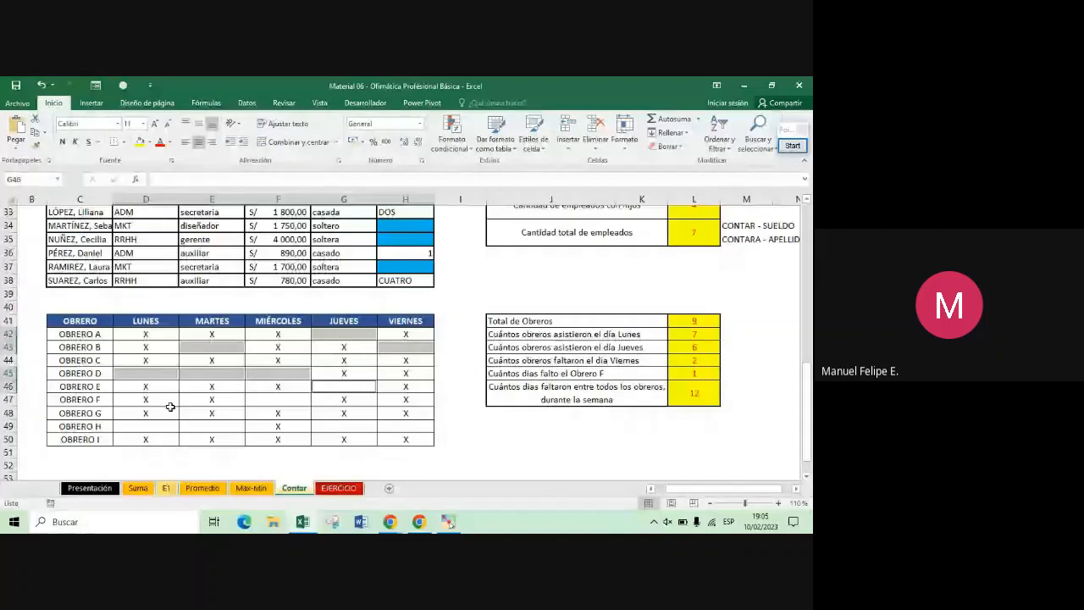
pyautogui.keyDown('ctrl'); pyautogui.click(278, 398); pyautogui.keyUp('ctrl')
pyautogui.keyDown('ctrl'); pyautogui.click(164, 425); pyautogui.keyUp('ctrl')
pyautogui.keyDown('ctrl'); pyautogui.click(212, 425); pyautogui.keyUp('ctrl')
pyautogui.keyDown('ctrl'); pyautogui.click(343, 426); pyautogui.keyUp('ctrl')
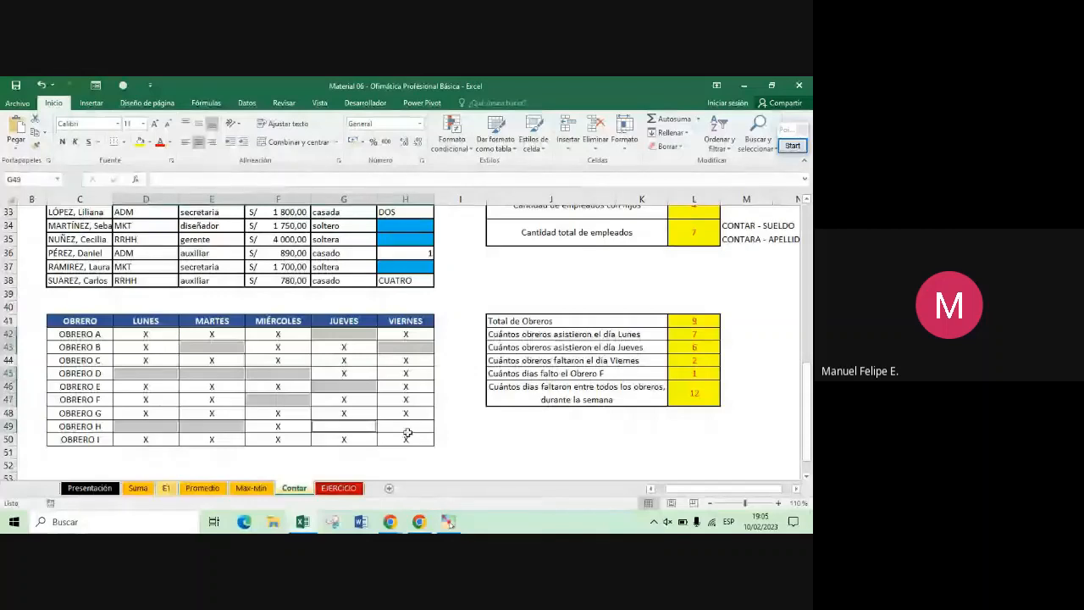
pyautogui.keyDown('ctrl'); pyautogui.click(407, 429); pyautogui.keyUp('ctrl')
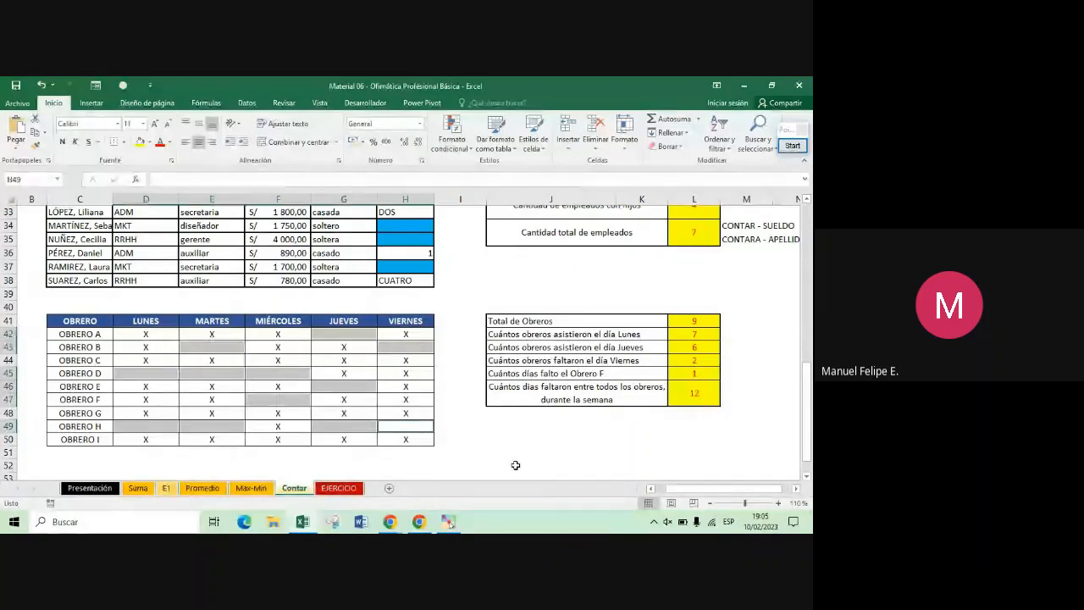
pyautogui.press('Up')
pyautogui.press('Up')
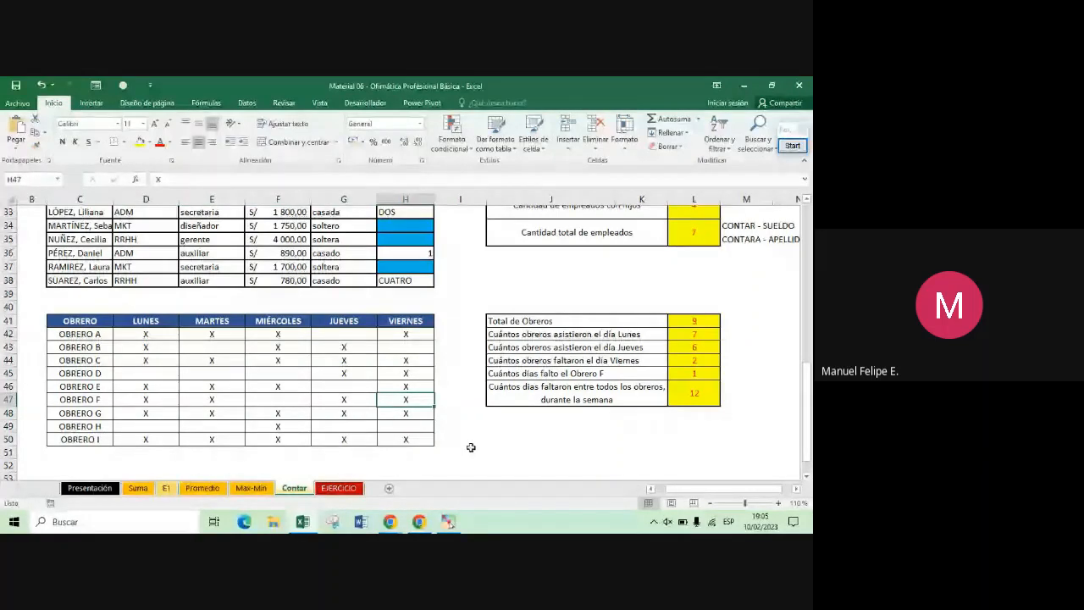
pyautogui.press('Up')
pyautogui.press('Up')
pyautogui.press('Up')
pyautogui.press('Up')
pyautogui.press('Up')
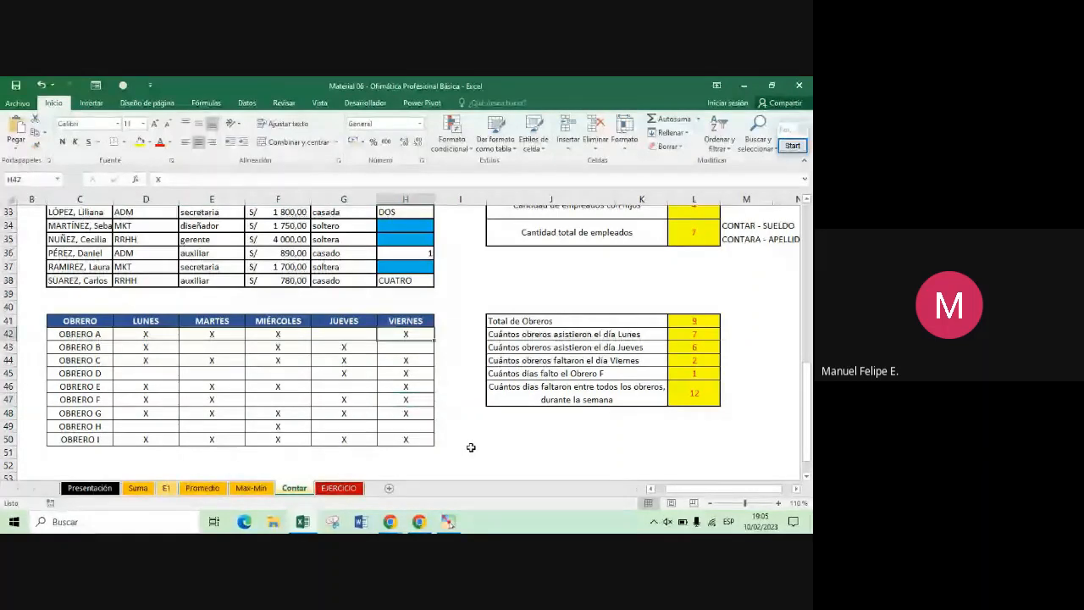
pyautogui.press('Right')
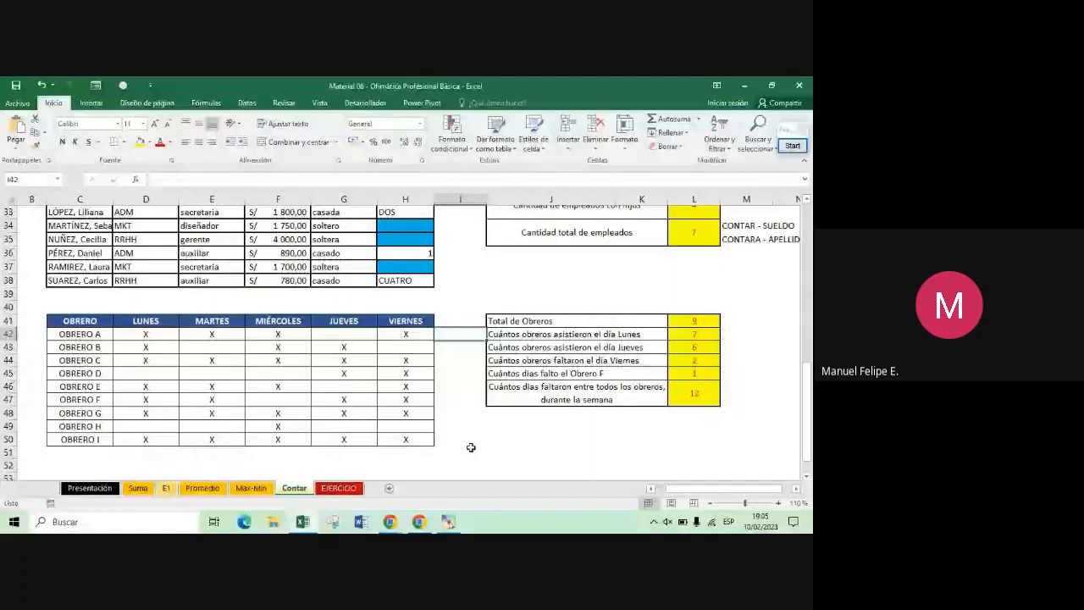
# Open the weekly absences formula in L46 for review, then clear the cell
pyautogui.doubleClick(694, 392)
pyautogui.moveTo(747, 392); pyautogui.dragTo(641, 393)
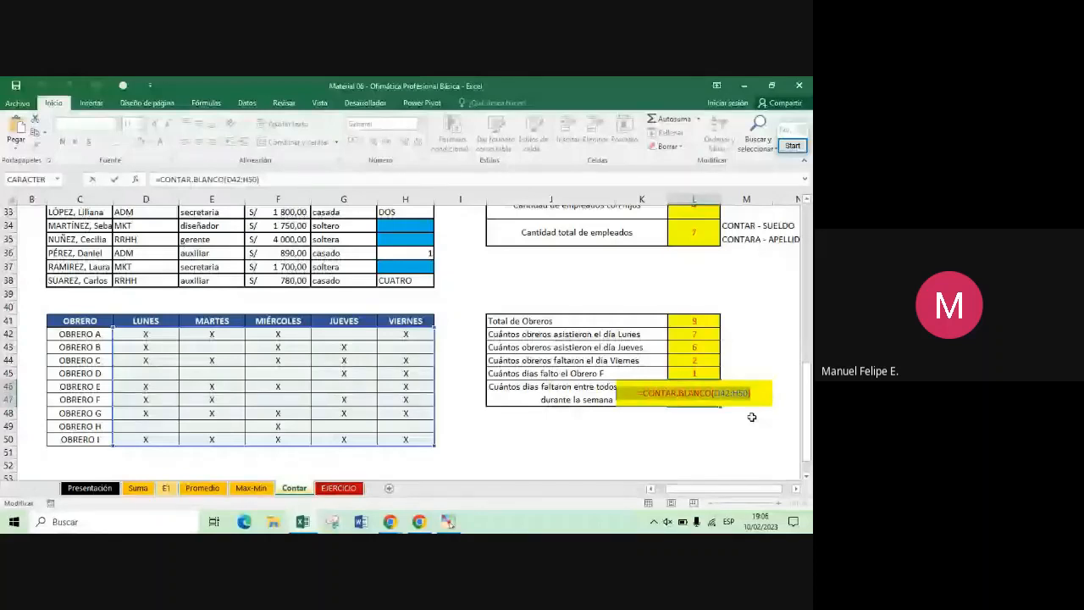
pyautogui.press('Escape')
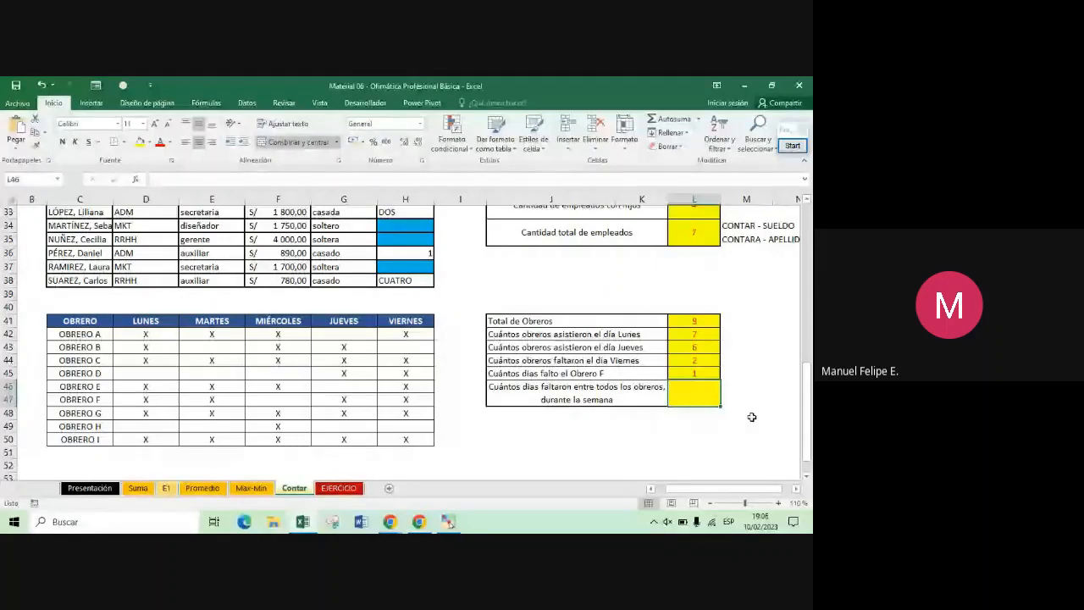
# Calculate the days missed by all the obreros in L46 again with CONTAR.BLANCO over the attendance marks D42:H50
pyautogui.moveTo(405, 320); pyautogui.dragTo(91, 444)
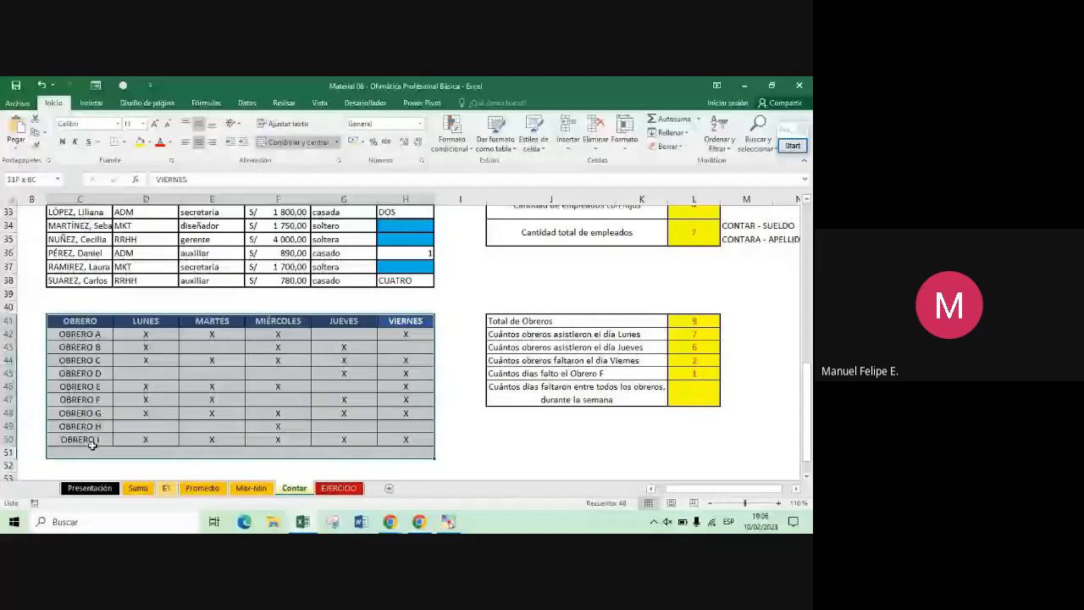
pyautogui.click(705, 396)
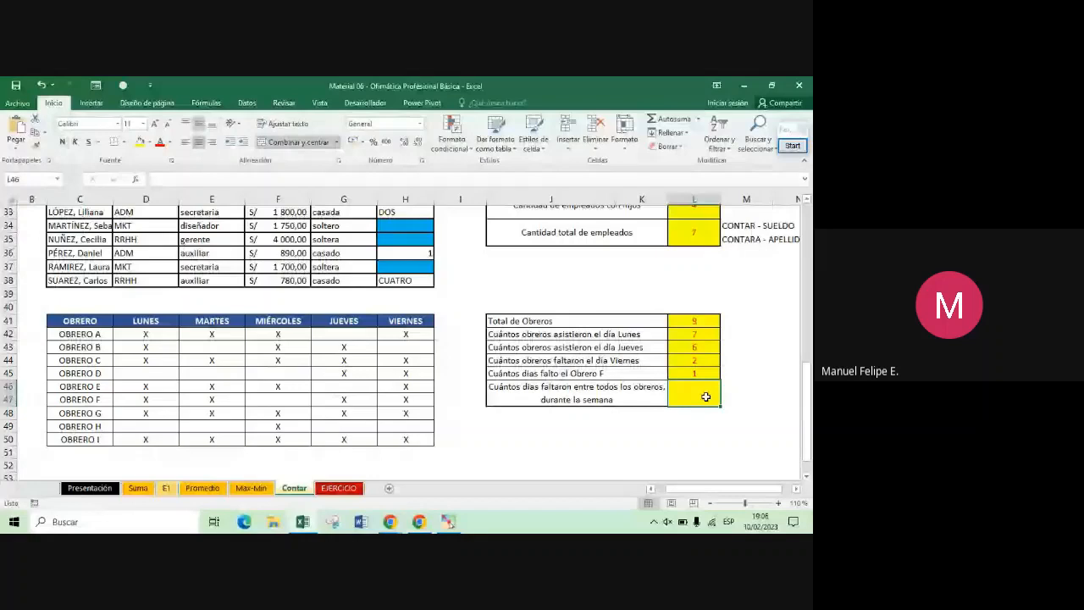
pyautogui.doubleClick(705, 397)
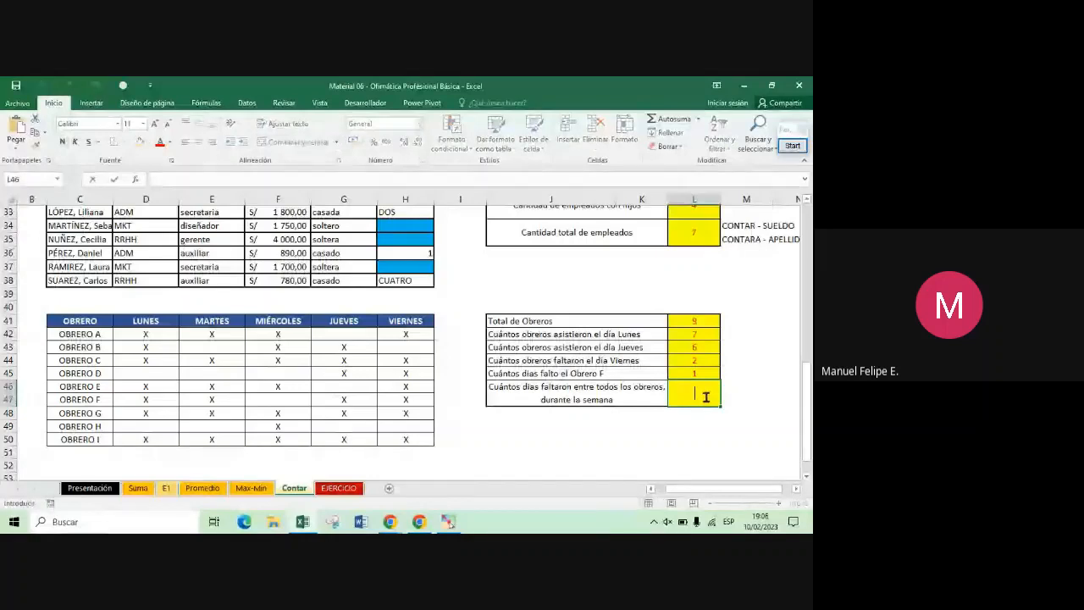
pyautogui.write('=')
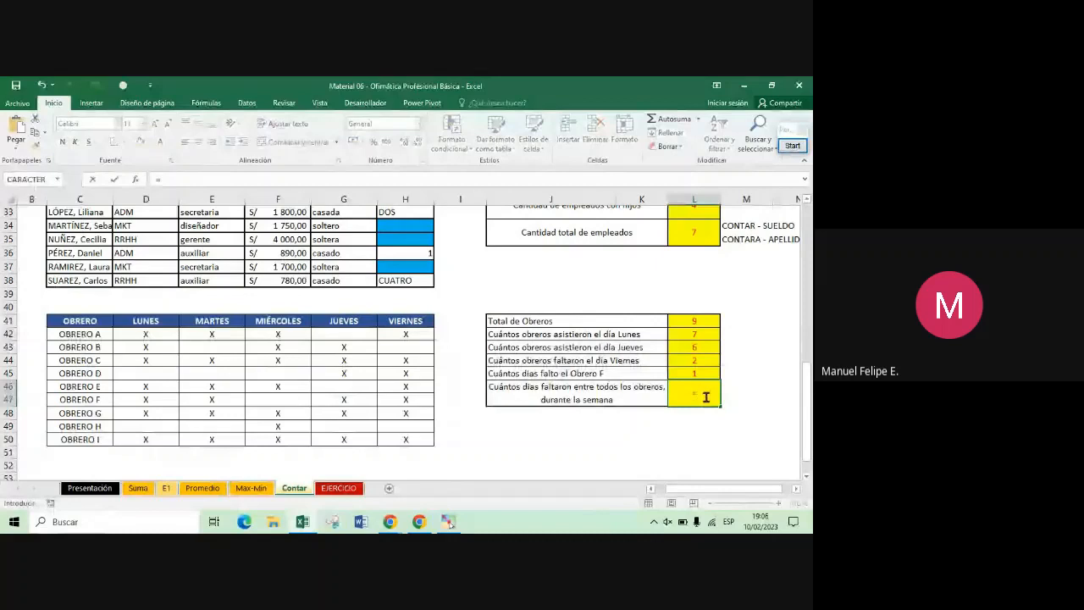
pyautogui.write('CONTAR.BLANCO')
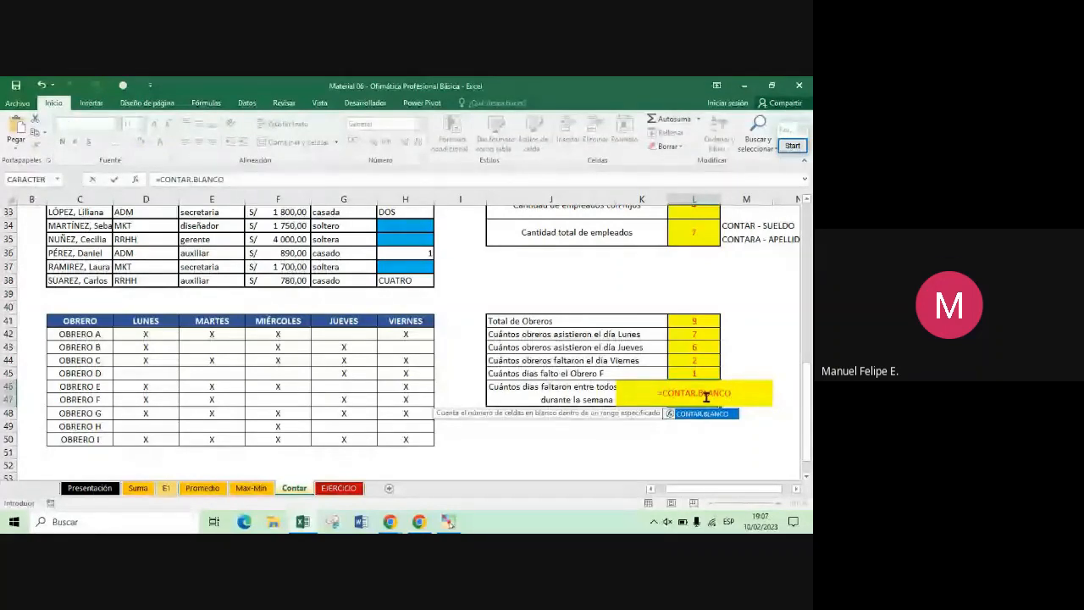
pyautogui.write('(')
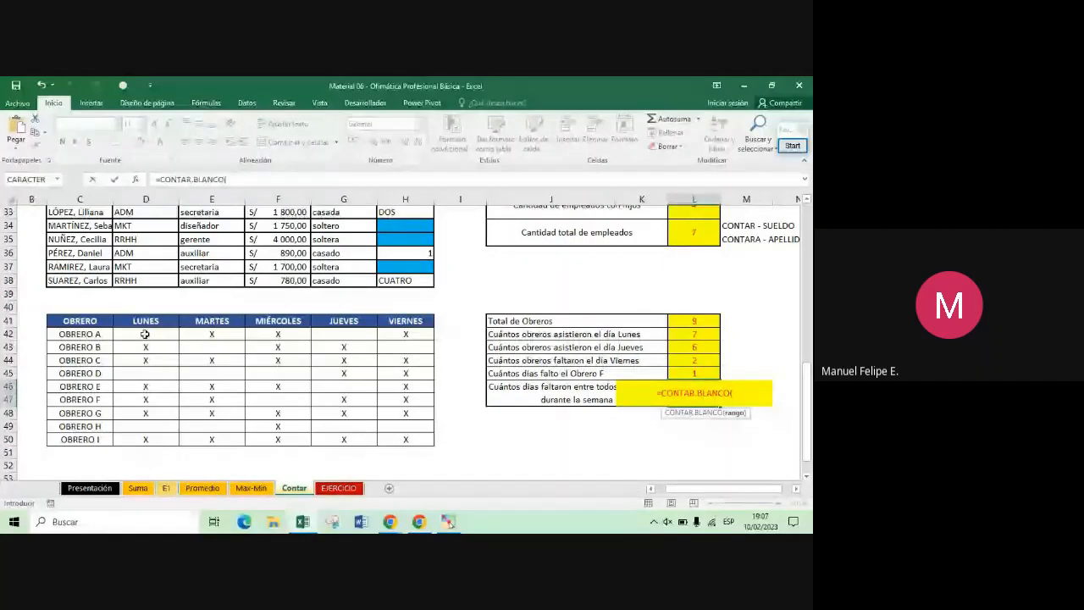
pyautogui.moveTo(145, 334); pyautogui.dragTo(394, 439)
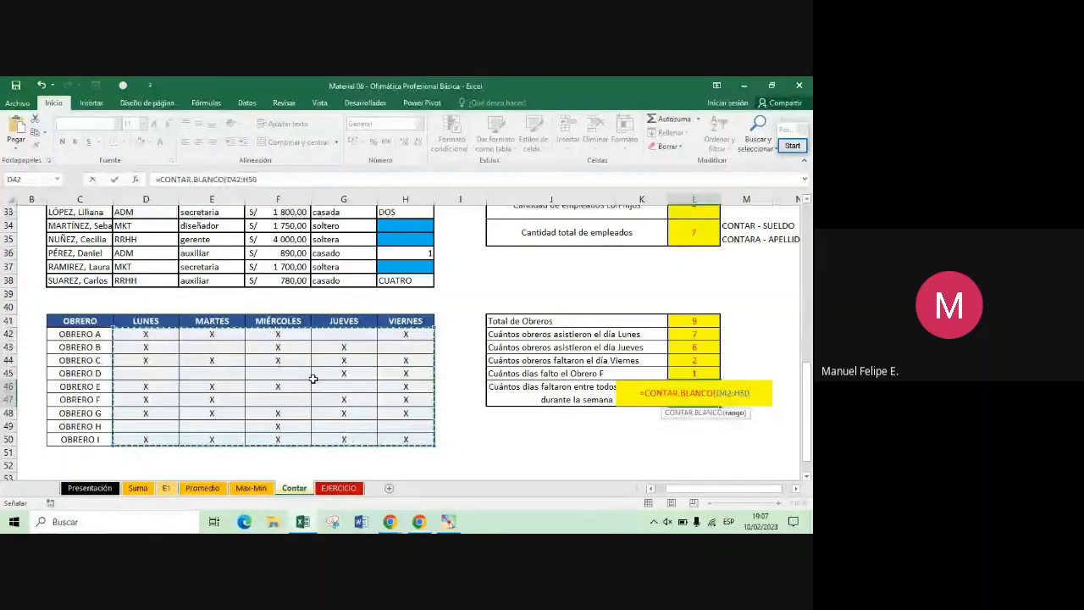
pyautogui.press('Return')
pyautogui.press('Up')
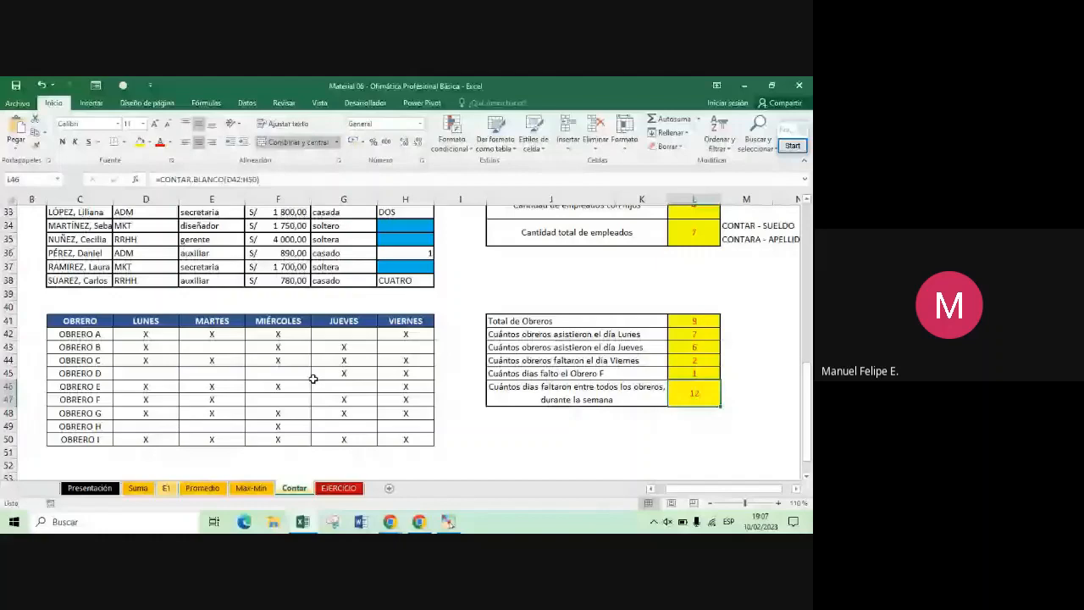
# Open the EJERCICIO sheet and bring its nine questions and their empty answer cells into view
pyautogui.hotkey('ctrl', 'Home')
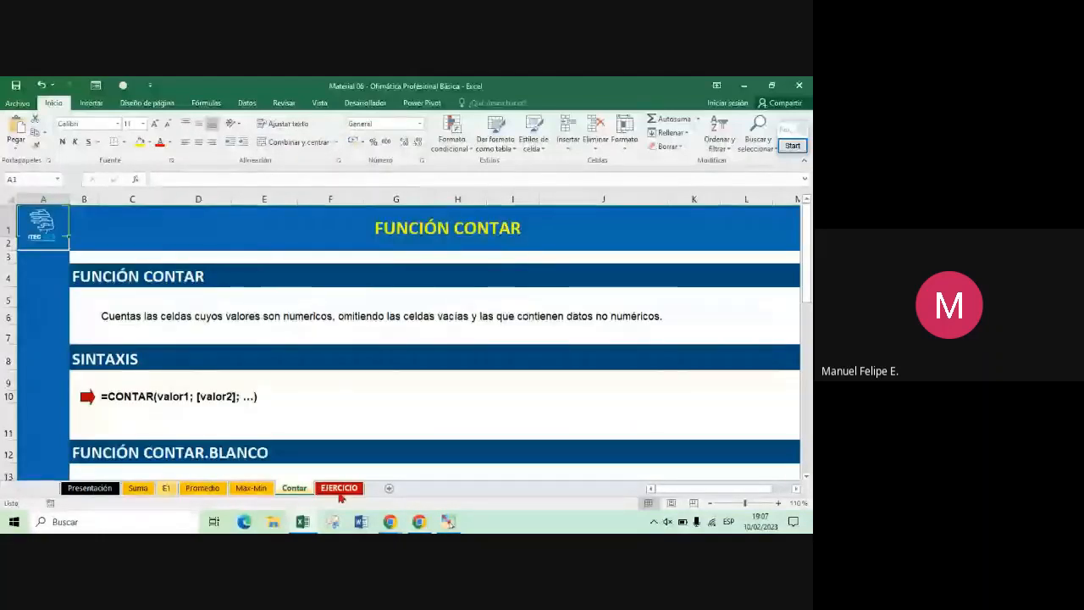
pyautogui.click(339, 491)
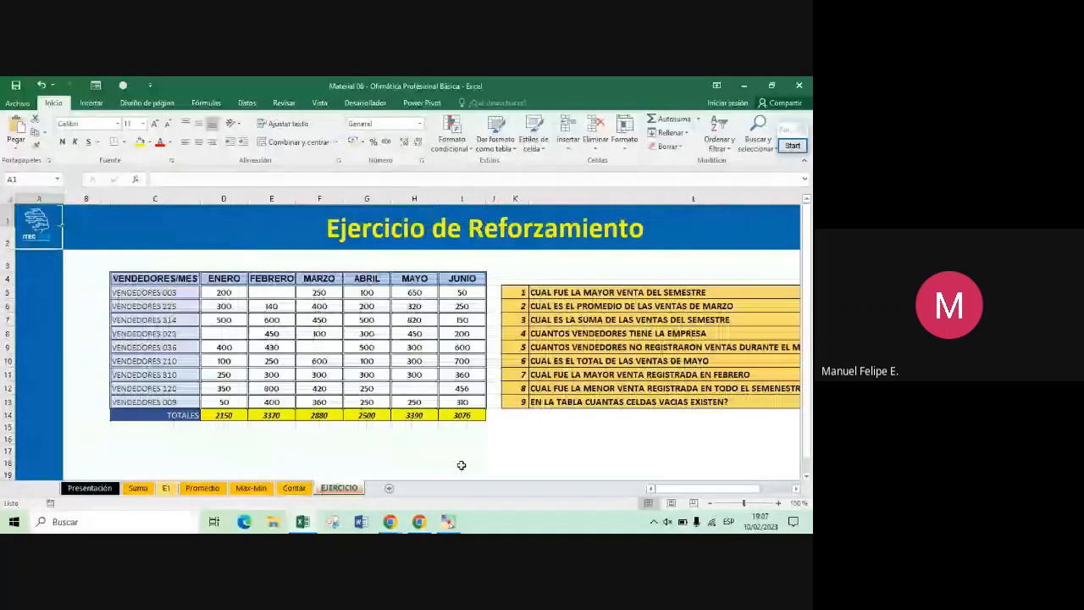
pyautogui.moveTo(684, 488); pyautogui.dragTo(695, 491)
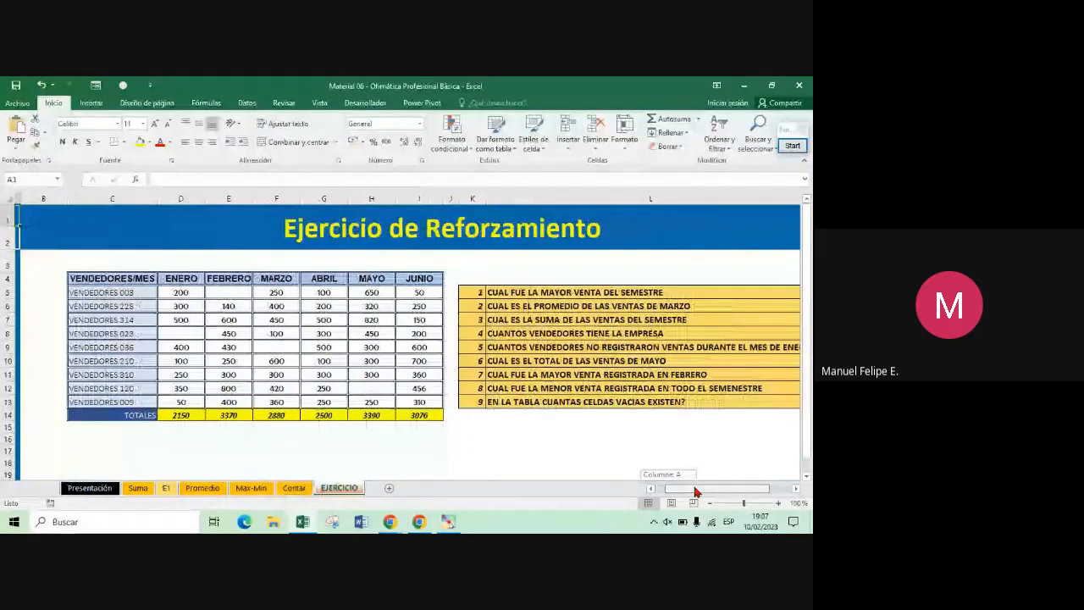
pyautogui.hotkey('ctrl', 'End')
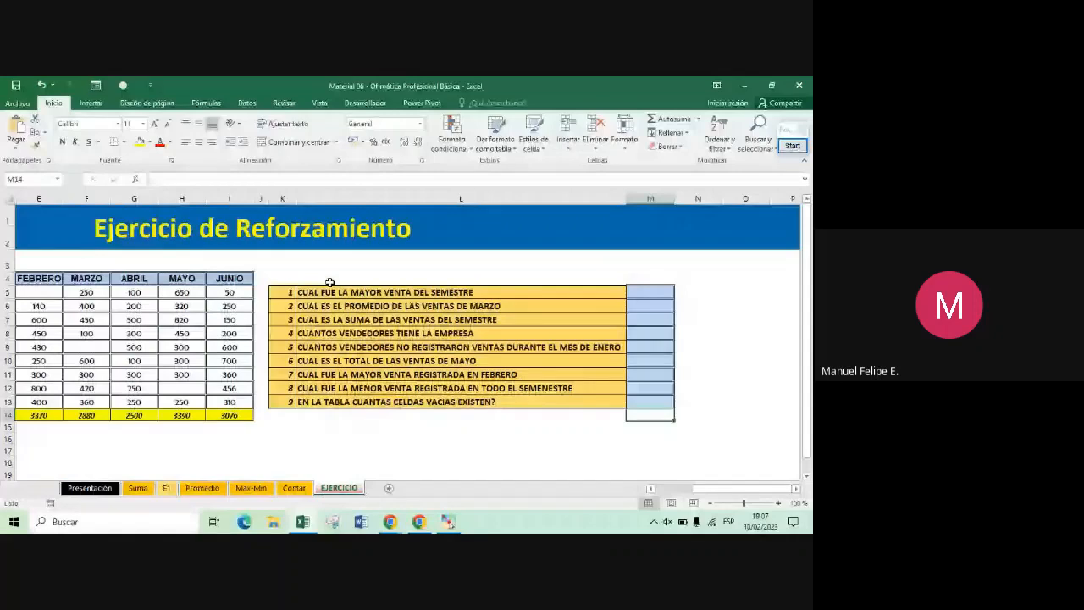
# Look across the EJERCICIO sheet, from the vendors' monthly sales table for ENERO to JUNIO to the nine questions beside it
pyautogui.press('Left')
pyautogui.press('Left')
pyautogui.press('Left')
pyautogui.press('Left')
pyautogui.press('Left')
pyautogui.press('Left')
pyautogui.press('Left')
pyautogui.press('Left')
pyautogui.press('Left')
pyautogui.press('Left')
pyautogui.press('Left')
pyautogui.press('Right')
pyautogui.press('Right')
pyautogui.press('Right')
pyautogui.press('Right')
pyautogui.press('Right')
pyautogui.press('Right')
pyautogui.press('Right')
pyautogui.press('Right')
pyautogui.press('Right')
pyautogui.press('Right')
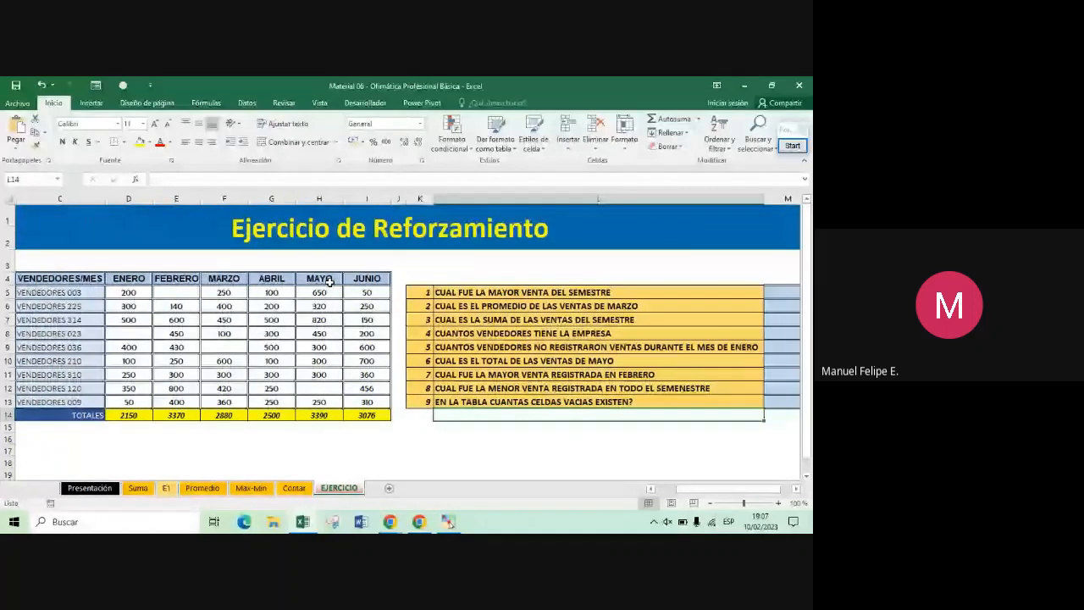
pyautogui.press('Right')
pyautogui.press('Right')
pyautogui.press('Up')
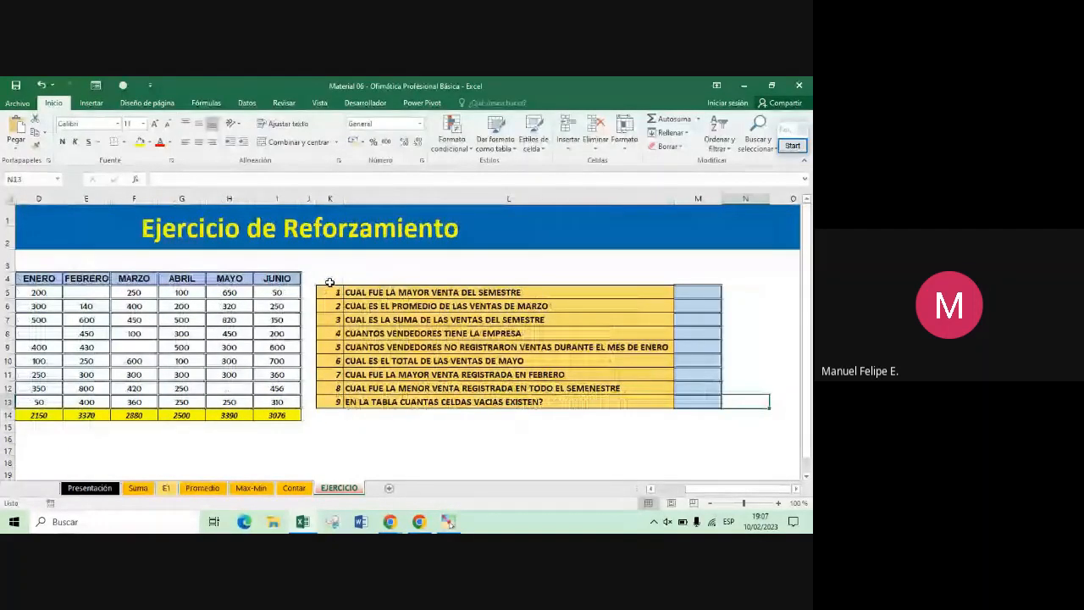
pyautogui.hotkey('ctrl', 'Home')
pyautogui.moveTo(677, 490); pyautogui.dragTo(703, 494)
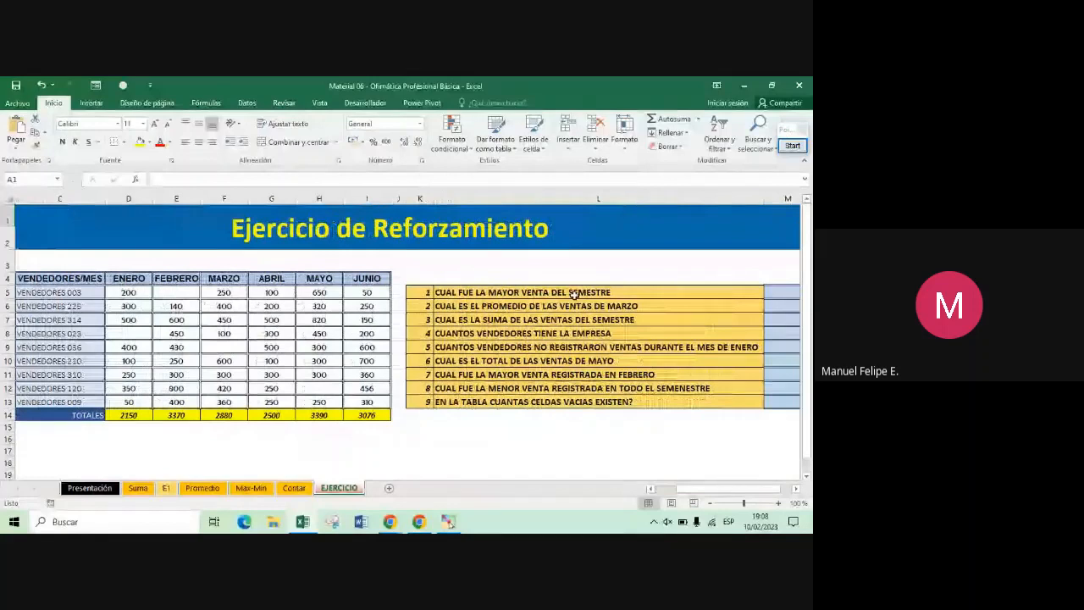
pyautogui.click(542, 230)
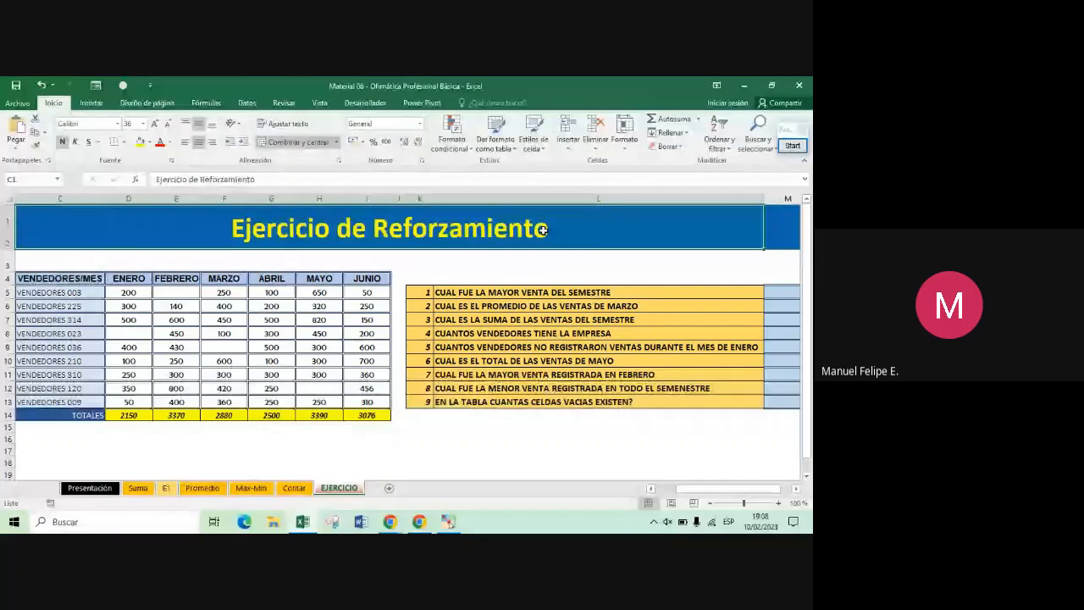
# Answer question 1, the semester's highest sale, in M5 with the MAX function over the monthly sales D5:I13
pyautogui.moveTo(426, 292); pyautogui.dragTo(633, 293)
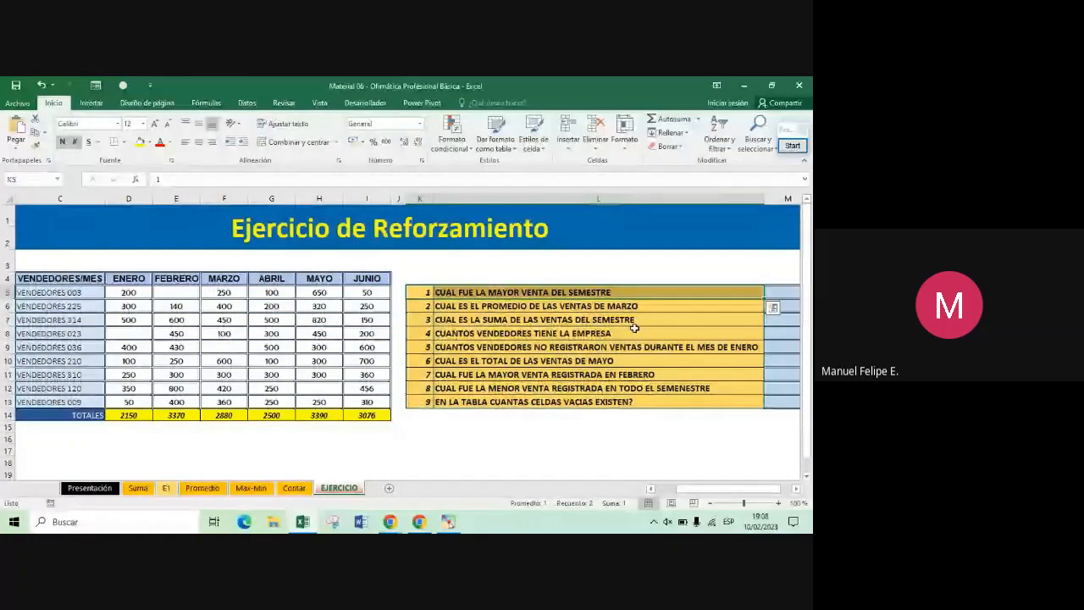
pyautogui.click(634, 292)
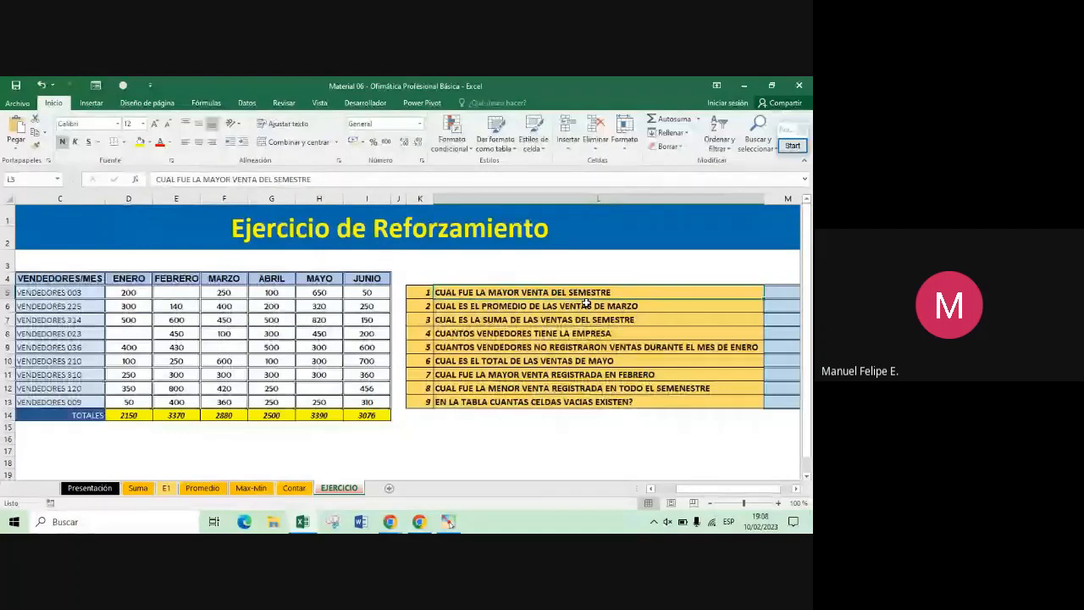
pyautogui.press('Right')
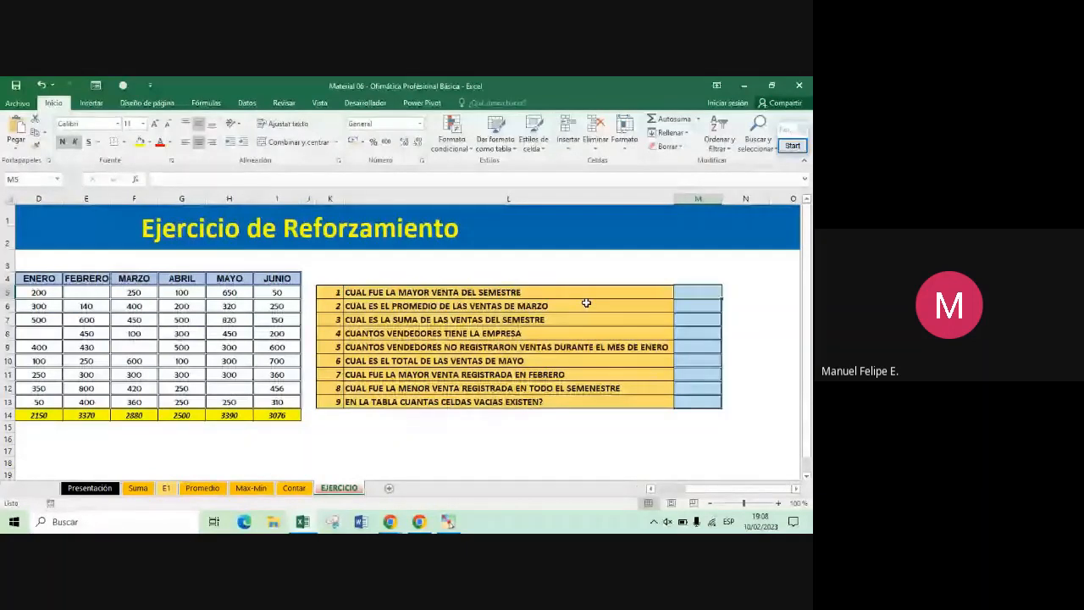
pyautogui.write('=')
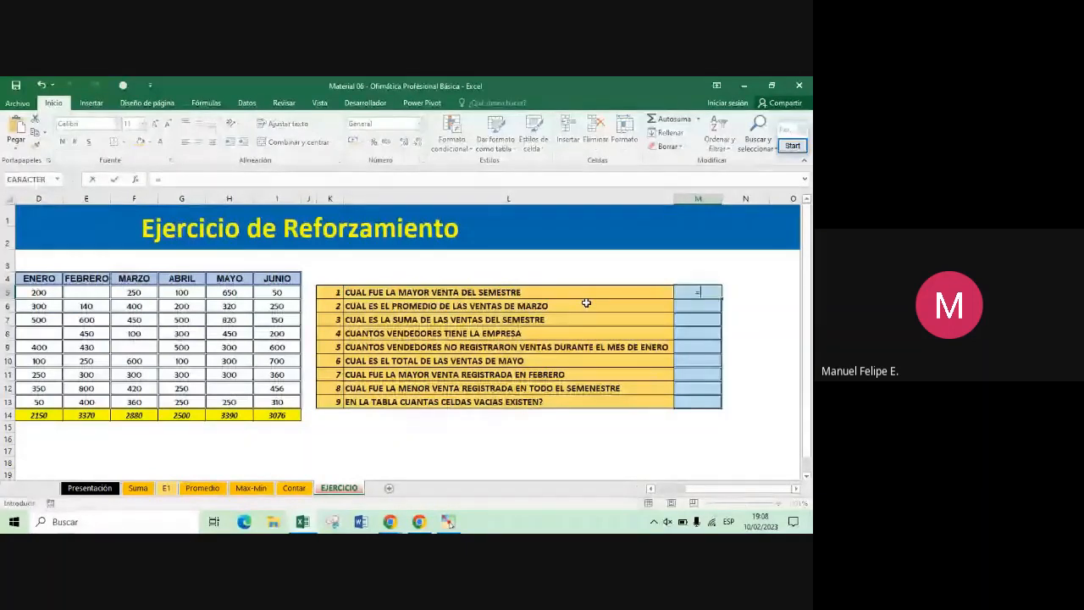
pyautogui.write('MAX')
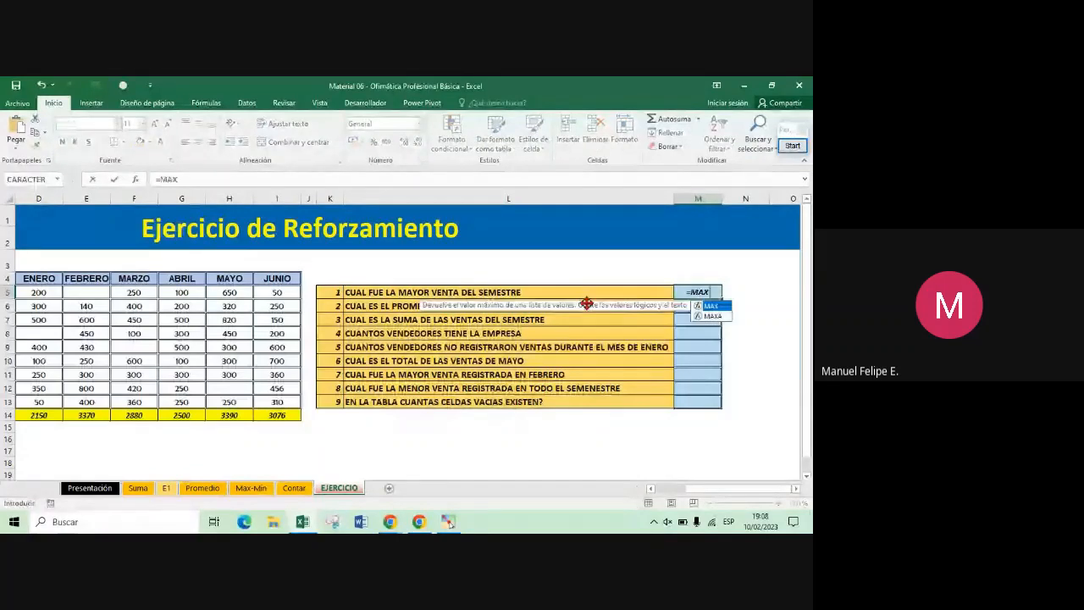
pyautogui.write('(')
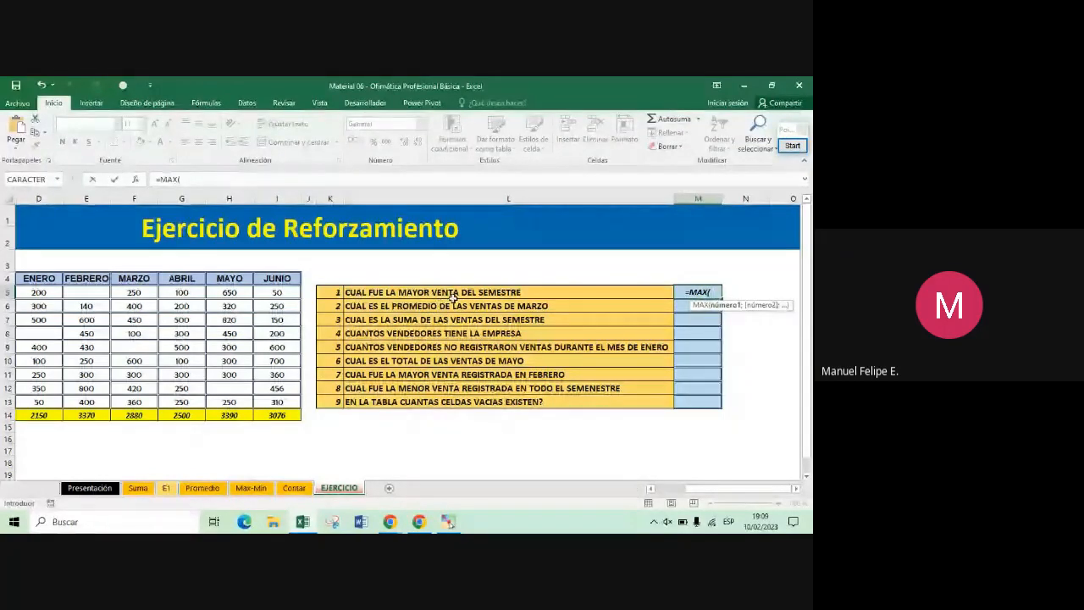
pyautogui.moveTo(277, 292); pyautogui.dragTo(157, 398)
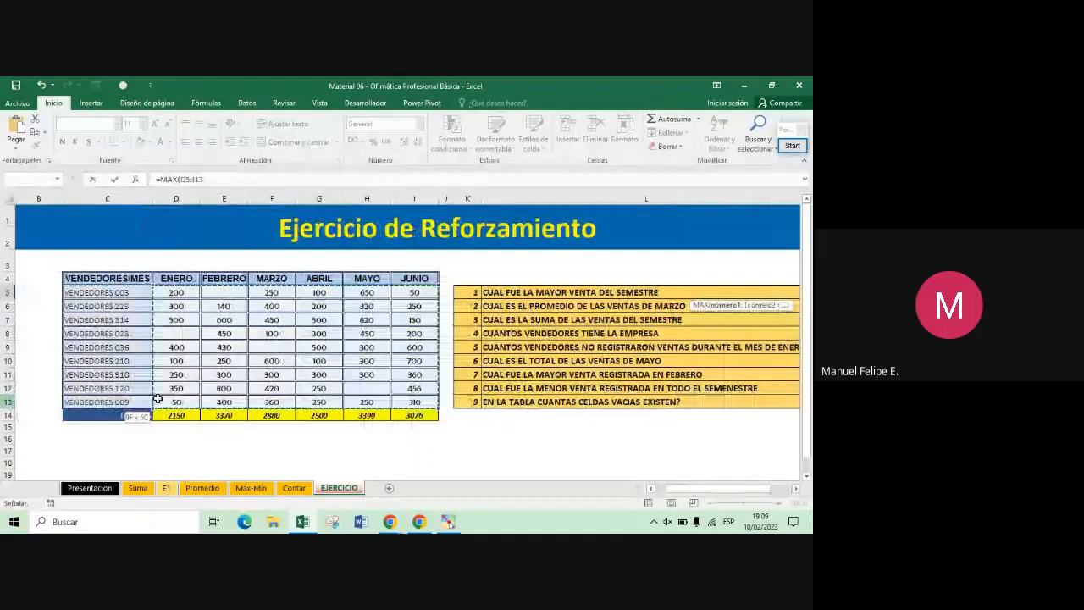
pyautogui.moveTo(157, 398); pyautogui.dragTo(225, 409)
pyautogui.write(')')
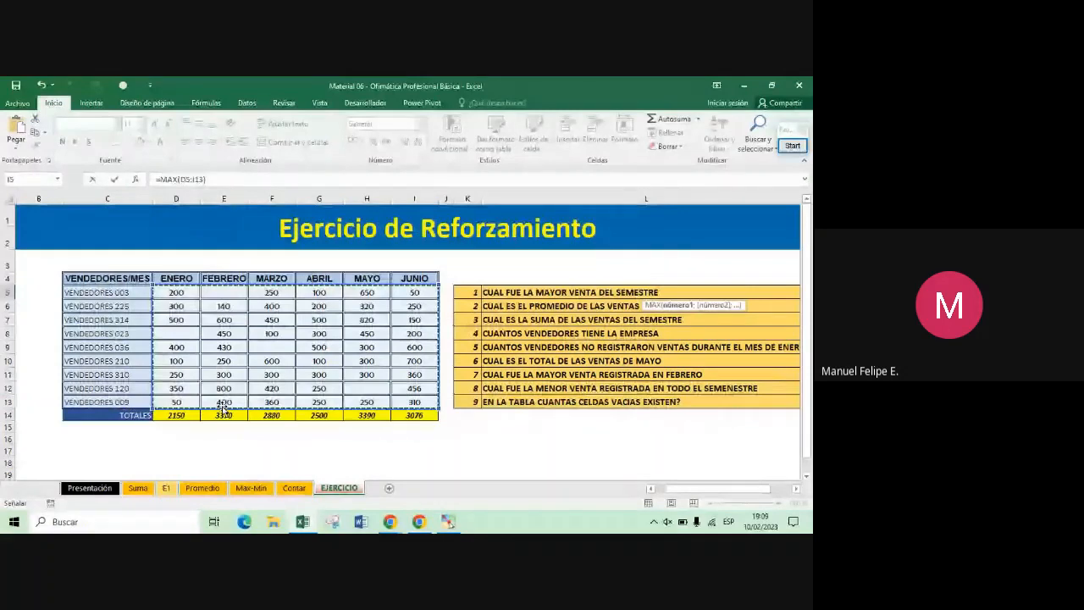
pyautogui.hotkey('ctrl', 'Return')
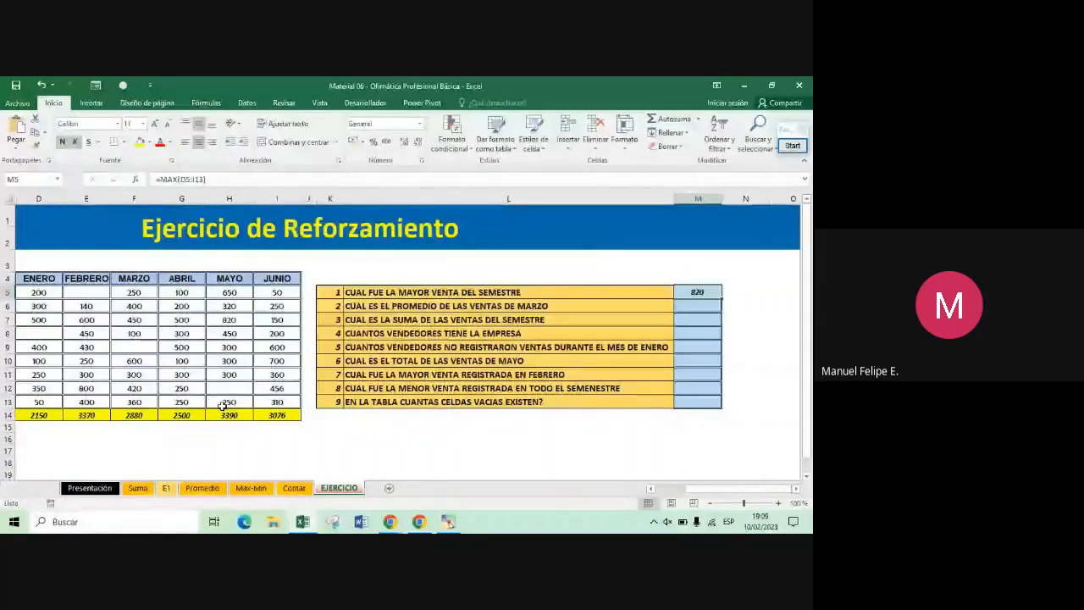
pyautogui.press('Return')
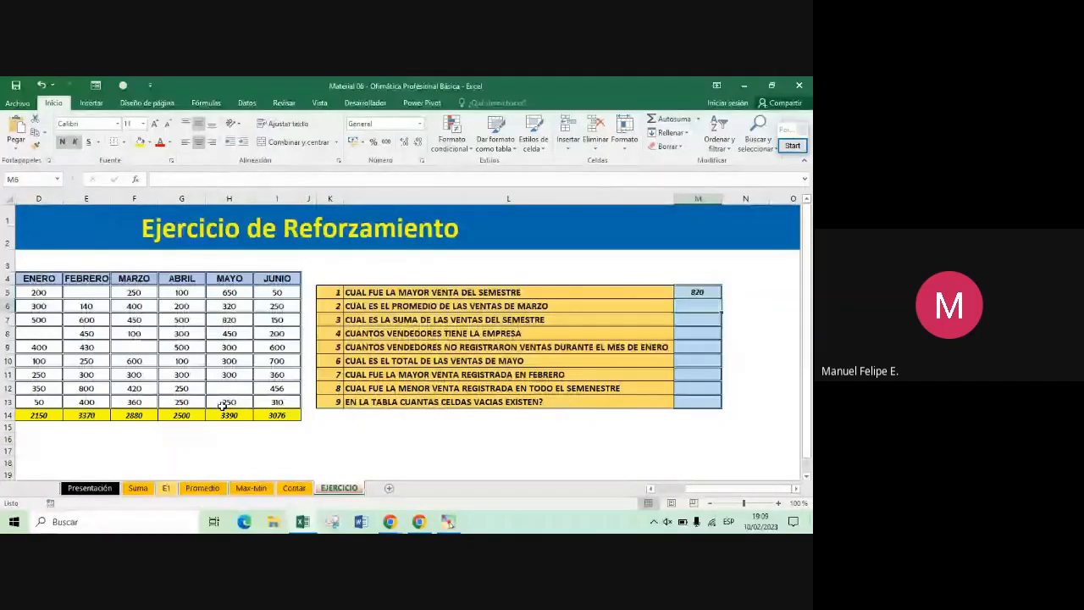
pyautogui.press('Up')
pyautogui.press('Up')
pyautogui.press('Up')
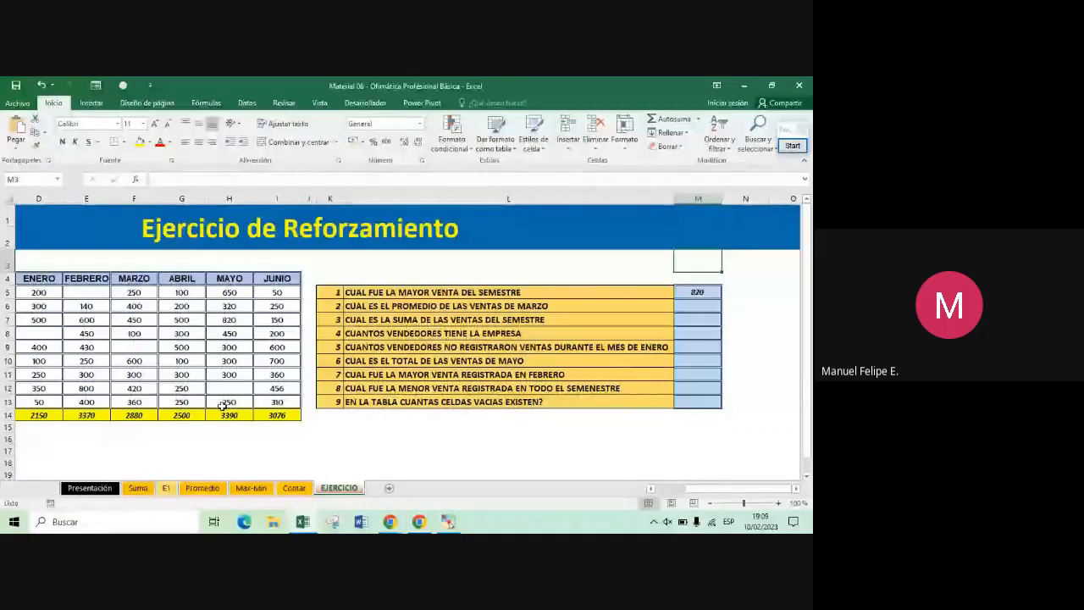
pyautogui.press('Down')
pyautogui.press('Down')
pyautogui.press('Down')
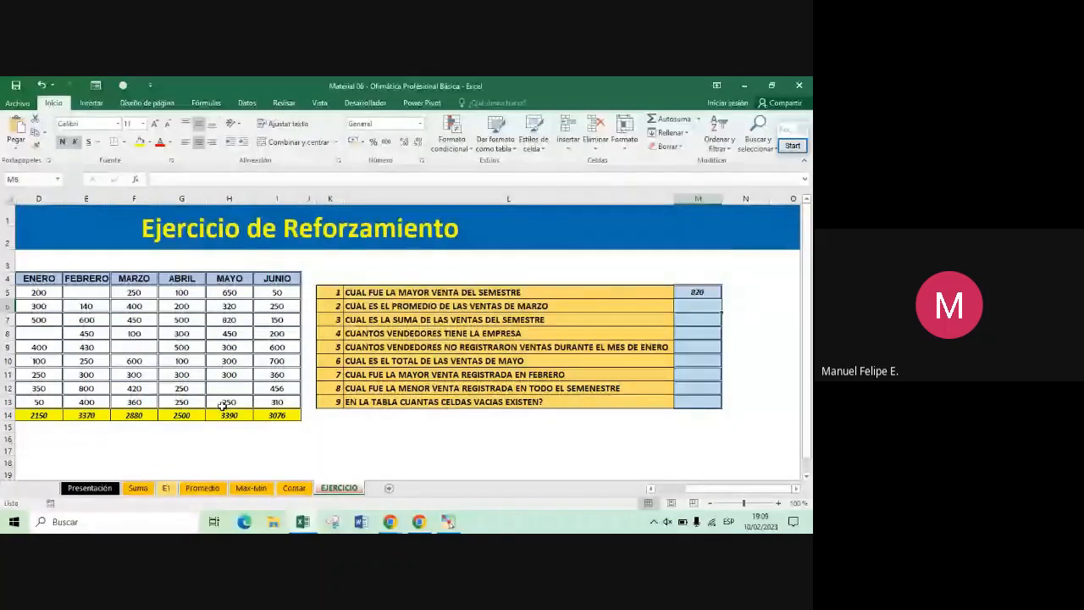